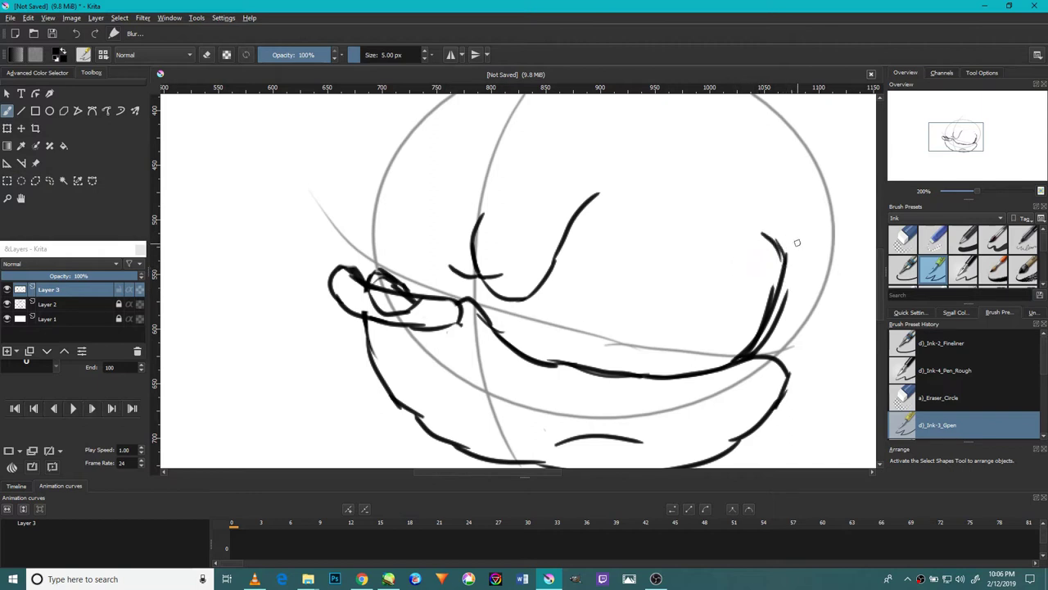
- Undo the last stroke and ink the larger eye's upper edge across to its outer corner
key(ctrl+z)
mouse_move(580, 173)
mouse_down()
mouse_move(615, 210)
mouse_move(665, 229)
mouse_move(690, 220)
mouse_move(776, 240)
mouse_up()
drag(780, 245, 808, 257)
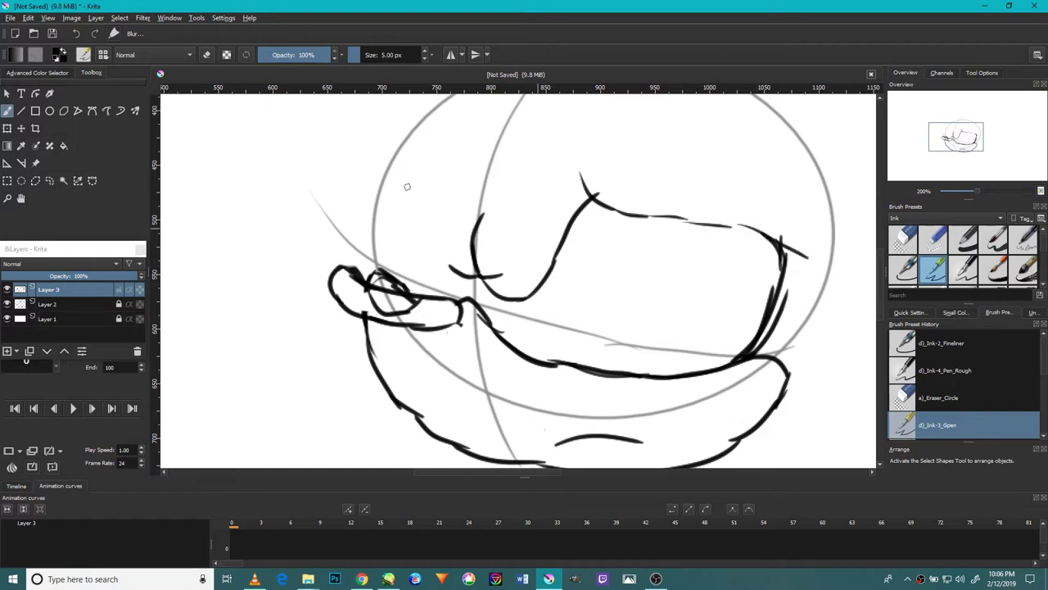
- Erase the doubled lines around the larger eye's outer corner and redraw the corner with the Ink-3 Gpen brush
click(75, 34)
click(913, 243)
drag(771, 228, 791, 231)
mouse_move(796, 294)
mouse_down()
mouse_move(785, 334)
mouse_move(766, 319)
mouse_move(796, 322)
mouse_move(765, 347)
mouse_up()
key(bracketleft)
key(bracketleft)
key(bracketleft)
key(bracketleft)
key(bracketleft)
key(bracketleft)
key(bracketleft)
key(bracketleft)
key(bracketleft)
key(bracketleft)
key(bracketleft)
key(bracketleft)
key(bracketleft)
click(933, 271)
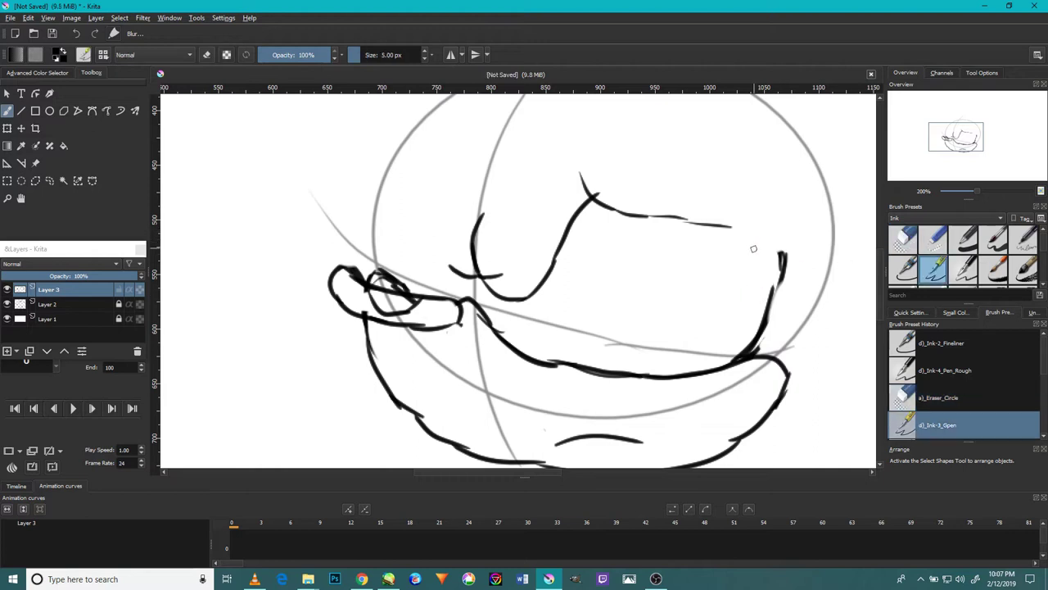
mouse_move(778, 299)
mouse_down()
mouse_move(780, 242)
mouse_move(798, 262)
mouse_up()
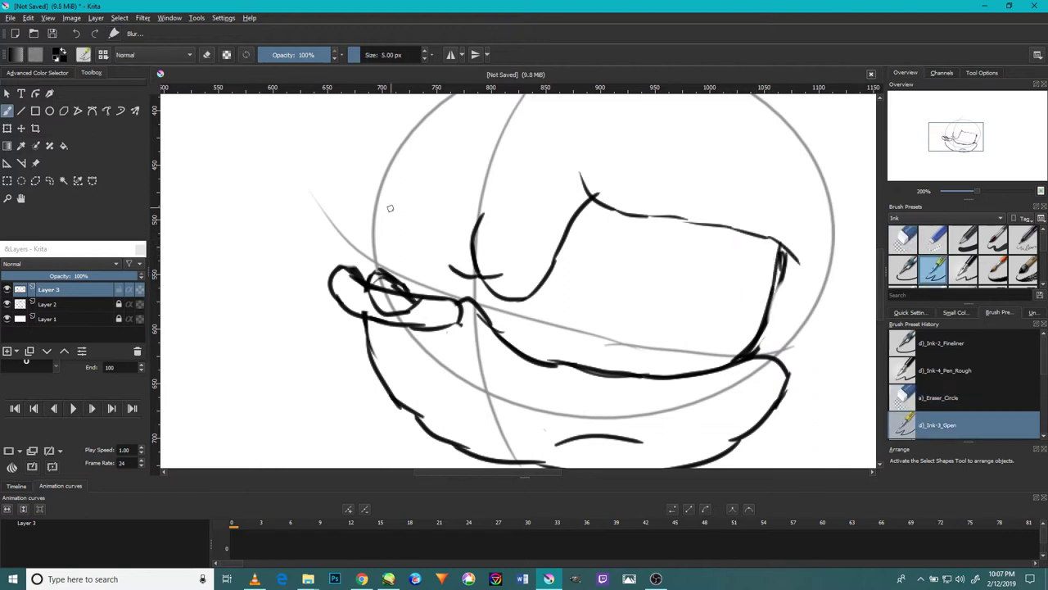
- Sketch the smaller eye's outer side, top edge and inner side, undoing and redrawing the inner side line
mouse_move(460, 277)
mouse_down()
mouse_move(424, 247)
mouse_move(443, 197)
mouse_up()
drag(451, 259, 440, 185)
mouse_move(382, 270)
mouse_down()
mouse_move(390, 152)
mouse_move(416, 156)
mouse_up()
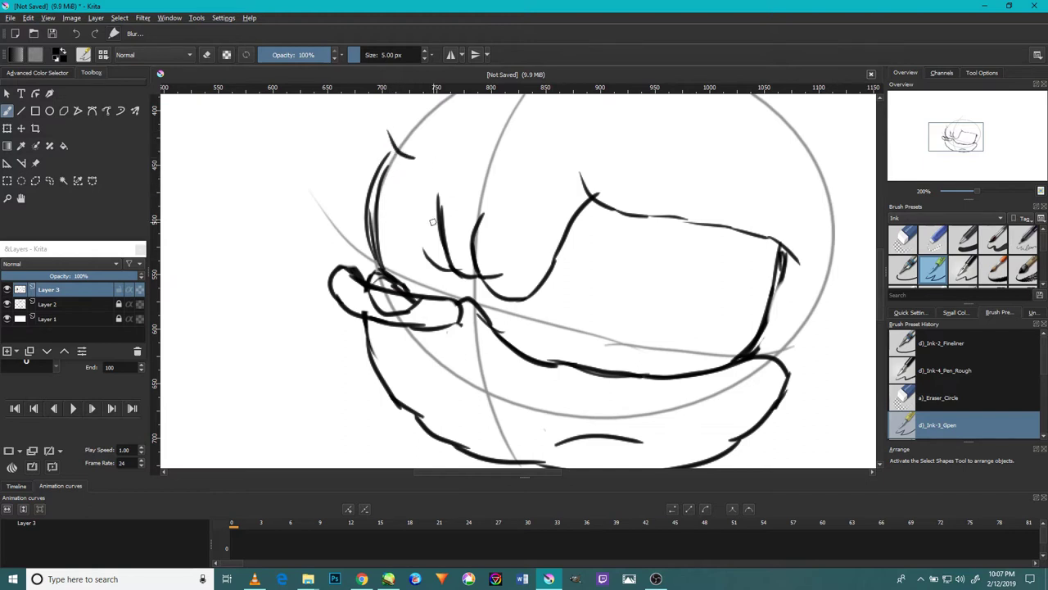
drag(464, 274, 448, 174)
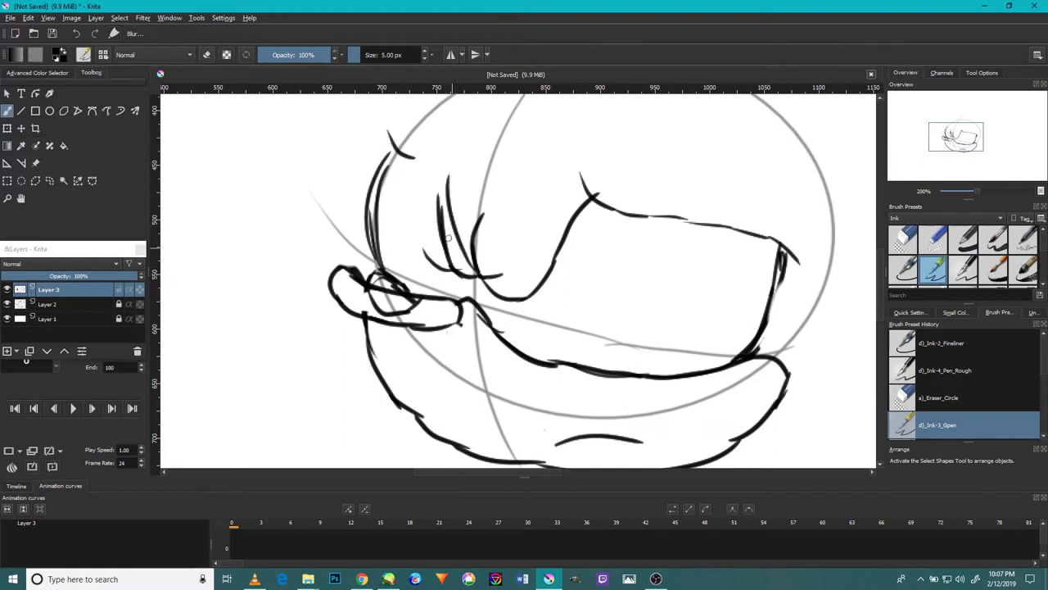
key(ctrl+z)
mouse_move(459, 266)
mouse_down()
mouse_move(442, 173)
mouse_move(469, 162)
mouse_up()
drag(470, 285, 443, 175)
- Erase the doubled lines inside the smaller eye with a 24 px eraser and re-ink its upper edge
click(903, 237)
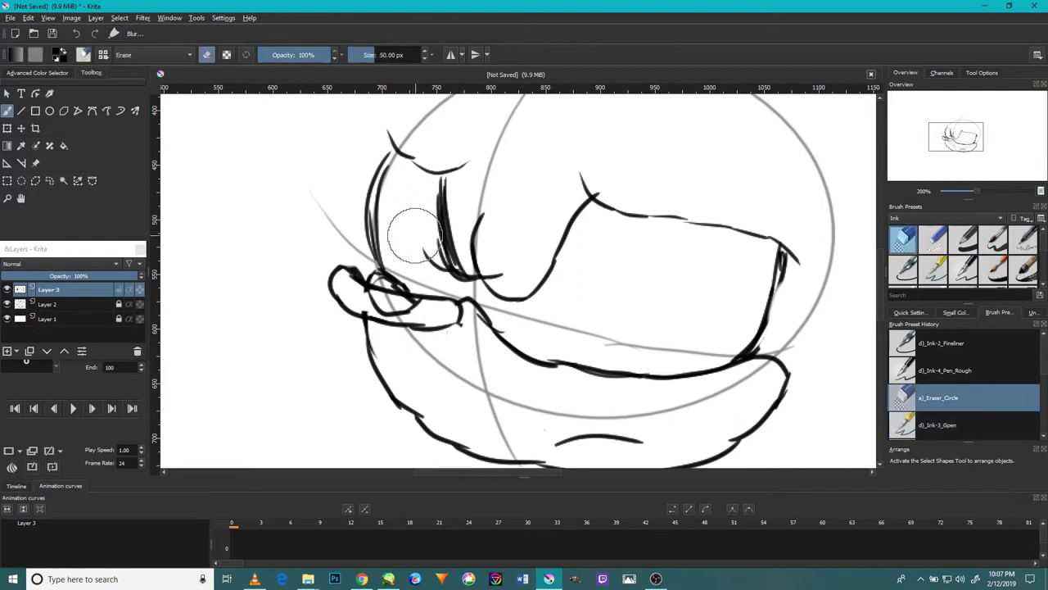
key(bracketleft)
mouse_move(434, 243)
mouse_down()
mouse_move(456, 285)
mouse_move(425, 221)
mouse_move(440, 255)
mouse_move(432, 226)
mouse_up()
mouse_move(385, 193)
mouse_down()
mouse_move(389, 236)
mouse_move(383, 212)
mouse_move(395, 173)
mouse_move(383, 210)
mouse_move(390, 244)
mouse_move(382, 218)
mouse_move(402, 264)
mouse_up()
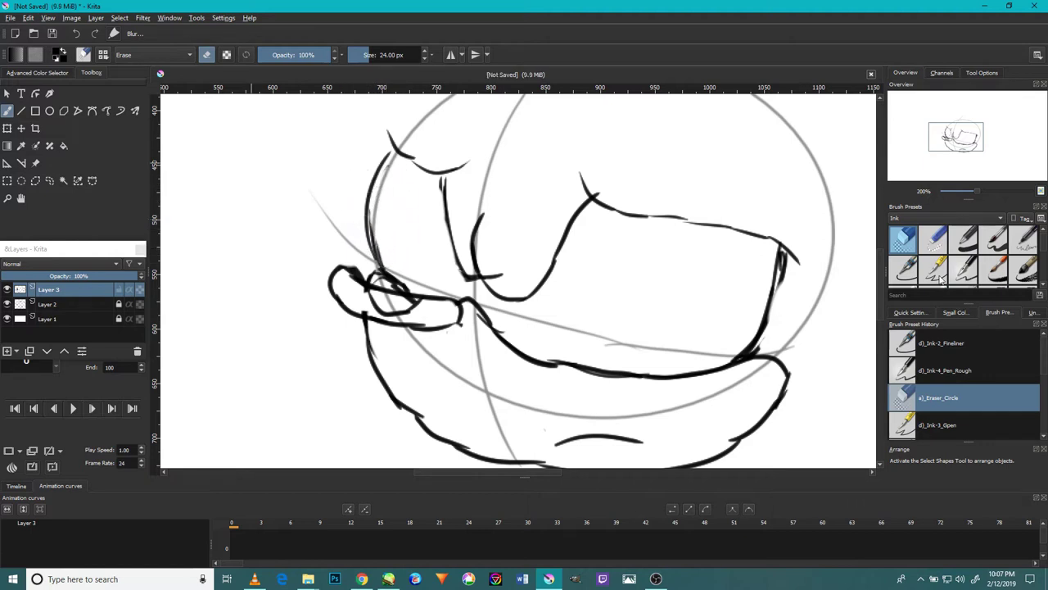
key(slash)
mouse_move(403, 152)
mouse_down()
mouse_move(457, 179)
mouse_move(418, 165)
mouse_move(465, 166)
mouse_move(449, 187)
mouse_up()
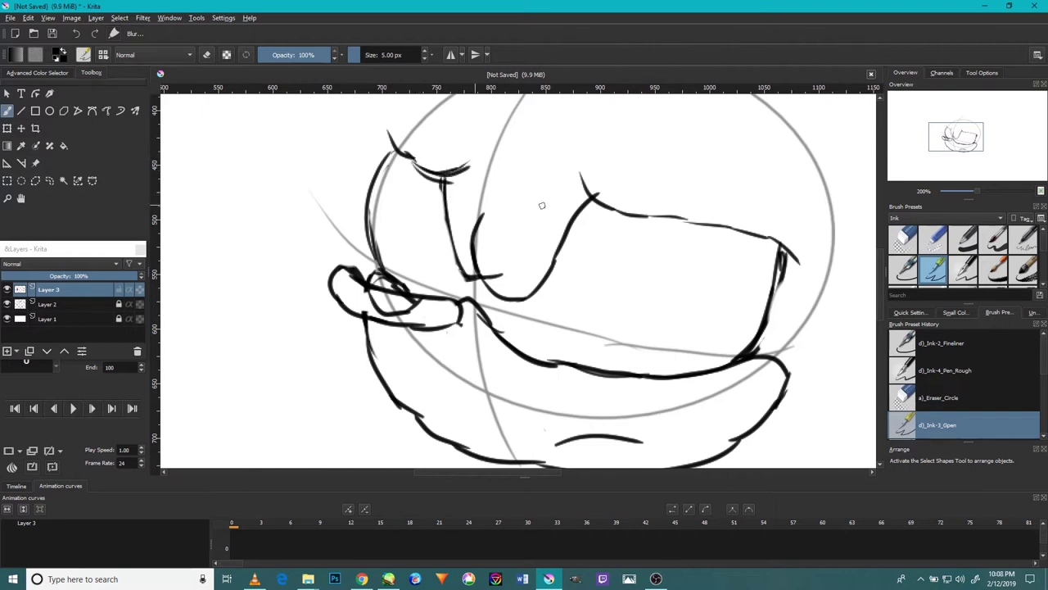
- Erase the stray line end crossing the nose bridge beside the smaller eye with a 20 px eraser
click(904, 239)
key(bracketleft)
key(bracketleft)
key(bracketleft)
key(bracketleft)
key(bracketleft)
key(bracketleft)
key(bracketleft)
key(bracketleft)
key(bracketleft)
key(bracketleft)
key(bracketleft)
key(bracketleft)
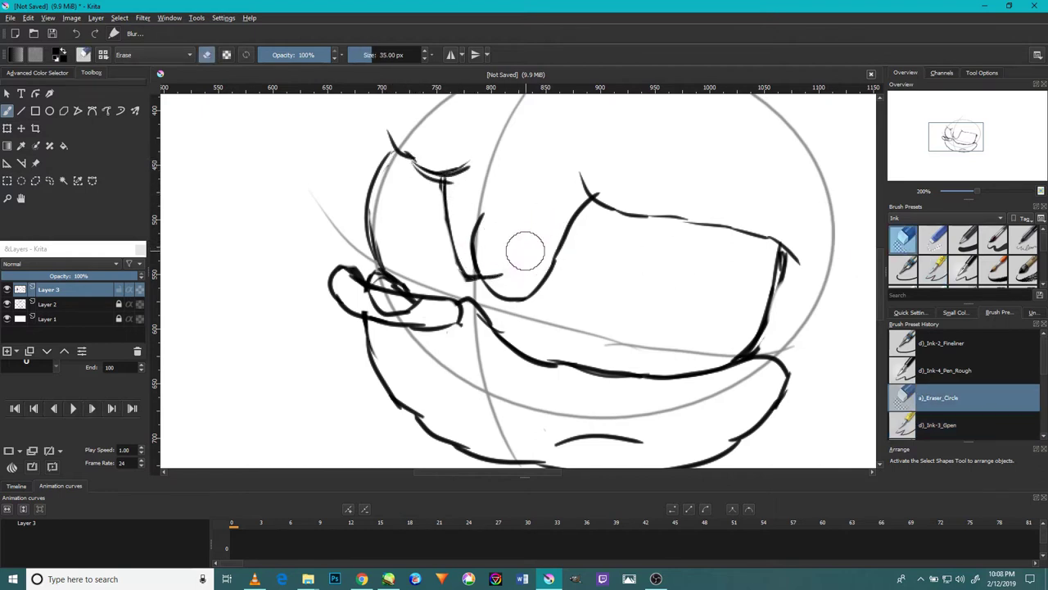
drag(510, 272, 491, 274)
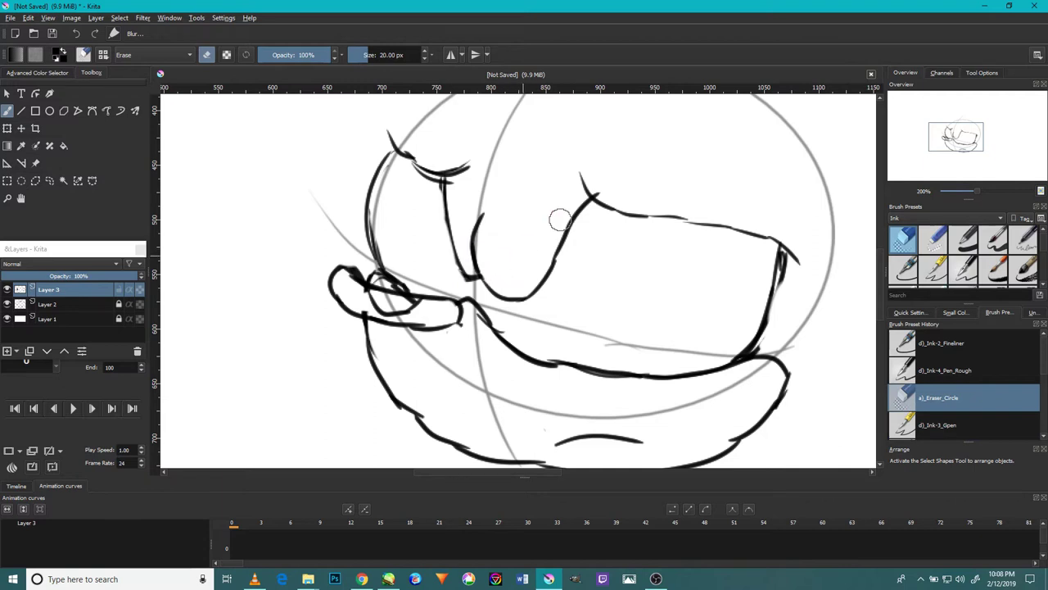
- Ink a curved outline around the outside and top of the smaller eye with the 5 px Ink-3 Gpen brush
click(933, 274)
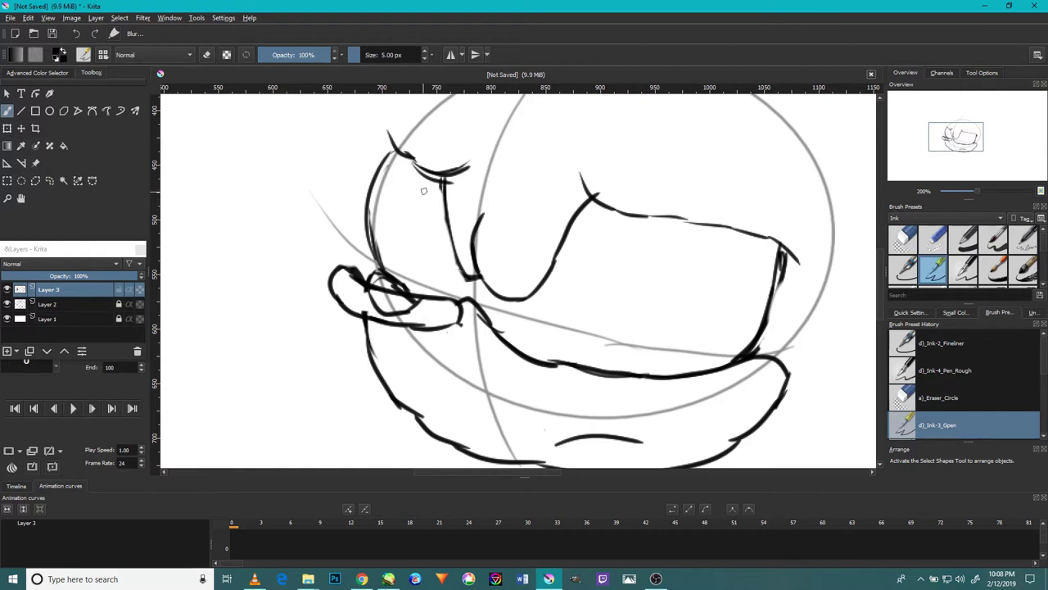
drag(386, 133, 369, 206)
mouse_move(336, 194)
mouse_down()
mouse_move(339, 244)
mouse_move(352, 247)
mouse_up()
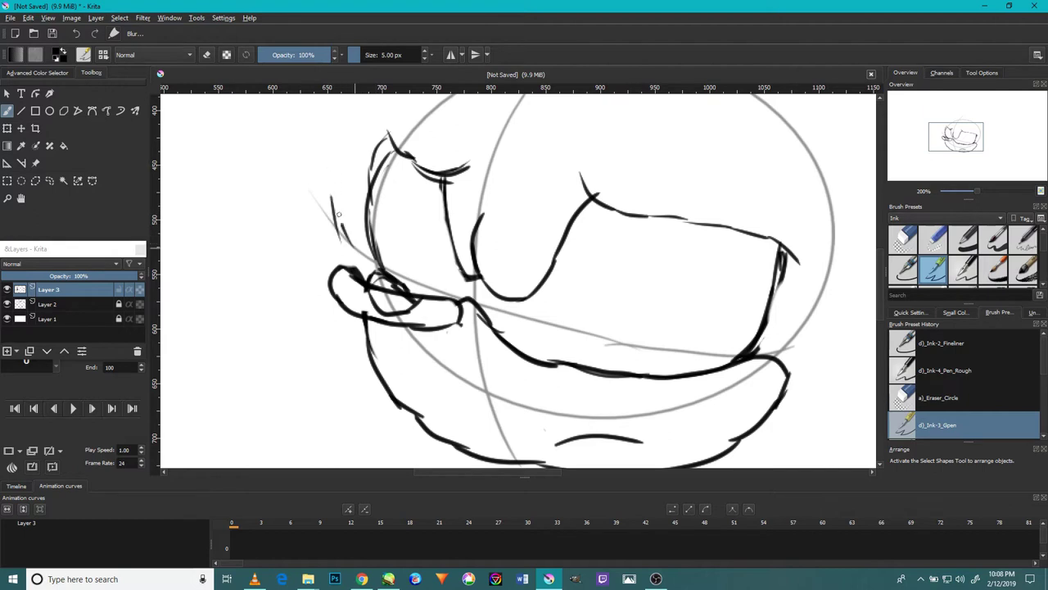
drag(337, 172, 340, 226)
drag(346, 131, 334, 203)
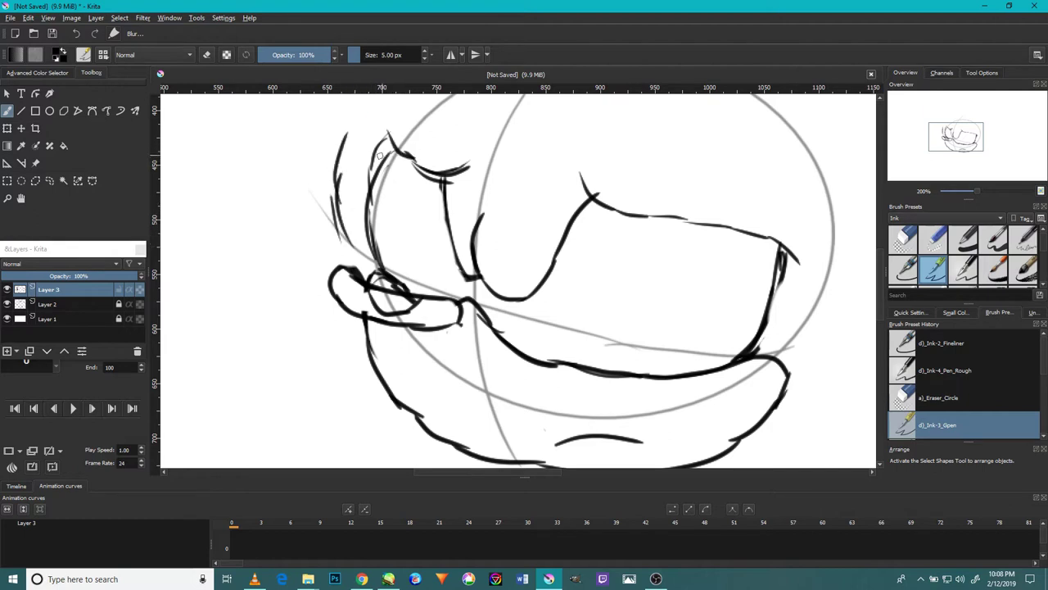
drag(345, 135, 445, 128)
- Draw an eyelid line across each eye and thicken the larger eye's outer edge
mouse_move(458, 250)
mouse_down()
mouse_move(420, 245)
mouse_move(379, 218)
mouse_move(373, 230)
mouse_up()
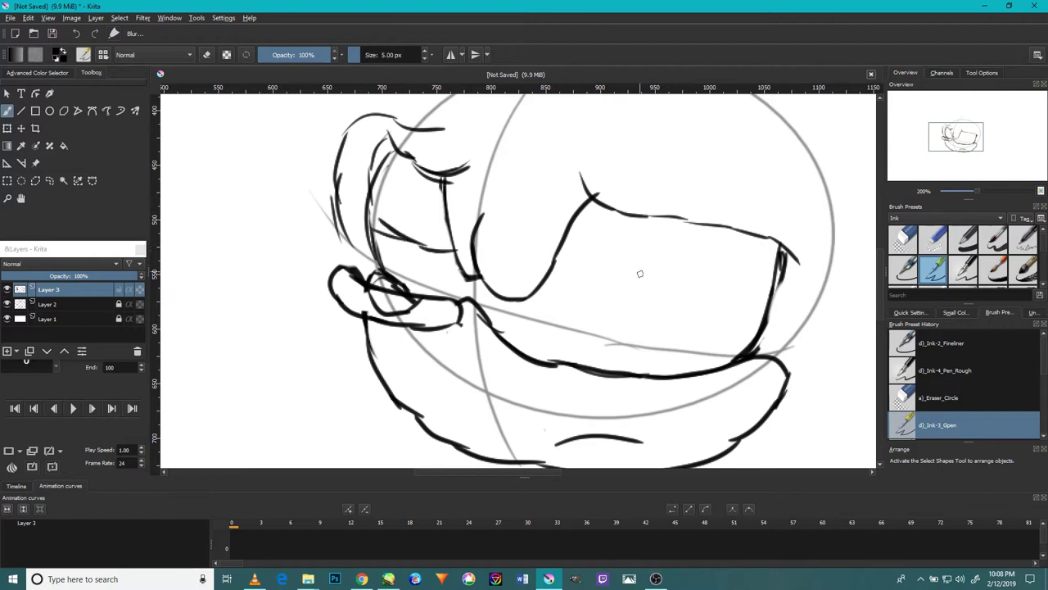
mouse_move(770, 308)
mouse_down()
mouse_move(623, 289)
mouse_move(553, 262)
mouse_up()
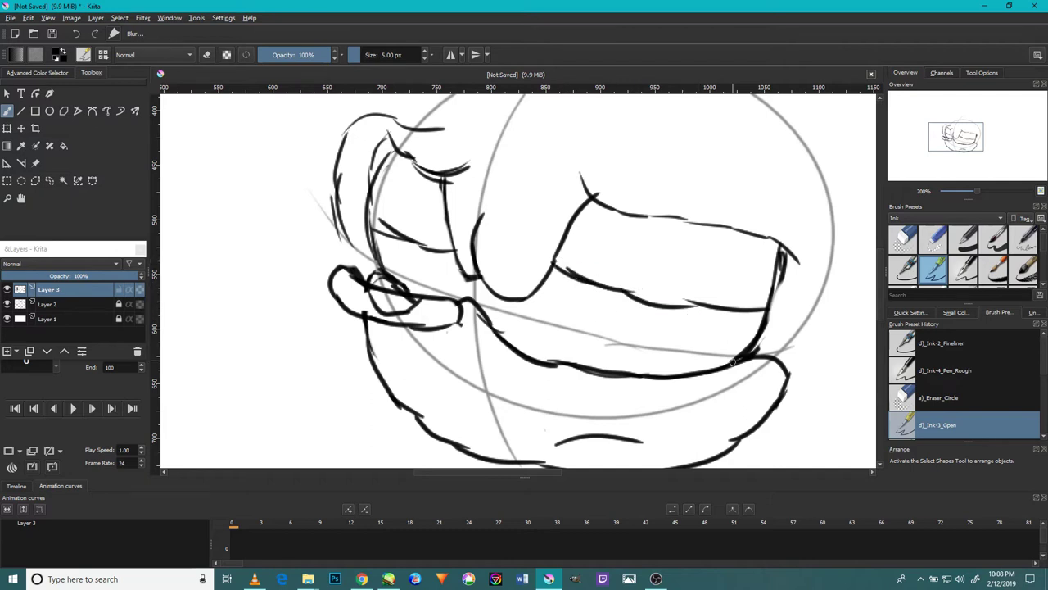
mouse_move(734, 361)
mouse_down()
mouse_move(779, 359)
mouse_move(754, 352)
mouse_move(772, 309)
mouse_up()
drag(779, 274, 758, 341)
drag(773, 296, 767, 321)
- Draw a tall oval iris with a filled pupil in the larger eye and thicken the iris outline
mouse_move(582, 362)
mouse_down()
mouse_move(585, 283)
mouse_move(607, 339)
mouse_move(606, 285)
mouse_up()
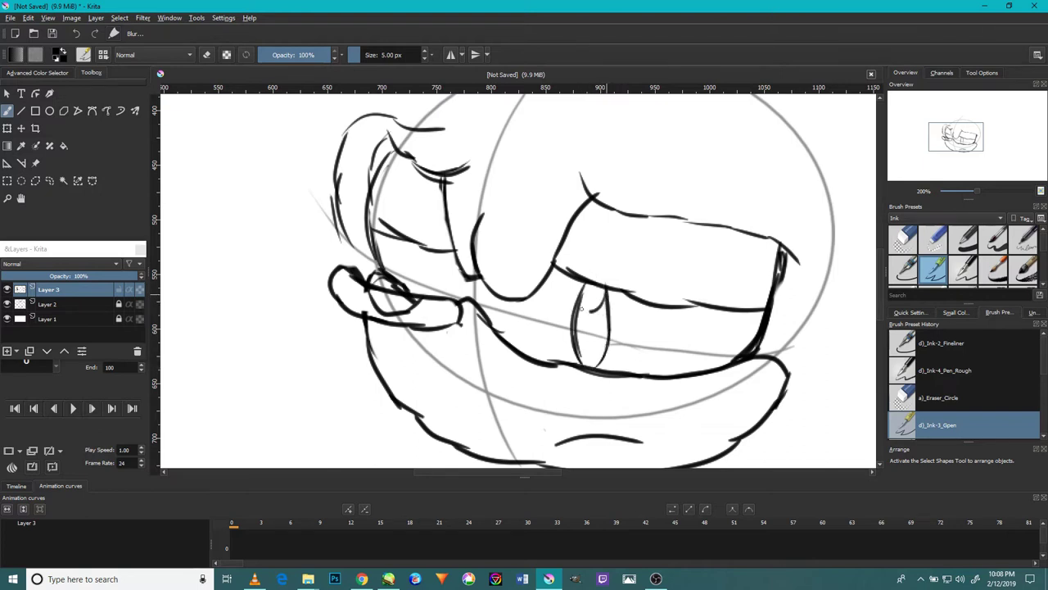
mouse_move(596, 316)
mouse_down()
mouse_move(591, 350)
mouse_move(598, 321)
mouse_move(596, 335)
mouse_up()
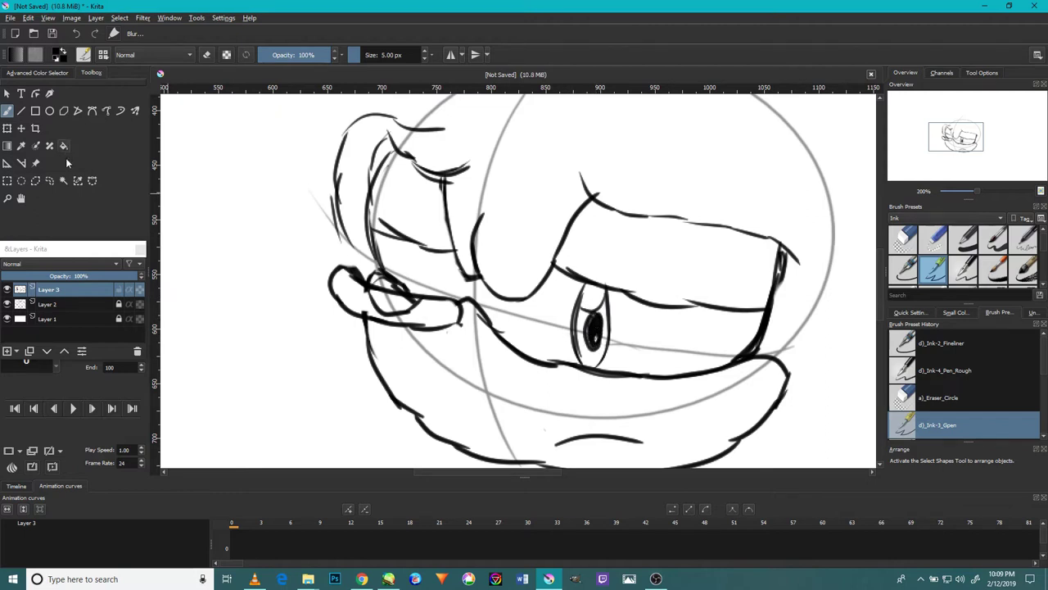
click(36, 180)
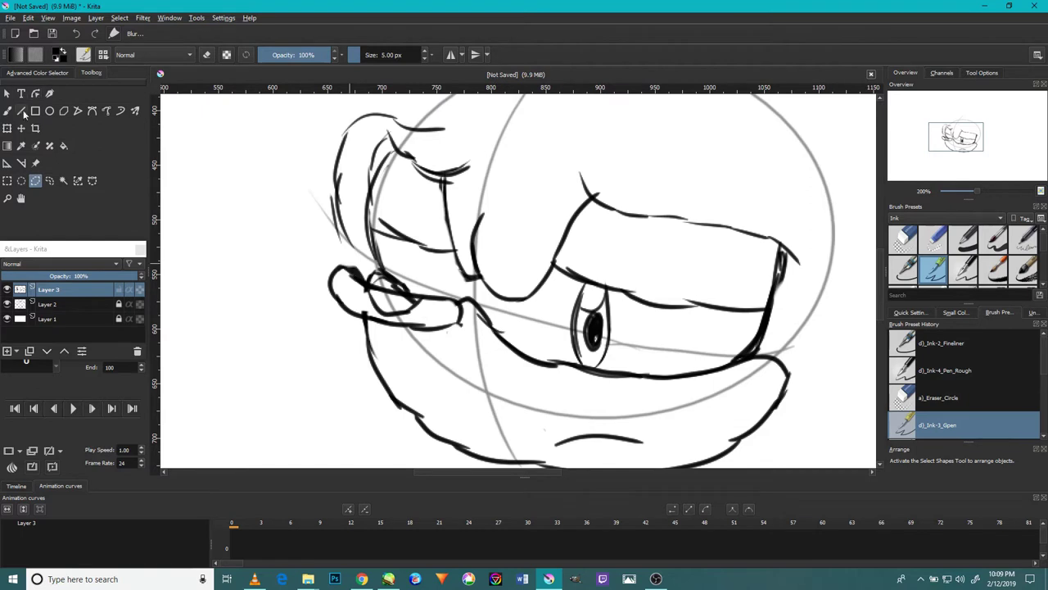
click(8, 110)
drag(582, 362, 582, 277)
mouse_move(579, 352)
mouse_down()
mouse_move(603, 365)
mouse_move(607, 312)
mouse_up()
drag(611, 354, 603, 290)
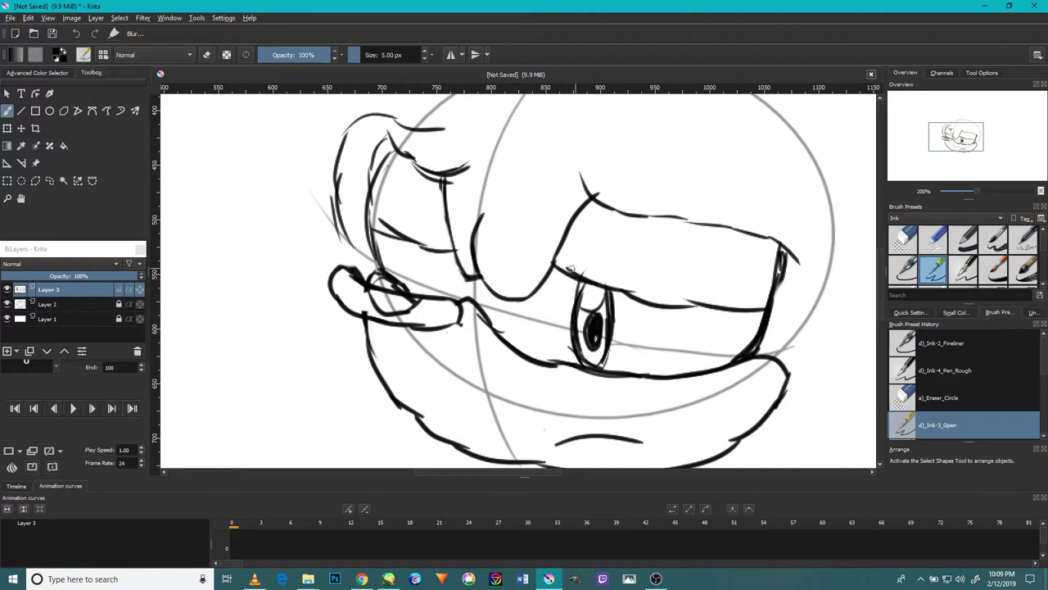
mouse_move(583, 361)
mouse_down()
mouse_move(579, 338)
mouse_move(582, 281)
mouse_move(573, 304)
mouse_move(617, 340)
mouse_move(601, 361)
mouse_move(608, 325)
mouse_up()
drag(616, 365, 606, 292)
drag(619, 332, 610, 358)
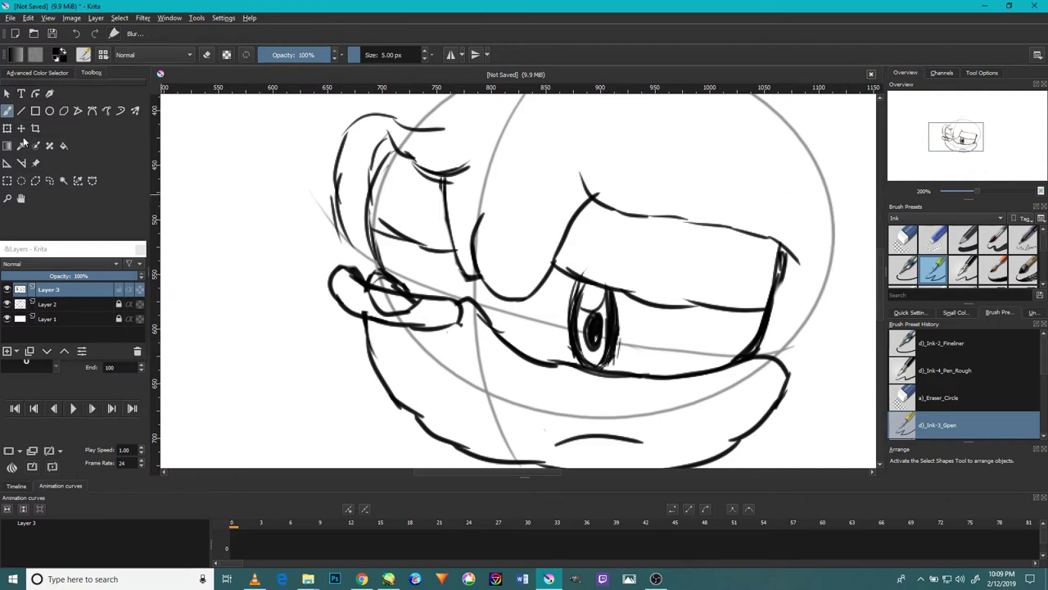
- Make a polygonal selection around the larger eye's iris and pupil
click(35, 180)
click(608, 367)
click(574, 360)
click(563, 346)
click(567, 293)
mouse_move(577, 277)
mouse_down()
mouse_move(618, 297)
mouse_move(633, 326)
mouse_move(614, 378)
mouse_up()
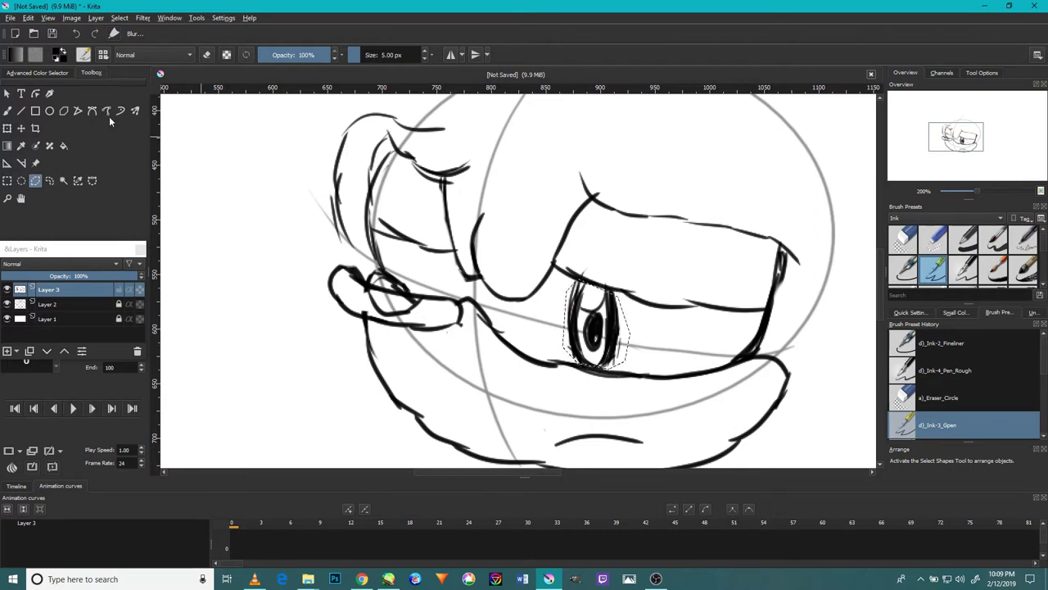
- Try to duplicate the selected iris and move it toward the smaller eye, undoing the move
click(27, 17)
click(43, 68)
click(28, 18)
click(62, 121)
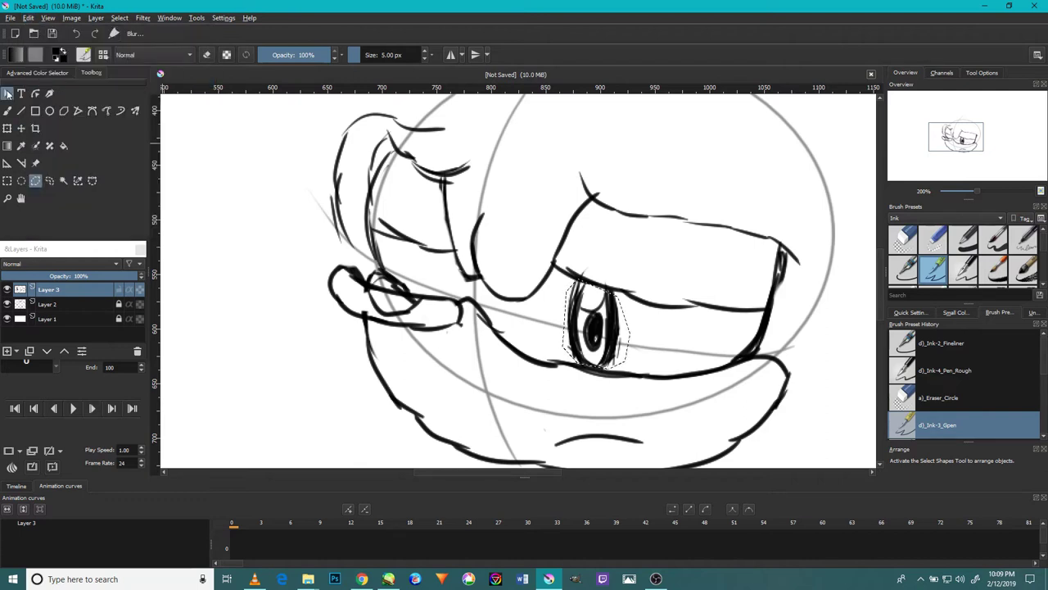
click(21, 127)
drag(585, 324, 533, 285)
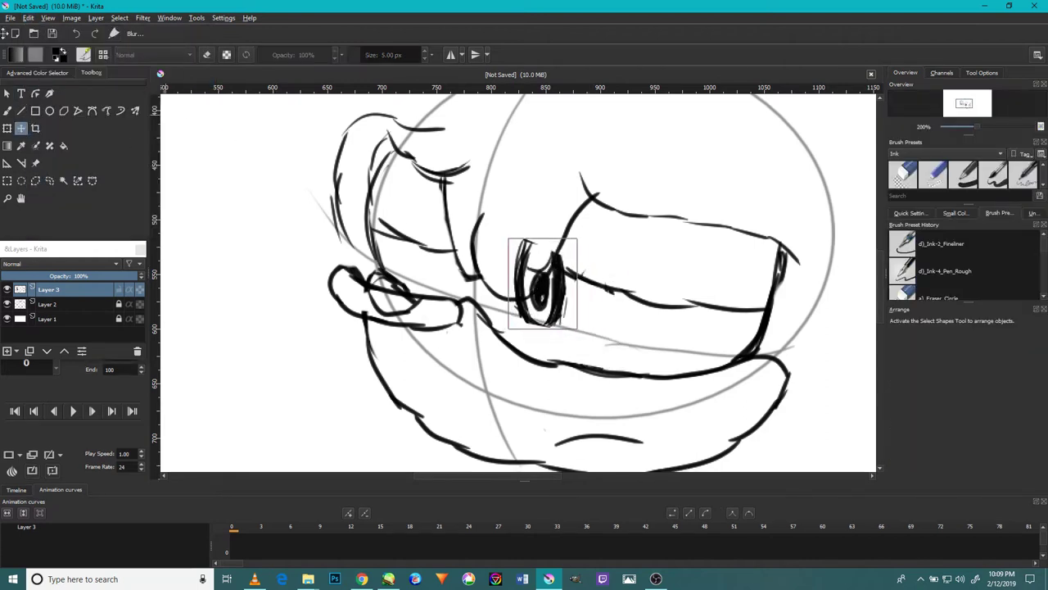
click(77, 36)
- Copy the selected iris, paste it as a new layer and place the copy inside the smaller eye
click(32, 18)
click(39, 69)
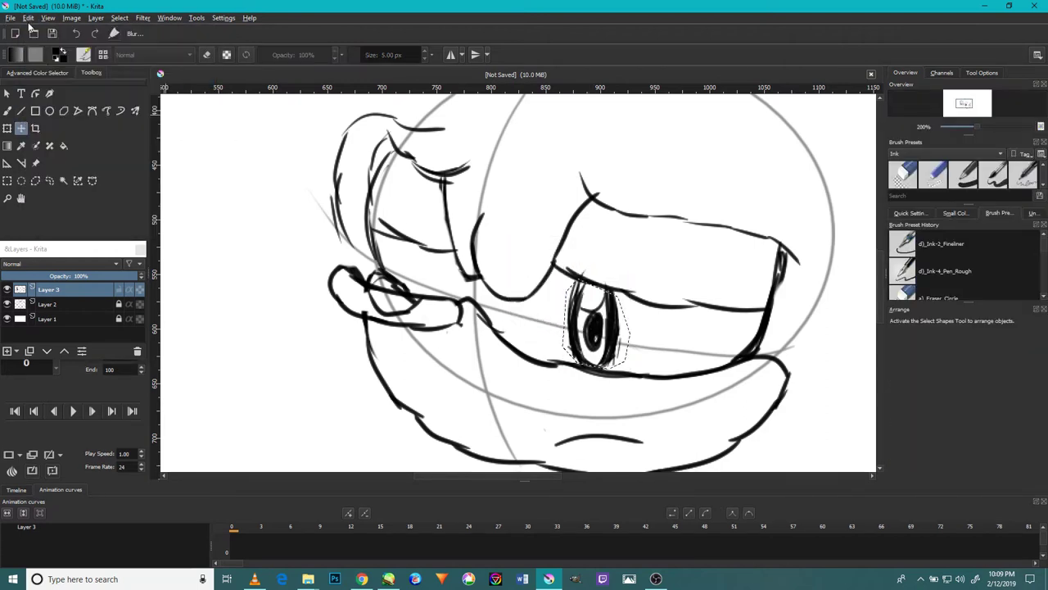
click(28, 19)
click(54, 117)
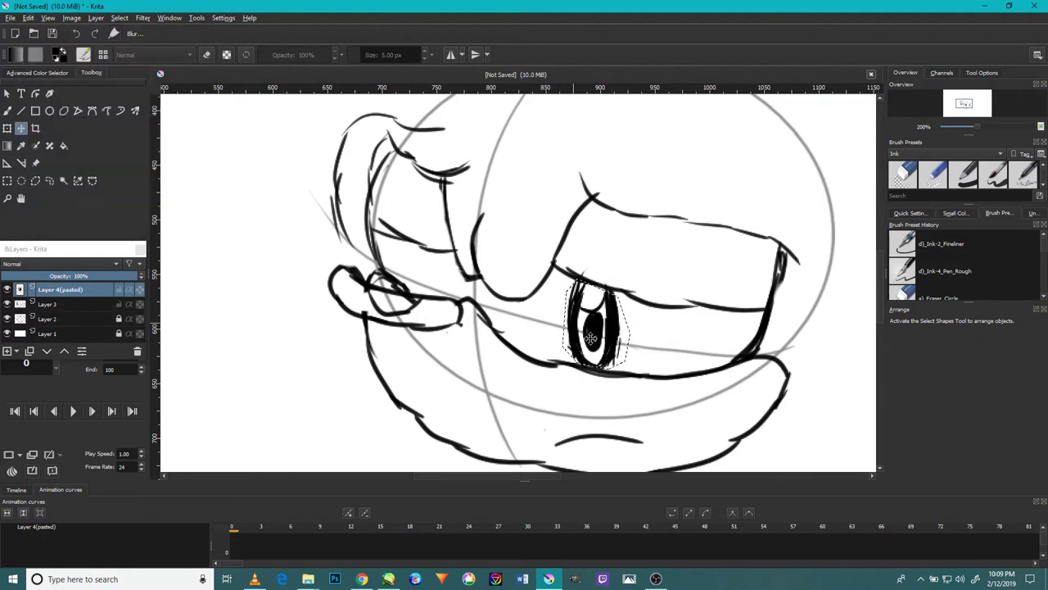
drag(591, 337, 403, 272)
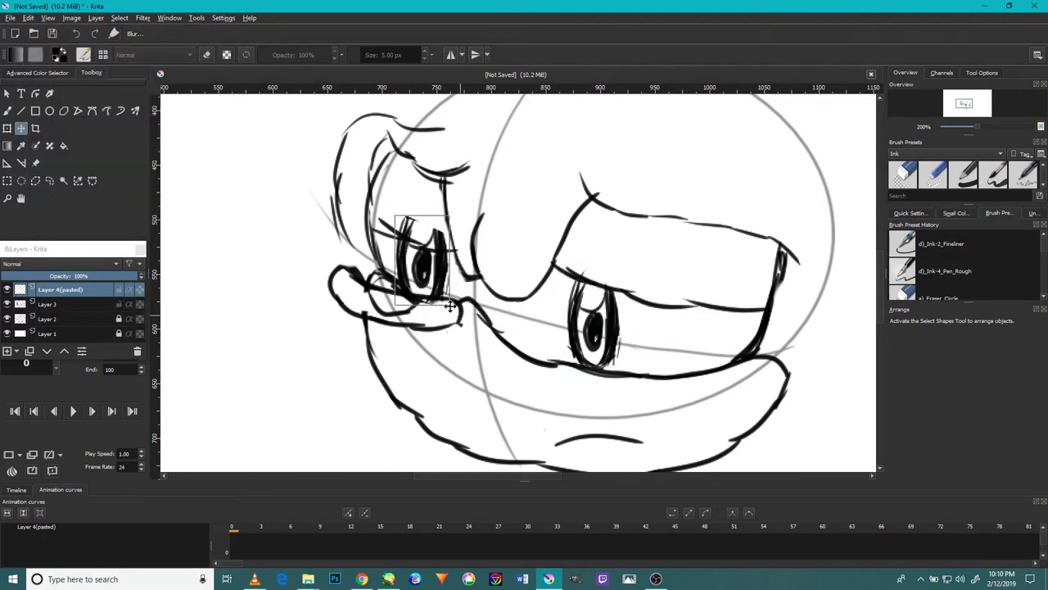
click(8, 129)
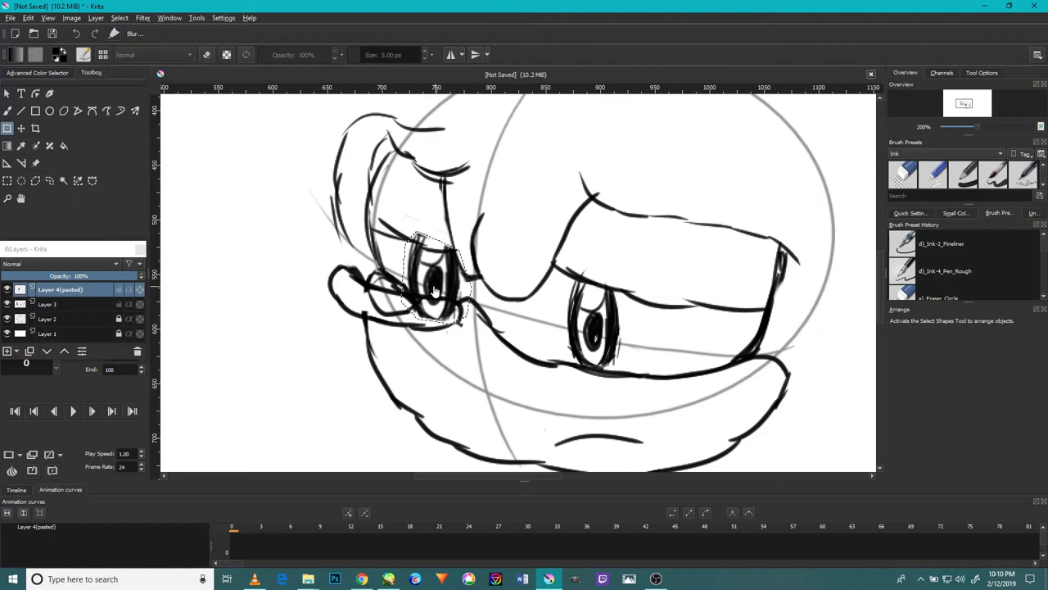
- Set the ink brush size to 11 px and ink along the lower part of the copied iris
click(8, 111)
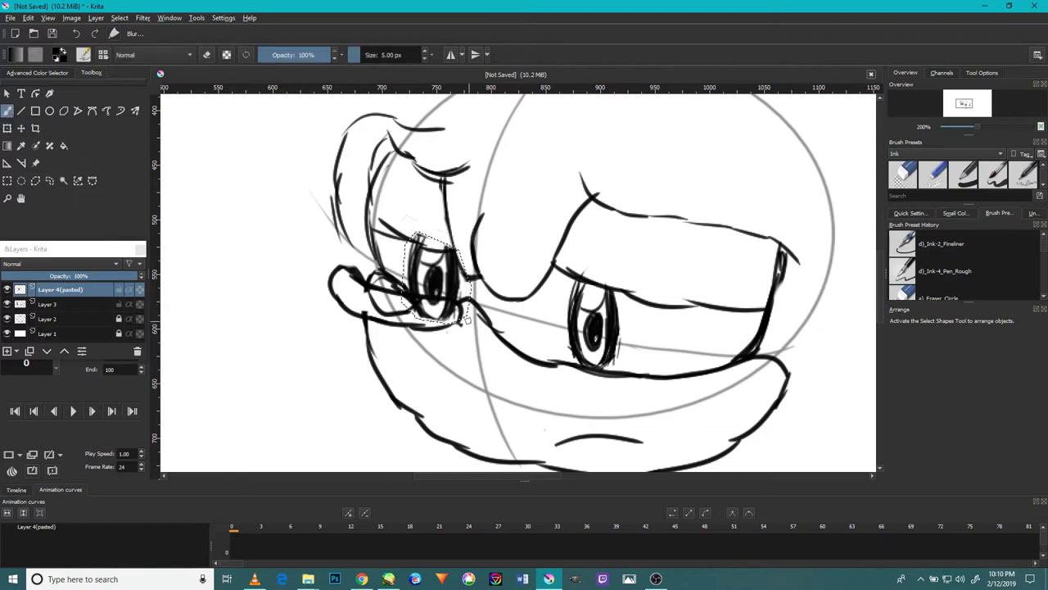
key(])
key(])
key(])
key(])
key(])
drag(459, 308, 441, 313)
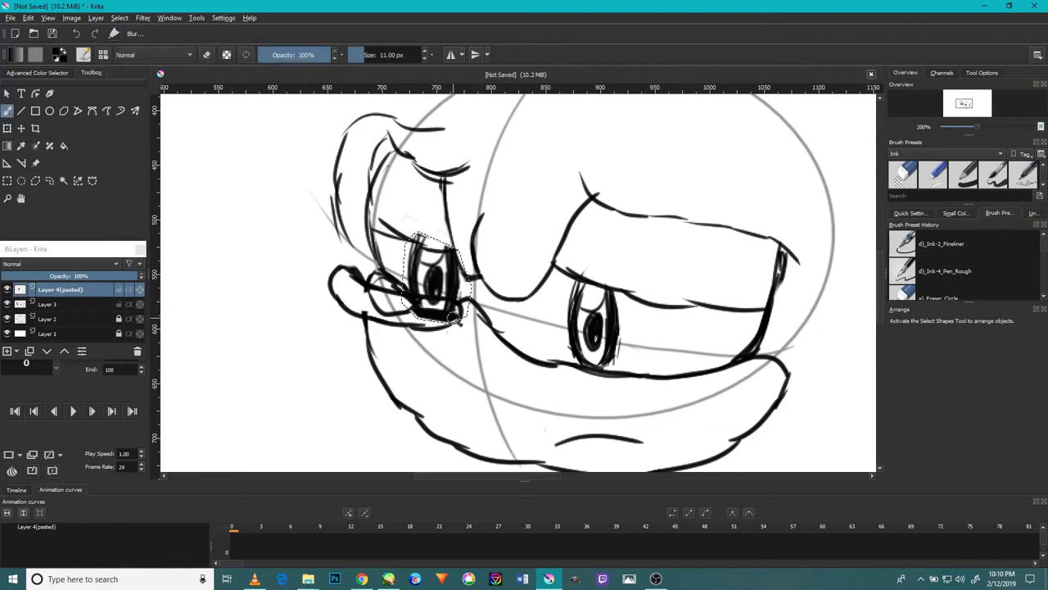
- Erase the parts of the copied iris outside the smaller eye with a 20 px eraser and clear the selection
key(e)
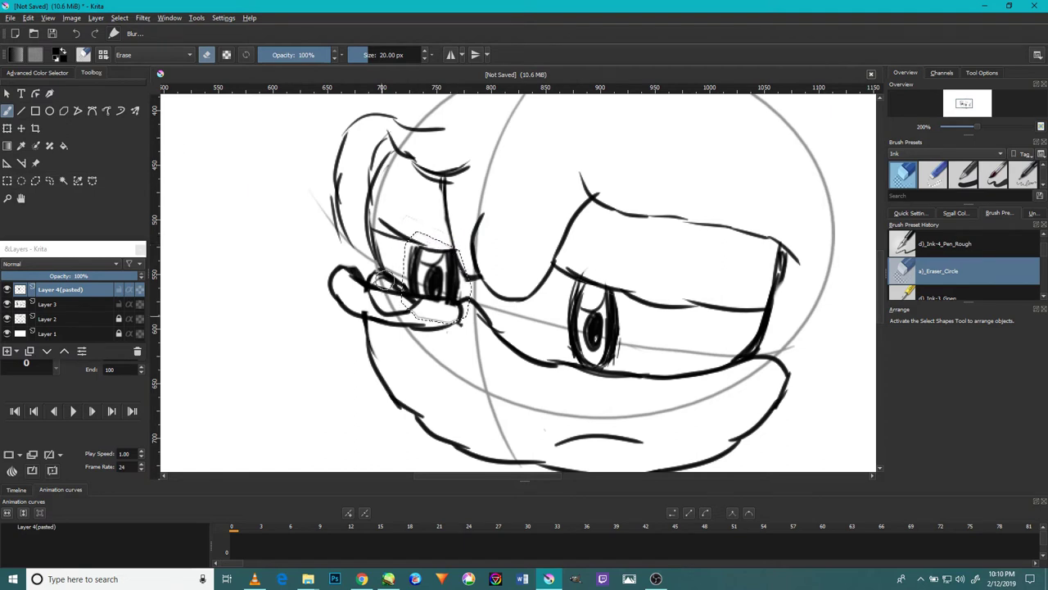
click(36, 19)
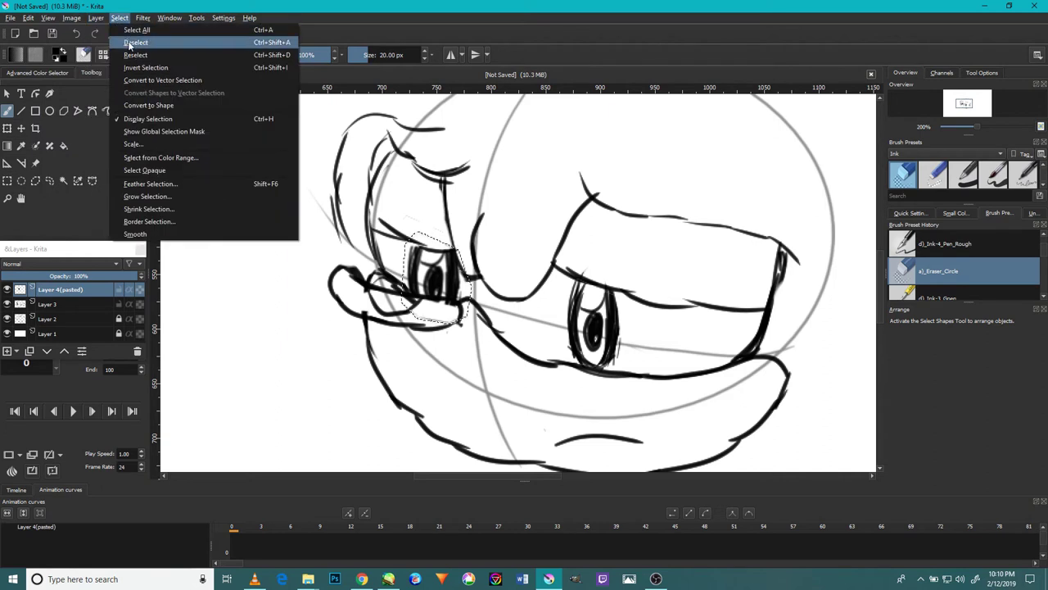
click(122, 43)
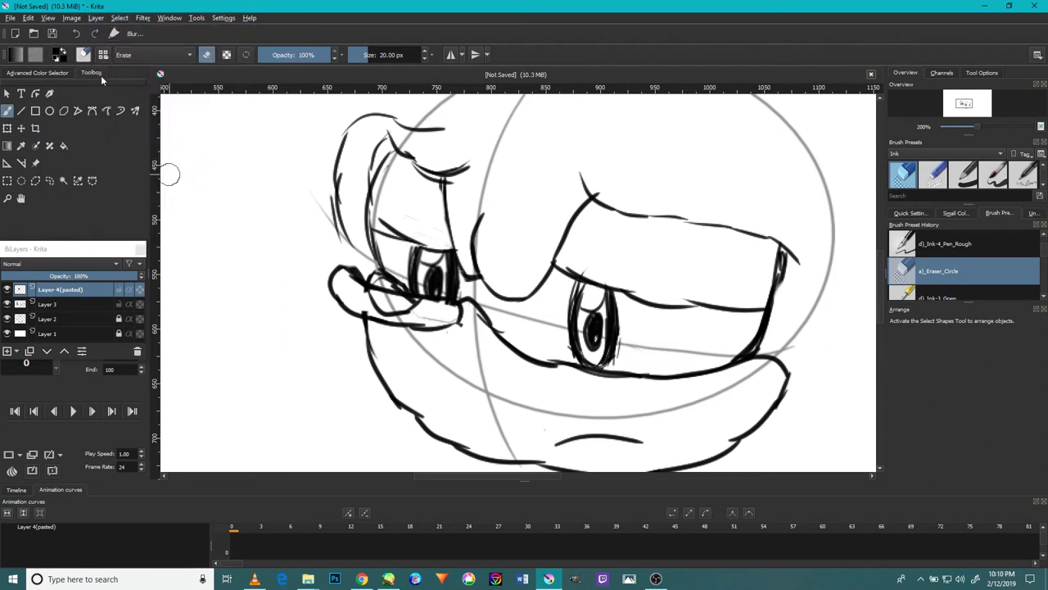
- Try an 11 px ink stroke extending outward from the cheek's outer corner and undo it
key(slash)
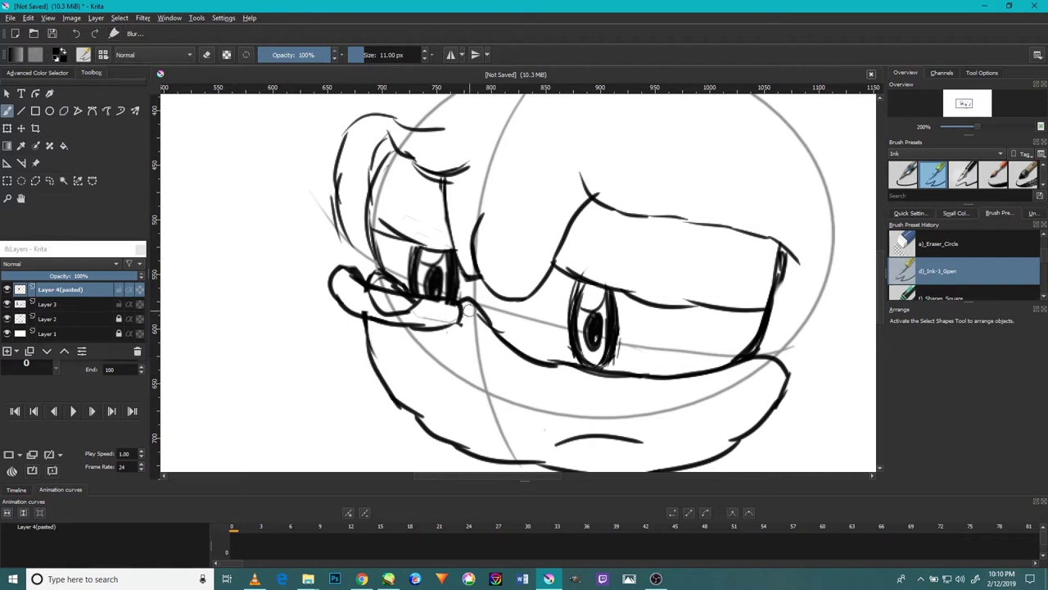
drag(571, 302, 491, 280)
drag(704, 373, 774, 319)
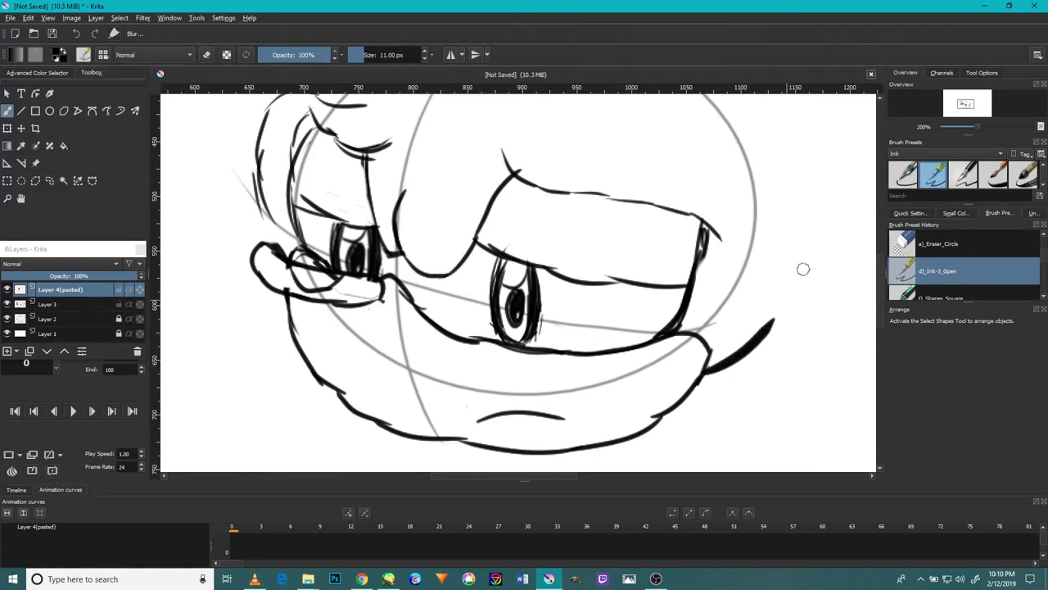
click(77, 34)
- Reduce the ink brush to 7 px and ink a curved stroke rising outward from the cheek's outer corner, redoing the first attempt
key(bracketleft)
key(bracketleft)
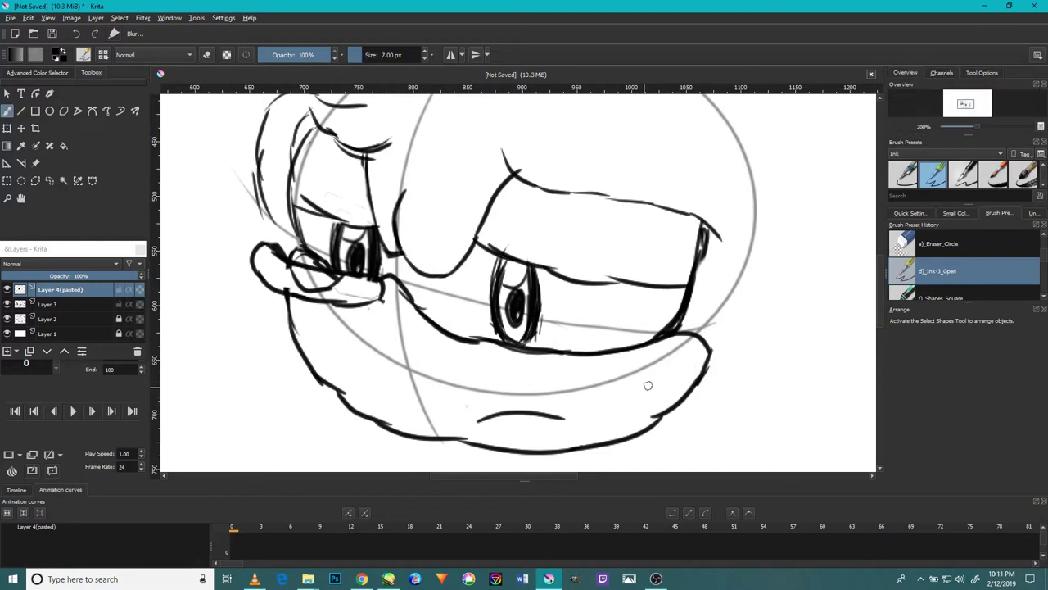
click(947, 73)
click(970, 73)
click(904, 73)
drag(678, 406, 779, 360)
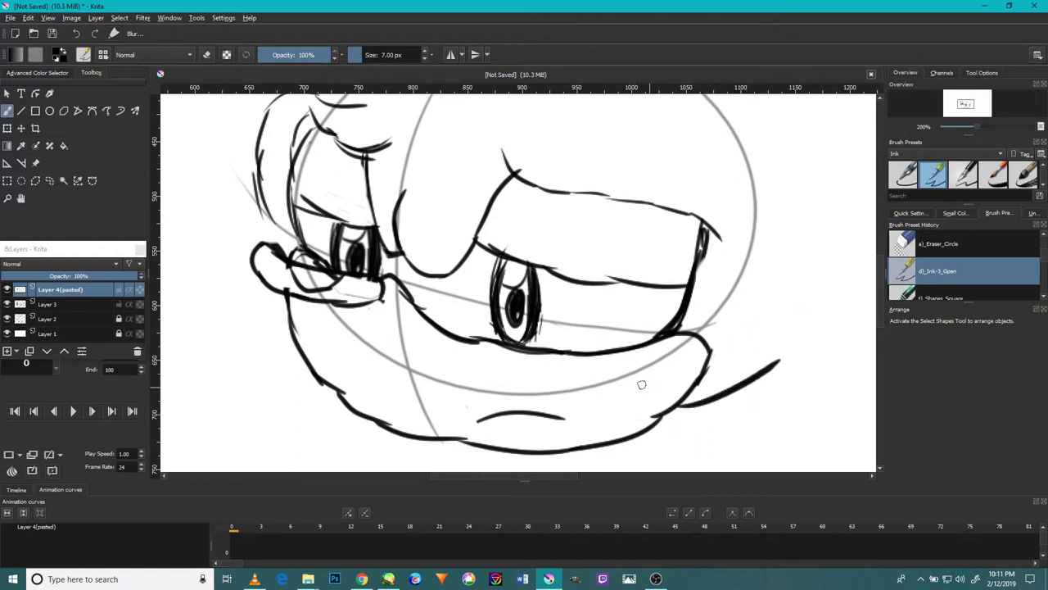
key(ctrl+z)
mouse_move(680, 405)
mouse_down()
mouse_move(725, 375)
mouse_move(782, 299)
mouse_up()
- Set the ink brush size to 5 px and ink overlapping arcs from above the smaller eye across the top of the head
drag(537, 238, 563, 318)
drag(547, 265, 545, 285)
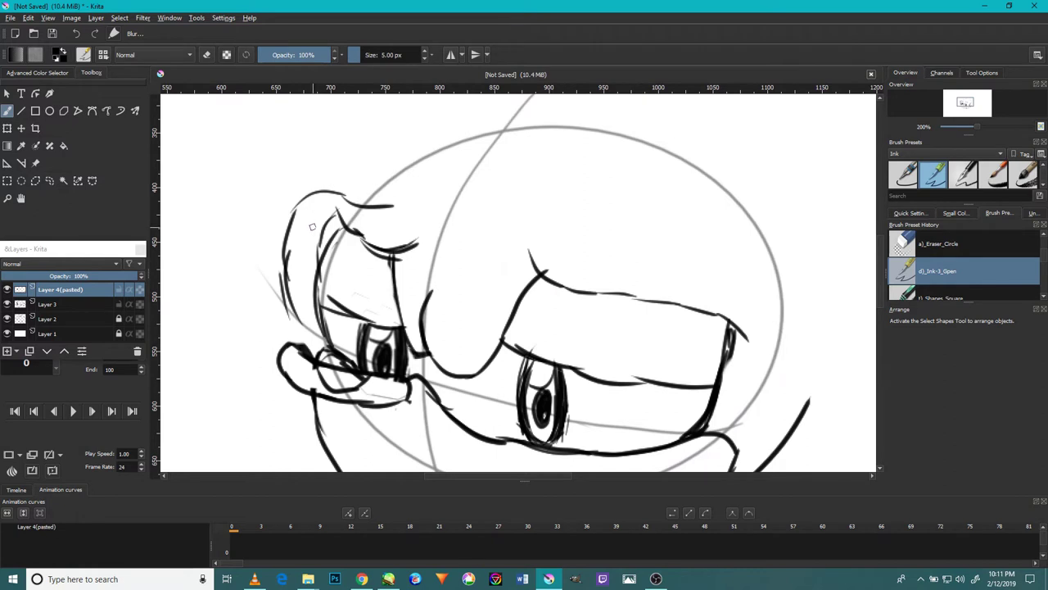
drag(512, 253, 488, 294)
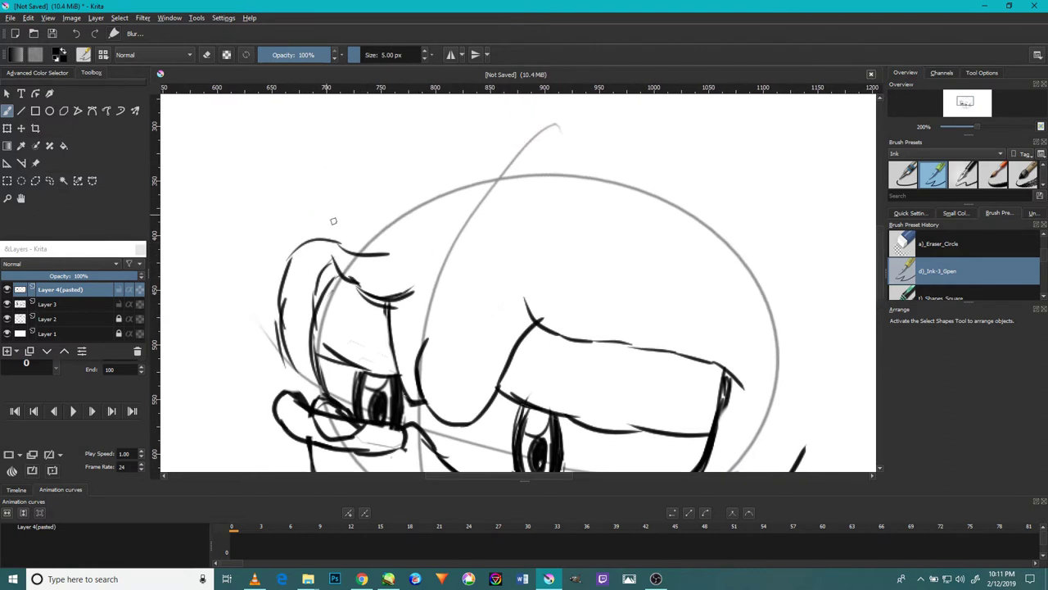
drag(291, 248, 396, 155)
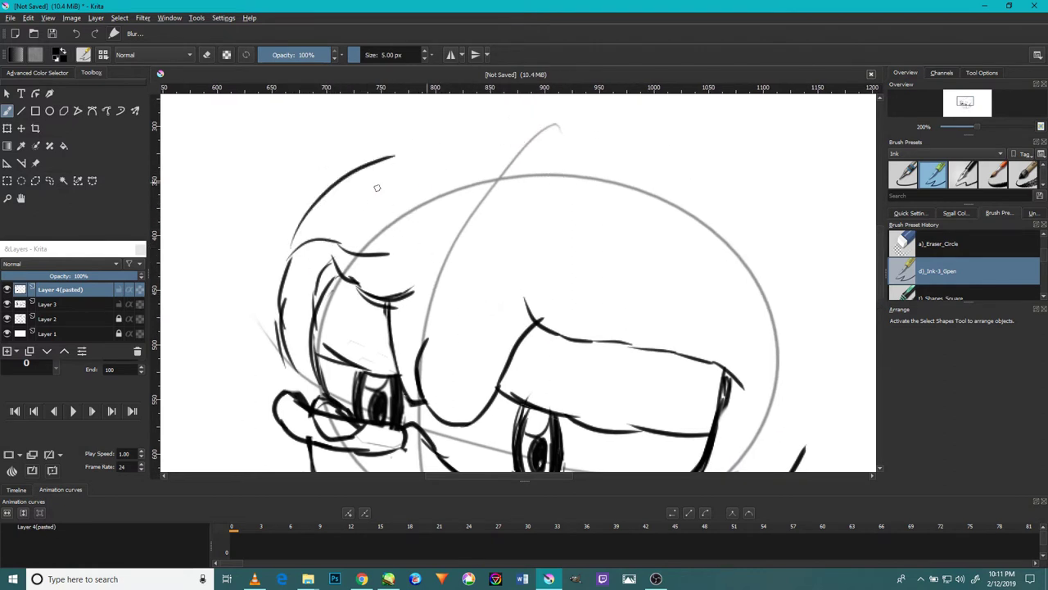
drag(430, 196, 409, 223)
drag(370, 186, 520, 148)
drag(639, 184, 557, 198)
drag(428, 163, 615, 170)
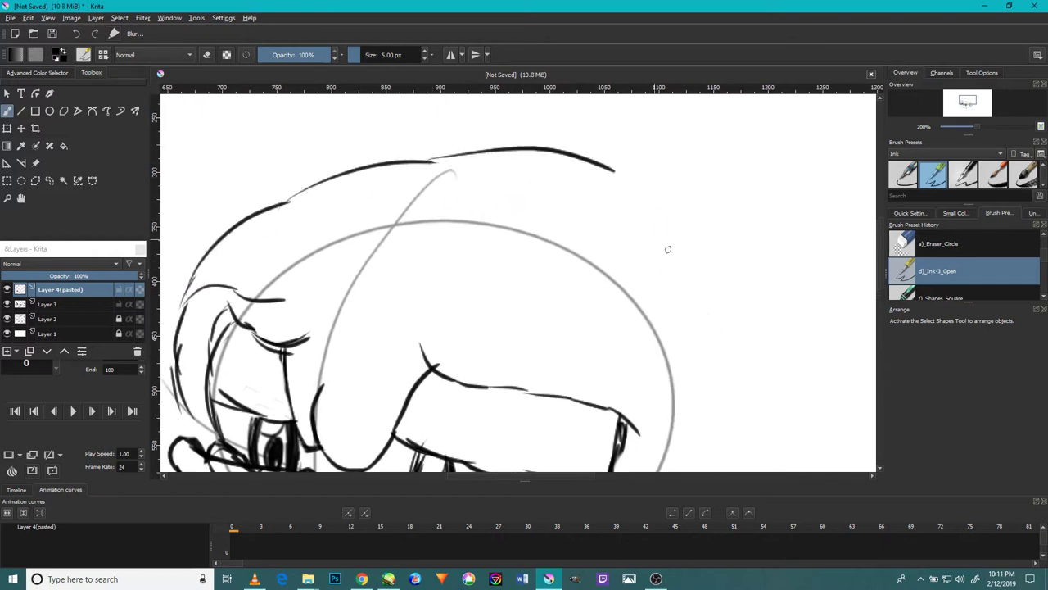
- Extend the hair outline past the back of the head with arcs that meet in a downward-pointing tip
drag(613, 219, 548, 225)
mouse_move(520, 174)
mouse_down()
mouse_move(667, 203)
mouse_move(619, 203)
mouse_up()
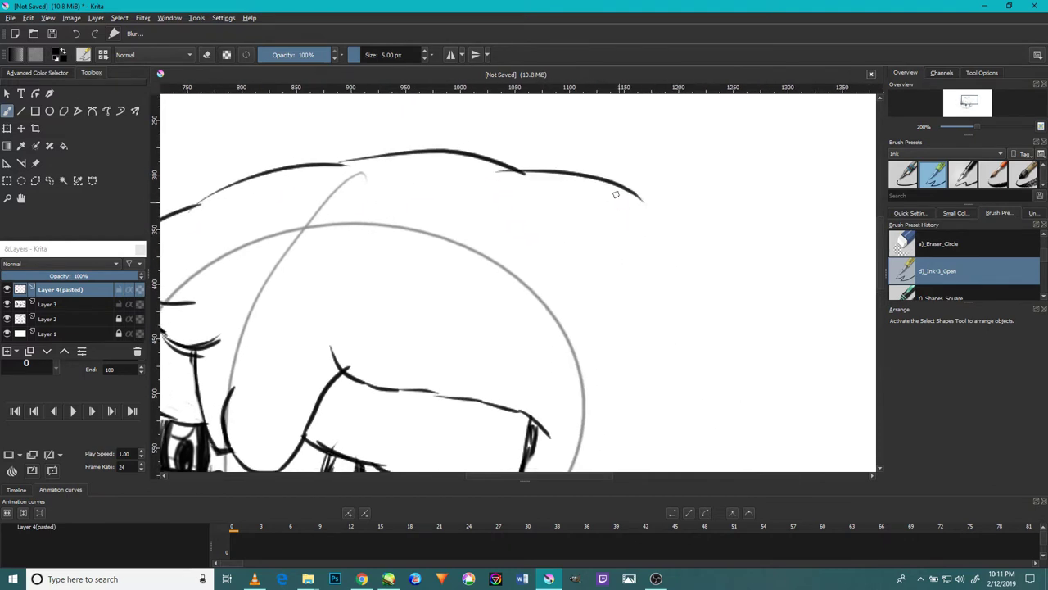
drag(590, 171, 786, 208)
mouse_move(575, 309)
mouse_down()
mouse_move(619, 274)
mouse_move(777, 251)
mouse_move(835, 316)
mouse_up()
drag(835, 316, 786, 197)
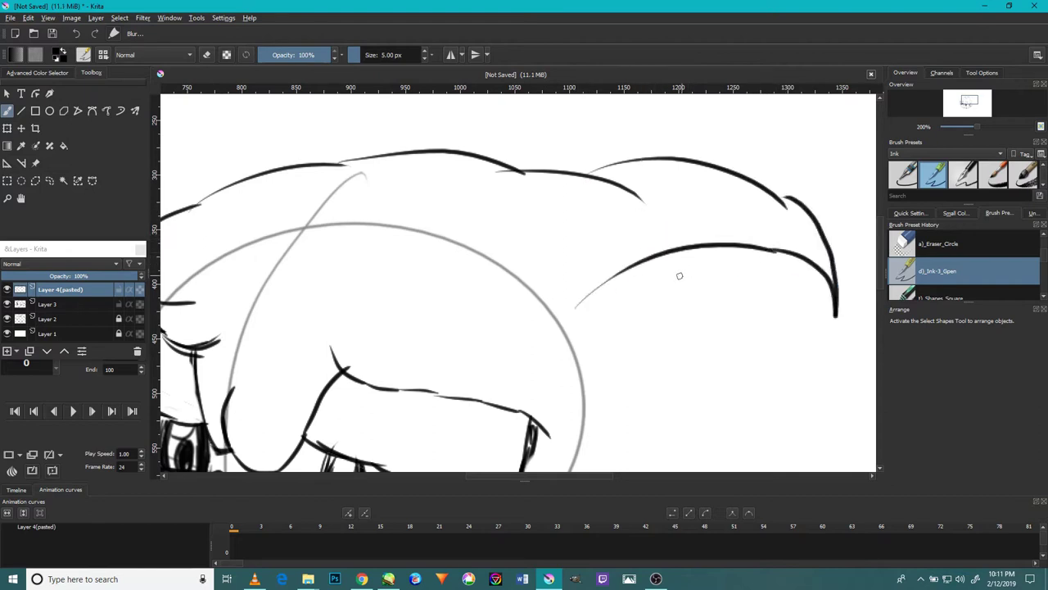
drag(677, 276, 739, 328)
- Ink a taller hair outline above the first arcs, rising beside the smaller eye and sloping back toward the pointed tip
scroll(403, 289, down, 4)
scroll(393, 279, up, 2)
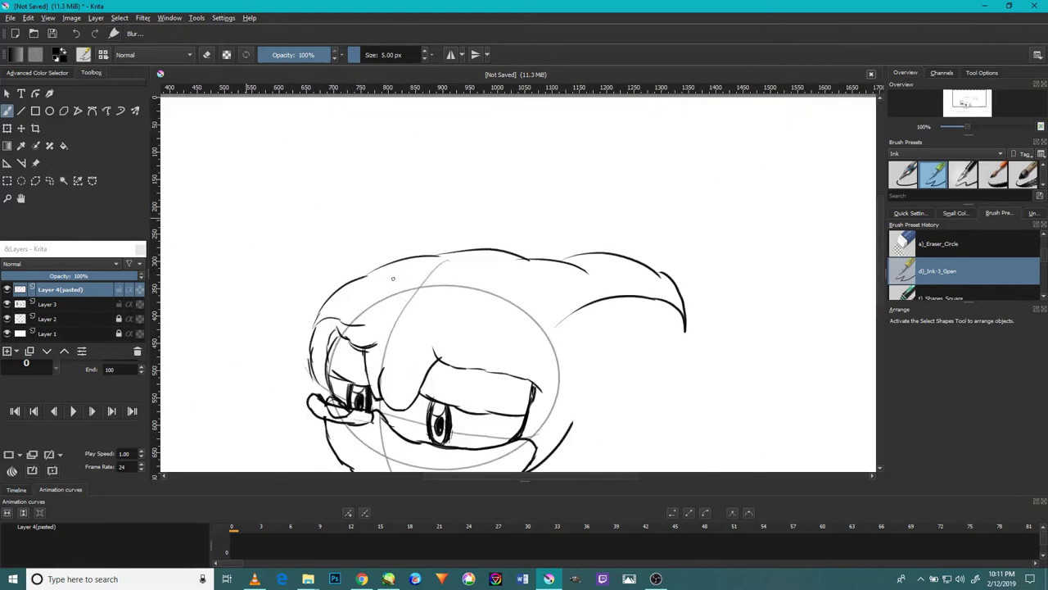
scroll(392, 278, up, 1)
drag(273, 373, 511, 258)
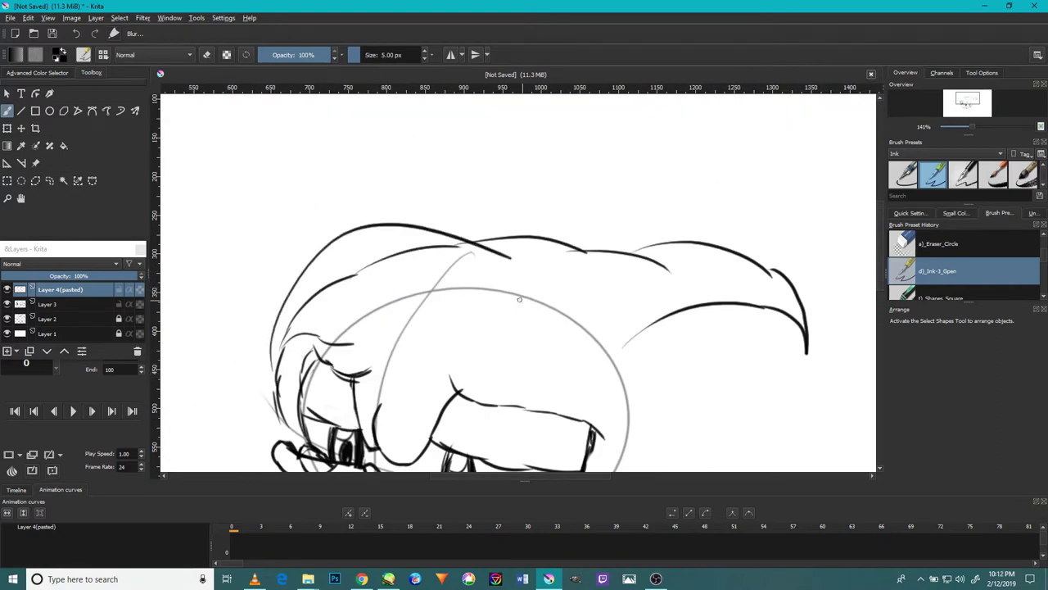
drag(420, 222, 720, 235)
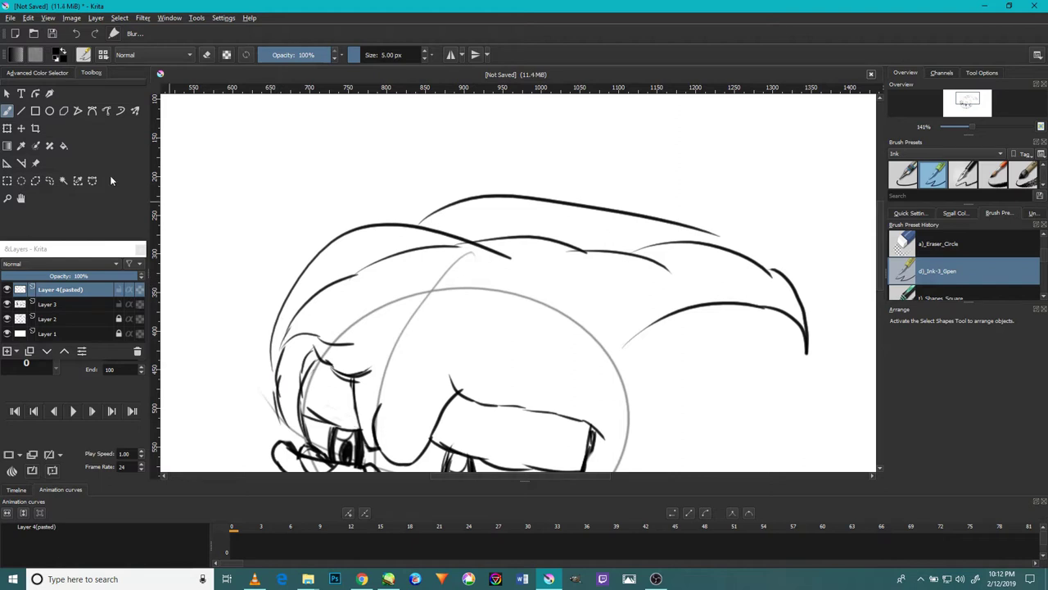
- Erase the lower hair arcs and the overlapping ends of the taller outline with a 20 px eraser
key(e)
mouse_move(533, 251)
mouse_down()
mouse_move(414, 250)
mouse_move(342, 280)
mouse_move(477, 225)
mouse_move(353, 239)
mouse_move(495, 188)
mouse_move(324, 285)
mouse_move(286, 331)
mouse_move(378, 258)
mouse_move(665, 270)
mouse_move(569, 245)
mouse_move(679, 242)
mouse_move(723, 259)
mouse_up()
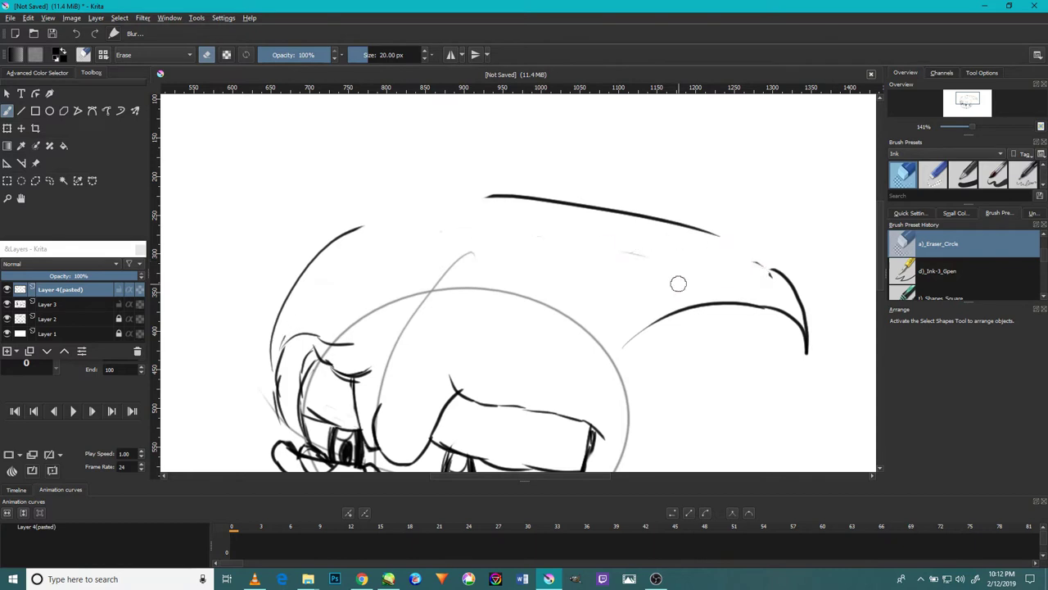
key(slash)
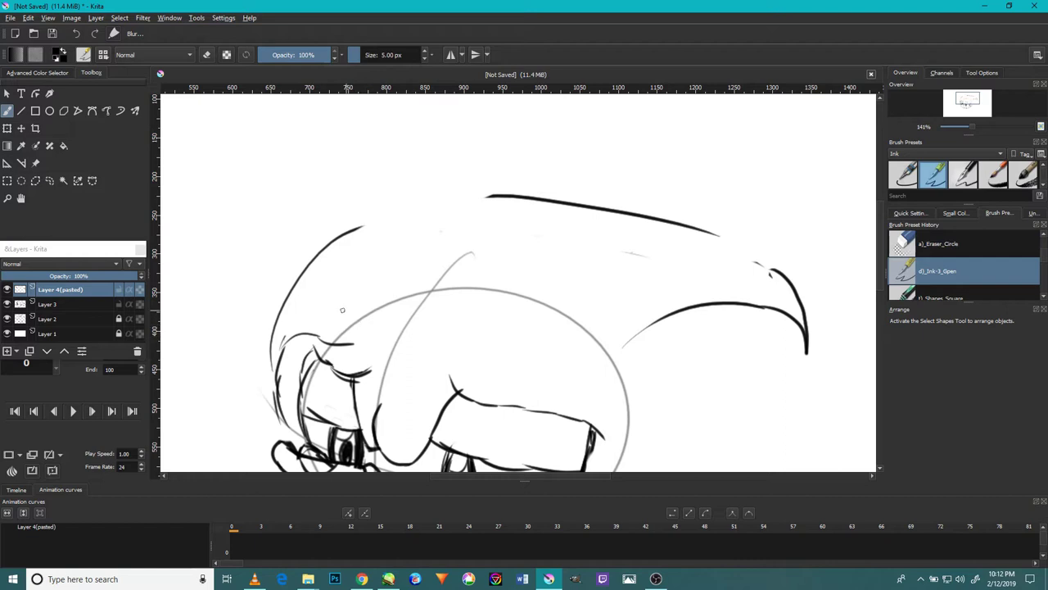
- Ink a pointed tuft projecting outward from the hair outline above the smaller eye, with doubled inner lines
drag(337, 232, 270, 250)
mouse_move(273, 325)
mouse_down()
mouse_move(237, 312)
mouse_move(199, 264)
mouse_move(271, 260)
mouse_move(201, 248)
mouse_up()
mouse_move(232, 321)
mouse_down()
mouse_move(203, 293)
mouse_move(194, 257)
mouse_up()
mouse_move(198, 283)
mouse_down()
mouse_move(190, 247)
mouse_move(245, 253)
mouse_up()
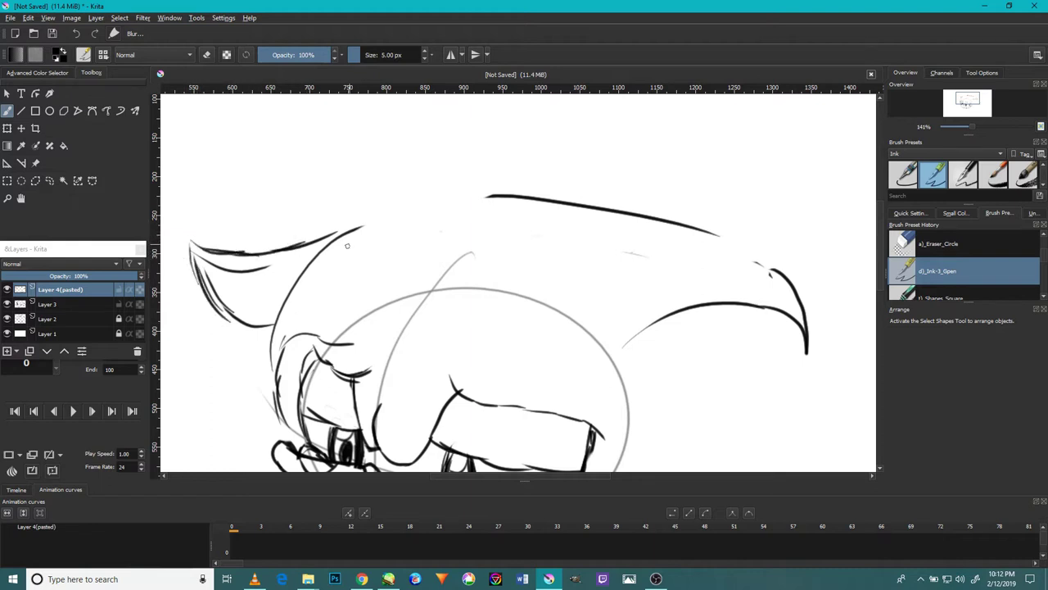
- Ink the hair outline from the pointed front tuft over the crown and connect its far end to the back tip
mouse_move(343, 236)
mouse_down()
mouse_move(426, 206)
mouse_move(376, 203)
mouse_move(514, 199)
mouse_up()
drag(749, 256, 793, 283)
mouse_move(726, 238)
mouse_down()
mouse_move(779, 271)
mouse_move(759, 251)
mouse_up()
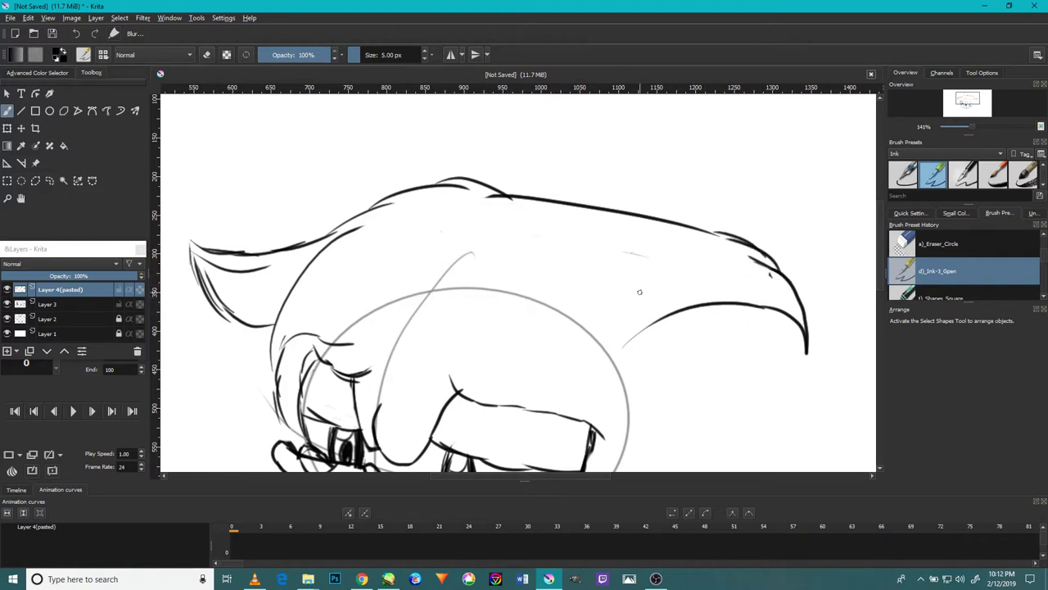
- Erase the straight top hair line and the back tip's underside with a 20 px eraser, and ink a rounder top outline
key(slash)
mouse_move(660, 334)
mouse_down()
mouse_move(722, 289)
mouse_move(713, 304)
mouse_move(734, 305)
mouse_move(709, 289)
mouse_move(772, 274)
mouse_up()
mouse_move(500, 211)
mouse_down()
mouse_move(631, 215)
mouse_move(537, 202)
mouse_move(693, 229)
mouse_up()
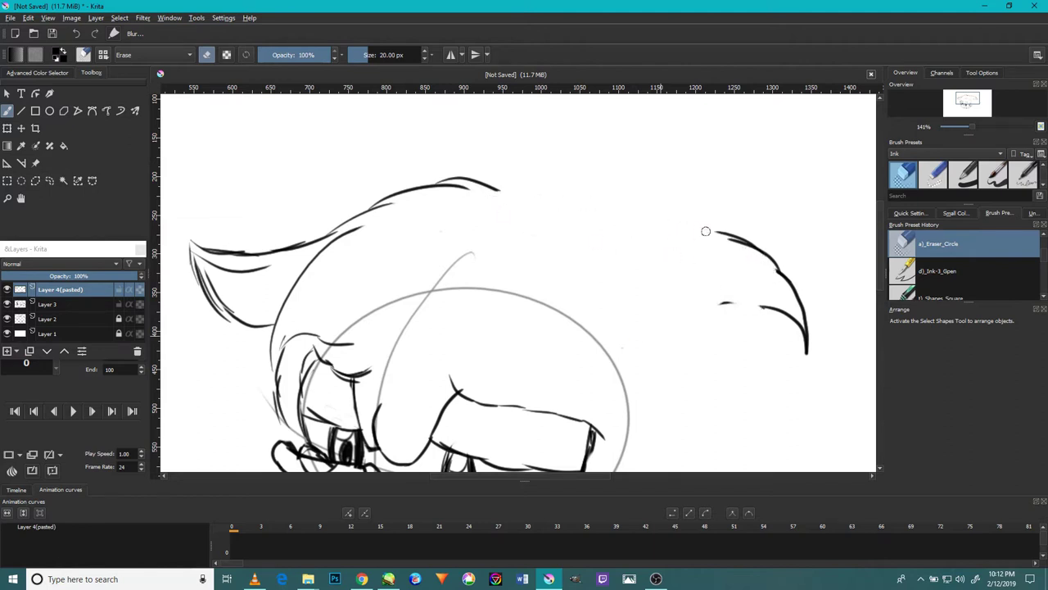
drag(699, 288, 661, 330)
key(slash)
mouse_move(456, 197)
mouse_down()
mouse_move(619, 202)
mouse_move(720, 251)
mouse_up()
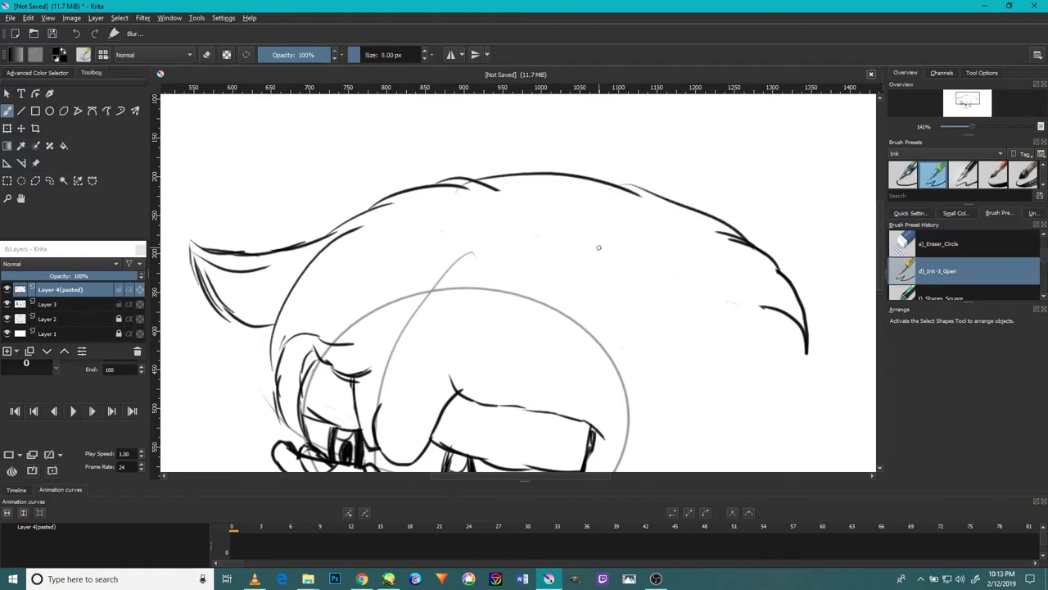
- Ink a pointed shape above the larger eye with a curved lower edge and a doubled upper edge
scroll(620, 224, down, 3)
scroll(610, 237, down, 2)
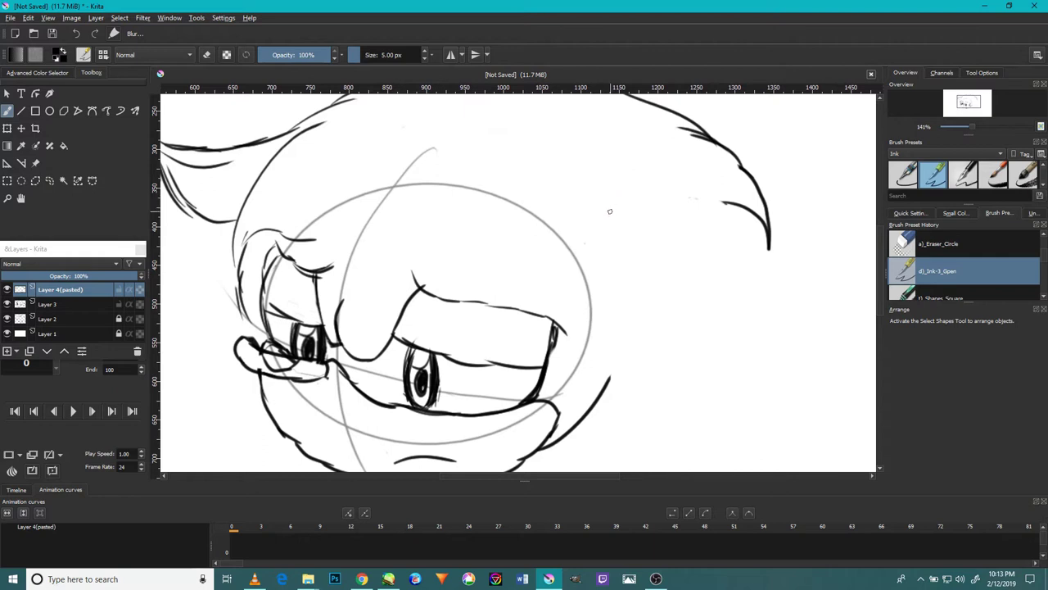
drag(571, 167, 491, 206)
mouse_move(612, 267)
mouse_down()
mouse_move(471, 237)
mouse_move(455, 221)
mouse_move(491, 205)
mouse_move(440, 205)
mouse_move(472, 210)
mouse_up()
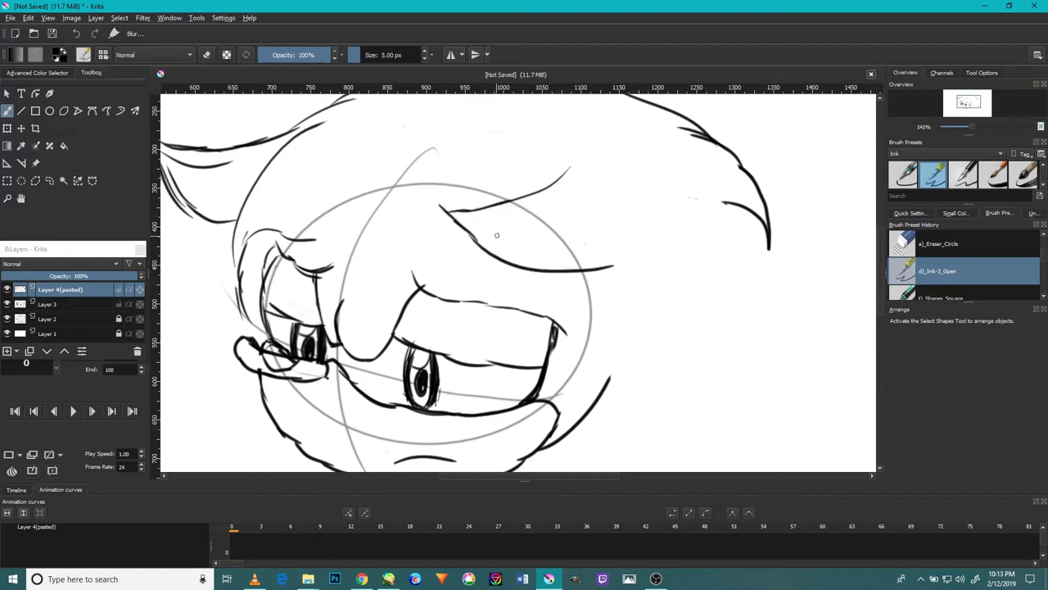
drag(509, 190, 441, 203)
drag(552, 173, 498, 195)
drag(575, 157, 535, 184)
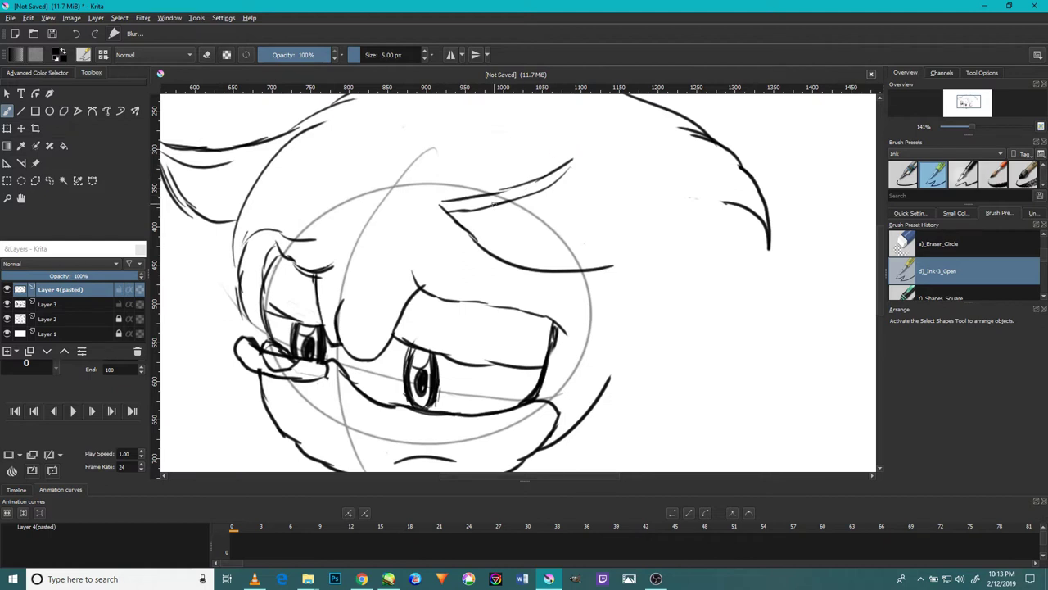
- Erase the lower of the two upper-edge lines on the pointed shape above the larger eye with a 20 px eraser
key(slash)
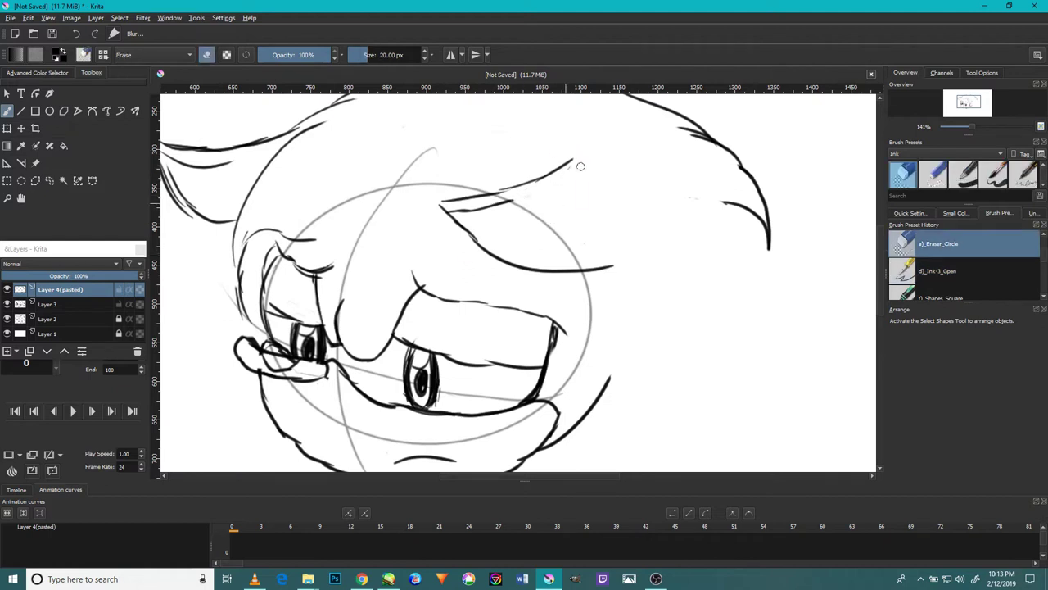
drag(491, 208, 452, 211)
key(slash)
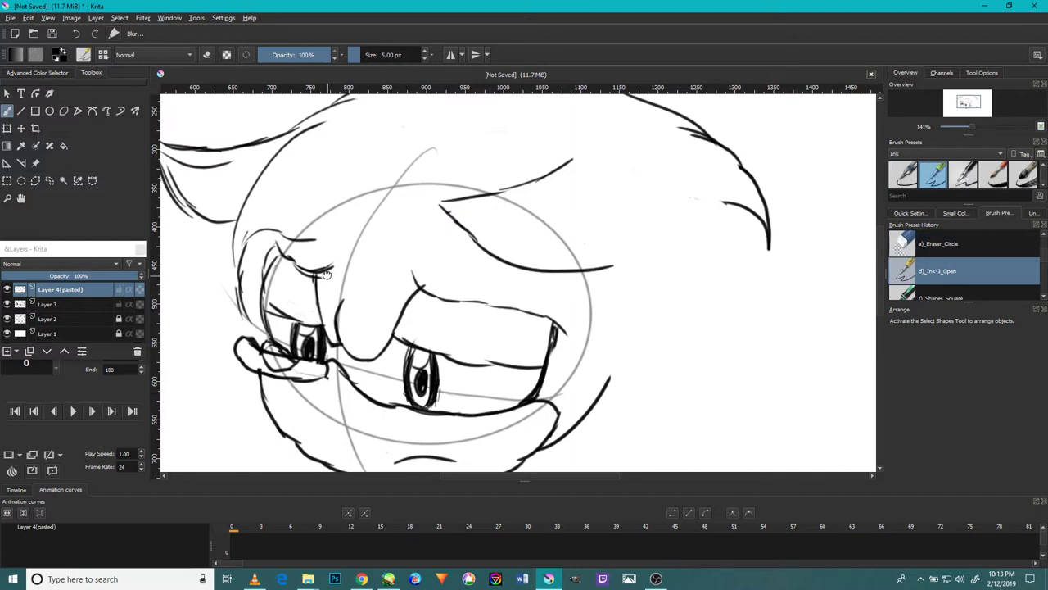
- Erase parts of the front tuft's doubled lines with a 20 px eraser and re-ink its tip and outer edge
drag(320, 274, 481, 335)
key(slash)
mouse_move(371, 233)
mouse_down()
mouse_move(391, 224)
mouse_move(345, 218)
mouse_move(412, 220)
mouse_move(328, 239)
mouse_move(358, 266)
mouse_move(348, 279)
mouse_up()
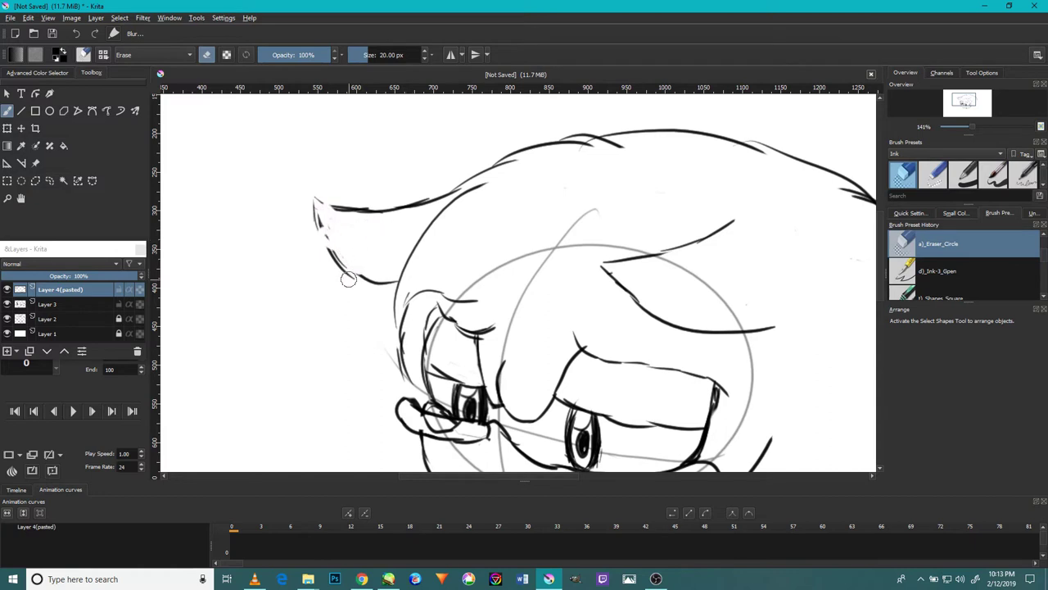
key(slash)
drag(324, 212, 342, 255)
drag(321, 200, 347, 209)
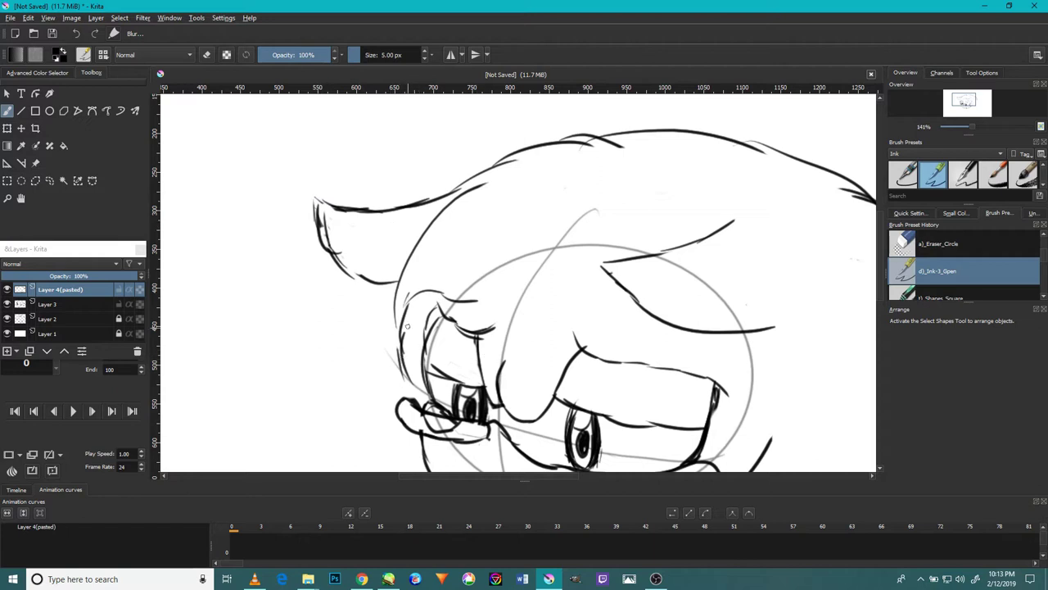
- Ink a rounded lobe around the outer side of the smaller eye, joining the brow line
mouse_move(416, 382)
mouse_down()
mouse_move(384, 355)
mouse_move(375, 315)
mouse_up()
mouse_move(383, 359)
mouse_down()
mouse_move(373, 329)
mouse_move(430, 288)
mouse_move(485, 299)
mouse_up()
- Merge the pasted layer into Layer 3 and erase the old curves inside the rounded lobe with a 20 px eraser
key(slash)
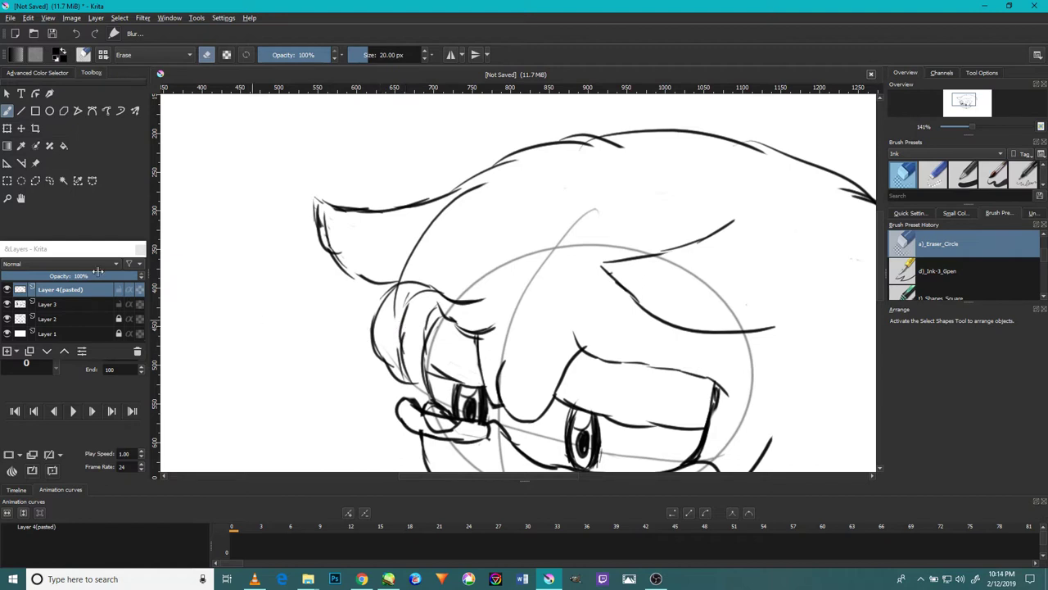
right_click(66, 292)
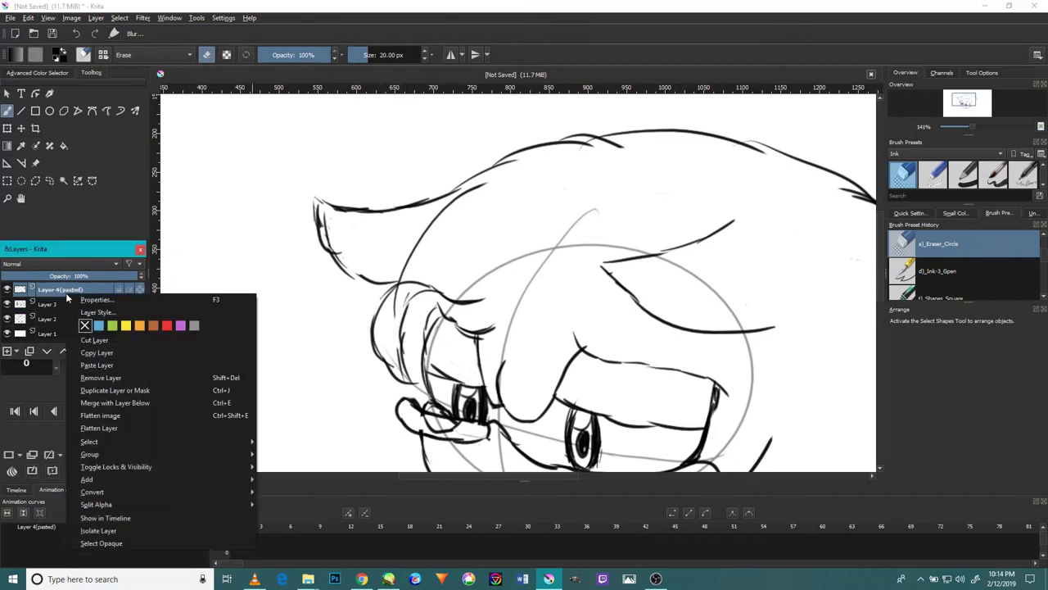
click(115, 403)
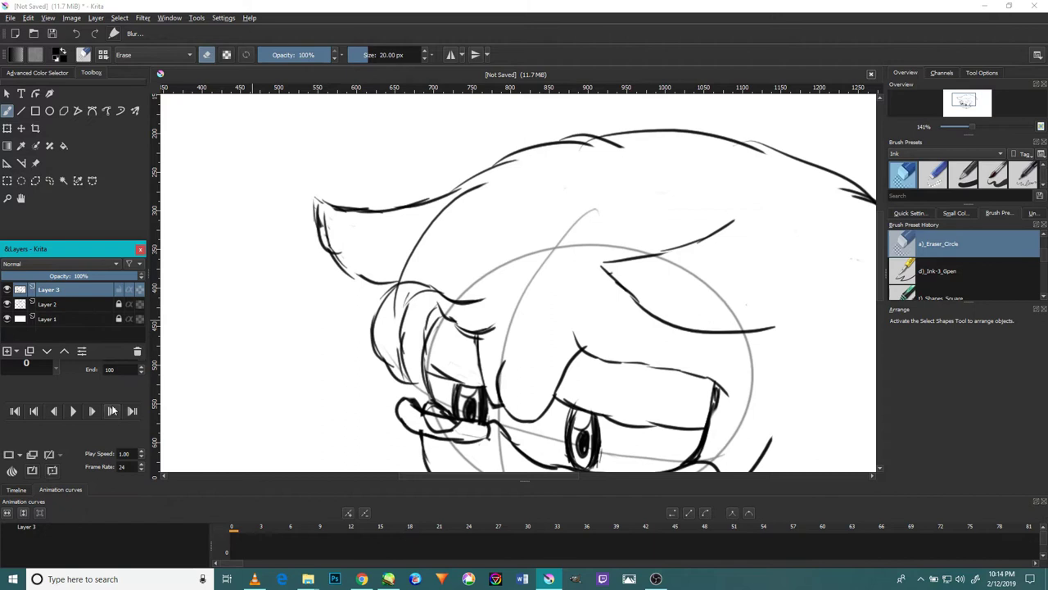
mouse_move(398, 333)
mouse_down()
mouse_move(401, 355)
mouse_move(402, 298)
mouse_move(405, 371)
mouse_move(411, 304)
mouse_move(397, 297)
mouse_move(428, 296)
mouse_move(413, 316)
mouse_up()
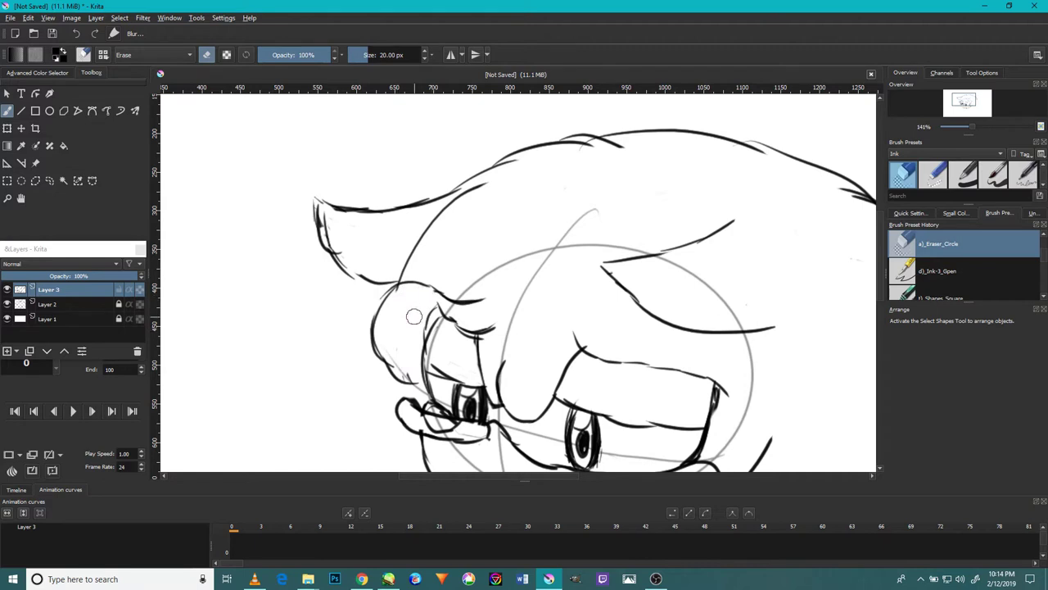
key(slash)
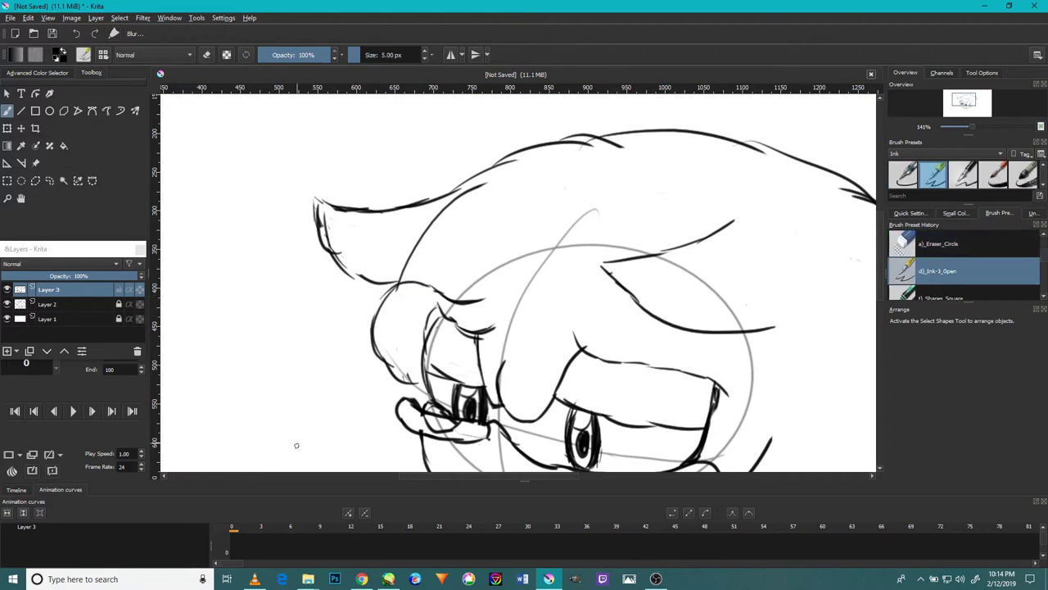
- Ink a wider outer cheek contour from below the rounded lobe around the smaller eye's side down to the jaw
drag(339, 401, 304, 328)
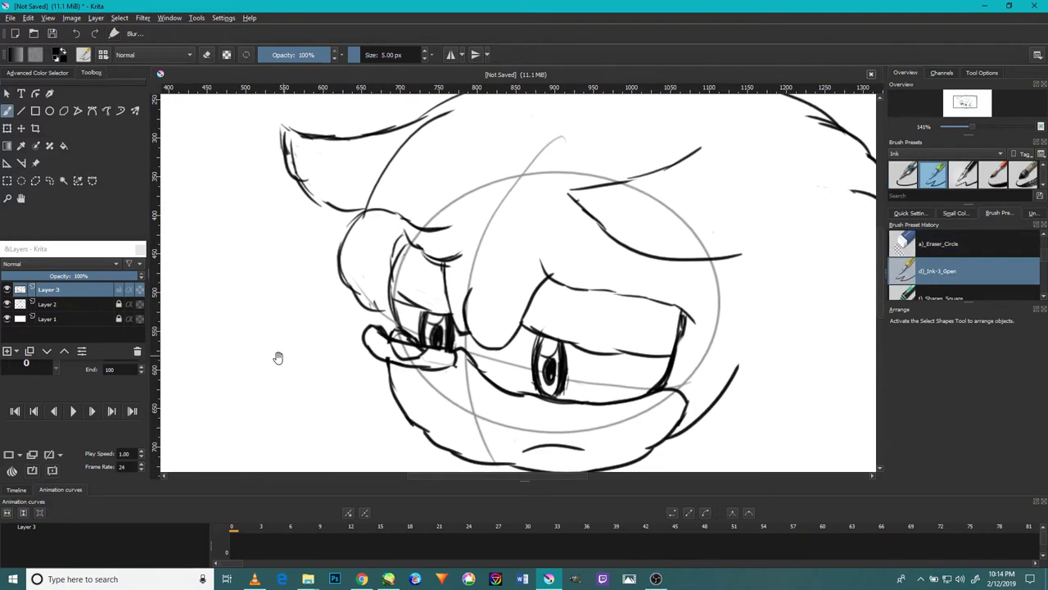
drag(296, 397, 307, 388)
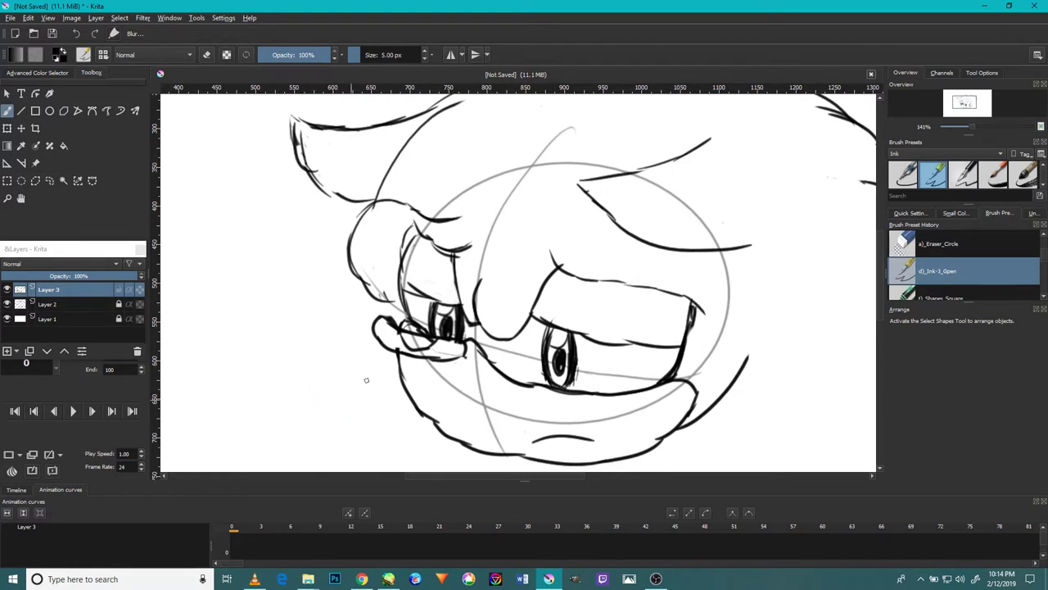
mouse_move(406, 404)
mouse_down()
mouse_move(348, 339)
mouse_move(372, 383)
mouse_up()
drag(355, 311, 344, 365)
drag(345, 290, 341, 326)
drag(347, 267, 339, 308)
mouse_move(443, 429)
mouse_down()
mouse_move(390, 400)
mouse_move(392, 315)
mouse_move(402, 328)
mouse_up()
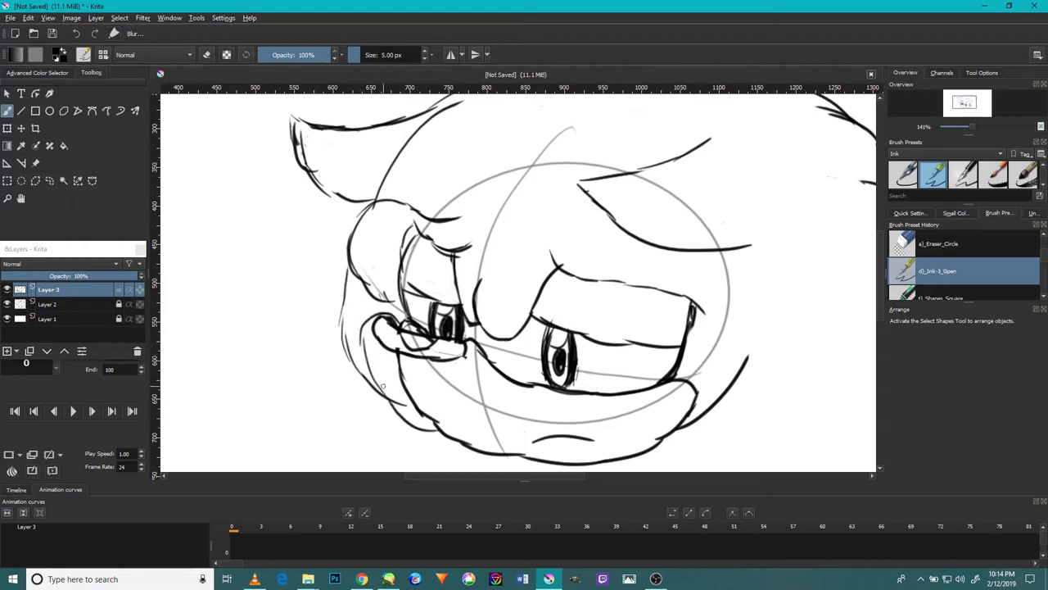
- Erase the old cheek line inside the new contour below the smaller eye with a 20 px eraser
key(slash)
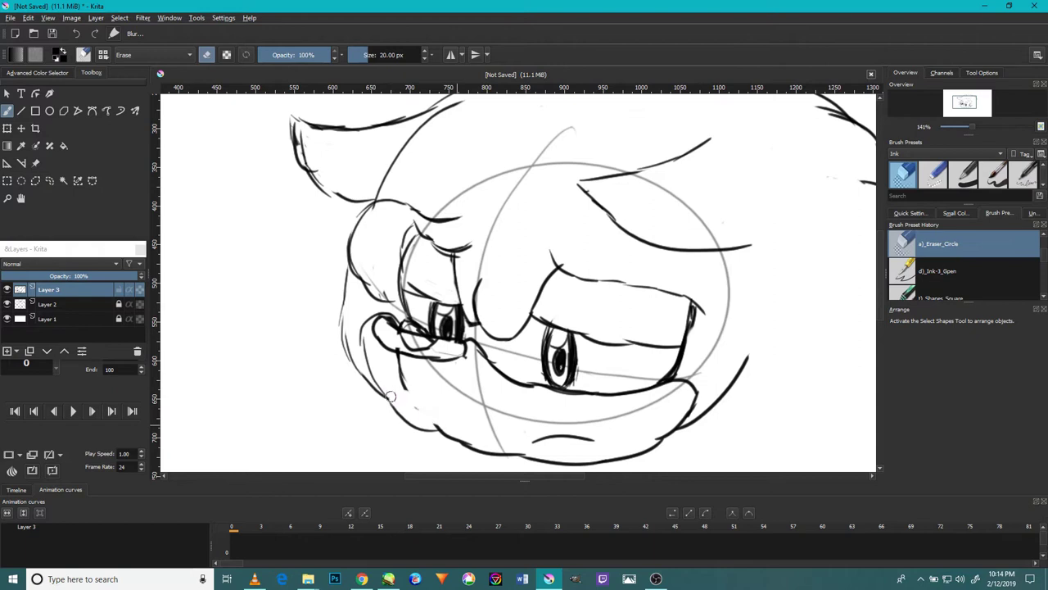
drag(398, 368, 412, 381)
drag(430, 419, 460, 429)
key(slash)
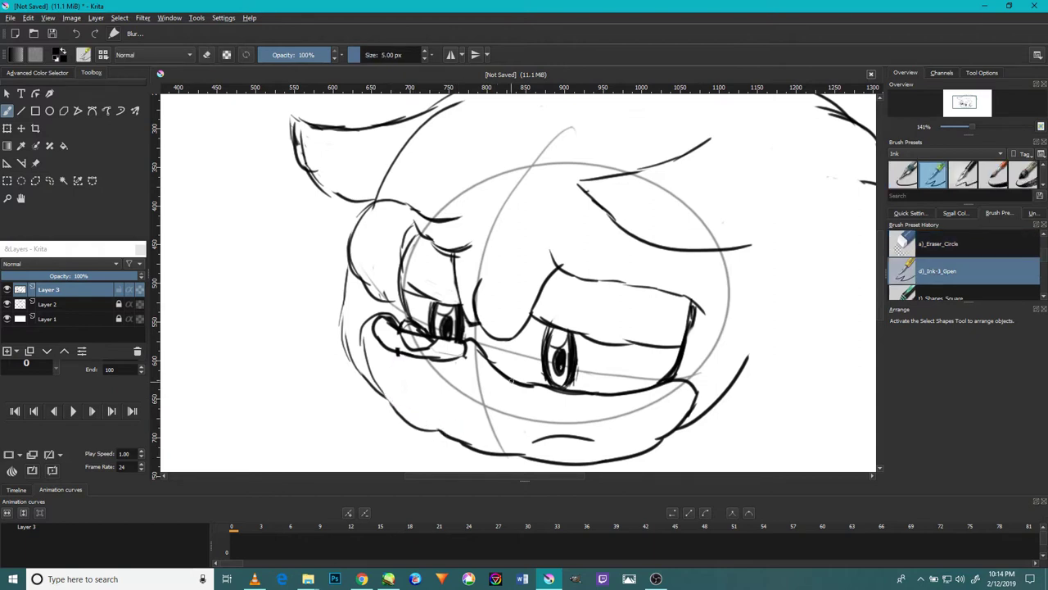
scroll(491, 421, down, 3)
mouse_move(641, 400)
mouse_down()
mouse_move(518, 354)
mouse_move(522, 286)
mouse_up()
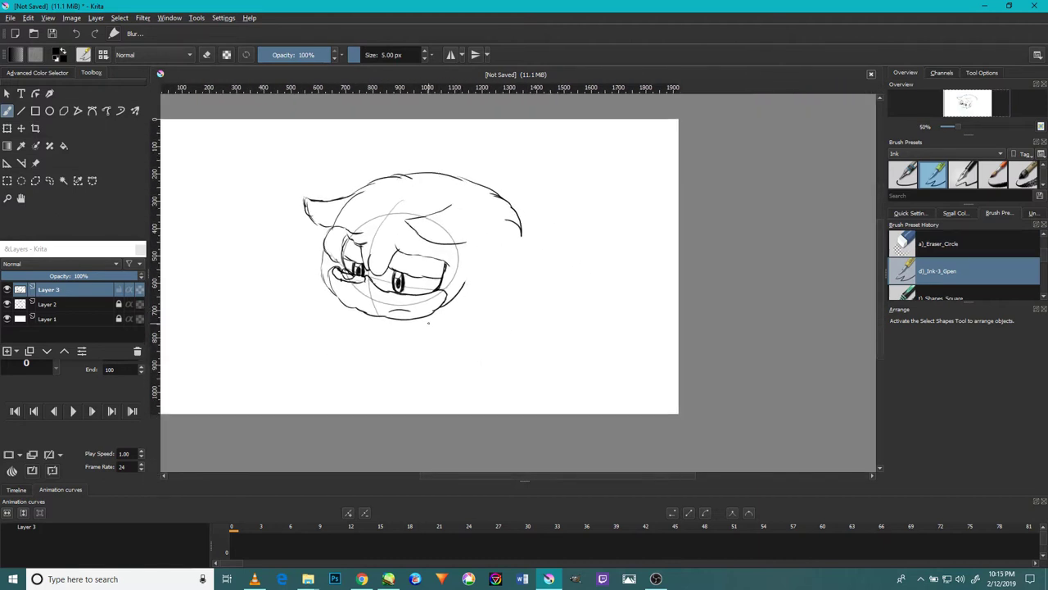
- Ink a large downward-pointing quill beside the face, running from under the chin to a point and back up
scroll(428, 323, up, 2)
mouse_move(434, 308)
mouse_down()
mouse_move(542, 383)
mouse_move(538, 402)
mouse_move(528, 281)
mouse_up()
mouse_move(538, 387)
mouse_down()
mouse_move(502, 296)
mouse_move(520, 322)
mouse_up()
scroll(553, 366, up, 2)
mouse_move(516, 451)
mouse_down()
mouse_move(568, 334)
mouse_move(568, 259)
mouse_move(559, 334)
mouse_up()
mouse_move(560, 374)
mouse_down()
mouse_move(534, 283)
mouse_move(518, 268)
mouse_up()
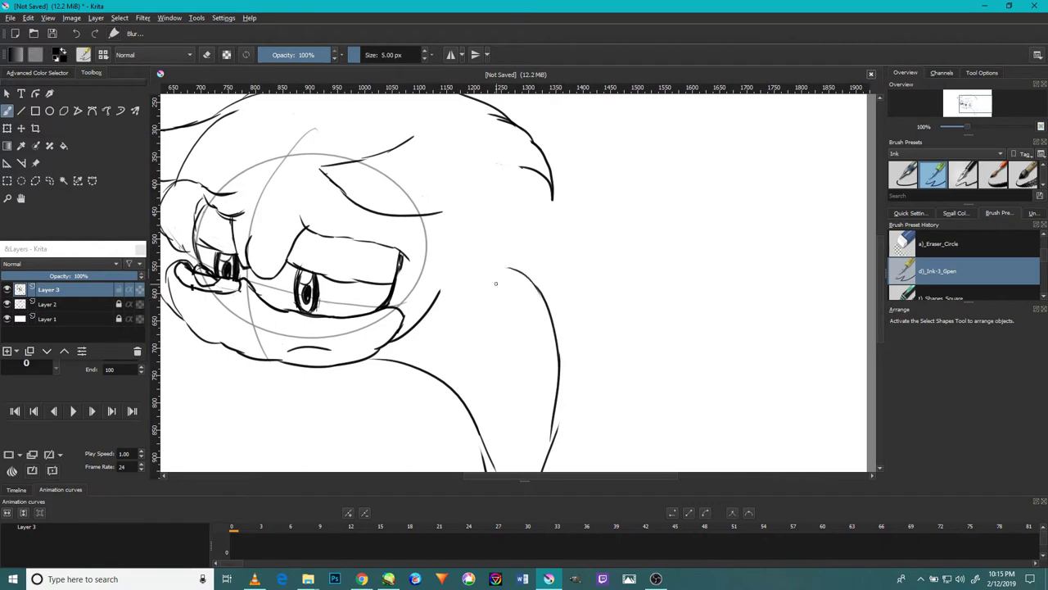
drag(538, 358, 627, 359)
key(ctrl+z)
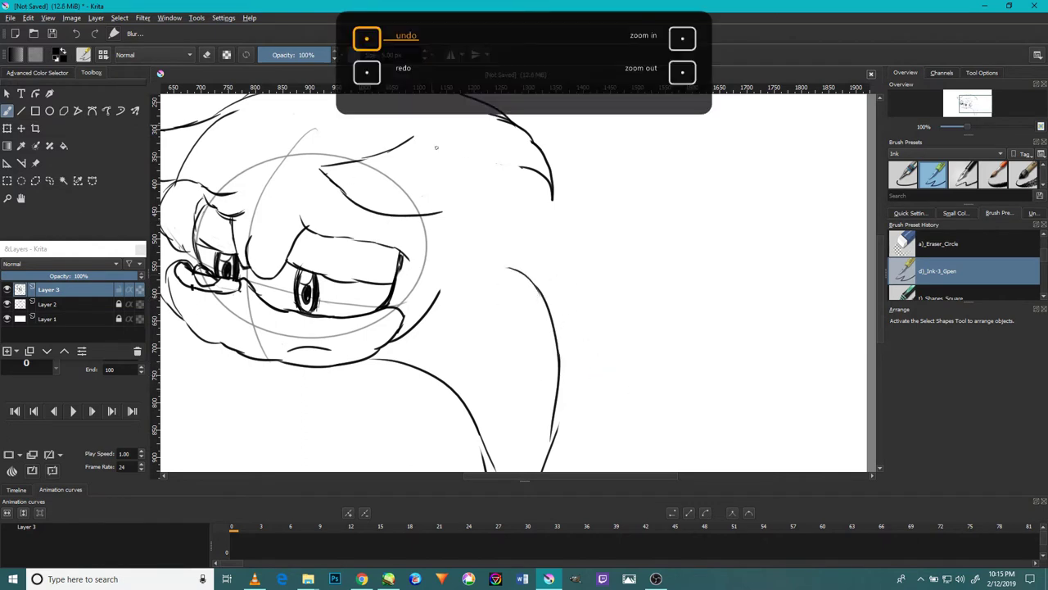
- Ink a higher, wider hair outline over the top and back of the head
drag(487, 132, 464, 214)
drag(501, 183, 563, 260)
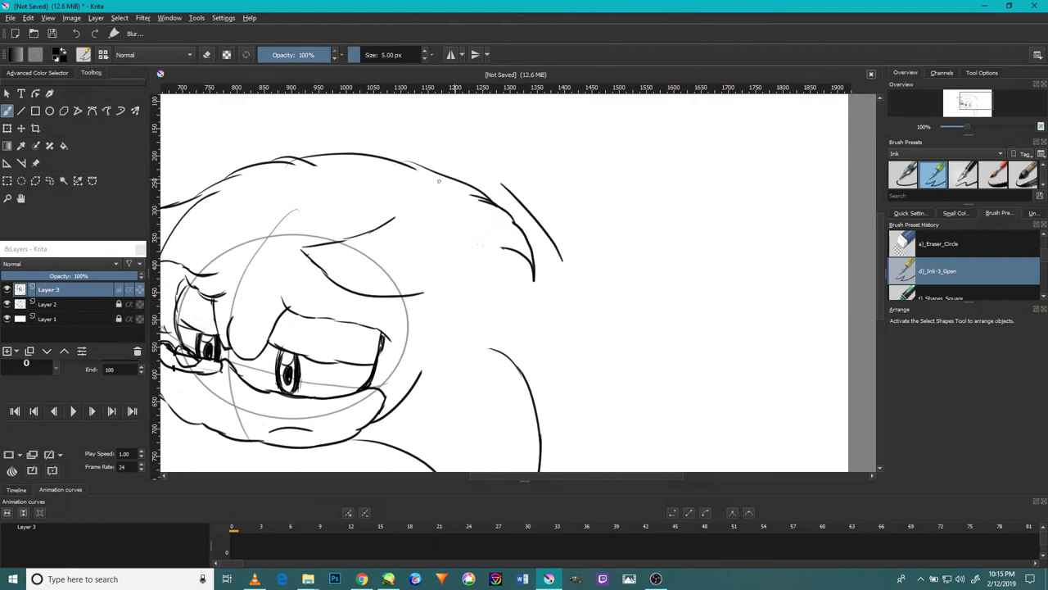
mouse_move(506, 184)
mouse_down()
mouse_move(441, 143)
mouse_move(454, 150)
mouse_move(375, 145)
mouse_up()
mouse_move(270, 157)
mouse_down()
mouse_move(374, 153)
mouse_move(341, 146)
mouse_move(393, 160)
mouse_up()
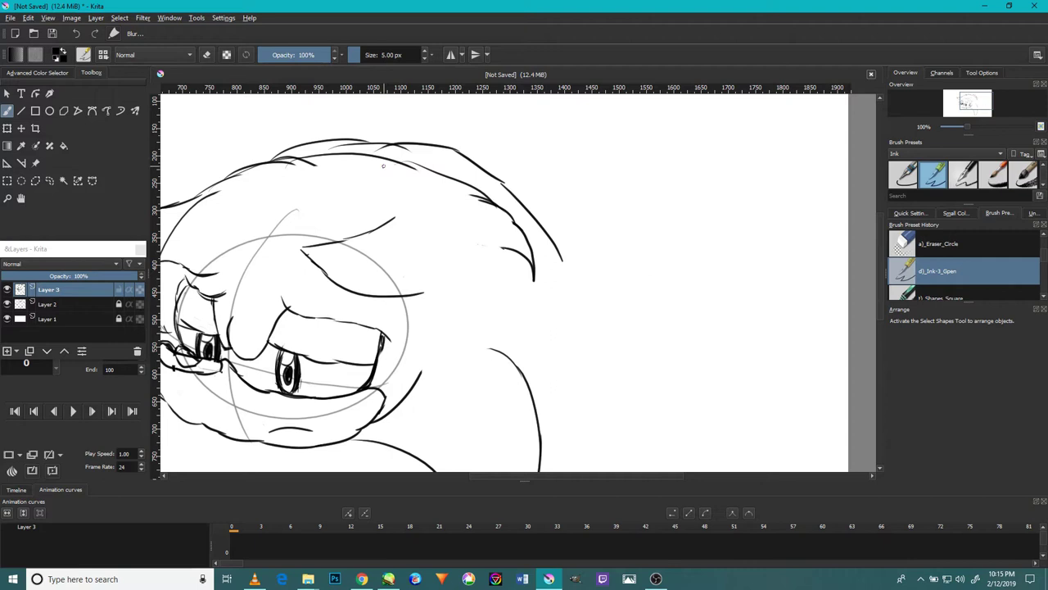
- Erase the old hair outline and tuft beneath the new line with a 26 px eraser
key(slash)
key(bracketright)
mouse_move(531, 256)
mouse_down()
mouse_move(491, 197)
mouse_move(352, 162)
mouse_move(308, 163)
mouse_move(375, 155)
mouse_move(300, 164)
mouse_move(463, 204)
mouse_up()
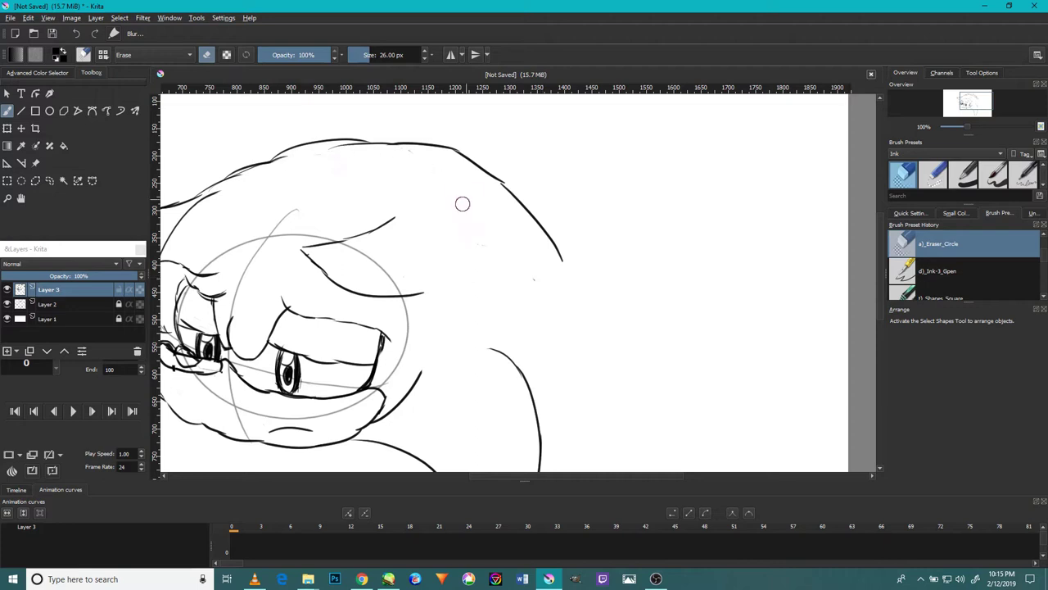
- Ink a pointed tuft at the end of the new hair outline and a second curved quill behind the large one
key(slash)
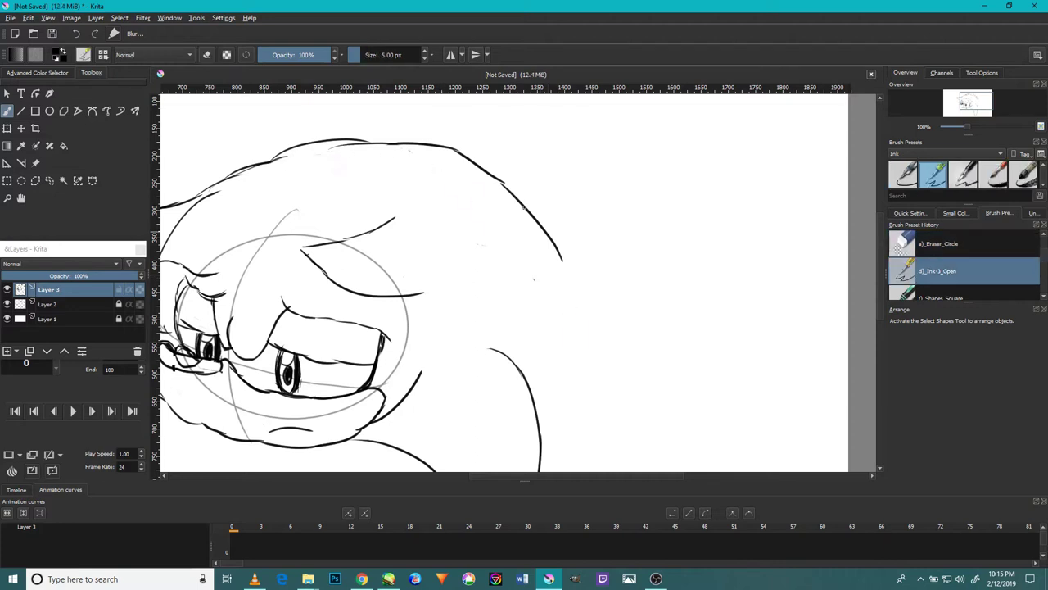
drag(562, 255, 539, 284)
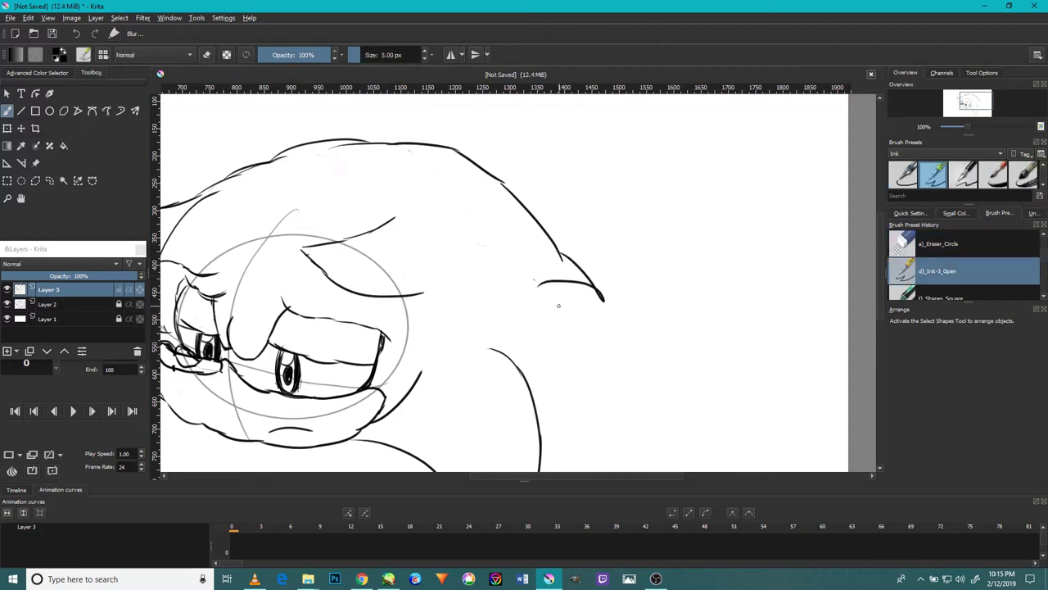
drag(570, 375, 594, 253)
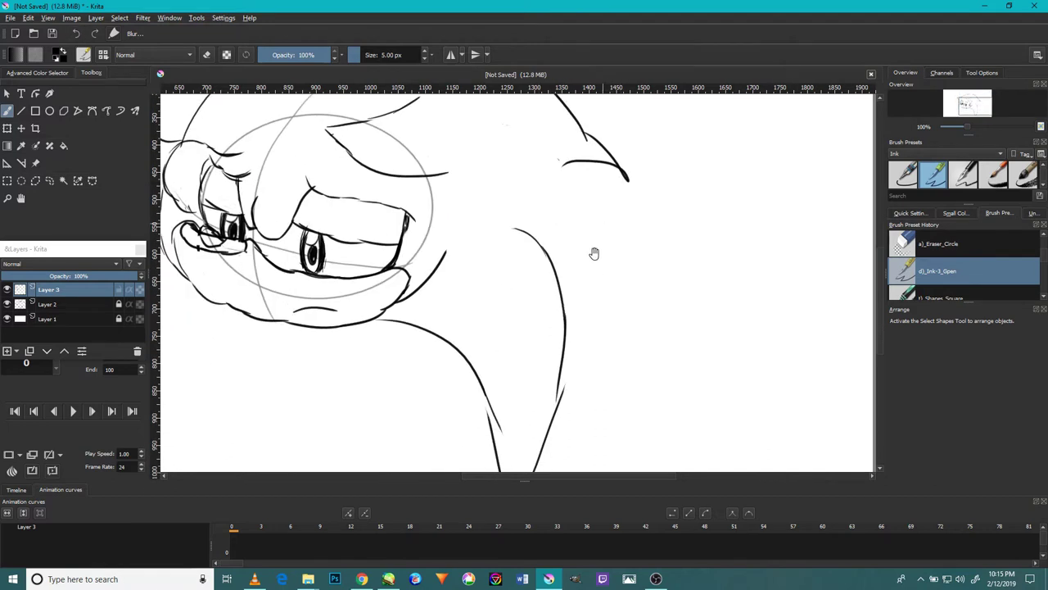
mouse_move(575, 315)
mouse_down()
mouse_move(632, 353)
mouse_move(655, 444)
mouse_up()
drag(604, 381, 614, 271)
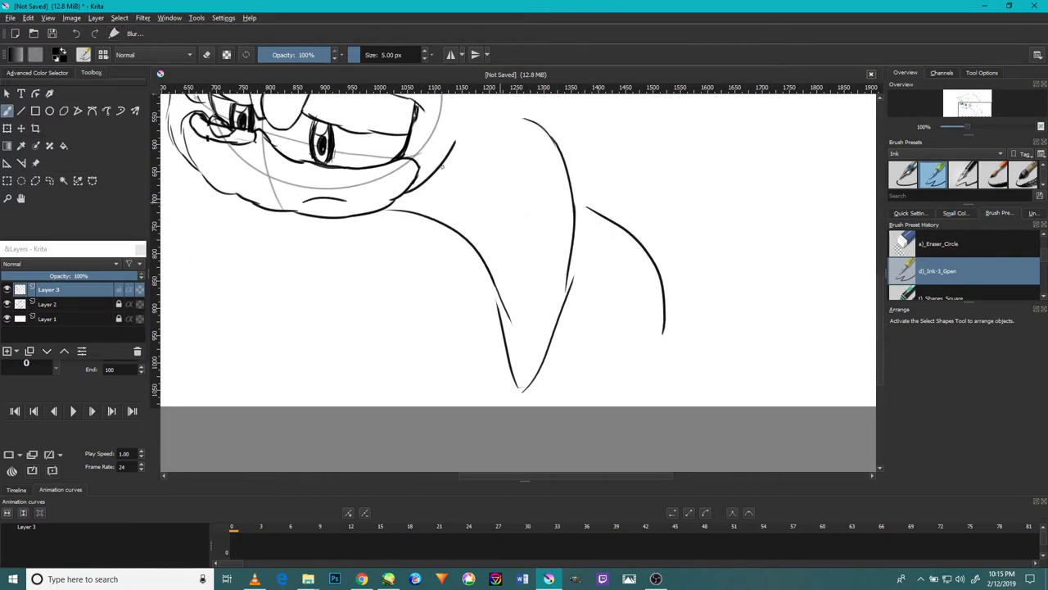
click(76, 33)
drag(619, 208, 622, 290)
drag(567, 245, 619, 357)
mouse_move(605, 391)
mouse_down()
mouse_move(640, 288)
mouse_move(608, 136)
mouse_up()
mouse_move(482, 261)
mouse_down()
mouse_move(565, 315)
mouse_move(543, 286)
mouse_up()
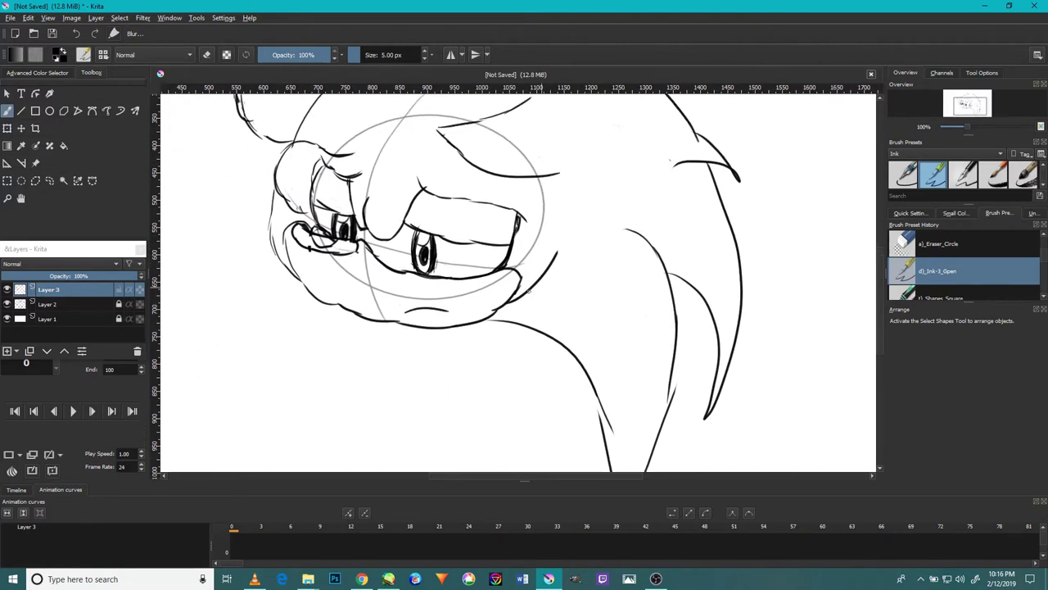
- Ink a curved quill line outside the smaller eye's rounded lobe, below the pointed front tuft
scroll(325, 239, down, 2)
scroll(325, 239, up, 2)
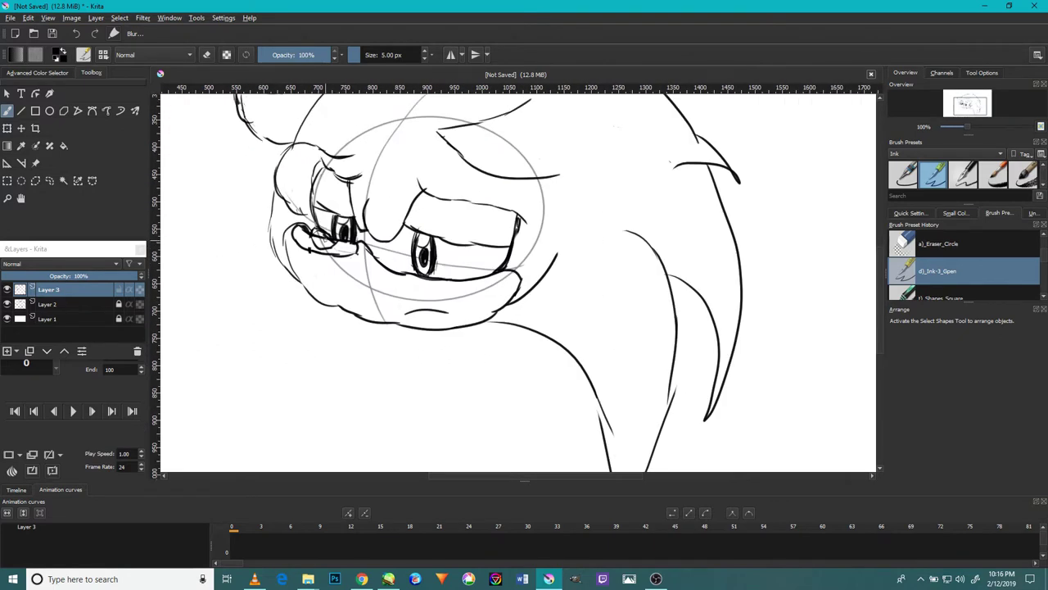
drag(246, 197, 269, 250)
drag(243, 166, 249, 221)
drag(257, 148, 246, 177)
drag(252, 147, 247, 171)
- Sketch a tall rounded oval form below the chin with an inner contour curve along its outer side
scroll(337, 418, down, 2)
scroll(339, 418, up, 2)
mouse_move(391, 342)
mouse_down()
mouse_move(385, 290)
mouse_move(405, 314)
mouse_up()
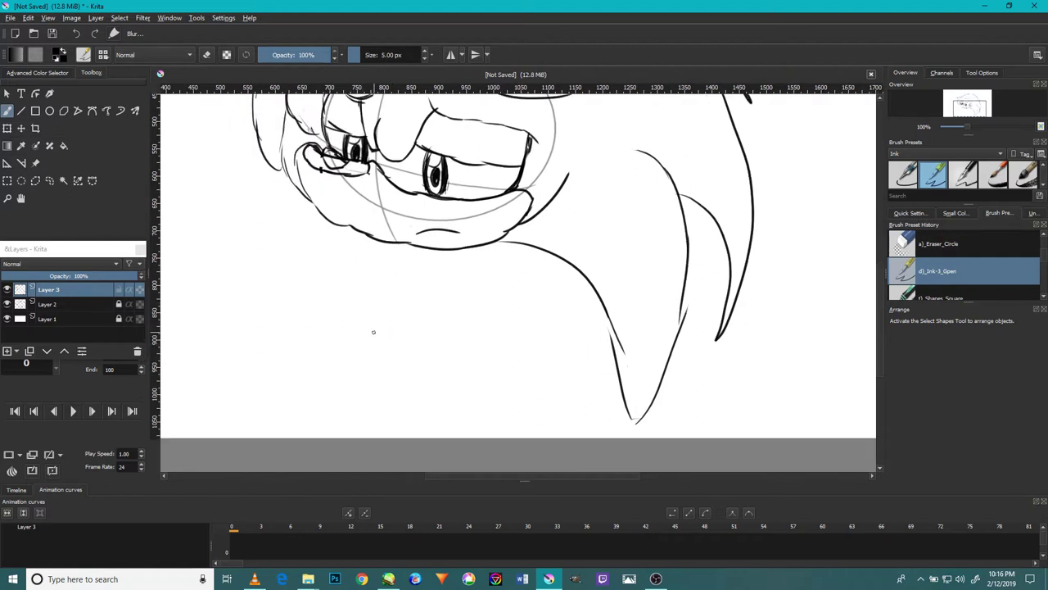
drag(318, 422, 302, 357)
key(ctrl+z)
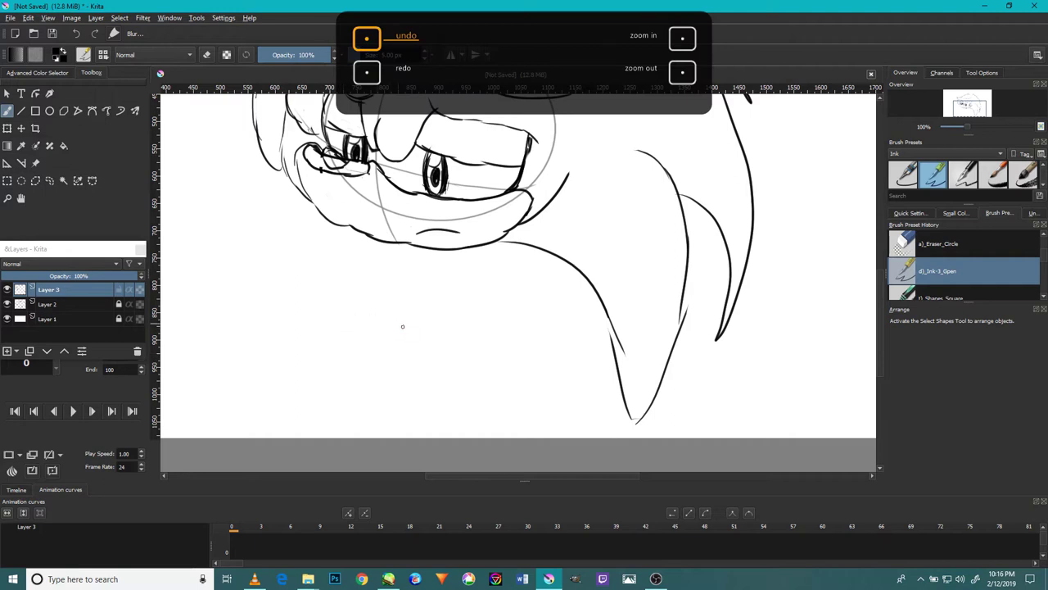
mouse_move(344, 434)
mouse_down()
mouse_move(317, 352)
mouse_move(325, 331)
mouse_up()
drag(393, 435, 397, 297)
drag(319, 402, 311, 298)
mouse_move(326, 437)
mouse_down()
mouse_move(305, 375)
mouse_move(320, 270)
mouse_up()
mouse_move(303, 332)
mouse_down()
mouse_move(351, 263)
mouse_move(387, 283)
mouse_up()
mouse_move(339, 281)
mouse_down()
mouse_move(374, 273)
mouse_move(388, 304)
mouse_up()
drag(376, 287, 402, 313)
mouse_move(351, 264)
mouse_down()
mouse_move(382, 286)
mouse_move(361, 265)
mouse_up()
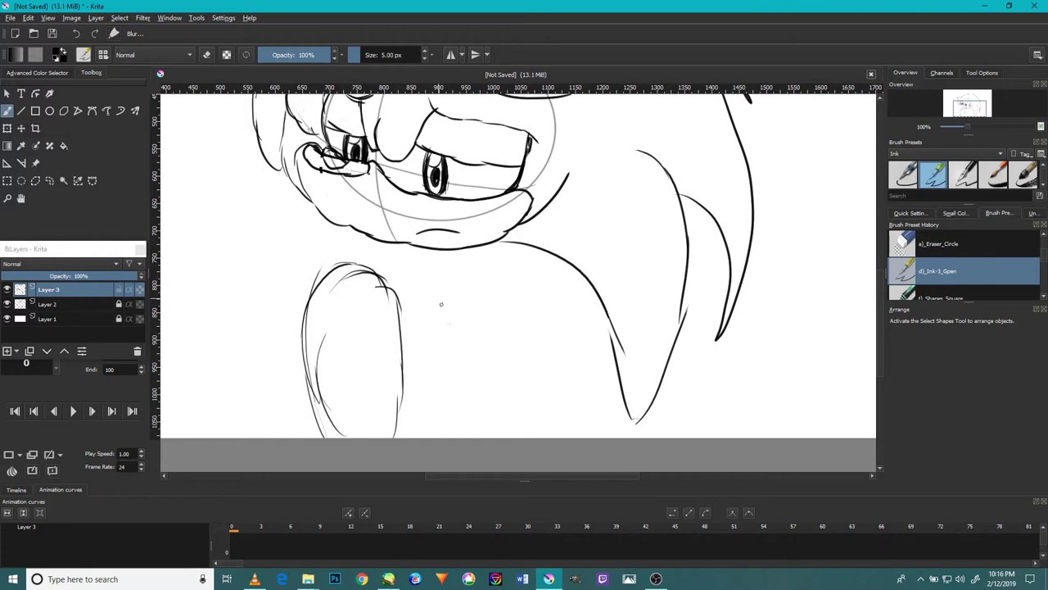
- Ink a pointed spike behind the oval, sweeping down to a tip and curving back to the canvas edge
drag(454, 271, 534, 332)
drag(511, 295, 551, 358)
drag(465, 357, 542, 392)
mouse_move(434, 412)
mouse_down()
mouse_move(499, 388)
mouse_move(563, 432)
mouse_up()
drag(504, 311, 543, 377)
key(ctrl+z)
key(ctrl+z)
key(ctrl+z)
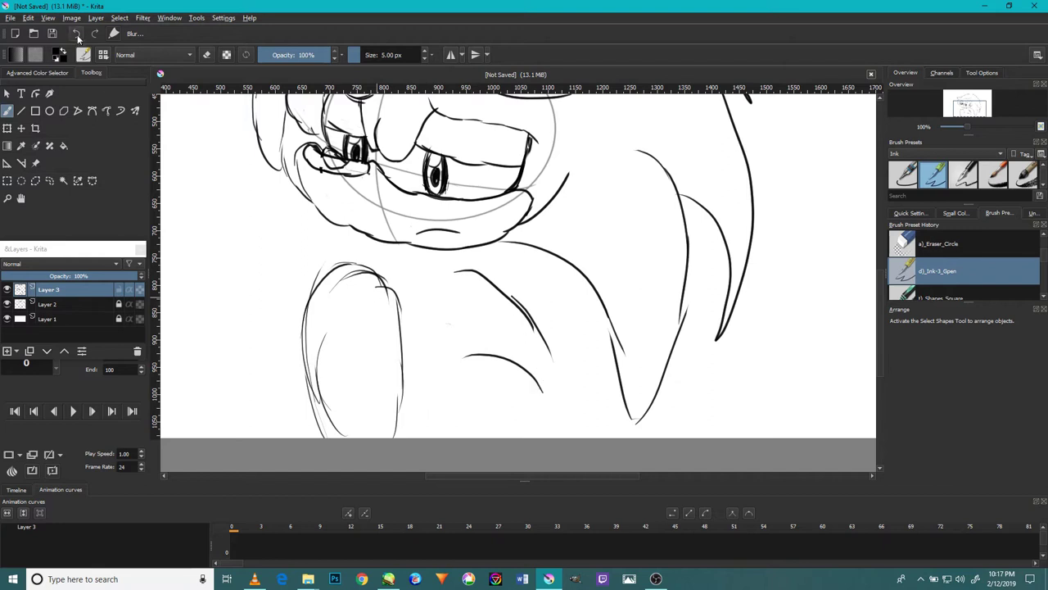
mouse_move(453, 411)
mouse_down()
mouse_move(564, 394)
mouse_move(526, 321)
mouse_up()
drag(472, 399, 459, 438)
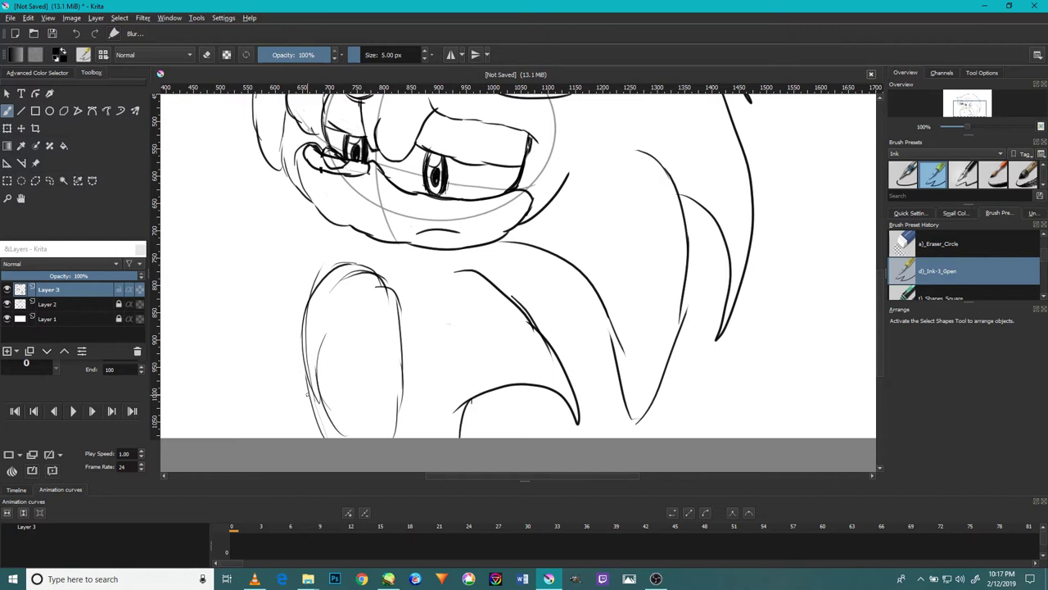
- Ink curved strokes joining the jaw to the outer top of the tall oval
drag(329, 273, 308, 248)
mouse_move(312, 290)
mouse_down()
mouse_move(311, 217)
mouse_move(302, 285)
mouse_up()
drag(333, 199, 302, 275)
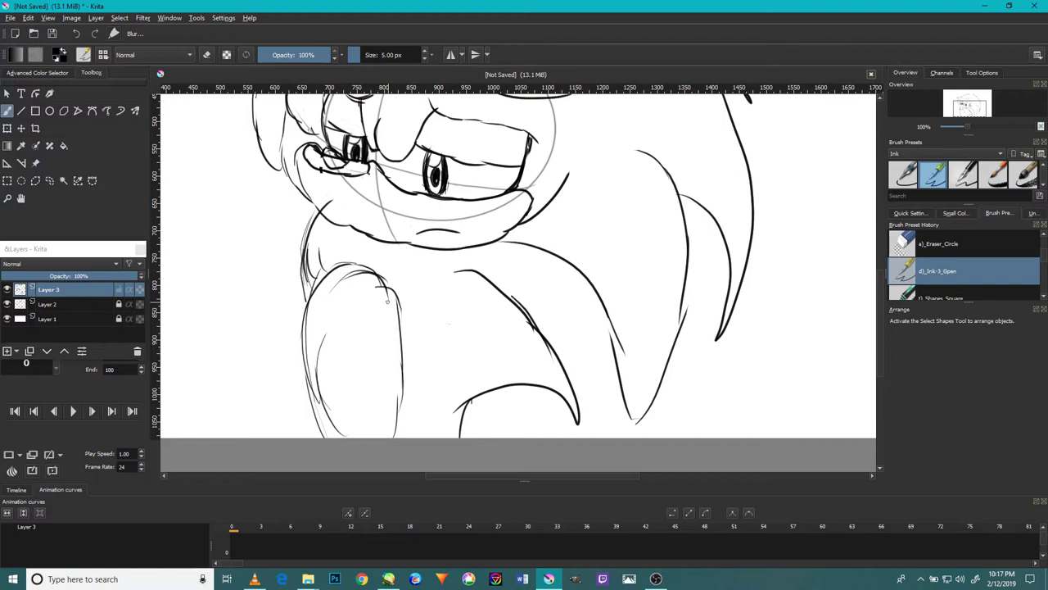
- Ink a narrow upright form between the tall oval and the spike, reaching the canvas edge
drag(455, 257, 475, 275)
mouse_move(448, 240)
mouse_down()
mouse_move(474, 264)
mouse_move(422, 307)
mouse_move(445, 271)
mouse_move(460, 286)
mouse_up()
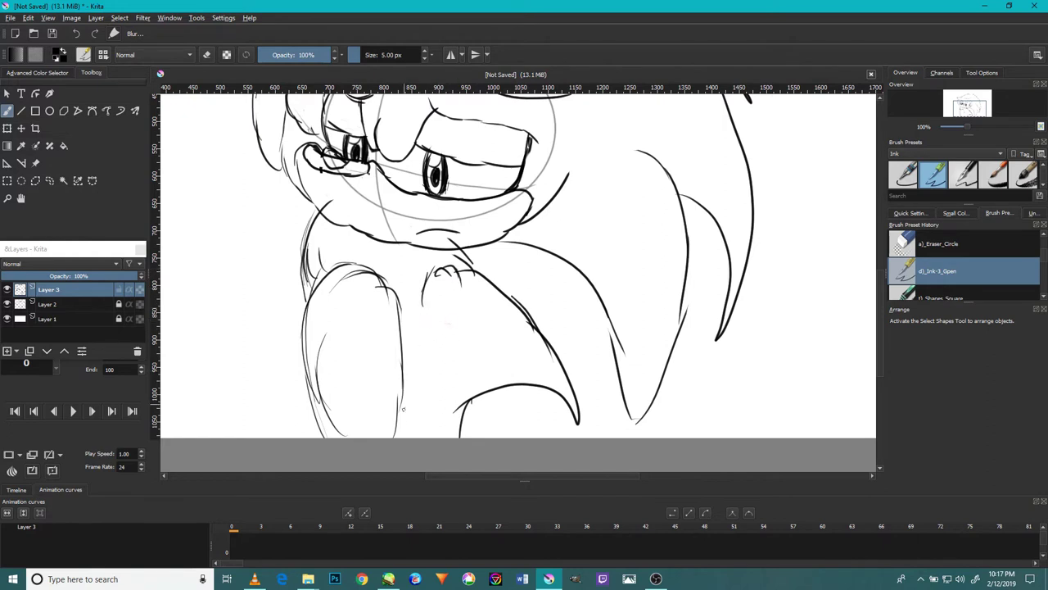
mouse_move(421, 416)
mouse_down()
mouse_move(427, 288)
mouse_move(469, 321)
mouse_move(464, 416)
mouse_move(442, 438)
mouse_up()
click(76, 34)
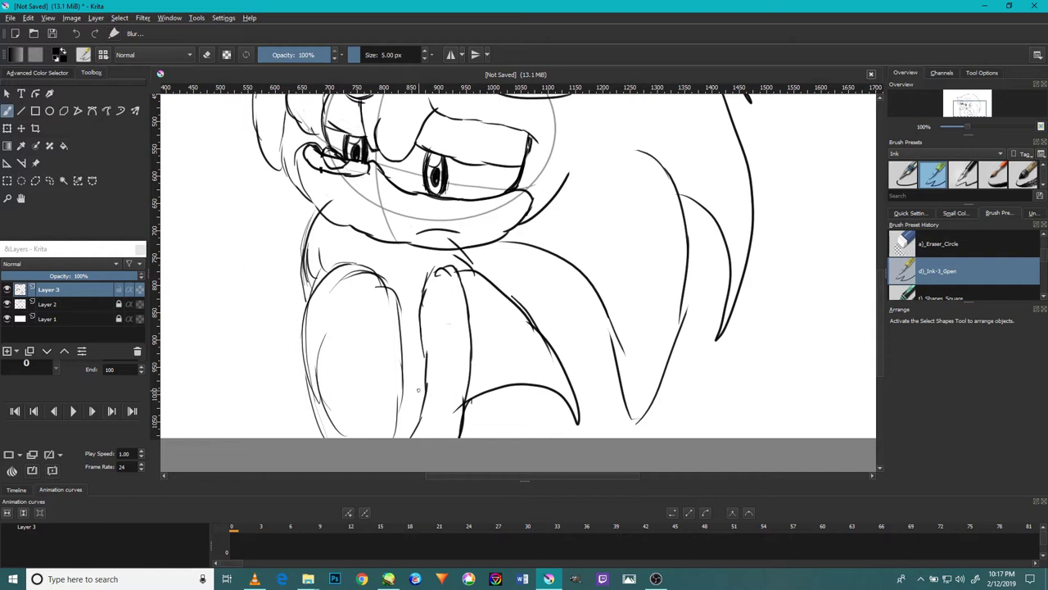
- Ink two curved lines on the tall oval's outer side, flaring down to the canvas edge
drag(300, 294, 322, 268)
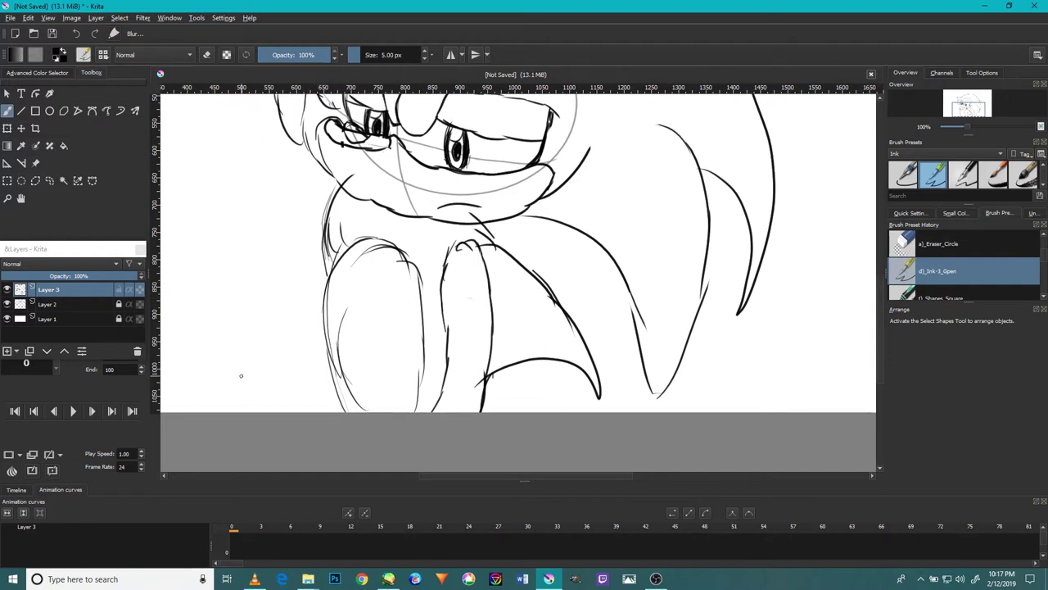
mouse_move(390, 249)
mouse_down()
mouse_move(429, 230)
mouse_move(403, 242)
mouse_up()
drag(387, 289, 380, 216)
mouse_move(401, 180)
mouse_down()
mouse_move(360, 355)
mouse_move(336, 394)
mouse_up()
mouse_move(387, 370)
mouse_down()
mouse_move(373, 398)
mouse_move(391, 340)
mouse_up()
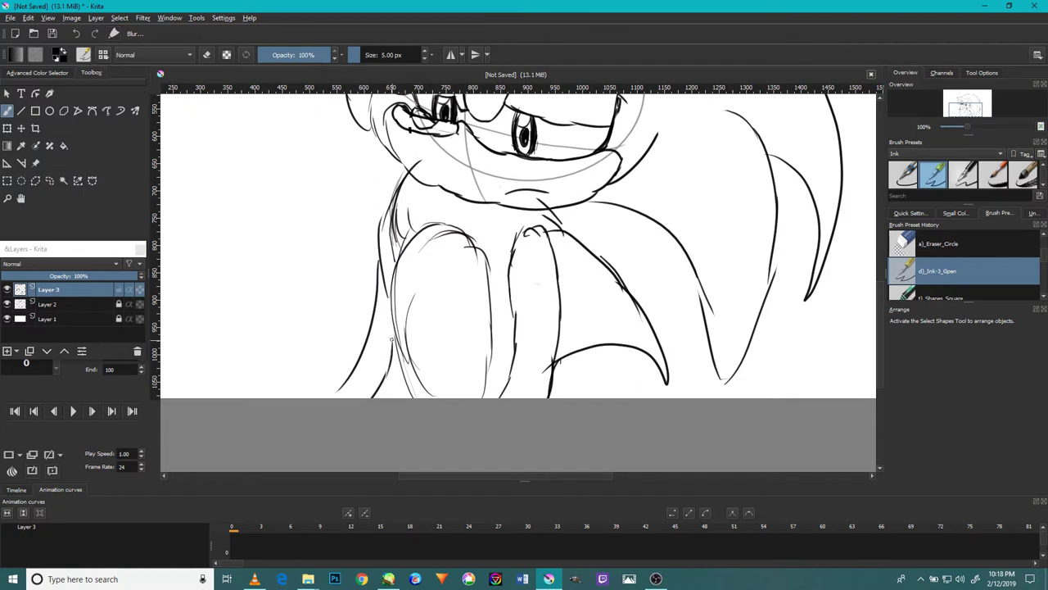
drag(377, 239, 371, 272)
- Erase the rough strokes between the jaw and the tall oval and its inner contour with a 26 px eraser
key(slash)
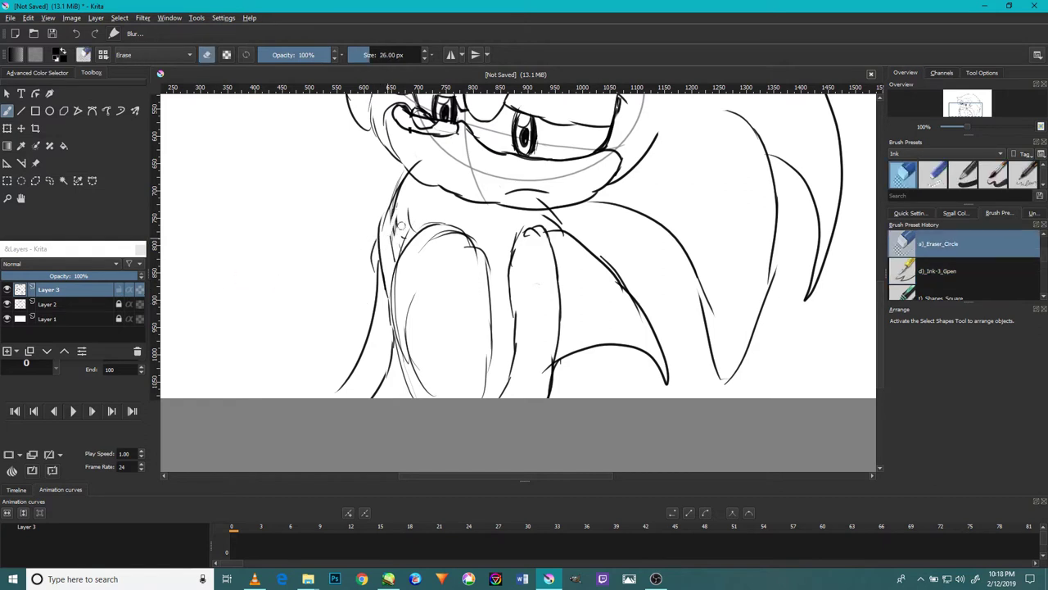
mouse_move(394, 222)
mouse_down()
mouse_move(382, 231)
mouse_move(404, 180)
mouse_move(390, 220)
mouse_move(407, 232)
mouse_up()
drag(418, 344, 402, 297)
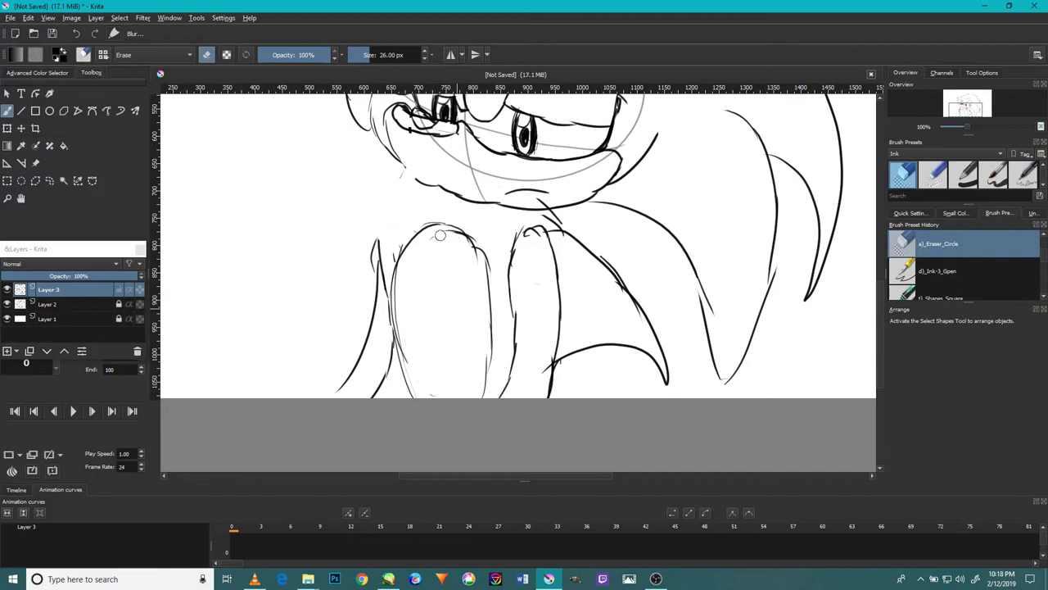
mouse_move(418, 376)
mouse_down()
mouse_move(403, 290)
mouse_move(415, 384)
mouse_up()
- Ink a clean curve from the jaw down around the tall oval's outer side and firm up the oval's edge
key(slash)
mouse_move(388, 279)
mouse_down()
mouse_move(382, 211)
mouse_move(414, 187)
mouse_move(404, 157)
mouse_up()
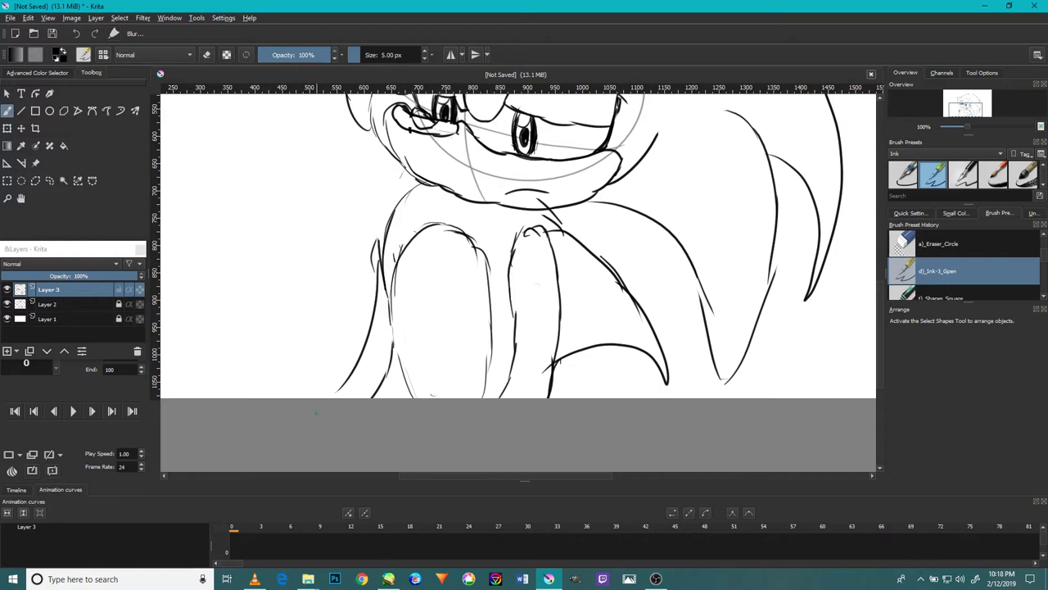
mouse_move(390, 363)
mouse_down()
mouse_move(395, 329)
mouse_move(402, 358)
mouse_up()
drag(390, 293, 406, 365)
click(76, 37)
click(76, 38)
drag(407, 369, 386, 279)
drag(391, 326, 397, 268)
- Ink a large outer quill on the smaller eye's side, curving from beside the cheek down past the body
mouse_move(357, 232)
mouse_down()
mouse_move(395, 240)
mouse_move(352, 300)
mouse_up()
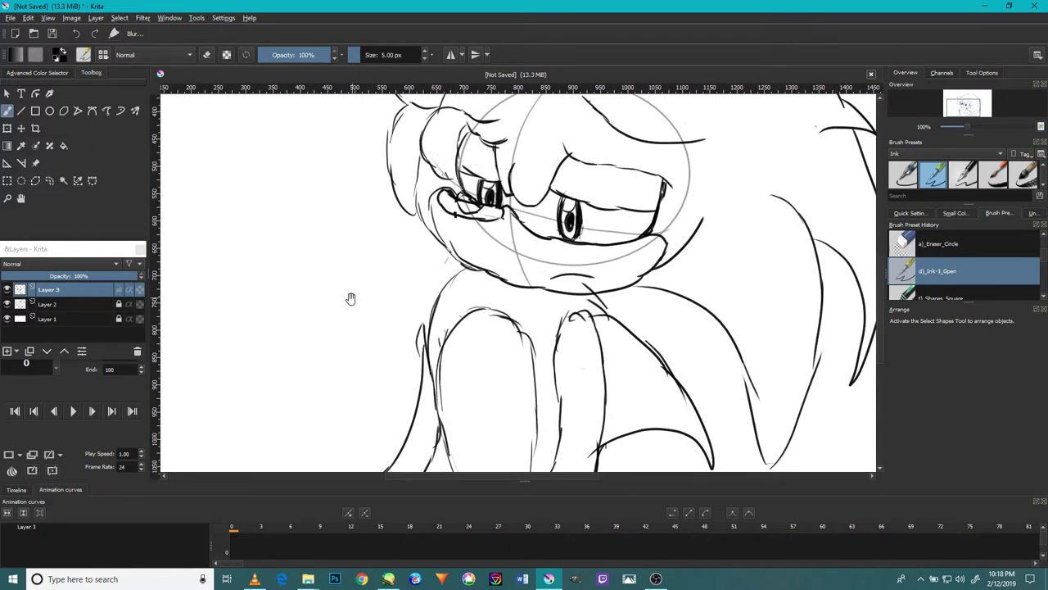
drag(389, 180, 372, 250)
drag(388, 183, 348, 289)
mouse_move(424, 325)
mouse_down()
mouse_move(397, 401)
mouse_move(398, 321)
mouse_move(392, 406)
mouse_move(357, 339)
mouse_move(375, 387)
mouse_up()
drag(393, 439, 349, 338)
drag(360, 407, 352, 296)
drag(350, 380, 364, 241)
- Reinforce the large outer quill's upper edge and ink a wider curve above it up to the front tuft
scroll(378, 246, up, 1)
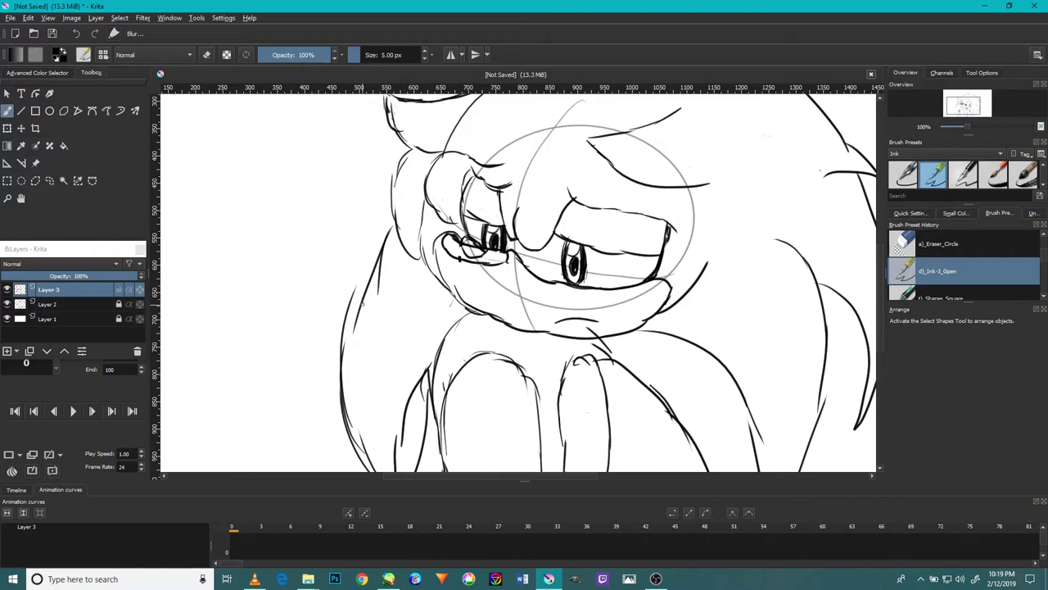
drag(348, 367, 368, 271)
drag(349, 332, 378, 257)
drag(366, 304, 393, 229)
scroll(386, 337, up, 1)
mouse_move(399, 305)
mouse_down()
mouse_move(399, 190)
mouse_move(373, 192)
mouse_up()
mouse_move(397, 293)
mouse_down()
mouse_move(417, 184)
mouse_move(431, 186)
mouse_up()
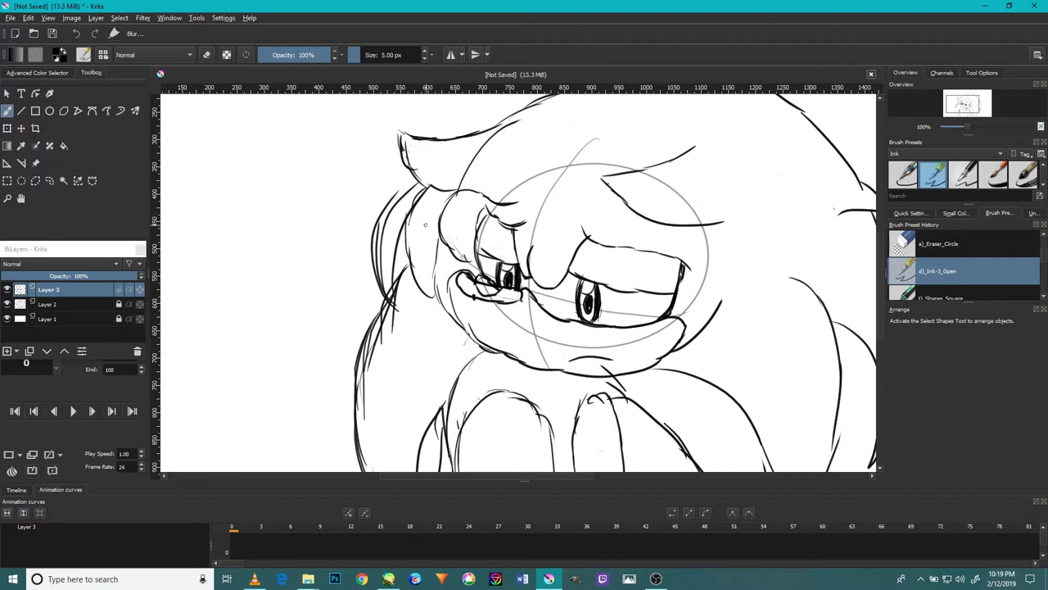
- Erase the old quill line outside the smaller eye and ink a heavier cheek contour from the rounded lobe to the jaw
key(slash)
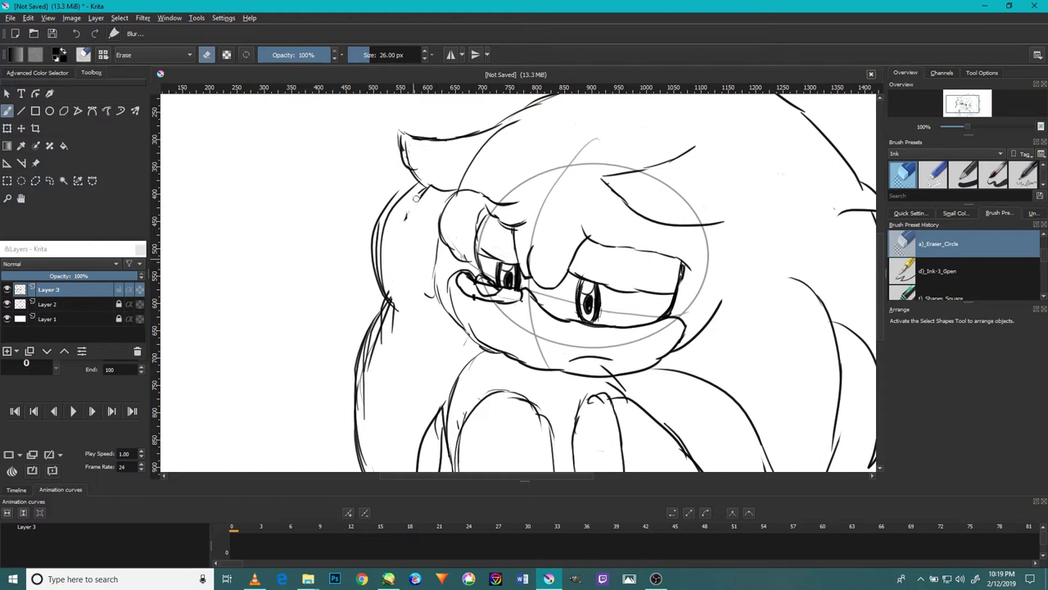
key(slash)
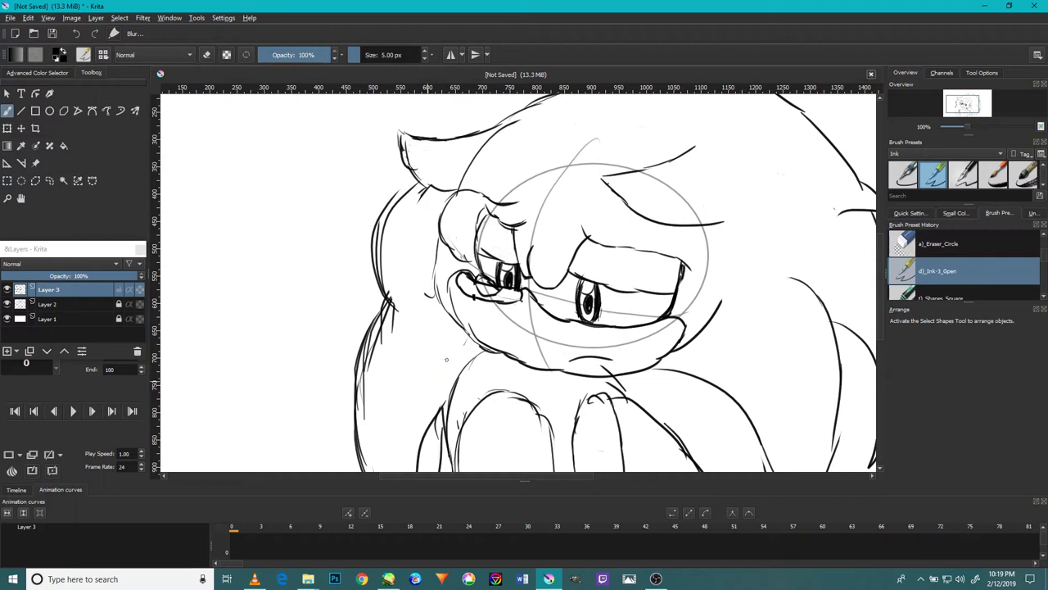
drag(475, 311, 448, 350)
drag(459, 272, 432, 336)
drag(441, 250, 426, 319)
mouse_move(442, 221)
mouse_down()
mouse_move(429, 311)
mouse_move(428, 300)
mouse_move(506, 359)
mouse_move(533, 364)
mouse_up()
drag(499, 358, 536, 373)
- Erase the doubled strokes along the outer quills and inside the front tuft with a 26 px eraser
key(slash)
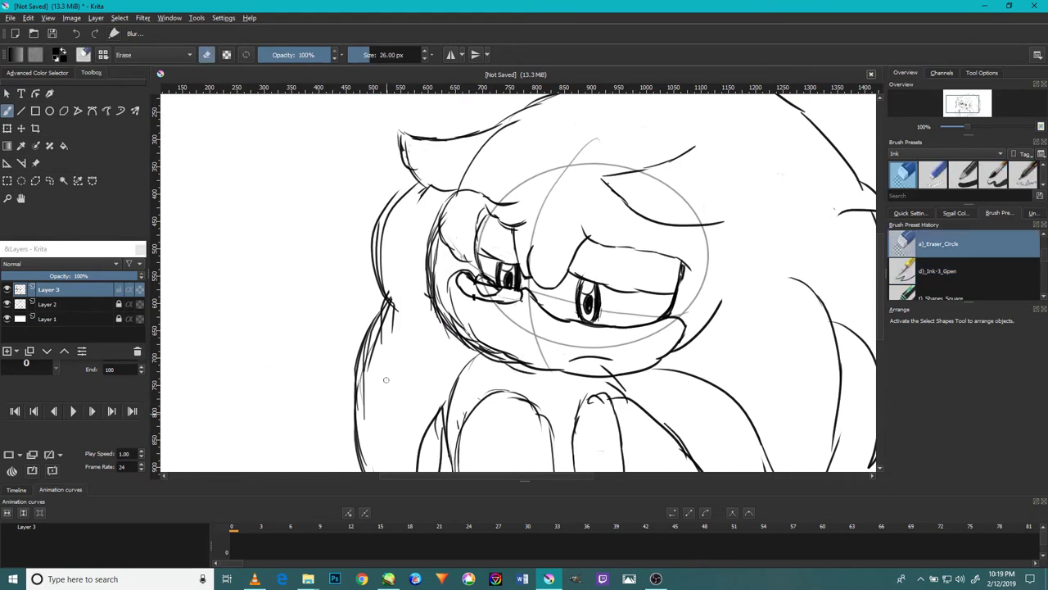
drag(388, 332, 376, 400)
drag(389, 330, 373, 362)
drag(396, 306, 384, 329)
drag(392, 301, 385, 328)
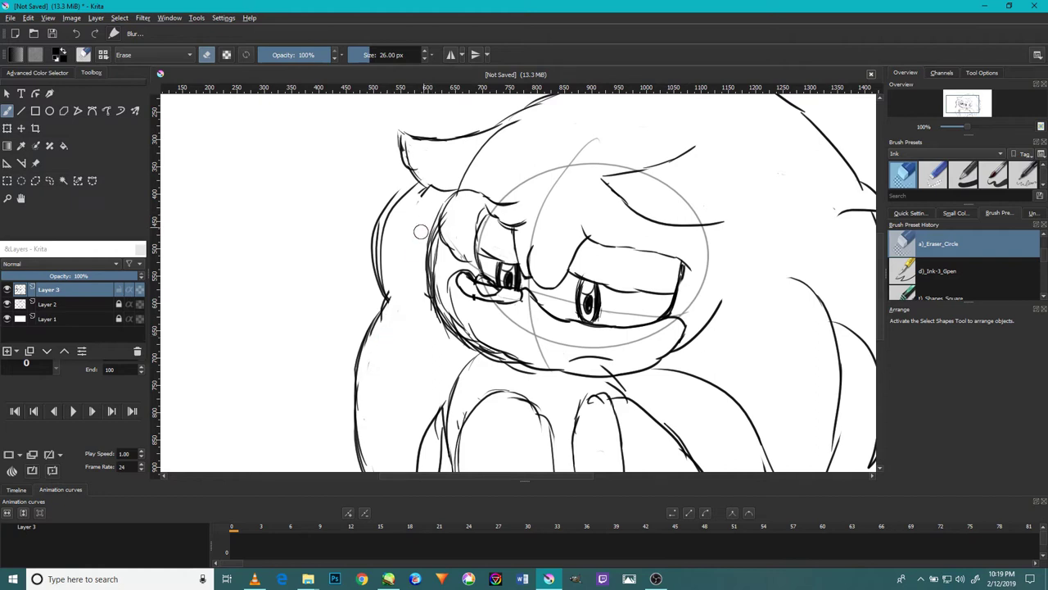
mouse_move(403, 185)
mouse_down()
mouse_move(368, 245)
mouse_move(378, 288)
mouse_up()
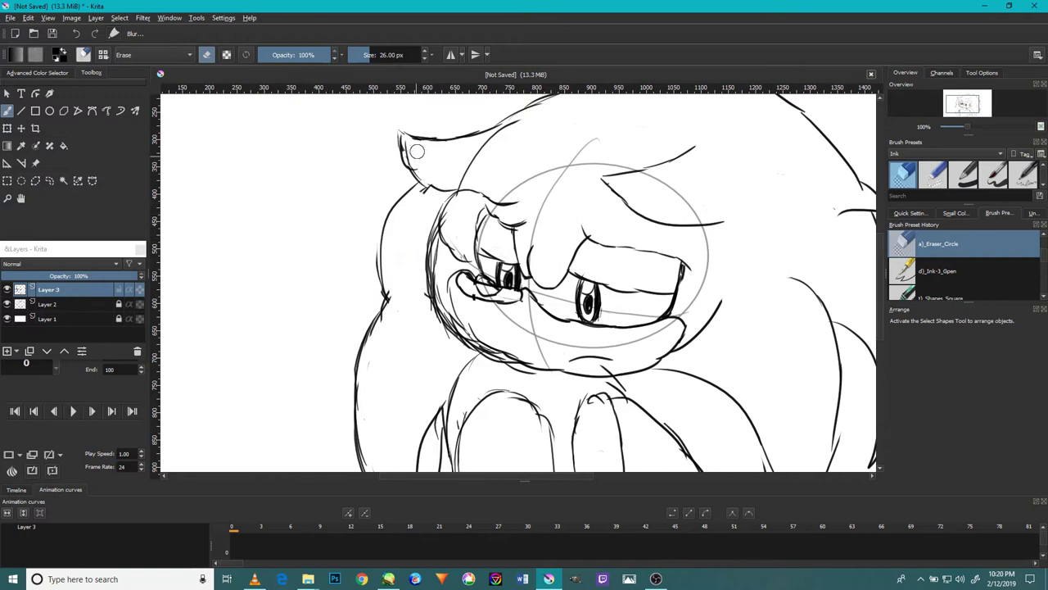
drag(411, 146, 419, 173)
- Ink the large outer quill's inner edge down to its pointed tip beside the body
key(slash)
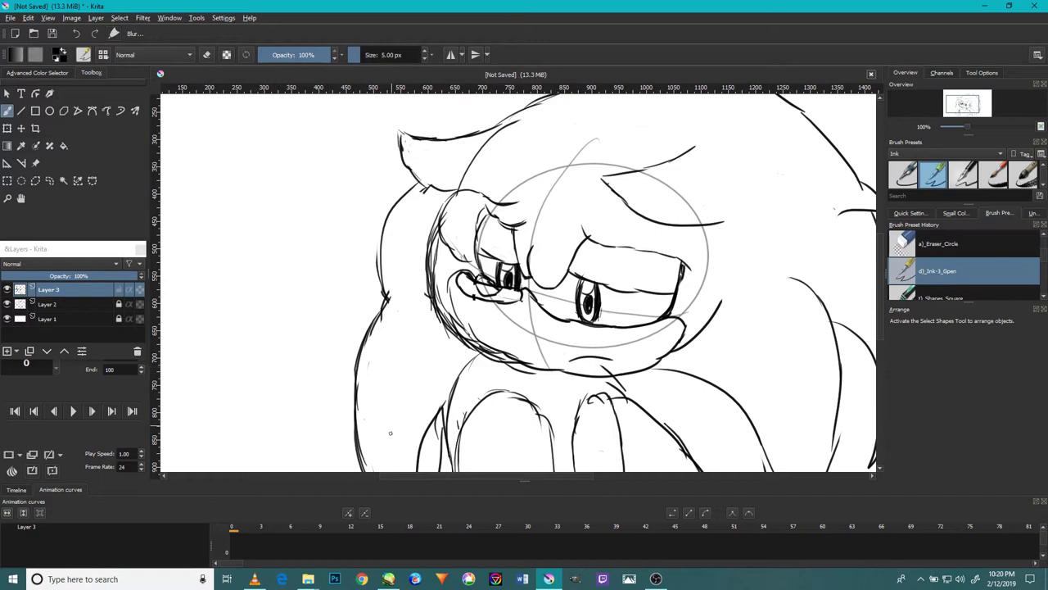
drag(411, 297, 426, 199)
mouse_move(455, 318)
mouse_down()
mouse_move(426, 398)
mouse_move(458, 355)
mouse_move(435, 423)
mouse_up()
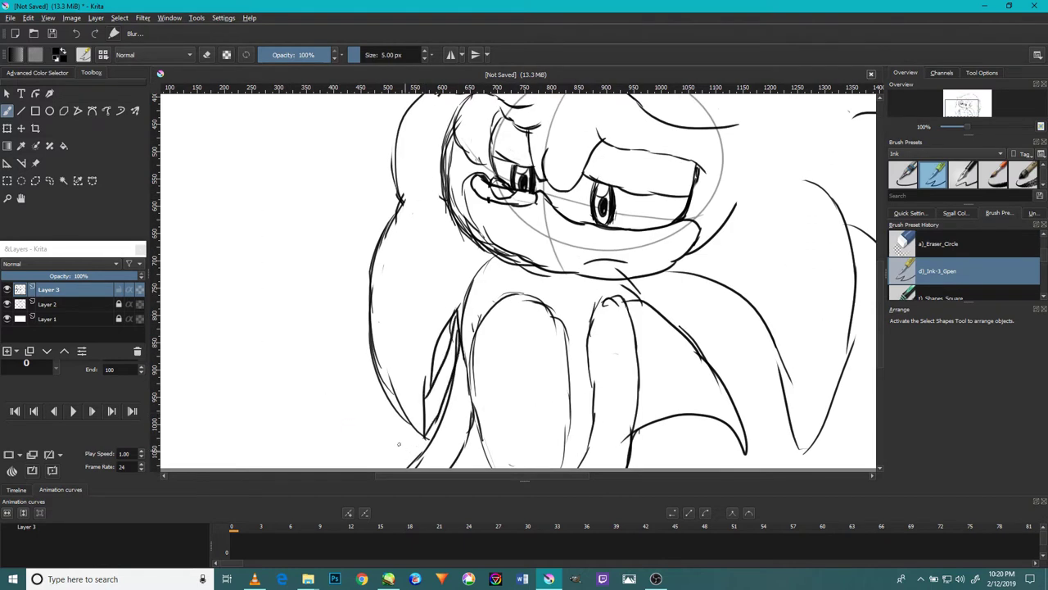
- Erase the stray lines inside the large outer quill near its tip with a 26 px eraser
key(slash)
drag(438, 339, 425, 401)
mouse_move(447, 321)
mouse_down()
mouse_move(435, 383)
mouse_move(450, 348)
mouse_move(395, 374)
mouse_move(406, 408)
mouse_up()
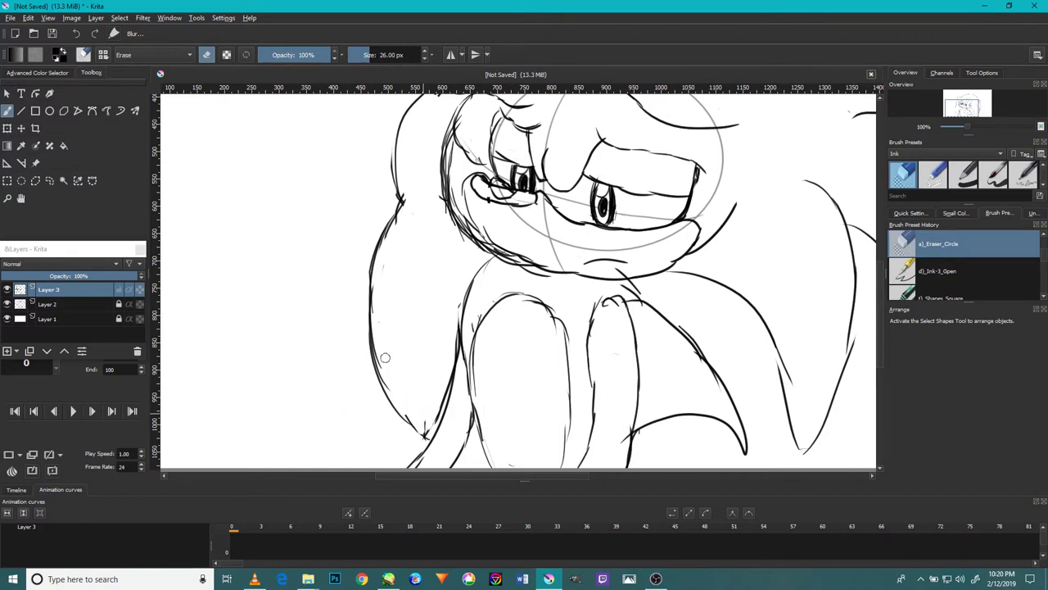
- Ink the lower ends of the back quills, the curve joining their tips, and a short curved line beside the narrow limb
scroll(463, 342, down, 1)
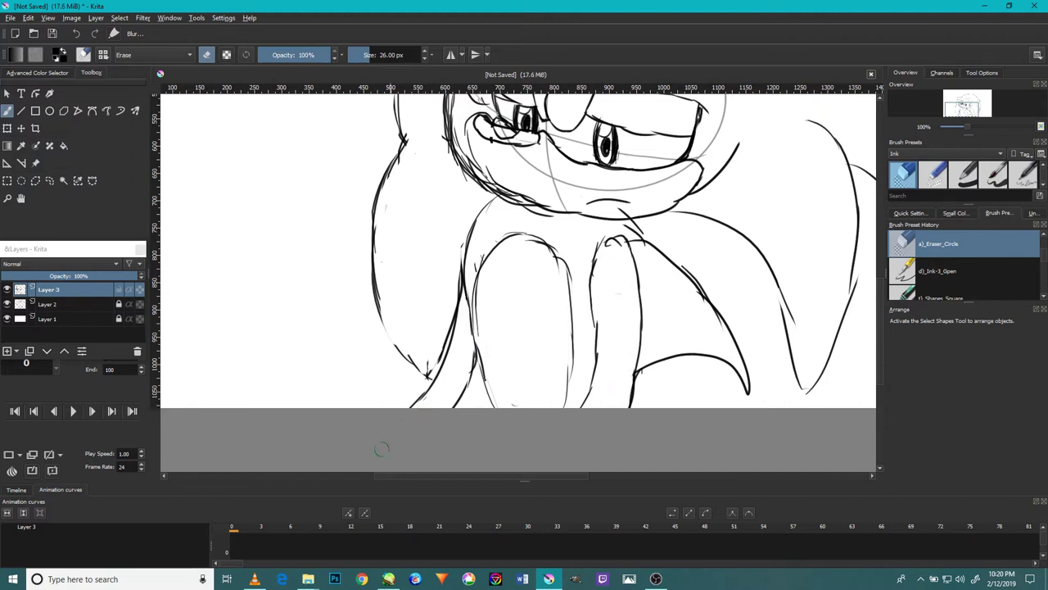
key(slash)
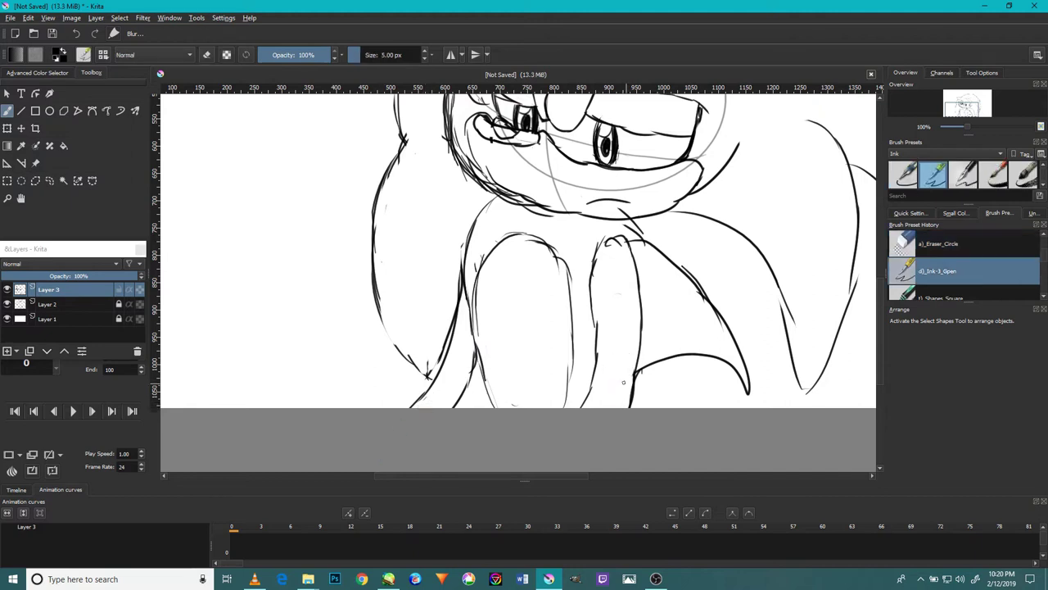
drag(670, 299, 600, 326)
drag(714, 308, 723, 380)
drag(790, 275, 741, 426)
drag(779, 320, 732, 434)
drag(689, 342, 691, 296)
mouse_move(611, 341)
mouse_down()
mouse_move(613, 389)
mouse_move(710, 330)
mouse_move(721, 344)
mouse_up()
drag(715, 298, 723, 319)
- Erase stray strokes around the newly inked quill tips with a 26 px eraser
key(slash)
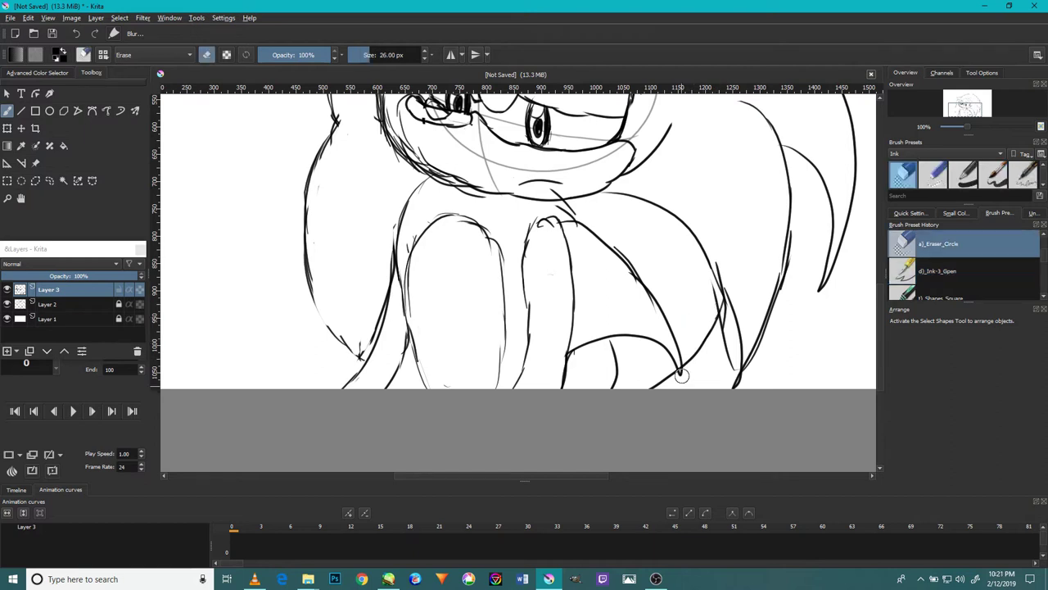
drag(660, 250, 604, 314)
drag(671, 416, 662, 375)
mouse_move(735, 352)
mouse_down()
mouse_move(733, 385)
mouse_move(740, 329)
mouse_up()
drag(731, 387, 728, 382)
drag(734, 281, 716, 394)
mouse_move(727, 234)
mouse_down()
mouse_move(720, 199)
mouse_move(672, 172)
mouse_up()
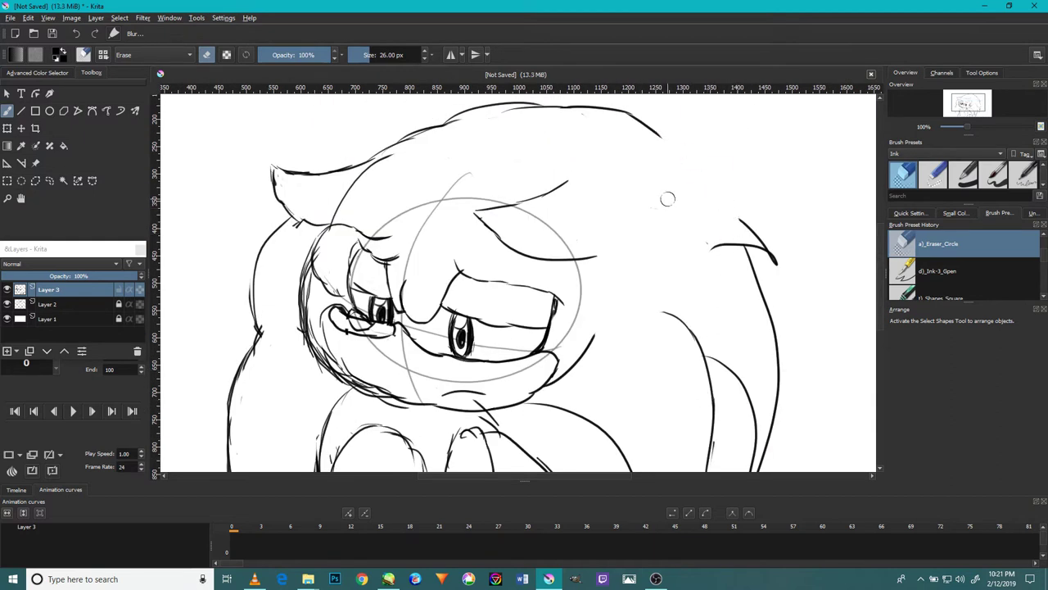
- Ink the upper back of the hair outline with overlapping spiky strokes using the 5 px pen
key(slash)
mouse_move(757, 225)
mouse_down()
mouse_move(690, 169)
mouse_move(666, 124)
mouse_up()
mouse_move(696, 145)
mouse_down()
mouse_move(624, 100)
mouse_move(415, 133)
mouse_move(369, 154)
mouse_move(595, 106)
mouse_move(631, 127)
mouse_up()
drag(575, 107, 677, 152)
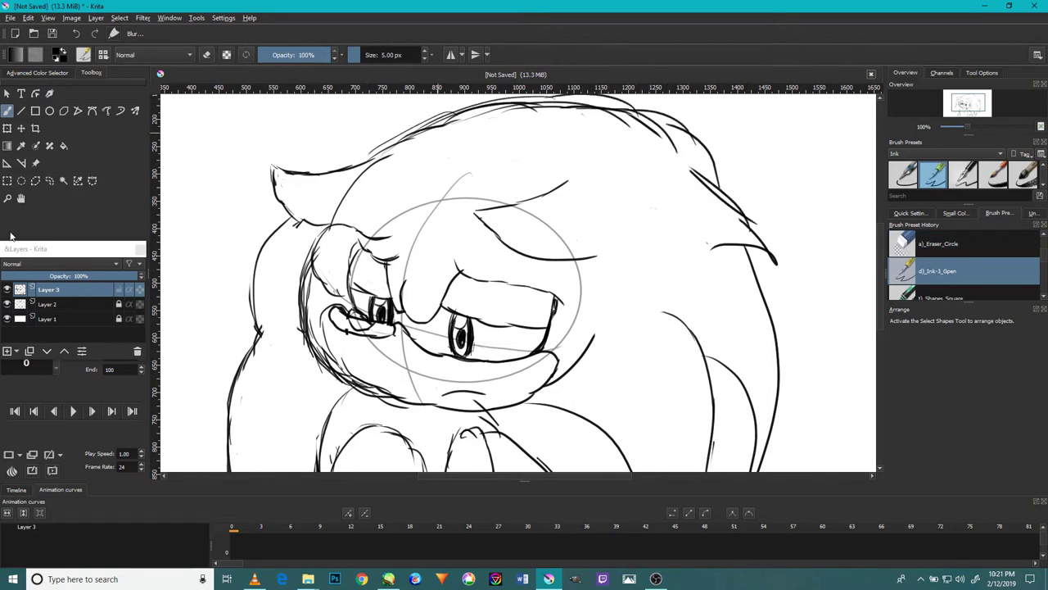
- Hide Layer 2, then erase the doubled cheek contour and the rough strokes beside the smaller eye with a 26 px eraser
click(8, 305)
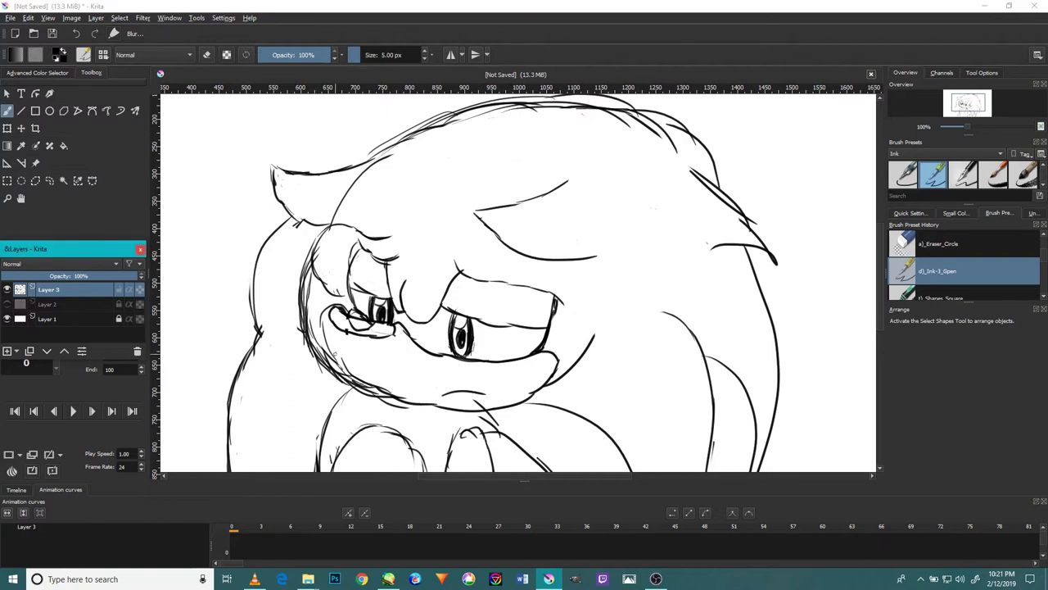
key(/)
mouse_move(308, 355)
mouse_down()
mouse_move(302, 288)
mouse_move(320, 260)
mouse_move(294, 249)
mouse_up()
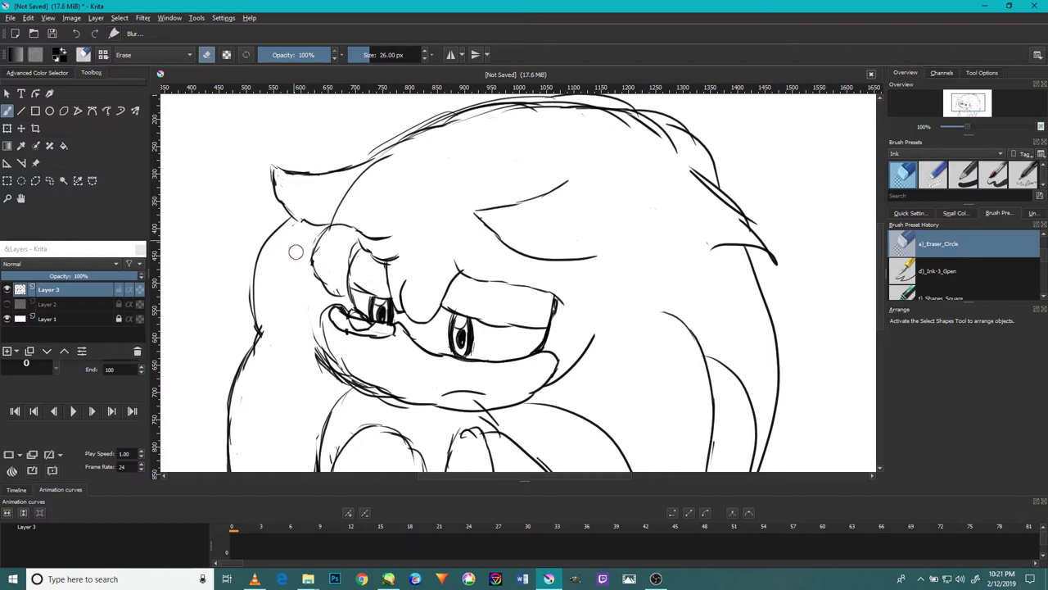
mouse_move(292, 327)
mouse_down()
mouse_move(303, 320)
mouse_move(341, 383)
mouse_move(341, 373)
mouse_move(358, 380)
mouse_move(345, 362)
mouse_move(337, 402)
mouse_up()
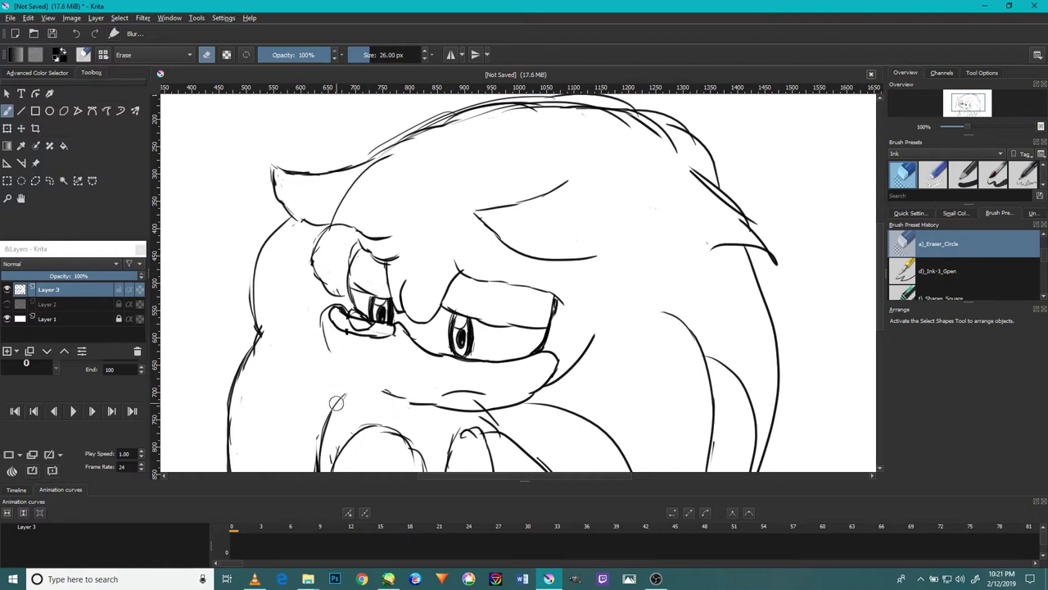
key(slash)
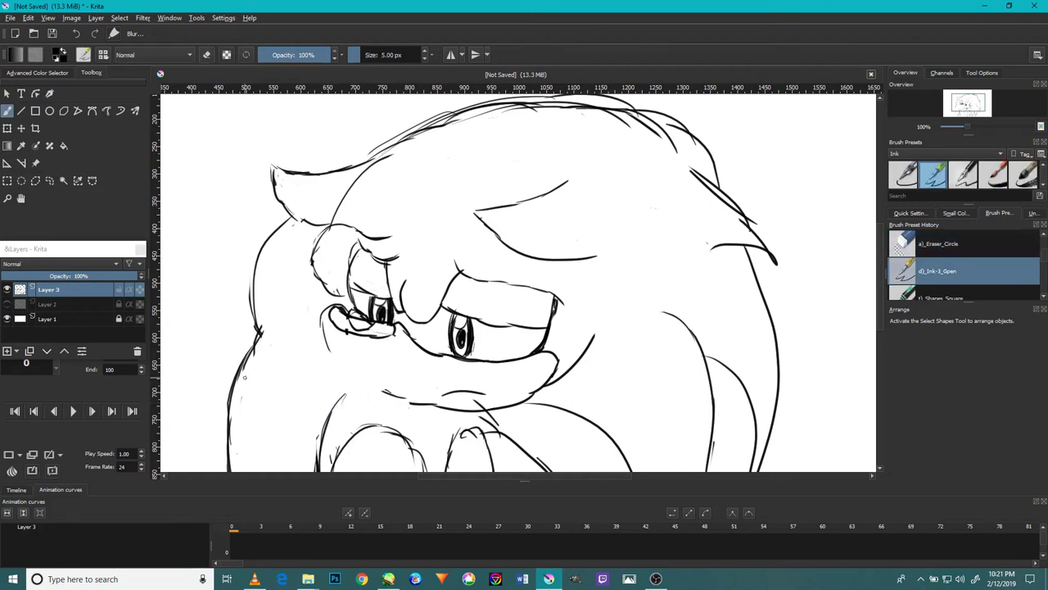
key(slash)
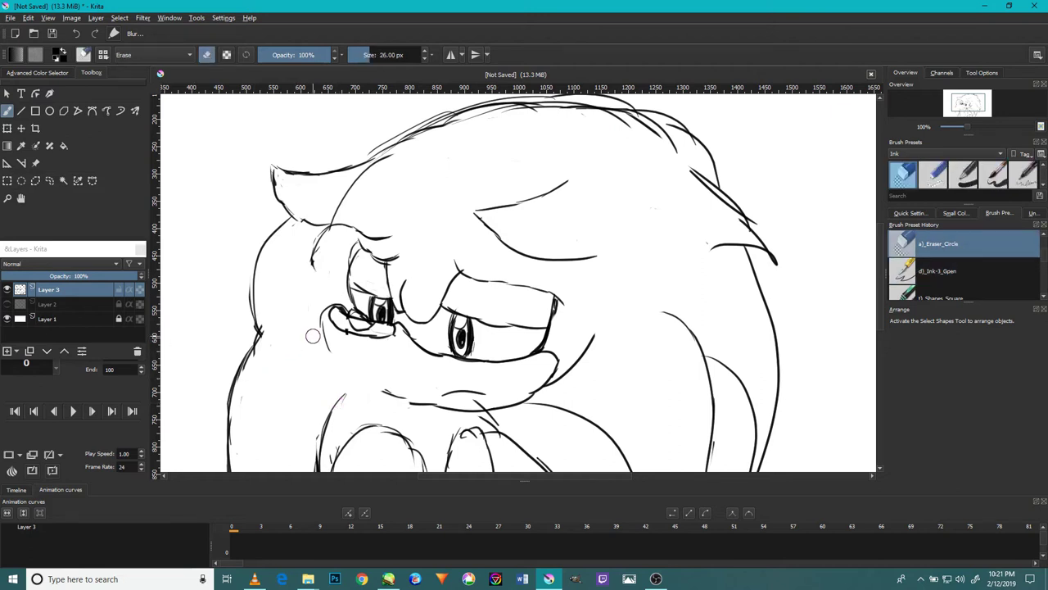
drag(382, 397, 398, 398)
- Ink a cleaner cheek contour from the rounded lobe to the jaw and reinforce the outer outline of the smaller eye
key(slash)
mouse_move(434, 404)
mouse_down()
mouse_move(389, 391)
mouse_move(331, 347)
mouse_up()
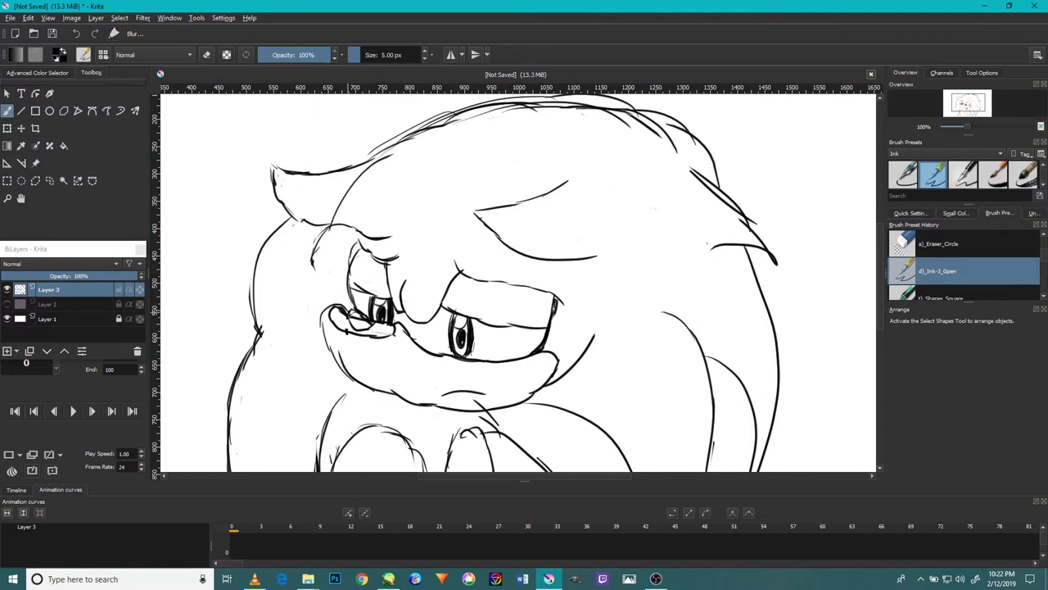
drag(340, 274, 345, 308)
drag(339, 254, 350, 287)
mouse_move(344, 244)
mouse_down()
mouse_move(362, 280)
mouse_move(349, 248)
mouse_move(348, 313)
mouse_up()
drag(360, 235, 345, 275)
drag(316, 292, 326, 255)
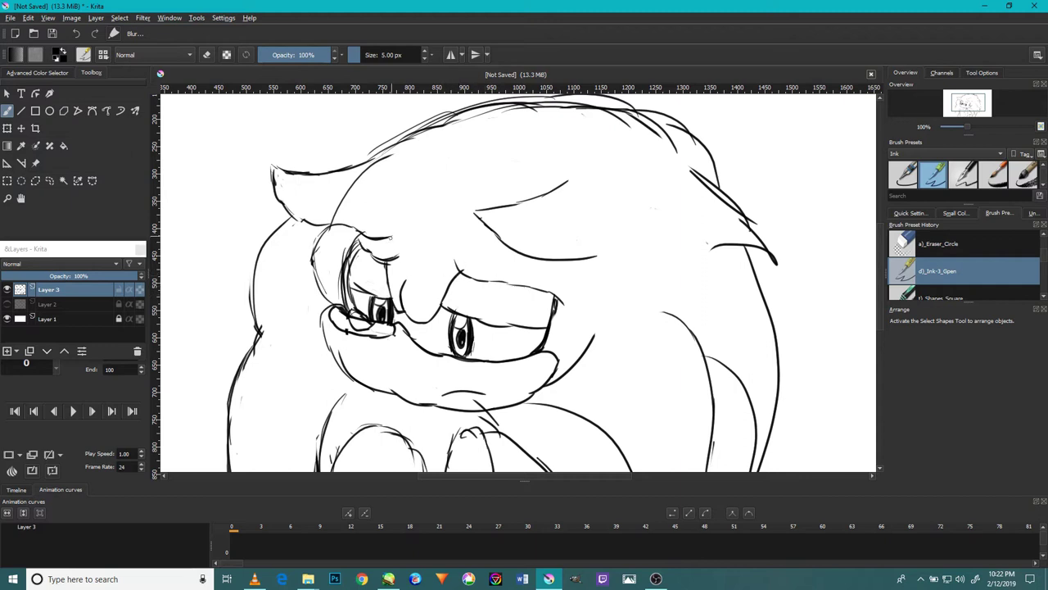
- Ink a heavier, sharper front hair tuft and a short inner line where the two outer quills meet
mouse_move(314, 225)
mouse_down()
mouse_move(280, 203)
mouse_move(272, 178)
mouse_up()
drag(293, 216, 272, 160)
drag(273, 161, 311, 173)
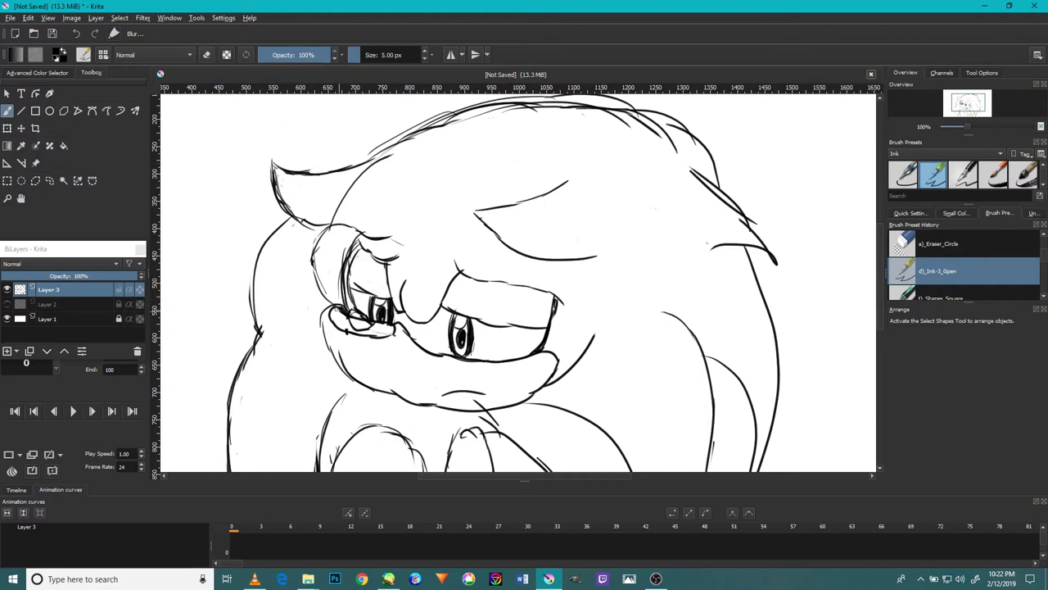
mouse_move(262, 315)
mouse_down()
mouse_move(252, 349)
mouse_move(282, 362)
mouse_move(335, 419)
mouse_move(322, 426)
mouse_up()
- Clean up the crossing lines at the lower back quill and ink another pointed quill end behind it
scroll(407, 367, down, 1)
scroll(369, 353, up, 4)
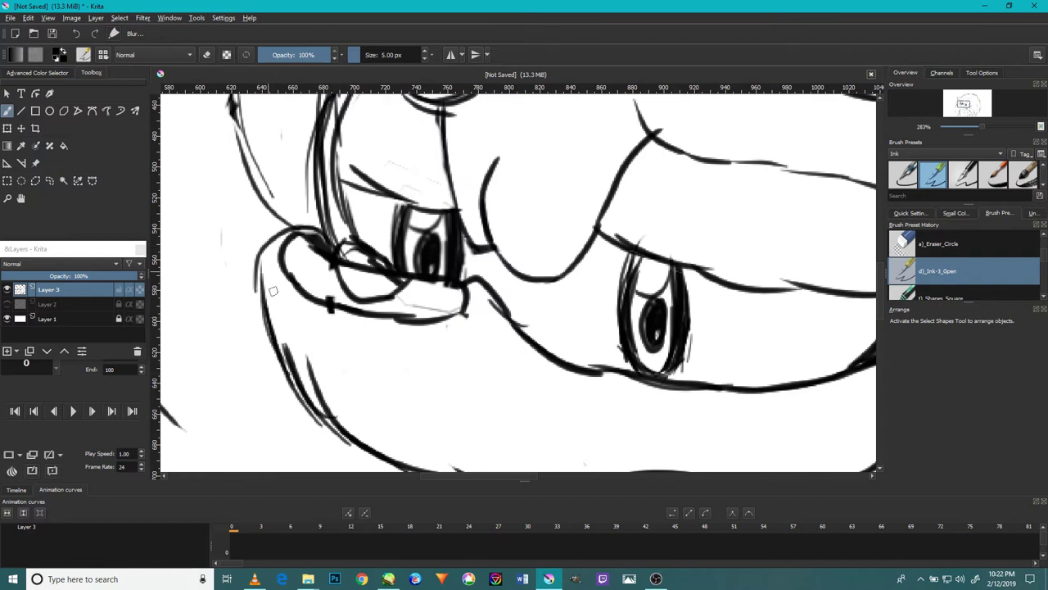
scroll(287, 361, down, 3)
scroll(295, 344, up, 2)
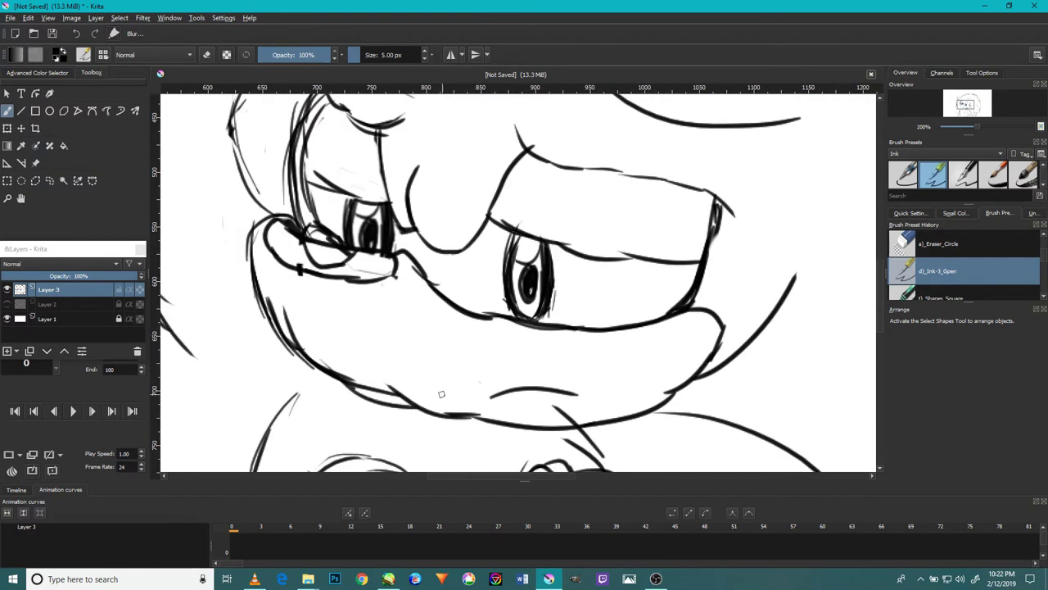
scroll(369, 385, down, 3)
drag(493, 470, 430, 290)
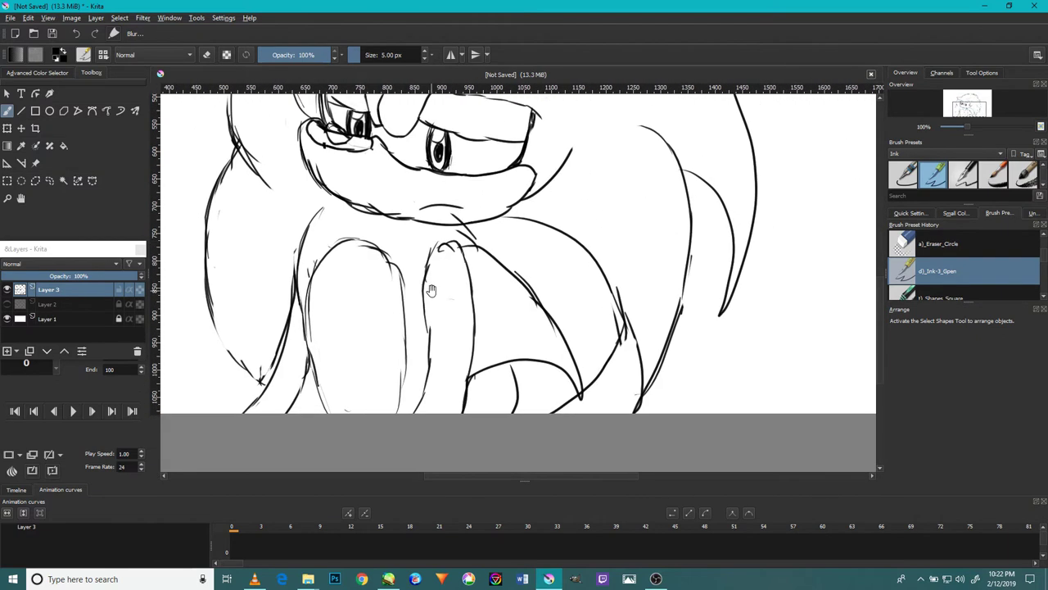
key(slash)
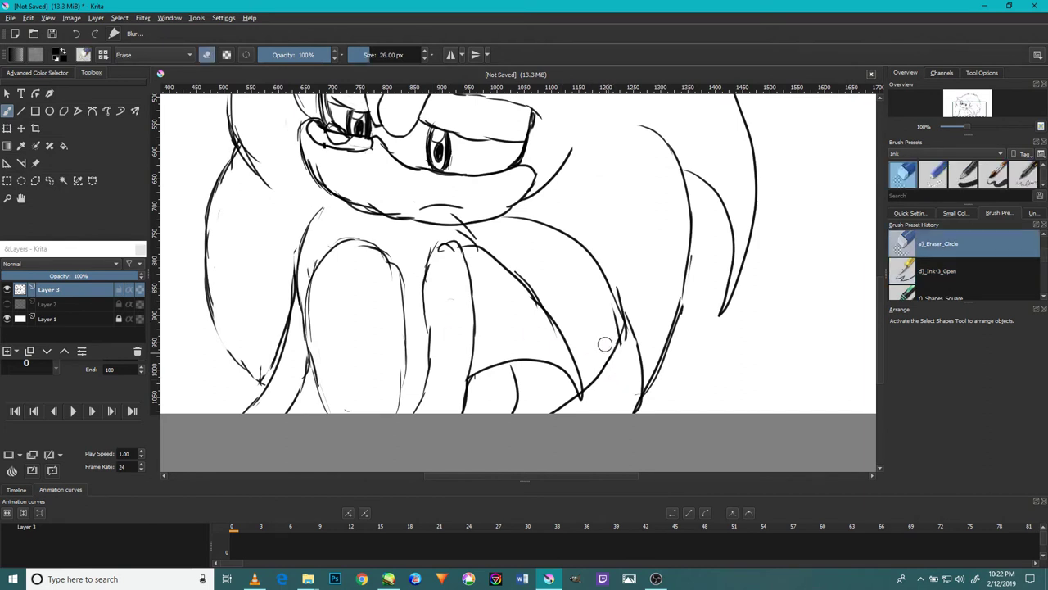
drag(619, 286, 624, 306)
key(slash)
mouse_move(670, 348)
mouse_down()
mouse_move(665, 411)
mouse_move(718, 317)
mouse_move(721, 258)
mouse_up()
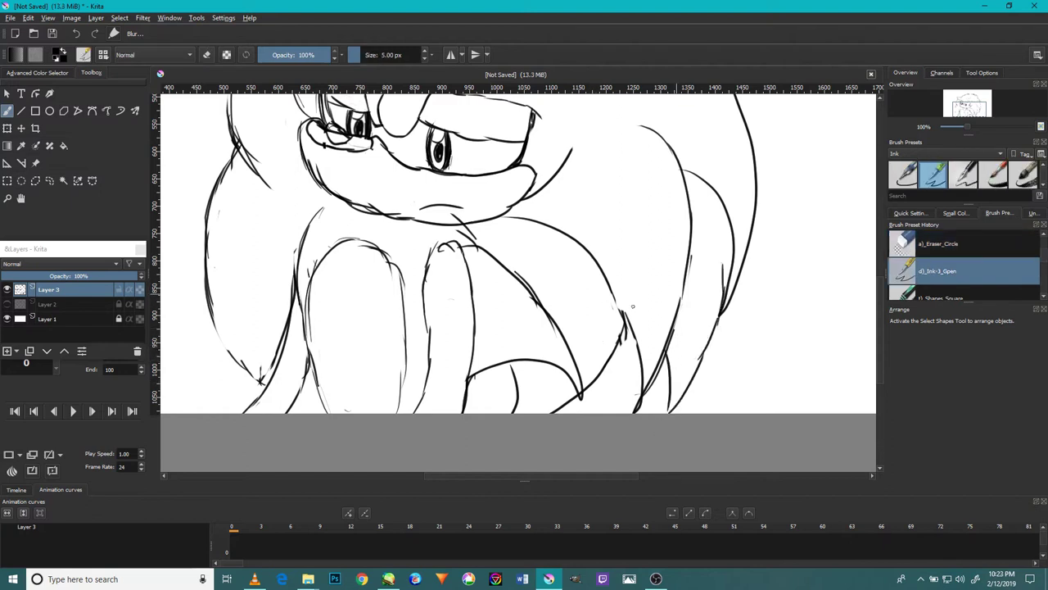
- Thicken the outer edge of the large outer quill from its upper junction down to the tip
drag(244, 374, 206, 319)
drag(234, 352, 202, 292)
drag(218, 337, 201, 222)
mouse_move(202, 290)
mouse_down()
mouse_move(211, 198)
mouse_move(206, 267)
mouse_up()
drag(232, 160, 204, 243)
mouse_move(215, 313)
mouse_down()
mouse_move(263, 380)
mouse_move(257, 367)
mouse_up()
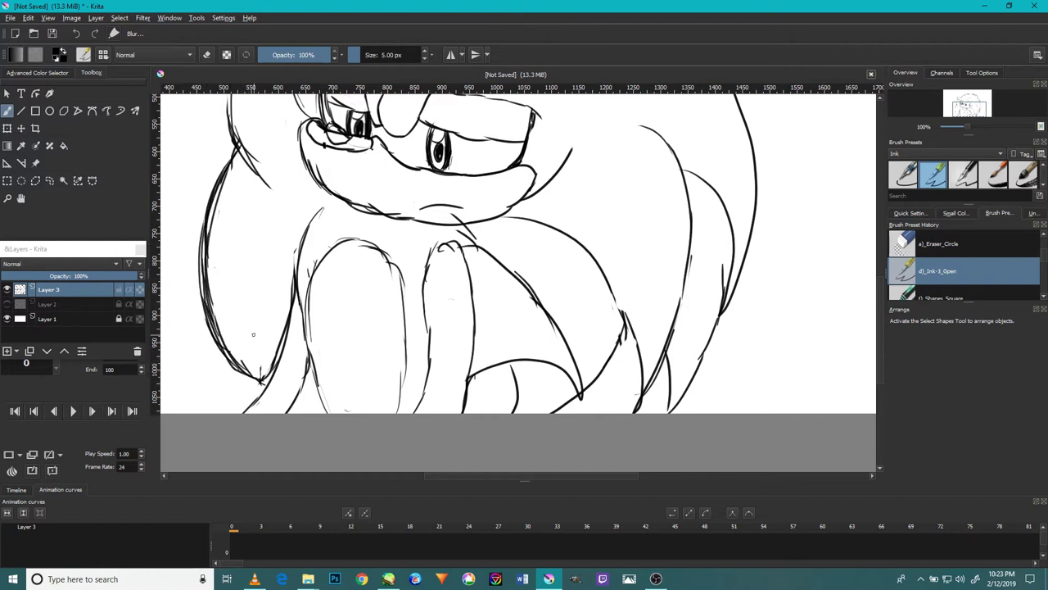
- Reinforce the wide rounded limb's outline and ink doubled lines along its inner side
drag(320, 413, 299, 343)
mouse_move(314, 386)
mouse_down()
mouse_move(299, 262)
mouse_move(378, 237)
mouse_move(407, 335)
mouse_move(404, 389)
mouse_up()
drag(400, 322, 409, 413)
drag(406, 360, 401, 414)
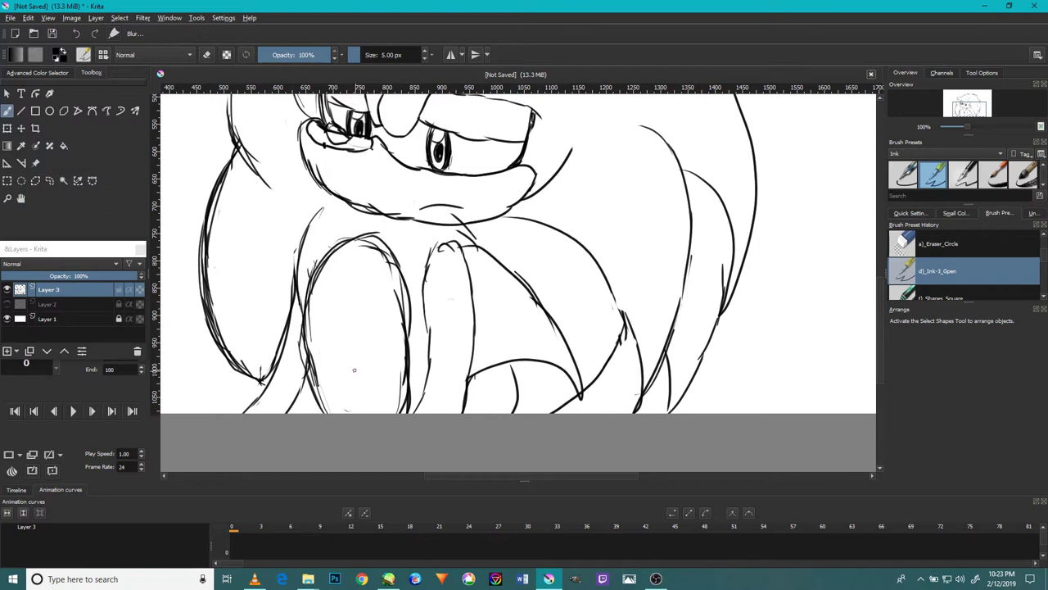
drag(398, 413, 394, 318)
drag(393, 403, 391, 275)
drag(401, 339, 386, 252)
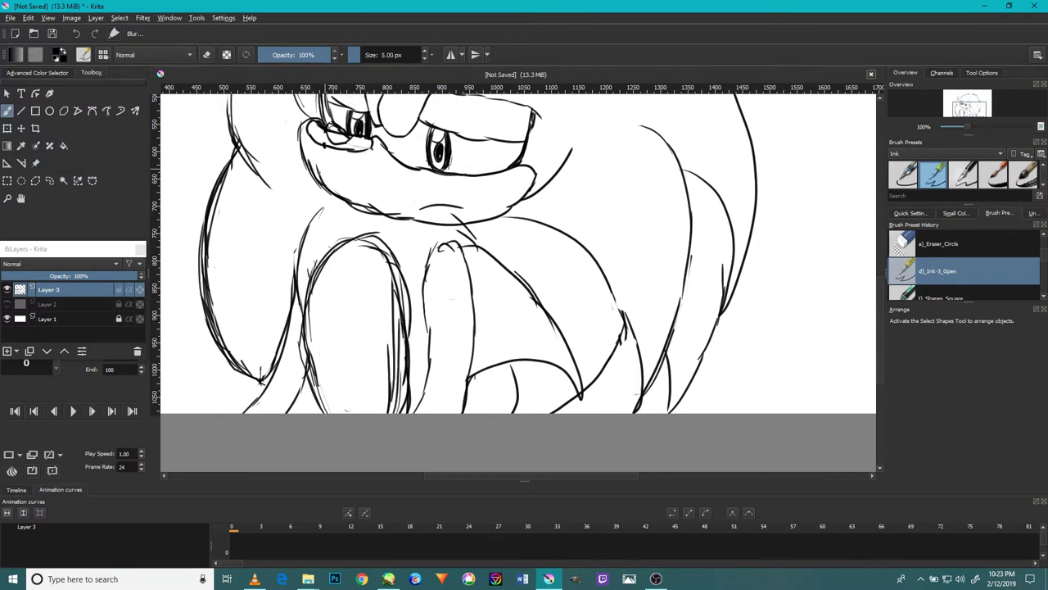
- Thicken the upper edge of the narrow limb below the chin with short ink strokes
scroll(322, 170, up, 1)
scroll(402, 208, down, 2)
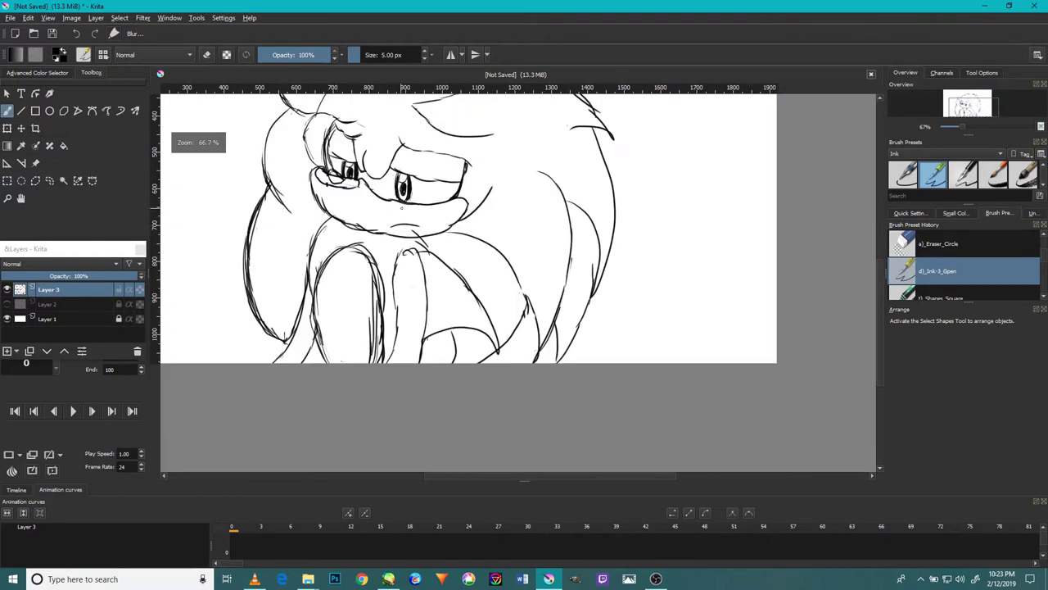
scroll(412, 229, up, 5)
drag(518, 354, 492, 296)
scroll(487, 326, down, 3)
scroll(411, 347, up, 2)
drag(440, 402, 469, 337)
mouse_move(434, 377)
mouse_down()
mouse_move(490, 325)
mouse_move(442, 413)
mouse_up()
drag(438, 348, 440, 421)
scroll(440, 424, down, 3)
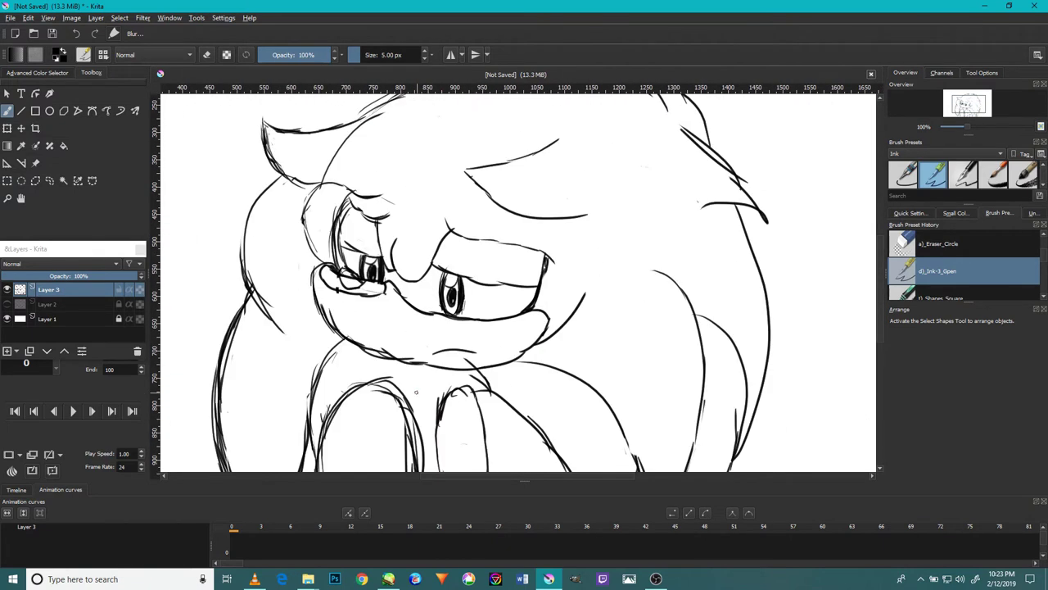
- Enlarge the eraser to 63 px and erase the doubled outline across the top of the head and the spiky upper back
scroll(416, 392, down, 1)
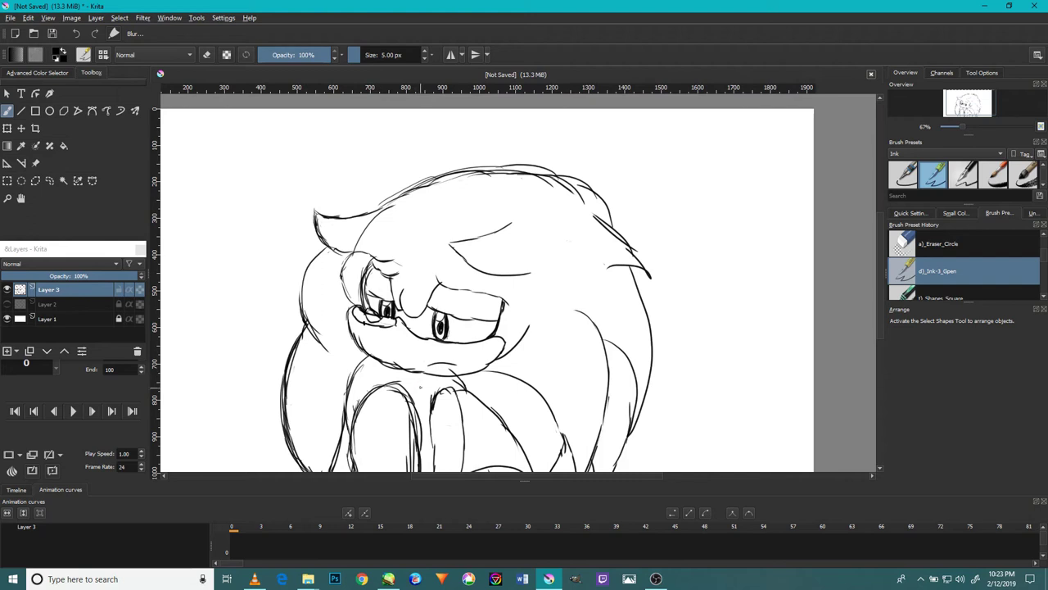
key(slash)
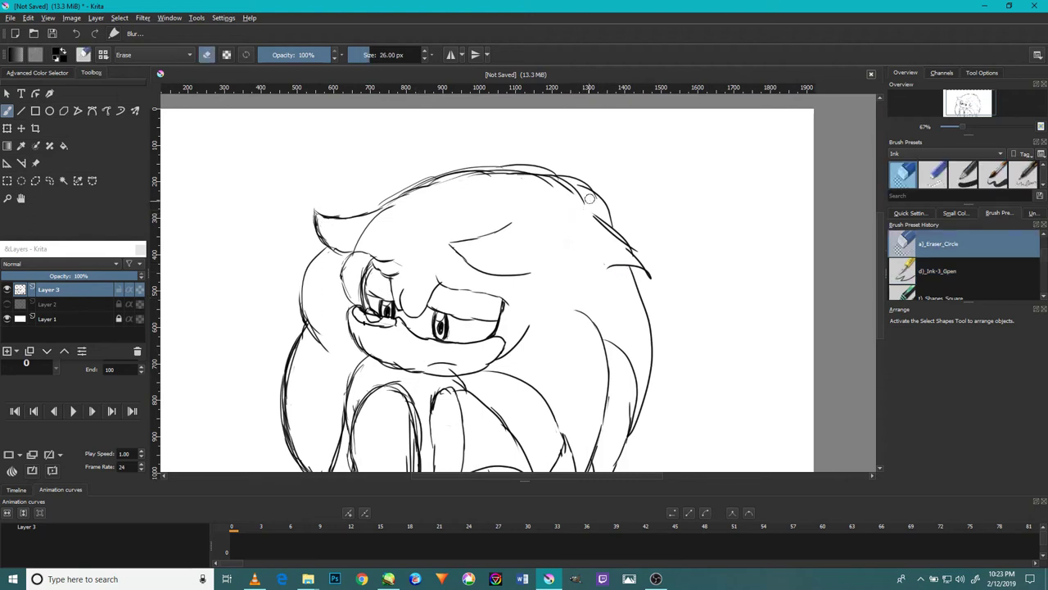
key(bracketright)
key(bracketright)
key(bracketright)
key(bracketright)
key(bracketright)
key(bracketright)
mouse_move(604, 219)
mouse_down()
mouse_move(564, 188)
mouse_move(486, 178)
mouse_up()
mouse_move(618, 229)
mouse_down()
mouse_move(660, 256)
mouse_move(604, 209)
mouse_up()
click(645, 274)
drag(494, 162, 384, 195)
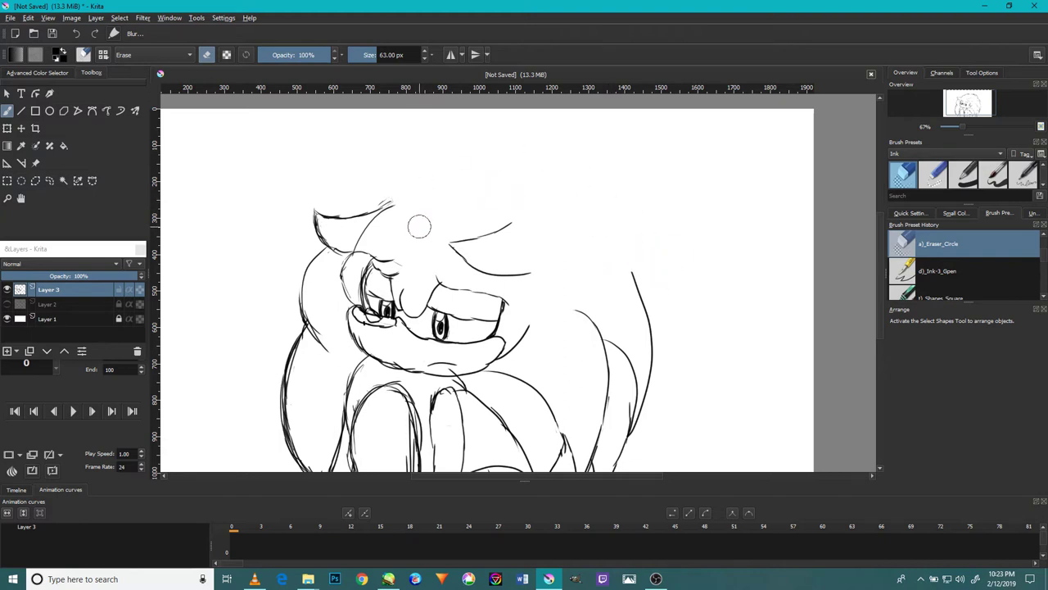
- Ink a new hair outline from the front tuft across the top of the head to the upper back
key(slash)
scroll(376, 239, up, 1)
mouse_move(378, 200)
mouse_down()
mouse_move(512, 144)
mouse_move(735, 170)
mouse_move(804, 207)
mouse_up()
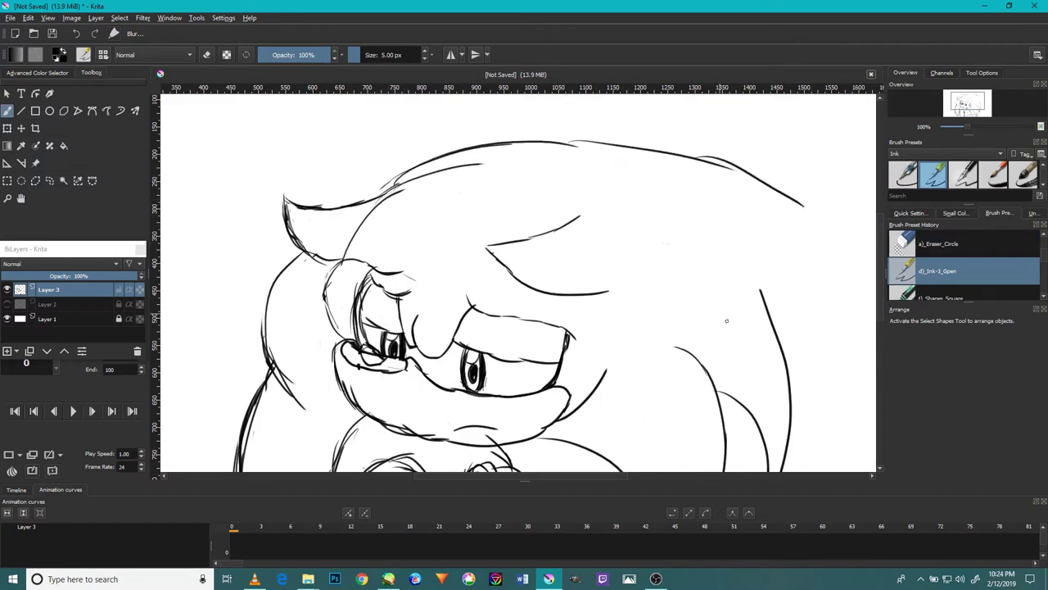
- Ink a large pointed quill curving down from the back of the hair, with a curved underside
drag(708, 300, 825, 341)
drag(801, 233, 831, 360)
drag(803, 252, 763, 188)
drag(834, 389, 818, 231)
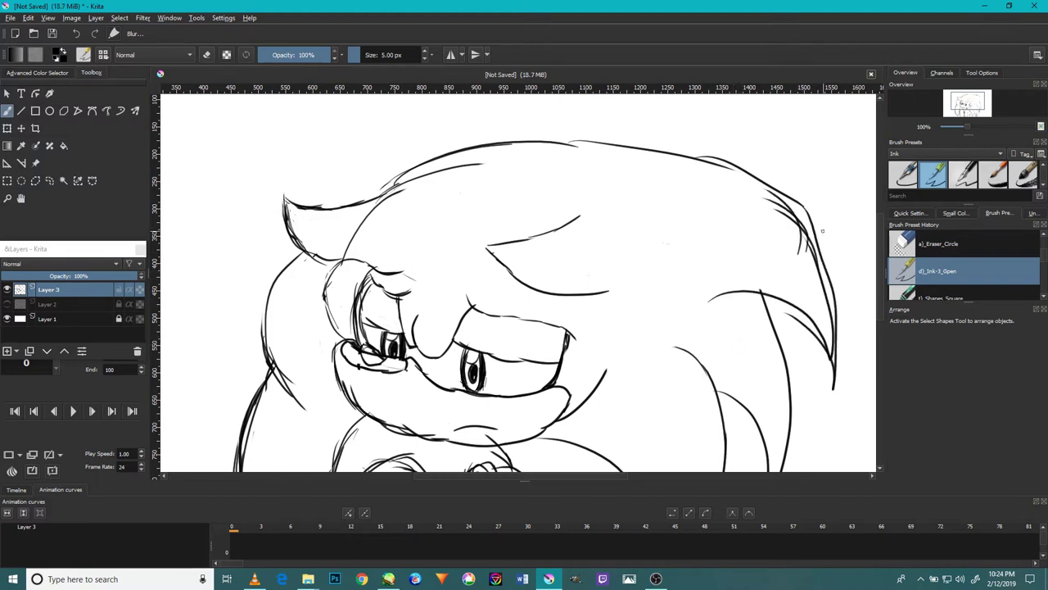
drag(760, 293, 822, 352)
drag(749, 301, 826, 357)
- Thicken the lower lid line beneath the larger eye's pupil with the 5 px pen
scroll(786, 334, down, 2)
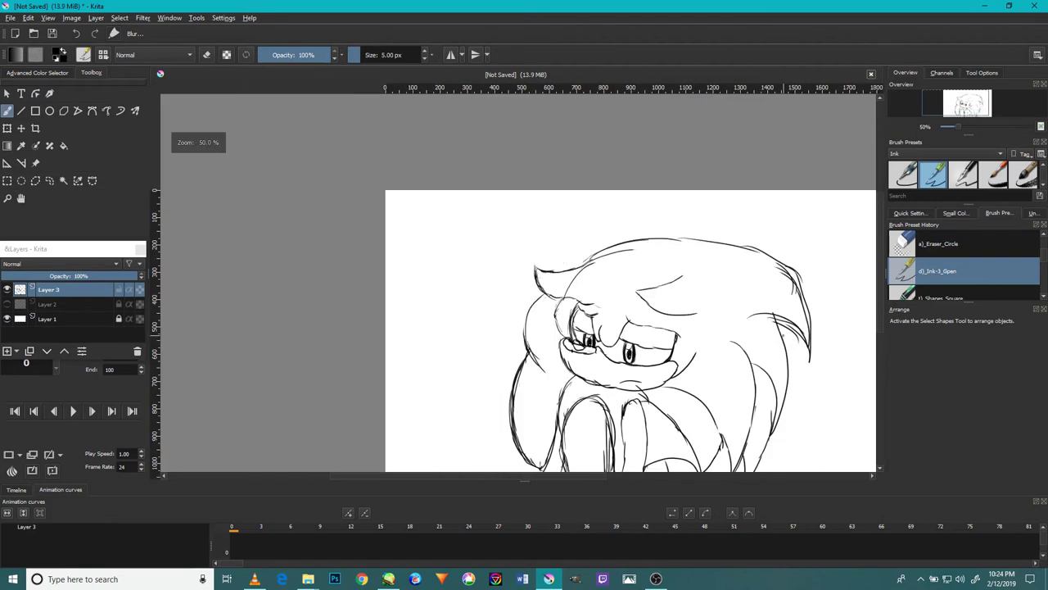
scroll(556, 356, up, 4)
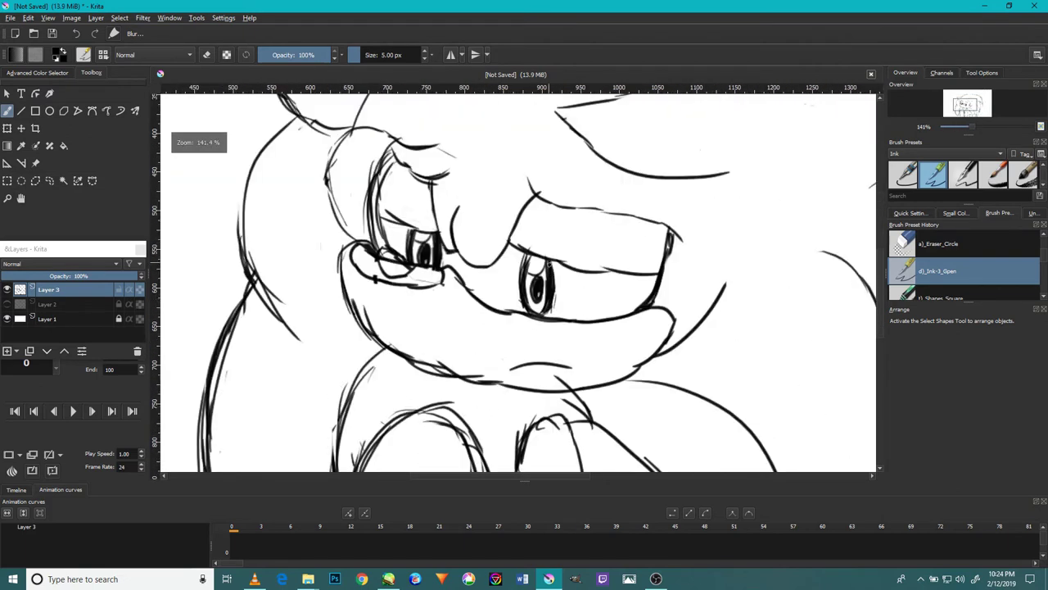
scroll(604, 369, up, 1)
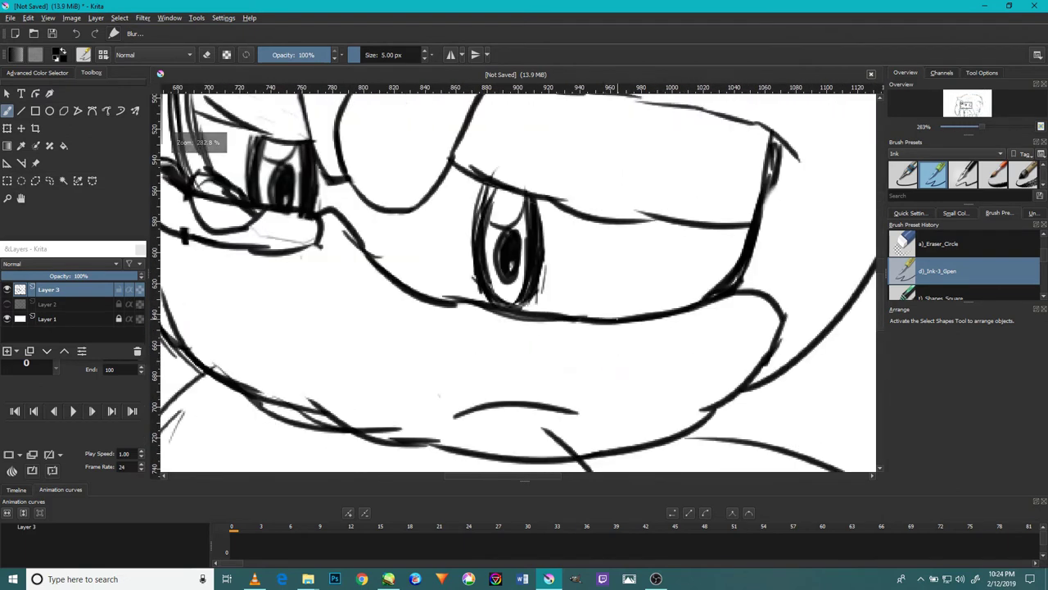
drag(615, 309, 447, 298)
mouse_move(470, 304)
mouse_down()
mouse_move(496, 319)
mouse_move(598, 321)
mouse_up()
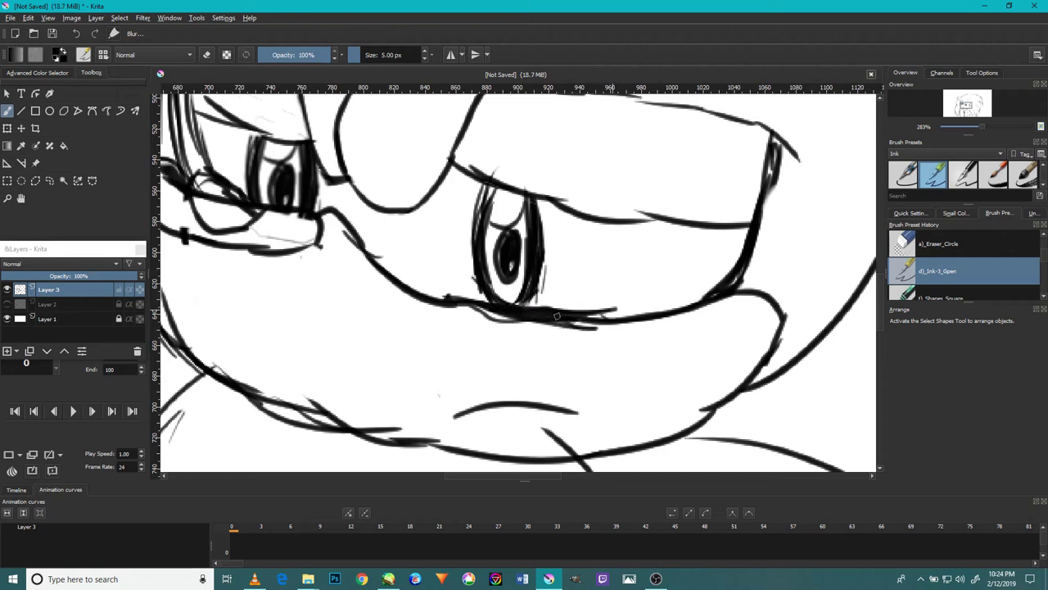
- Erase the sketchy doubled line along the inner edge of the lower jaw with the 63 px eraser
scroll(623, 331, down, 3)
scroll(634, 342, up, 2)
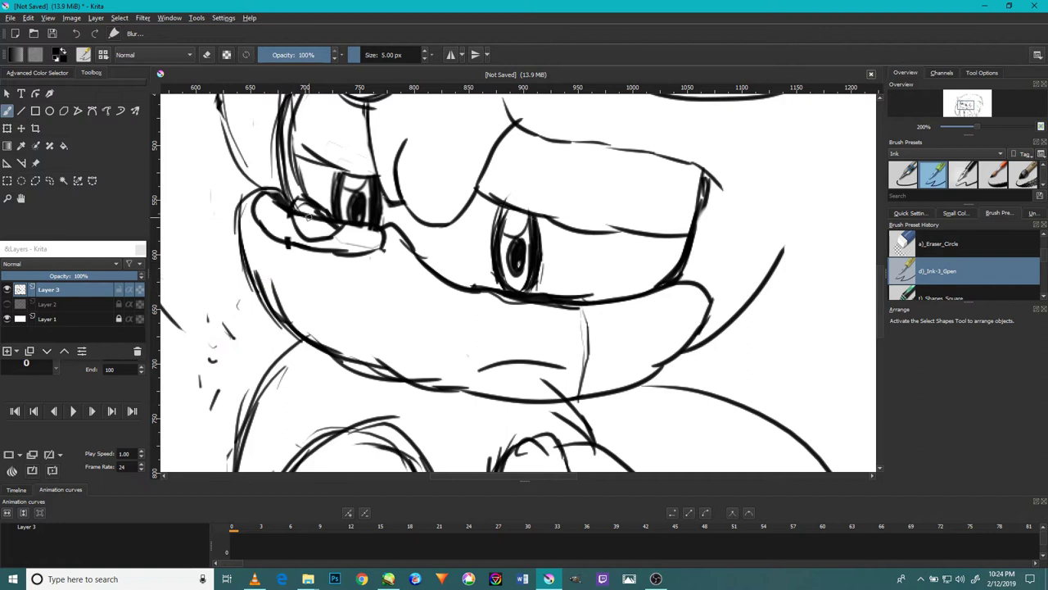
key(slash)
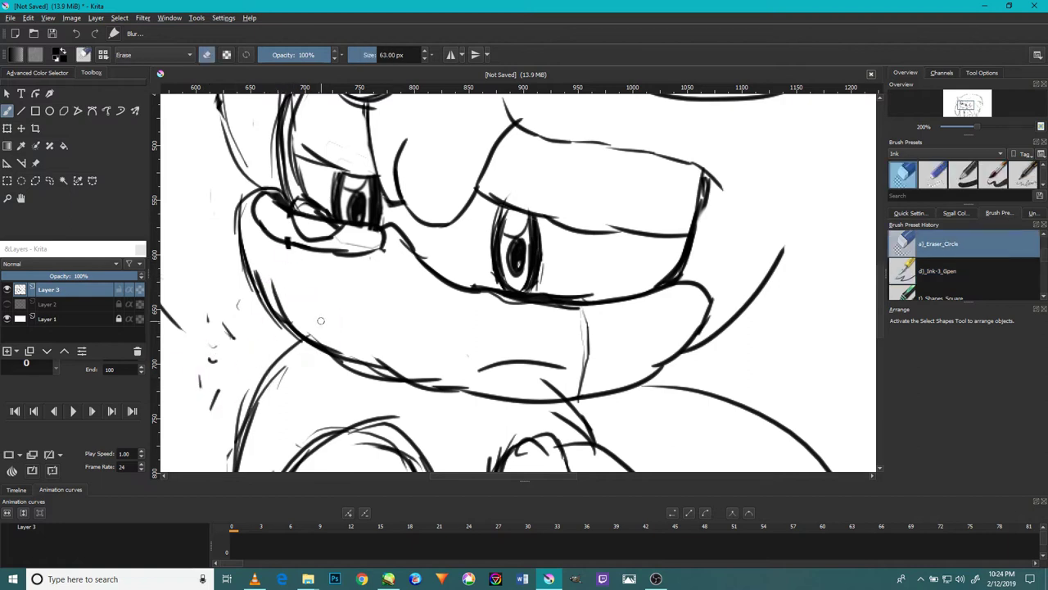
drag(378, 339, 390, 344)
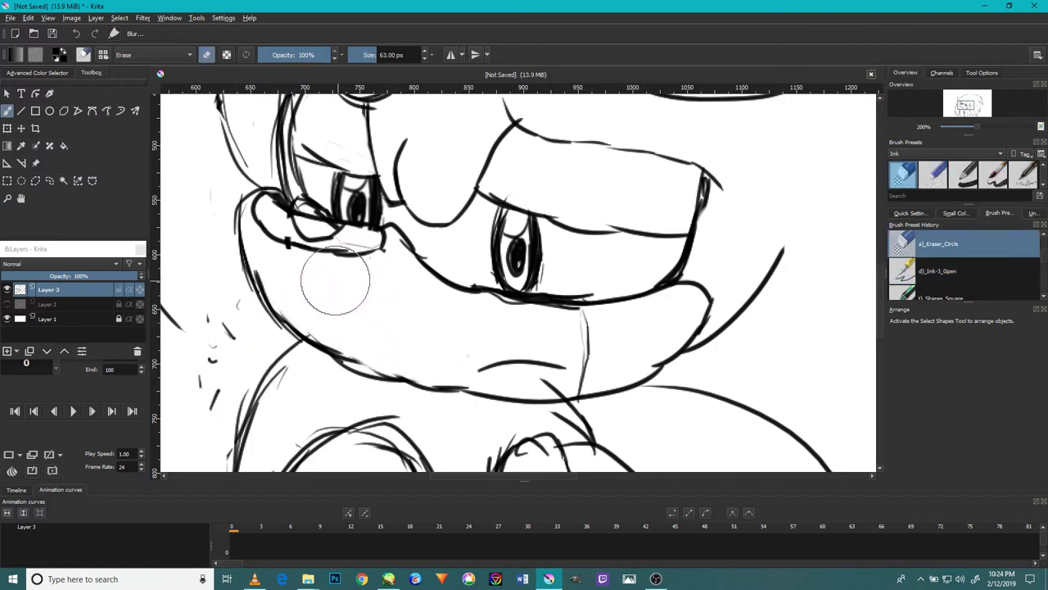
- Reduce the eraser to 26 px and erase the overlapping loop at the smaller eye's outer corner and the doubled cheek line
key(bracketleft)
key(bracketleft)
key(bracketleft)
key(bracketleft)
key(bracketleft)
key(bracketleft)
key(bracketleft)
key(bracketleft)
key(bracketleft)
key(bracketleft)
key(bracketleft)
key(bracketleft)
mouse_move(291, 259)
mouse_down()
mouse_move(281, 230)
mouse_move(286, 239)
mouse_move(300, 226)
mouse_move(276, 198)
mouse_move(277, 233)
mouse_move(300, 201)
mouse_up()
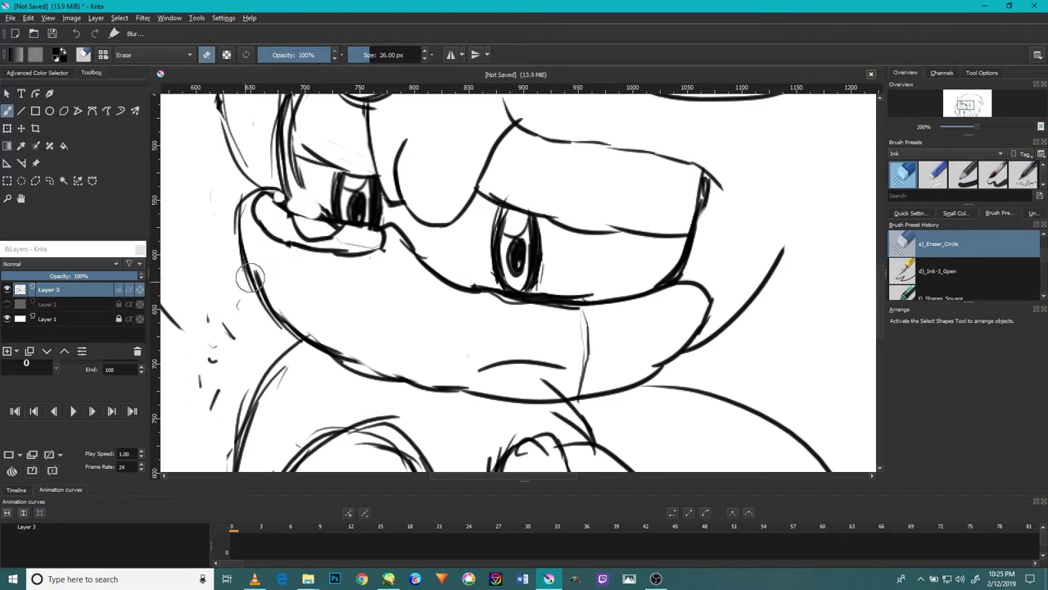
- Ink the smaller eye's outer edge curving into its lower lid, plus a tear line down the cheek with the 5 px pen
key(slash)
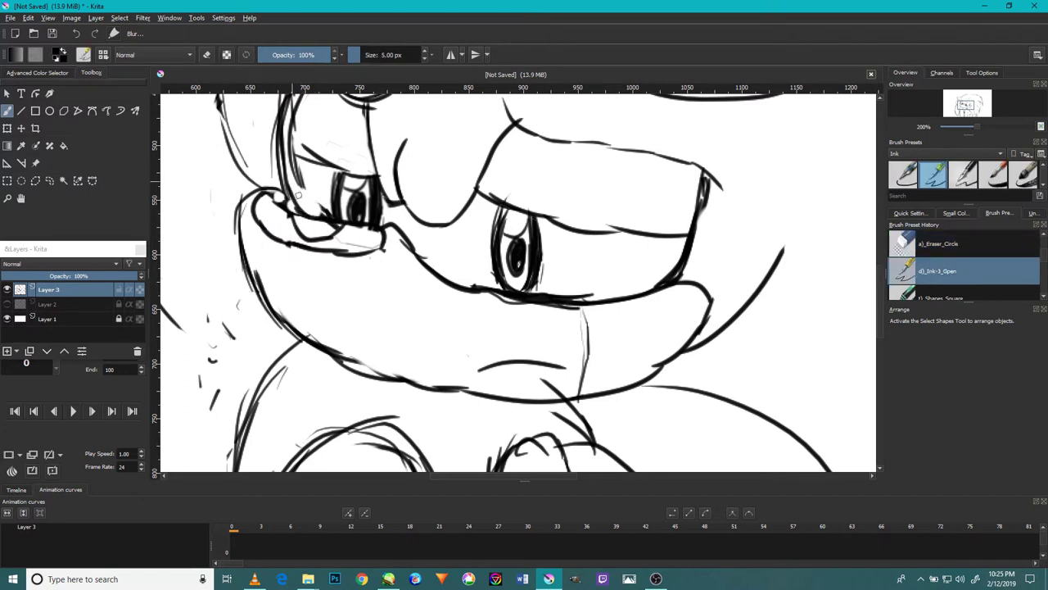
drag(296, 164, 339, 221)
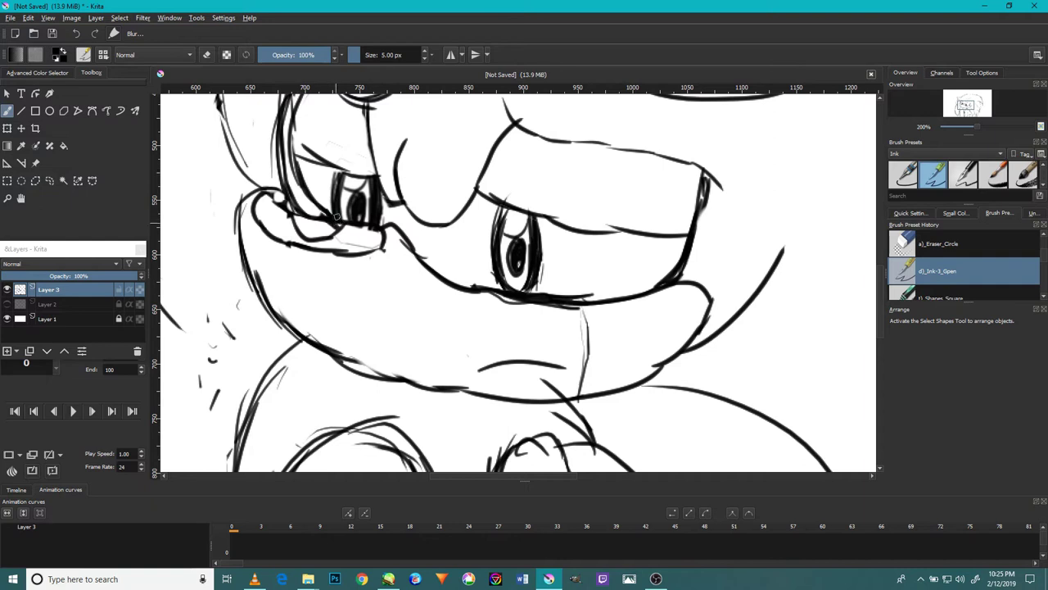
drag(311, 245, 298, 280)
scroll(543, 304, down, 4)
scroll(554, 315, up, 5)
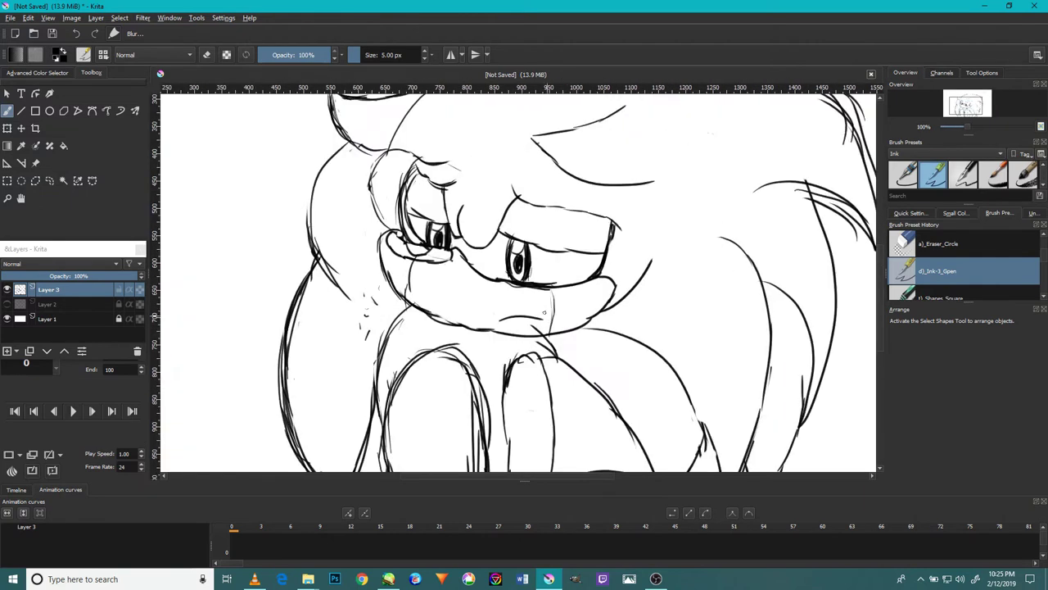
- Ink a two-line tear streak running from the larger eye's lower lid down to the jaw
drag(563, 297, 548, 363)
mouse_move(560, 359)
mouse_down()
mouse_move(563, 239)
mouse_move(555, 331)
mouse_up()
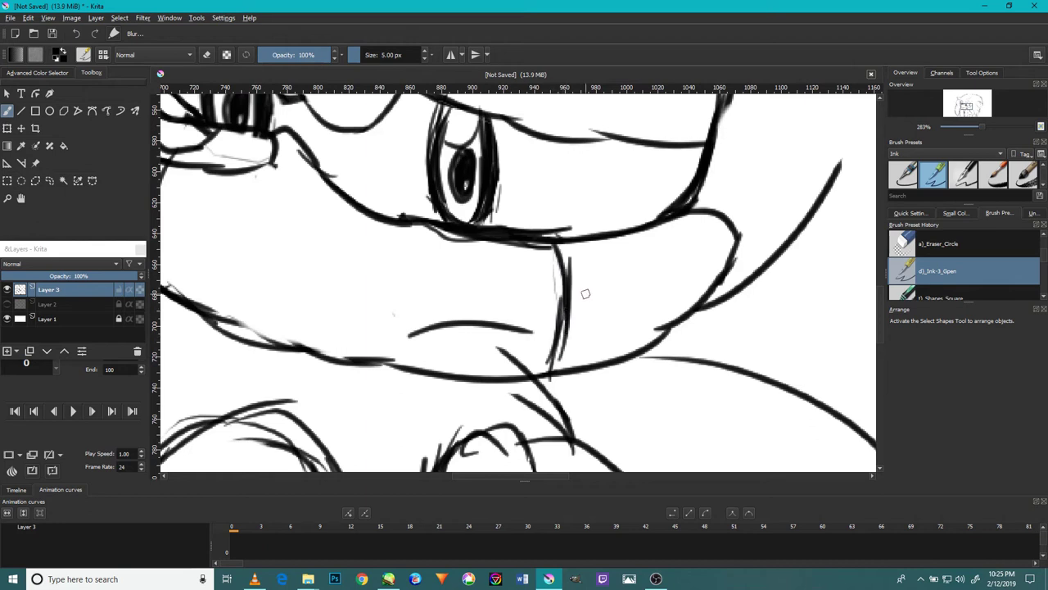
mouse_move(416, 220)
mouse_down()
mouse_move(468, 210)
mouse_move(557, 238)
mouse_move(592, 232)
mouse_move(422, 214)
mouse_up()
scroll(467, 229, down, 2)
scroll(531, 241, up, 1)
drag(531, 241, 522, 294)
scroll(522, 293, down, 2)
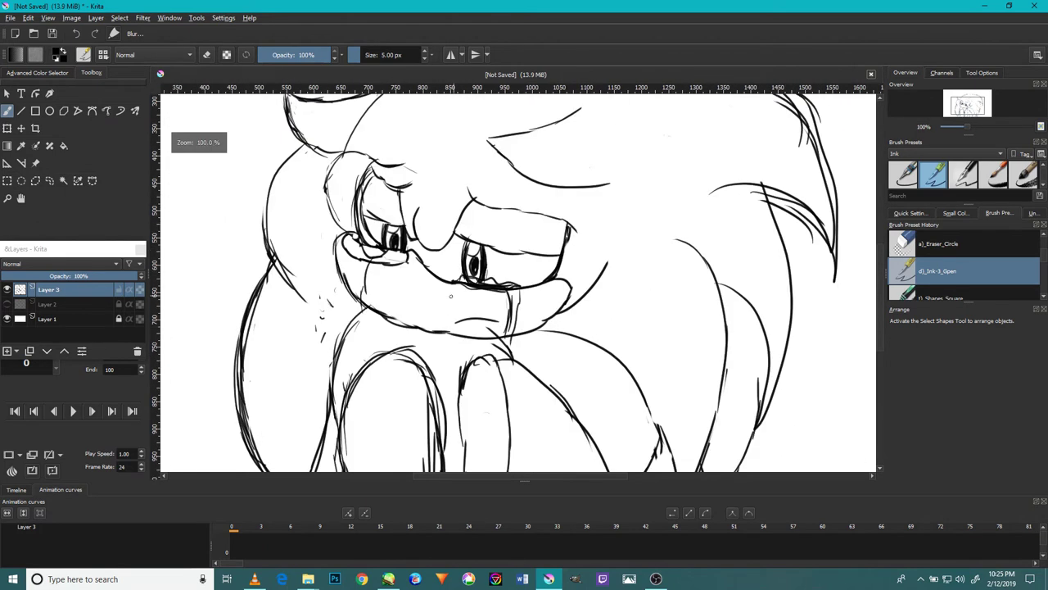
- Ink wavy outlines of pooled tears above and below the larger eye's lower lid
scroll(509, 309, up, 1)
scroll(469, 266, up, 3)
mouse_move(397, 297)
mouse_down()
mouse_move(367, 276)
mouse_move(398, 257)
mouse_up()
mouse_move(381, 294)
mouse_down()
mouse_move(443, 317)
mouse_move(565, 318)
mouse_up()
scroll(553, 311, down, 2)
scroll(321, 232, up, 1)
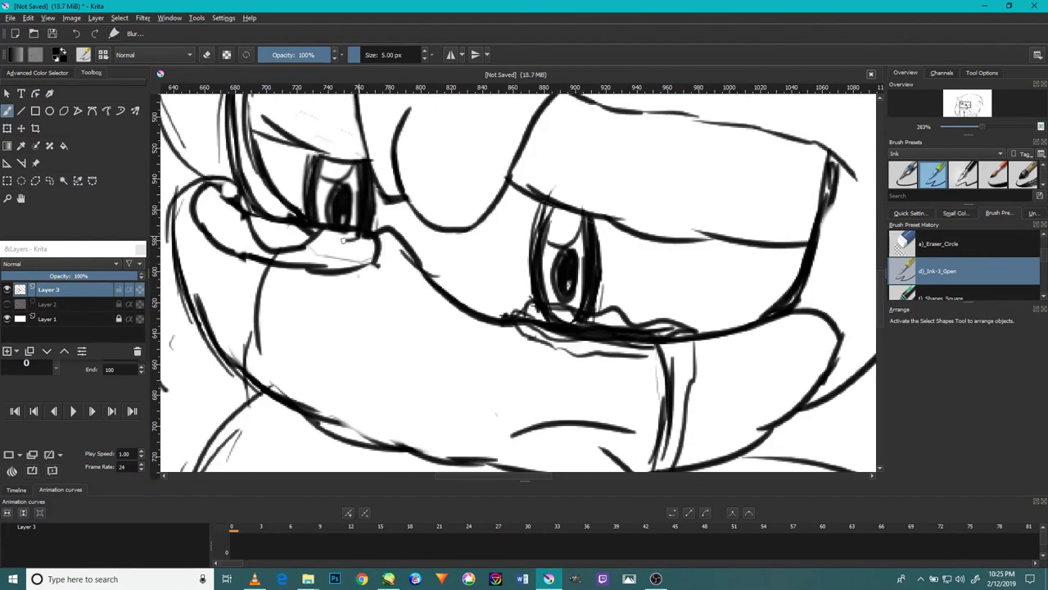
- Ink a second tear line beneath the smaller eye and small dots above the mouth
scroll(272, 381, down, 1)
scroll(385, 419, down, 1)
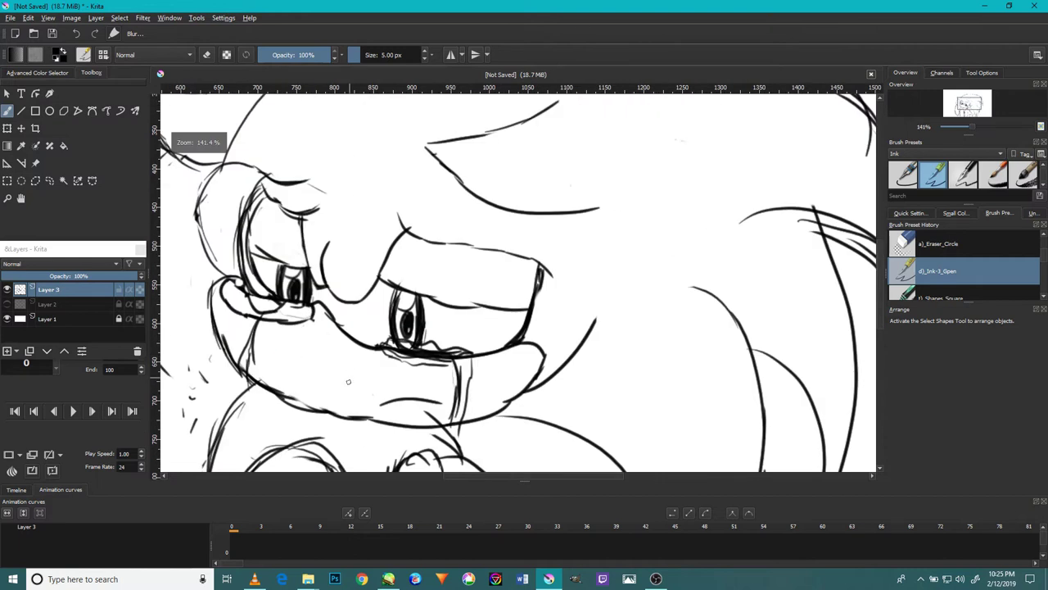
scroll(384, 419, up, 1)
drag(419, 358, 416, 303)
drag(415, 315, 421, 318)
mouse_move(361, 334)
mouse_down()
mouse_move(414, 347)
mouse_move(375, 300)
mouse_move(269, 281)
mouse_up()
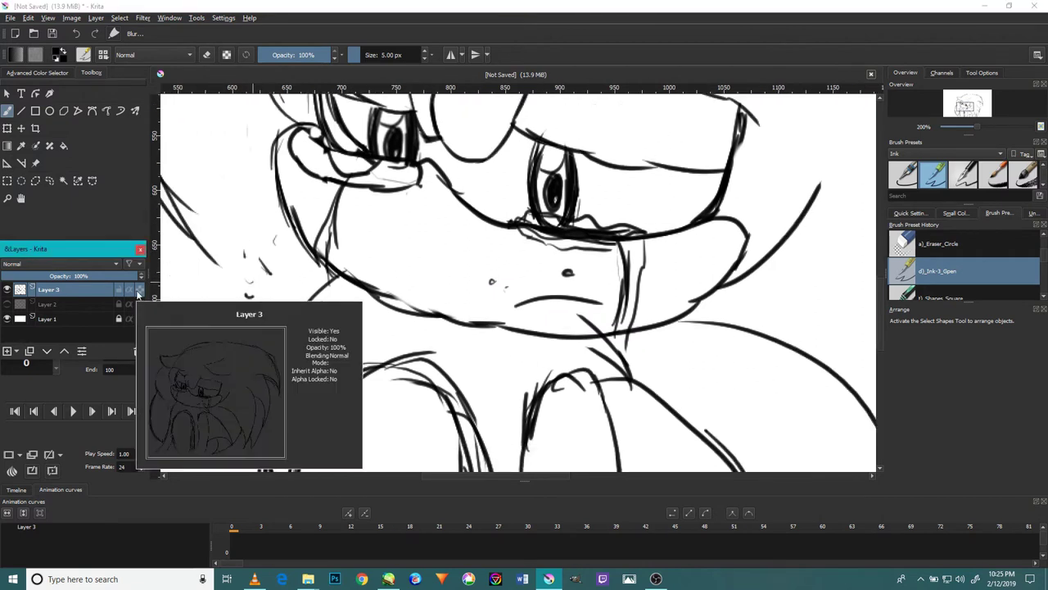
- Erase the stray dashes beside the cheek and the doubled line along the shoulder with the 26 px eraser
key(slash)
mouse_move(259, 243)
mouse_down()
mouse_move(255, 270)
mouse_move(250, 255)
mouse_move(268, 264)
mouse_move(250, 356)
mouse_up()
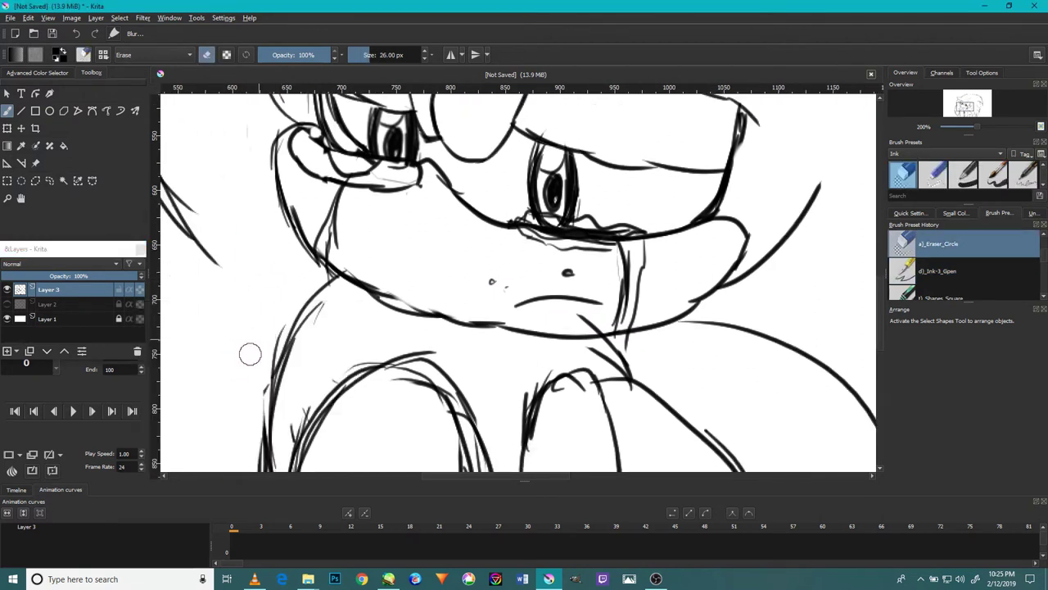
scroll(254, 396, down, 5)
scroll(263, 383, up, 5)
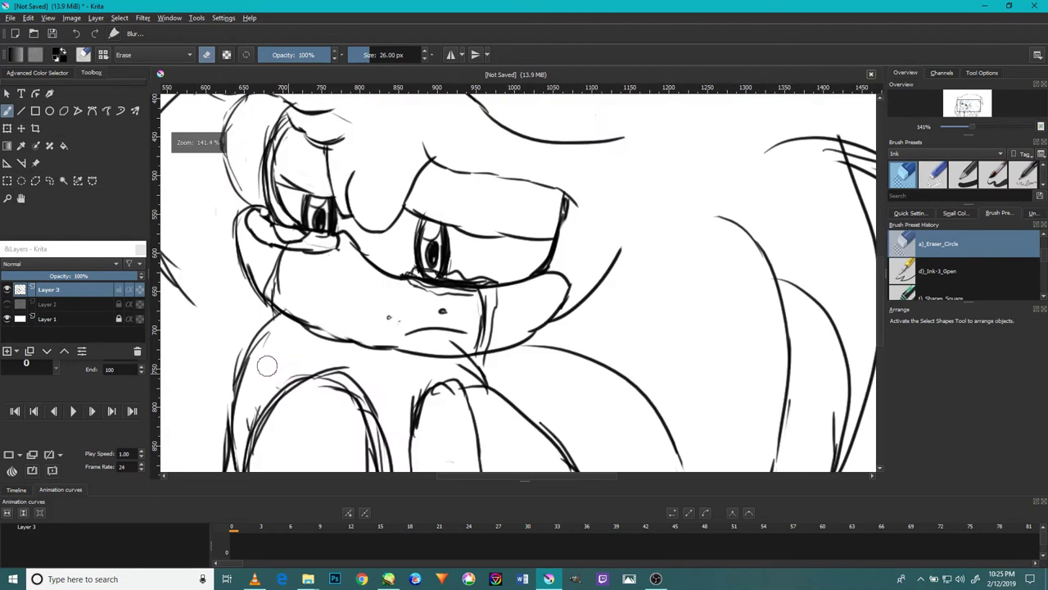
drag(267, 331, 261, 334)
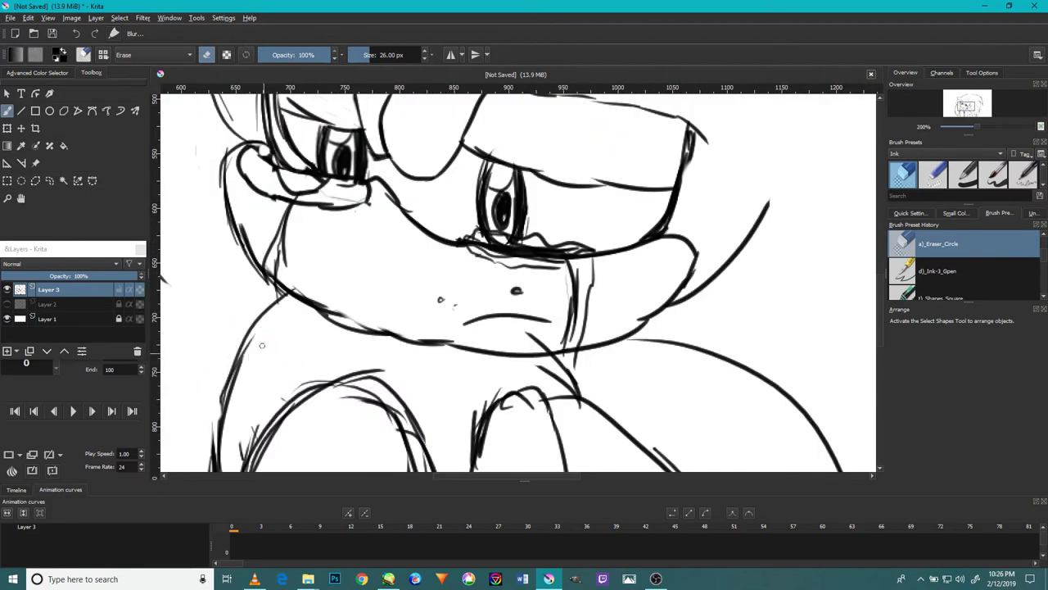
- Erase the doubled sketch lines across the top and right side of the large rounded knee
scroll(245, 368, down, 4)
scroll(243, 401, up, 5)
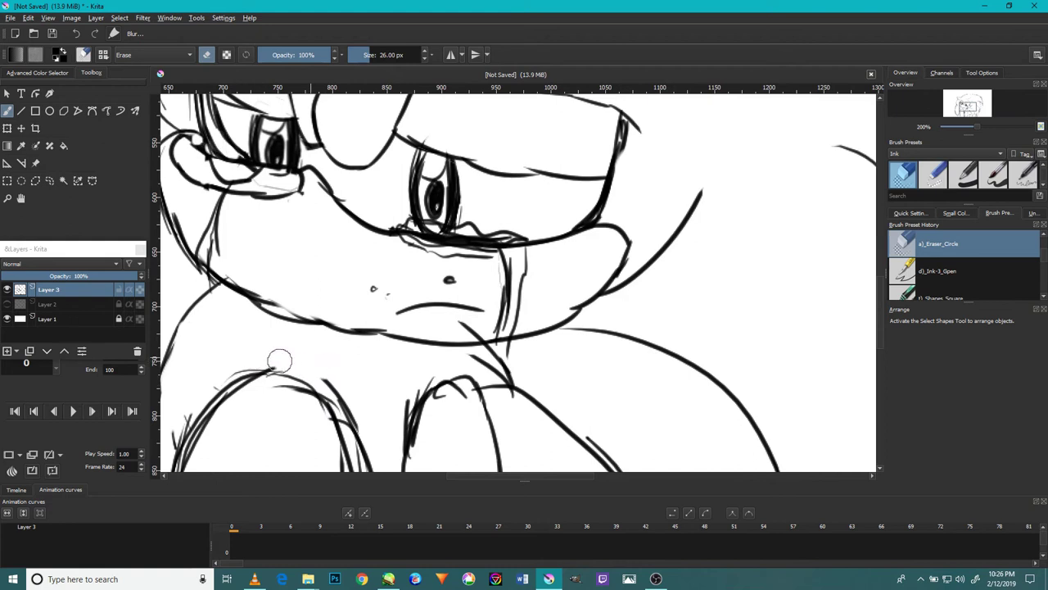
scroll(360, 446, up, 1)
mouse_move(360, 446)
mouse_down()
mouse_move(340, 393)
mouse_move(349, 459)
mouse_move(310, 323)
mouse_move(359, 308)
mouse_move(352, 378)
mouse_up()
scroll(344, 361, down, 2)
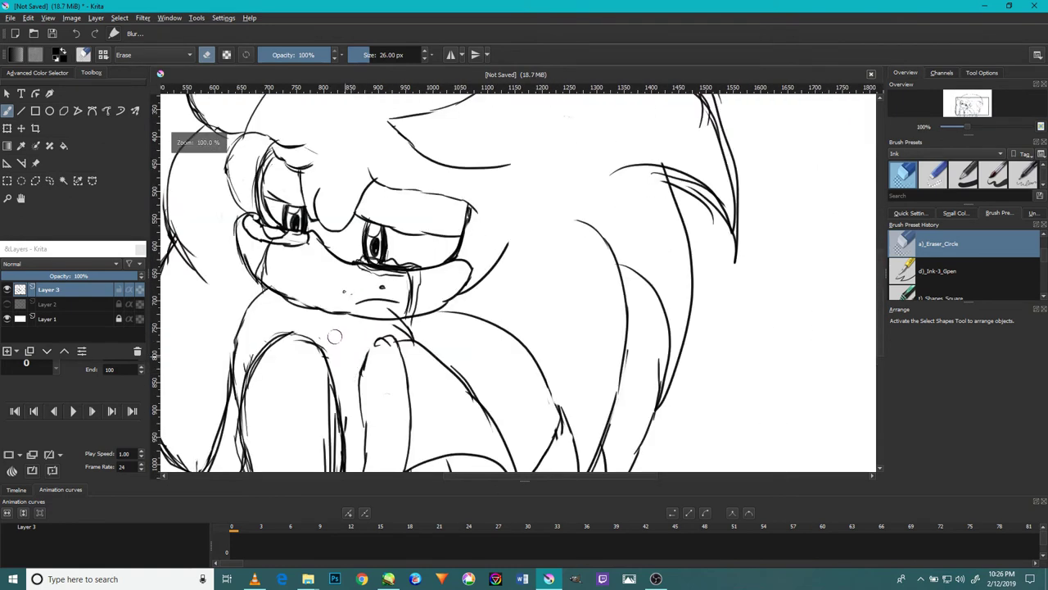
scroll(327, 385, up, 2)
mouse_move(349, 468)
mouse_down()
mouse_move(353, 309)
mouse_move(363, 409)
mouse_up()
scroll(368, 443, down, 2)
scroll(356, 470, up, 2)
drag(356, 470, 382, 416)
scroll(360, 409, down, 2)
scroll(337, 401, up, 1)
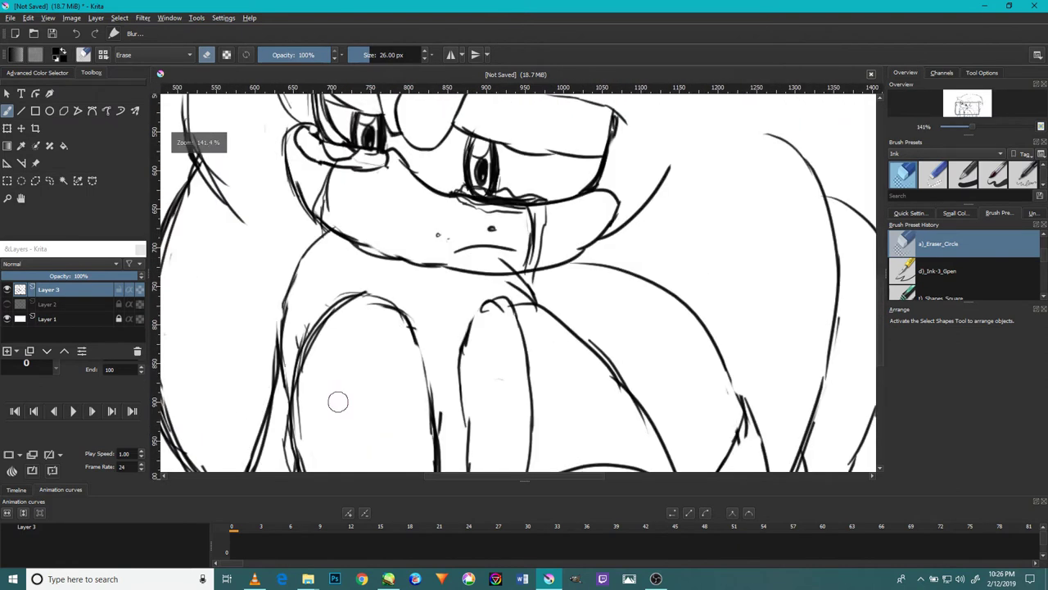
scroll(328, 393, down, 2)
scroll(307, 384, up, 2)
- Erase the stray doubled lines along the left side of the large rounded knee
mouse_move(602, 320)
mouse_down()
mouse_move(364, 243)
mouse_move(385, 285)
mouse_up()
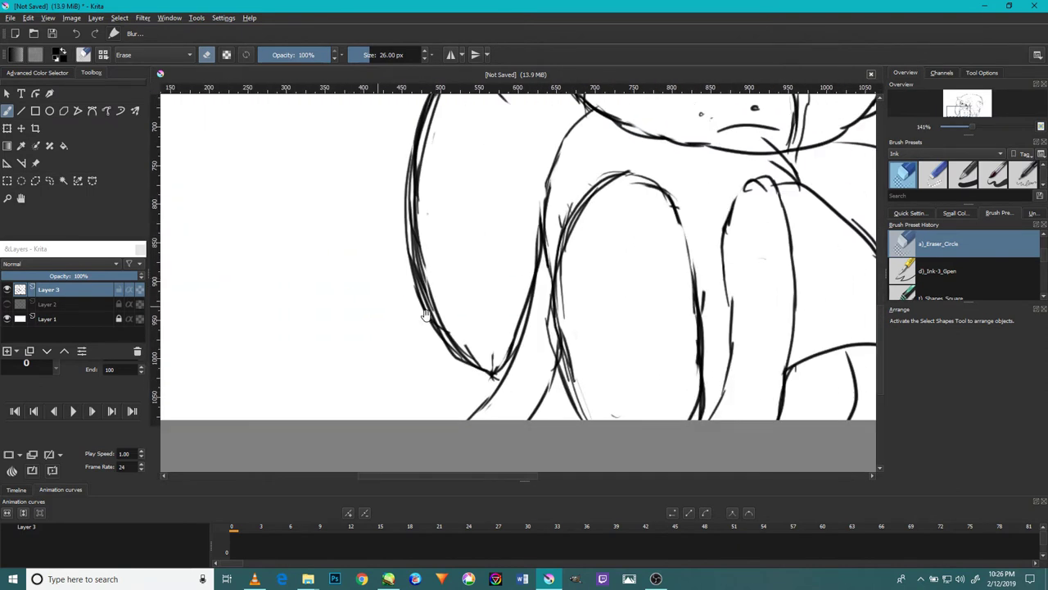
scroll(659, 283, down, 2)
scroll(640, 257, up, 3)
drag(586, 319, 597, 400)
drag(610, 220, 571, 279)
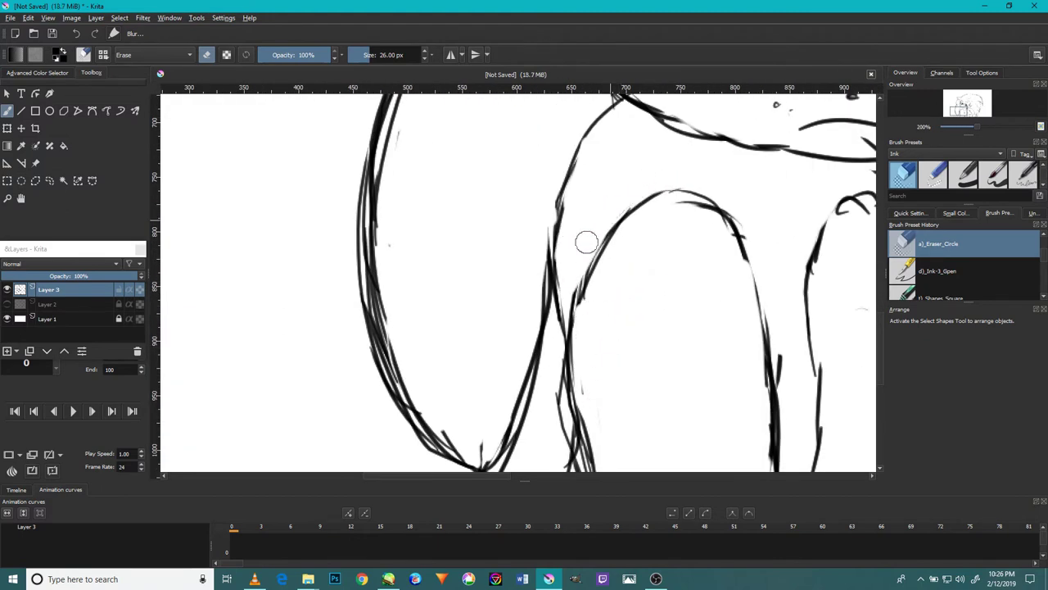
scroll(611, 395, down, 2)
scroll(625, 424, up, 1)
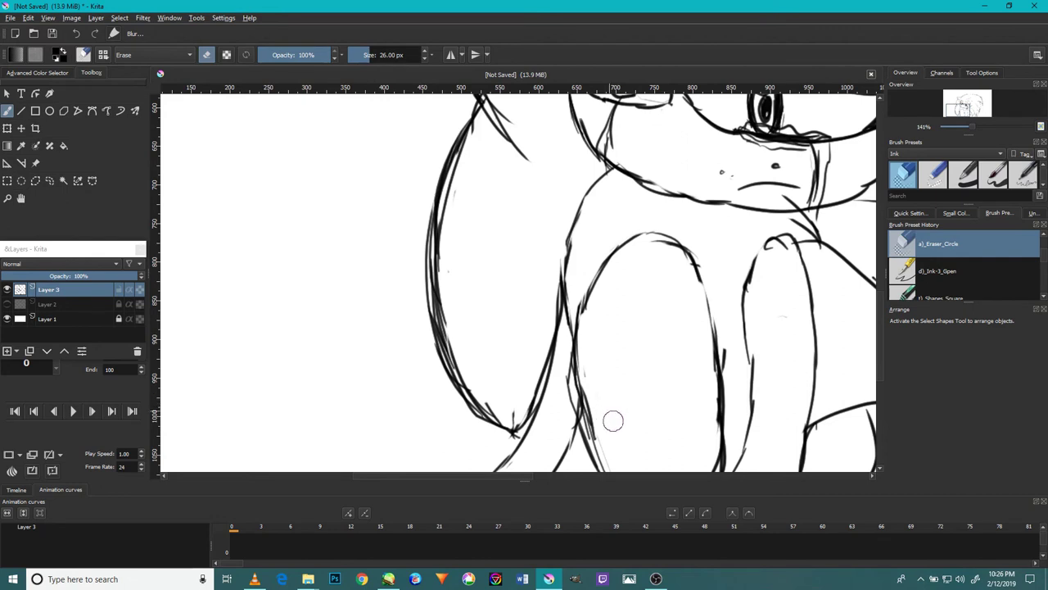
scroll(598, 349, down, 1)
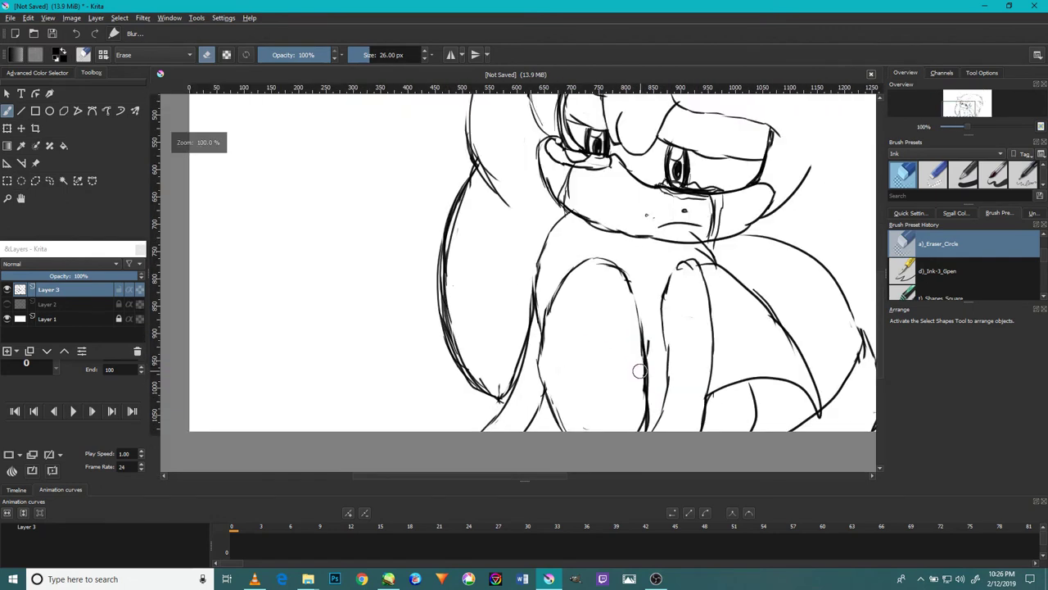
- Ink a new inner outline down the right side, over the top and along the left side of the rounded knee
key(/)
drag(507, 333, 516, 272)
drag(639, 305, 629, 369)
drag(639, 255, 633, 329)
drag(641, 256, 637, 319)
drag(639, 234, 640, 310)
mouse_move(628, 211)
mouse_down()
mouse_move(645, 268)
mouse_move(642, 341)
mouse_up()
drag(644, 277, 627, 368)
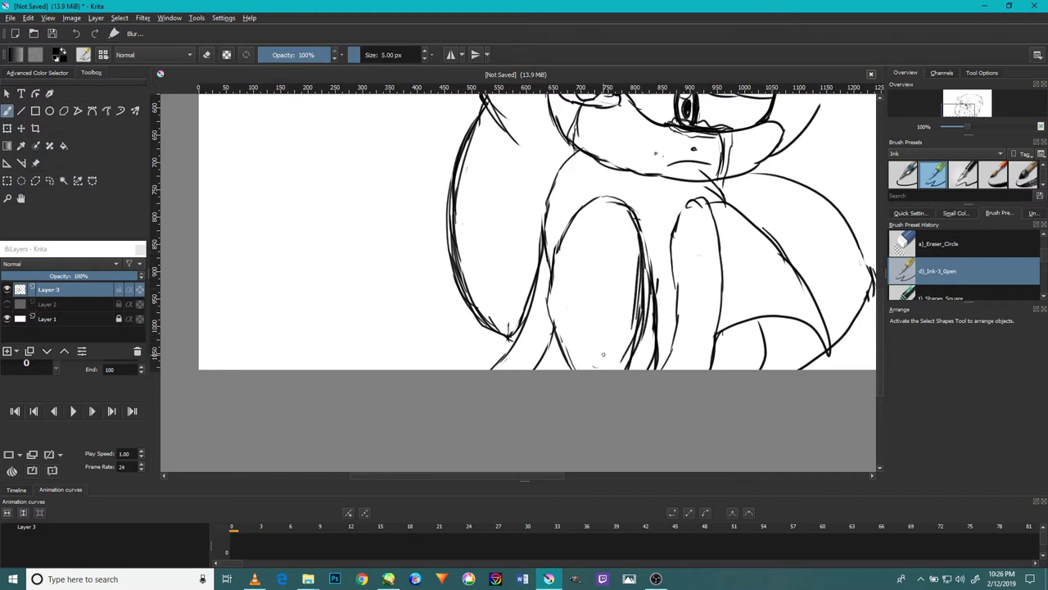
drag(560, 321, 610, 227)
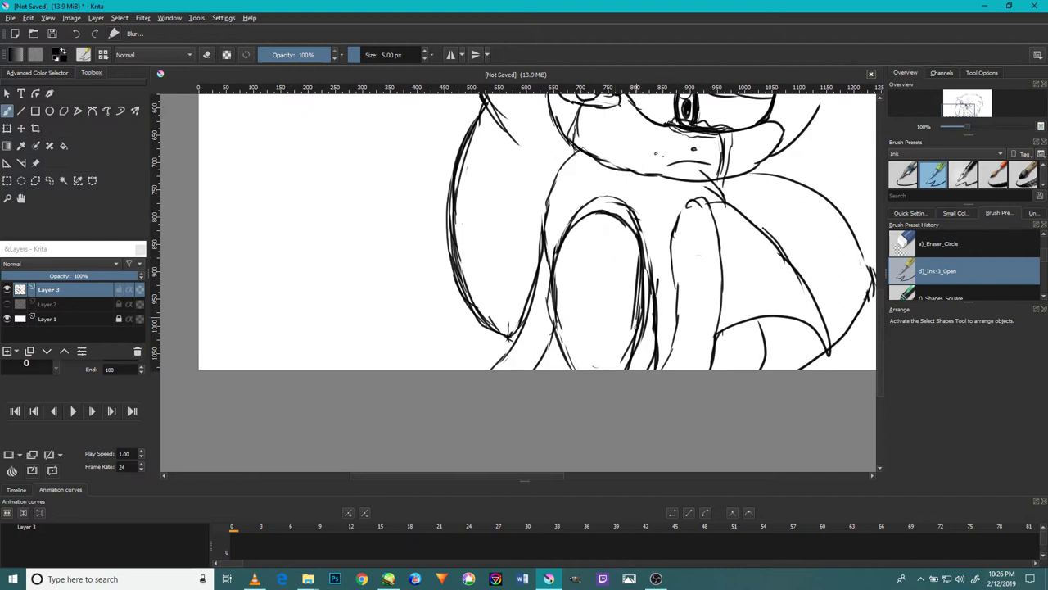
- Erase the old outer outline along the top and right side of the rounded knee
key(slash)
mouse_move(645, 213)
mouse_down()
mouse_move(588, 188)
mouse_move(648, 234)
mouse_move(649, 260)
mouse_up()
mouse_move(655, 278)
mouse_down()
mouse_move(648, 368)
mouse_move(655, 330)
mouse_up()
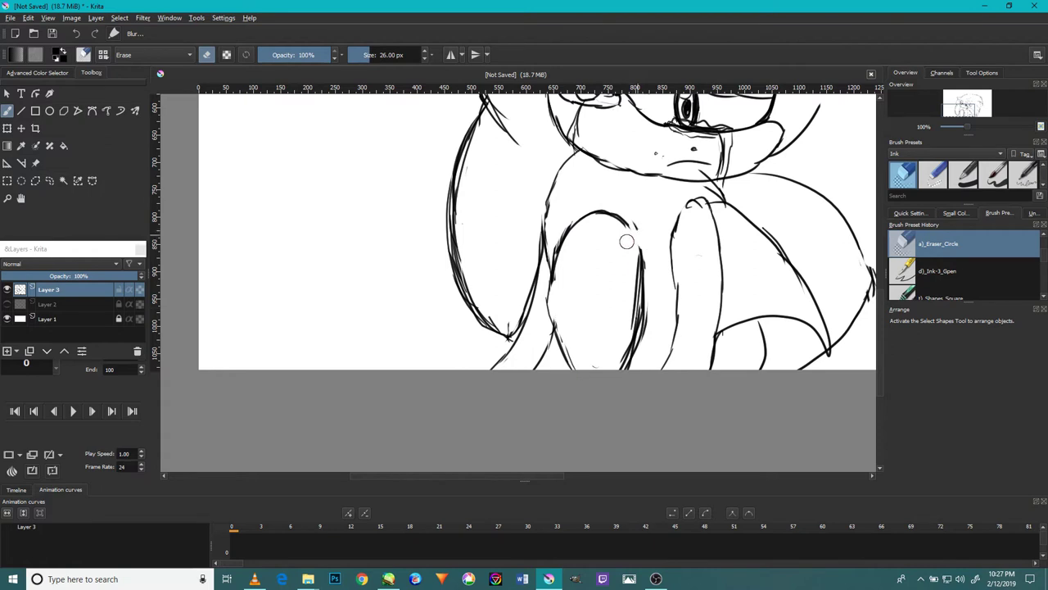
scroll(629, 237, down, 3)
scroll(629, 237, up, 5)
mouse_move(641, 350)
mouse_down()
mouse_move(625, 431)
mouse_move(634, 312)
mouse_move(638, 364)
mouse_move(666, 369)
mouse_up()
scroll(646, 258, down, 2)
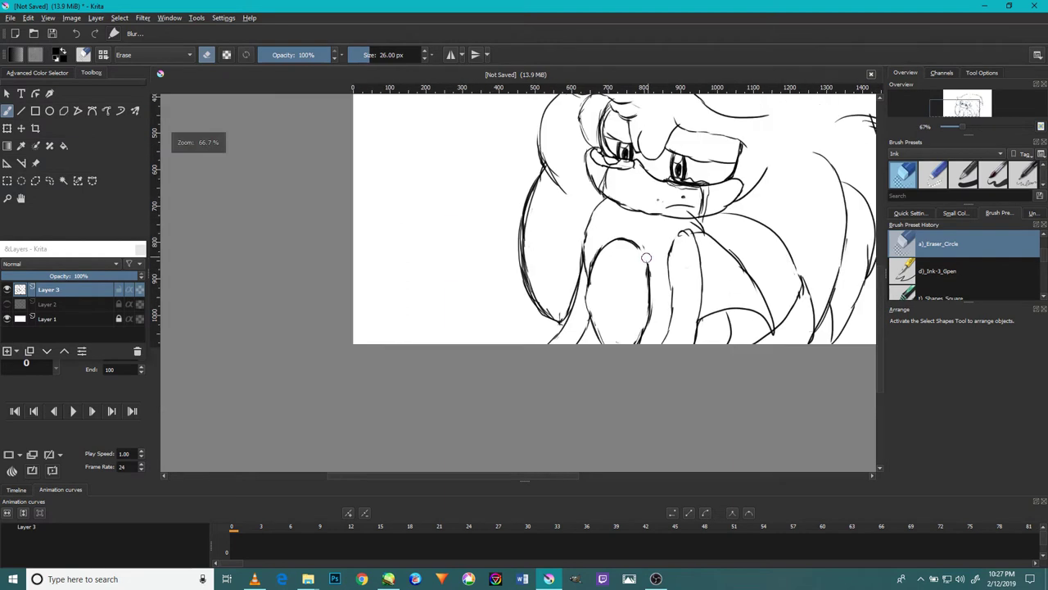
- Close the gap at the knee's upper right and thicken its left side and the adjoining lower limb line with the pen
key(slash)
scroll(632, 270, up, 2)
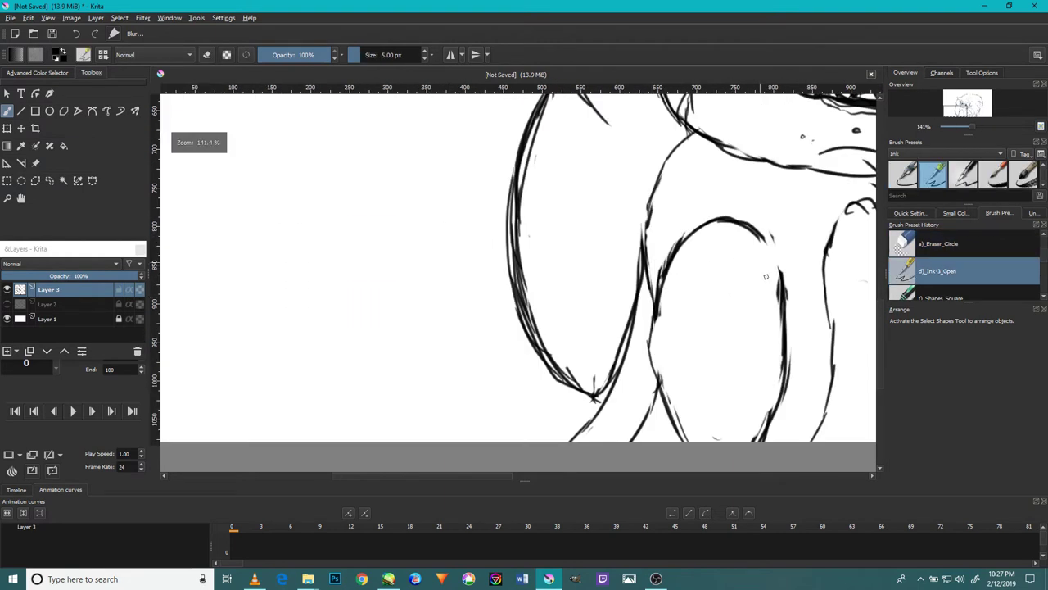
drag(763, 231, 783, 275)
drag(658, 340, 666, 399)
drag(657, 316, 658, 371)
mouse_move(662, 296)
mouse_down()
mouse_move(660, 381)
mouse_move(624, 441)
mouse_up()
drag(663, 378, 686, 437)
drag(665, 361, 660, 378)
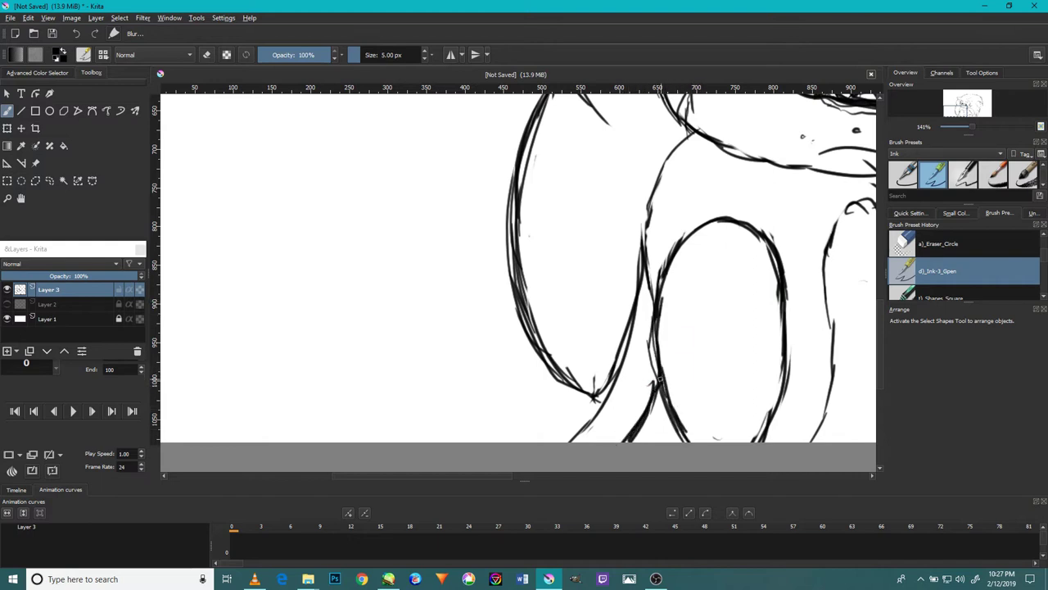
- Reinforce the lines meeting at the pointed lower tip of the long hanging quill beside the knee
drag(599, 419, 541, 354)
drag(598, 412, 626, 337)
scroll(607, 342, down, 2)
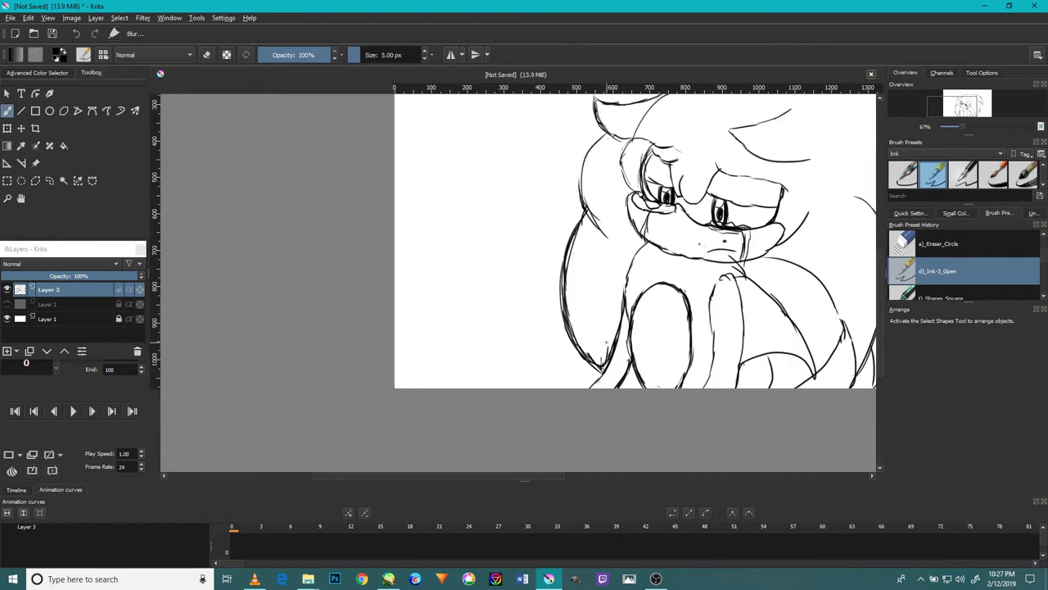
- Erase the sketchy inner strokes beneath the spiky upper back of the hair with the 26 px eraser
drag(864, 280, 662, 285)
drag(652, 321, 651, 369)
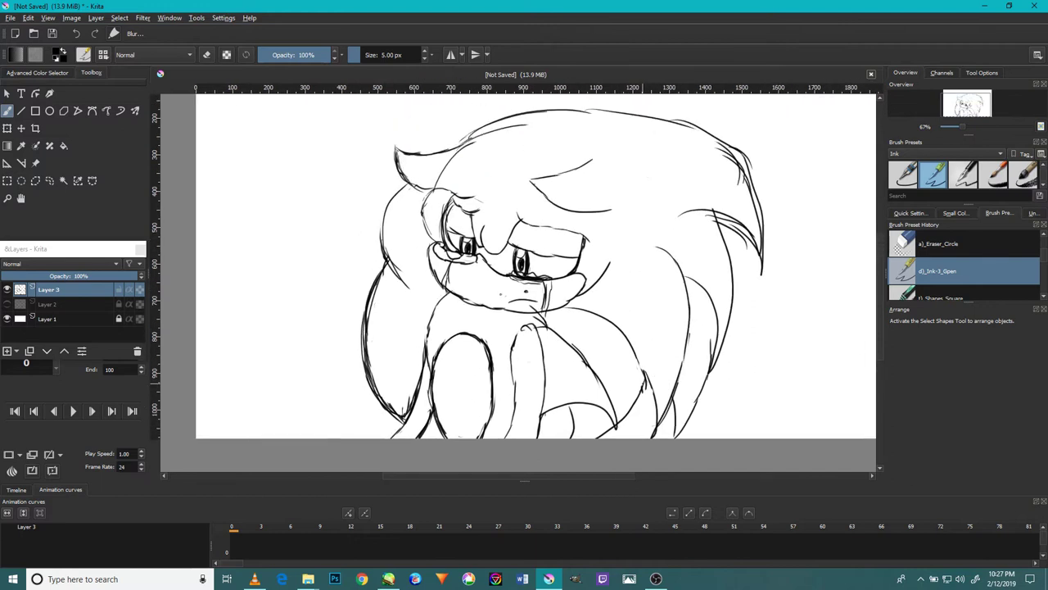
drag(572, 240, 593, 303)
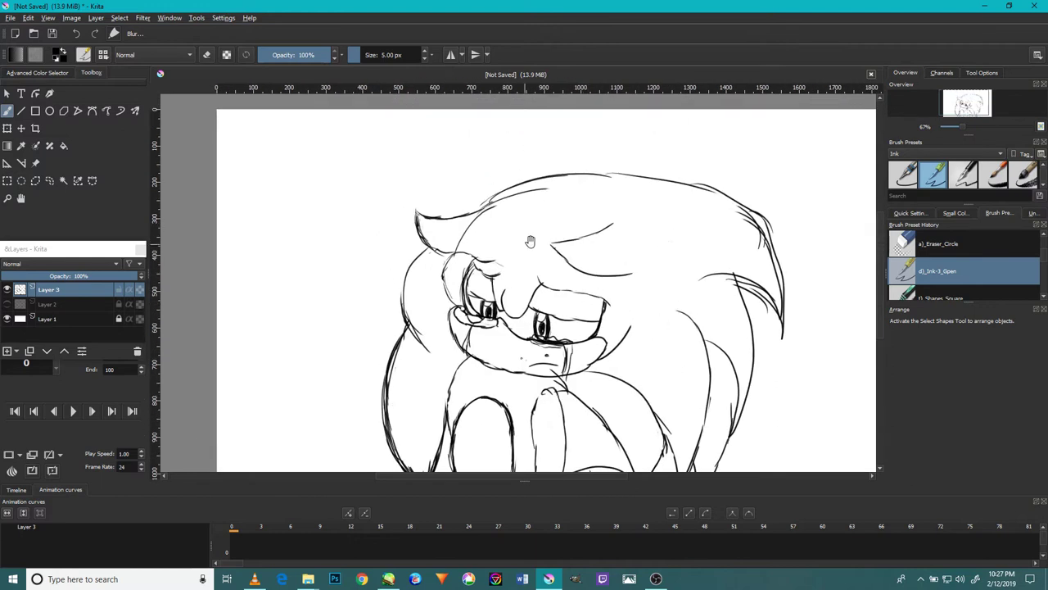
drag(553, 254, 556, 269)
drag(632, 288, 618, 324)
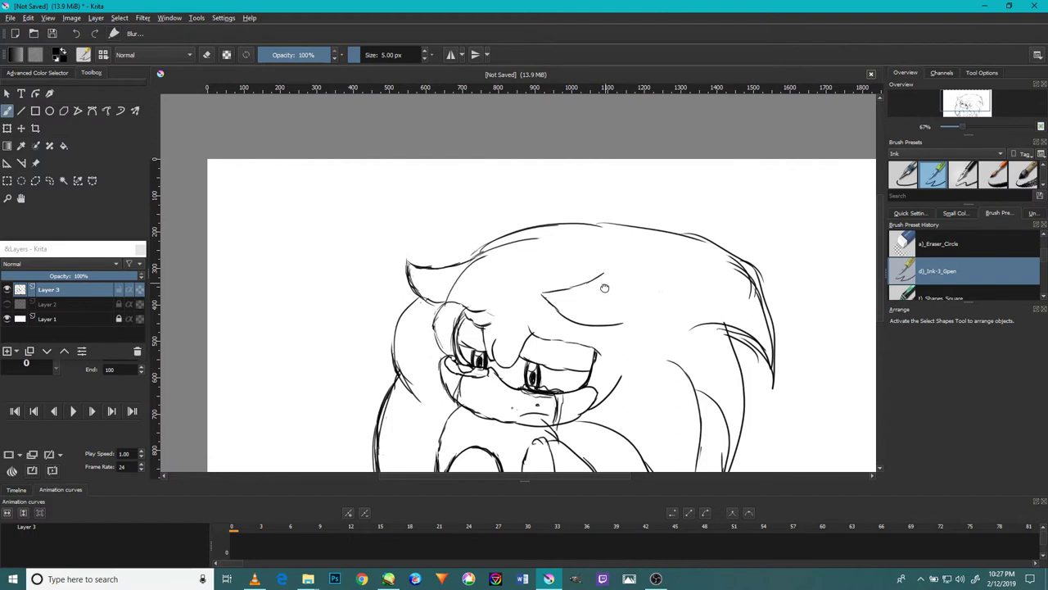
drag(604, 281, 632, 303)
key(slash)
scroll(508, 300, up, 2)
mouse_move(586, 213)
mouse_down()
mouse_move(525, 223)
mouse_move(530, 214)
mouse_up()
scroll(497, 262, down, 2)
scroll(799, 287, up, 2)
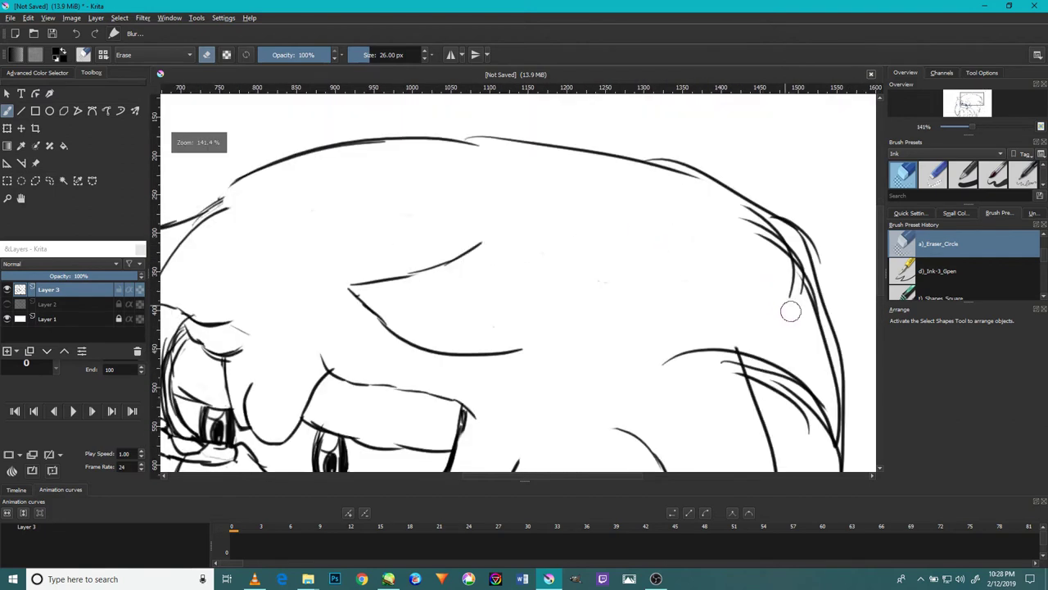
mouse_move(756, 257)
mouse_down()
mouse_move(774, 246)
mouse_move(710, 218)
mouse_up()
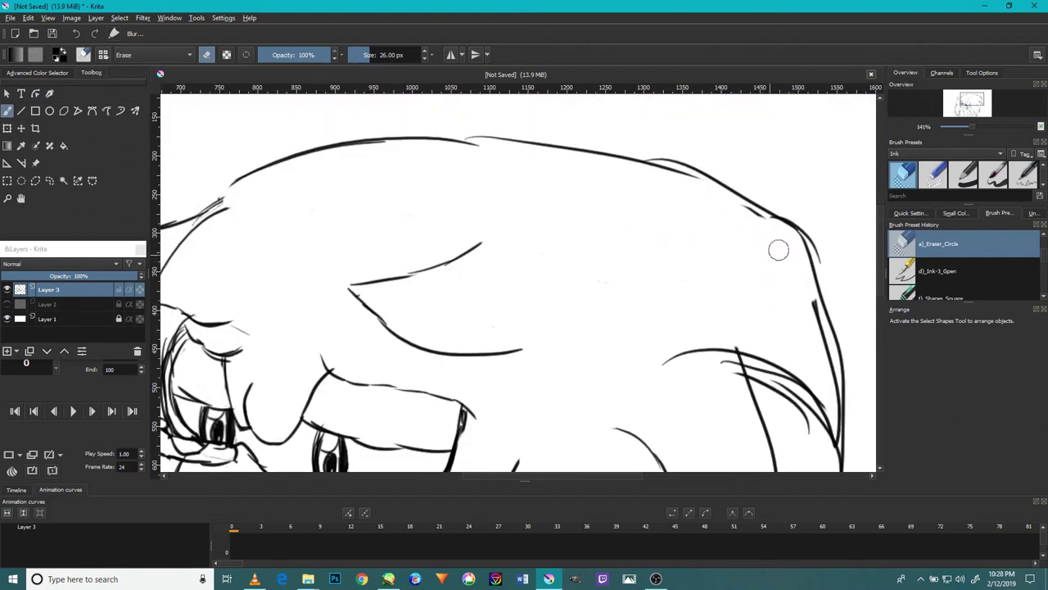
- Erase the overshooting outer stroke at the bend of the hair's upper back
scroll(791, 388, down, 2)
scroll(805, 370, up, 2)
drag(810, 282, 800, 240)
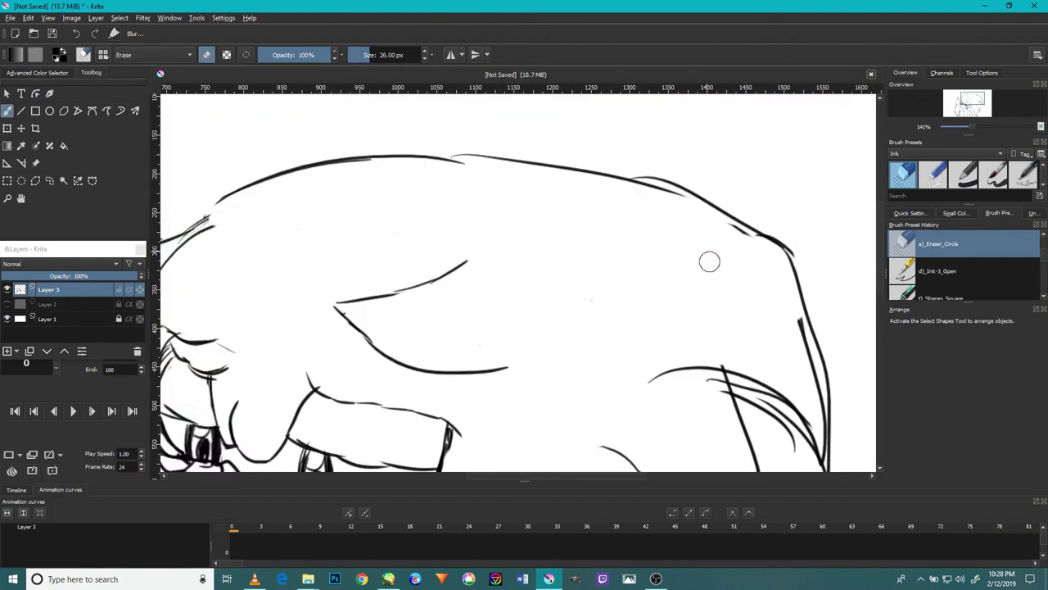
- Erase the sketchy inner strokes beneath the hair's drooping back spike and beside the adjoining quill line
scroll(715, 296, down, 2)
scroll(748, 384, up, 2)
mouse_move(755, 356)
mouse_down()
mouse_move(739, 335)
mouse_move(765, 345)
mouse_move(766, 362)
mouse_up()
drag(768, 231, 788, 337)
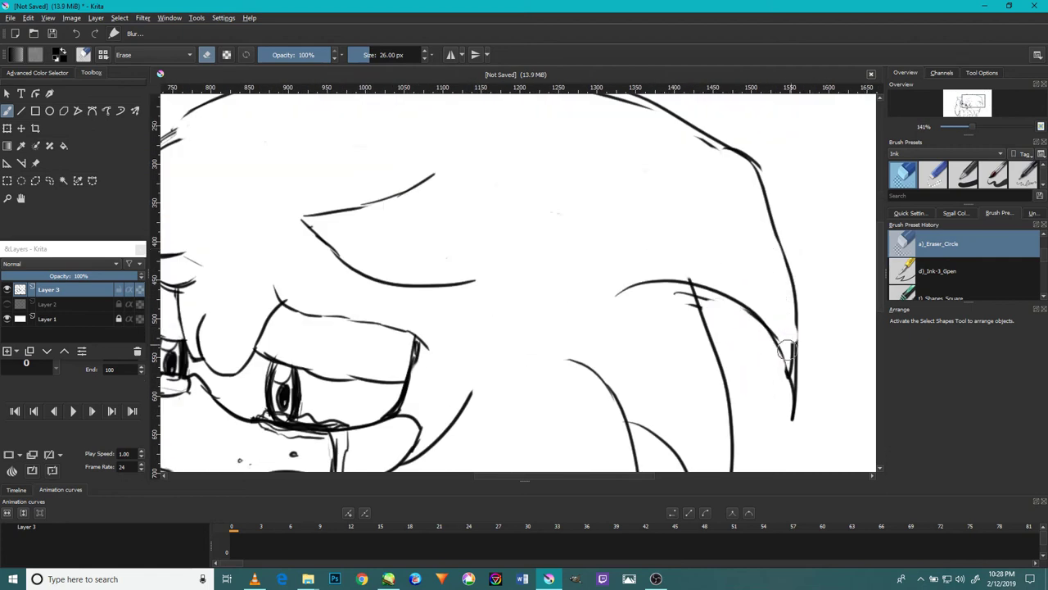
drag(687, 300, 685, 308)
scroll(675, 318, down, 2)
- Erase the hair's upper back outline between the crown and the drooping back spike
scroll(728, 240, up, 3)
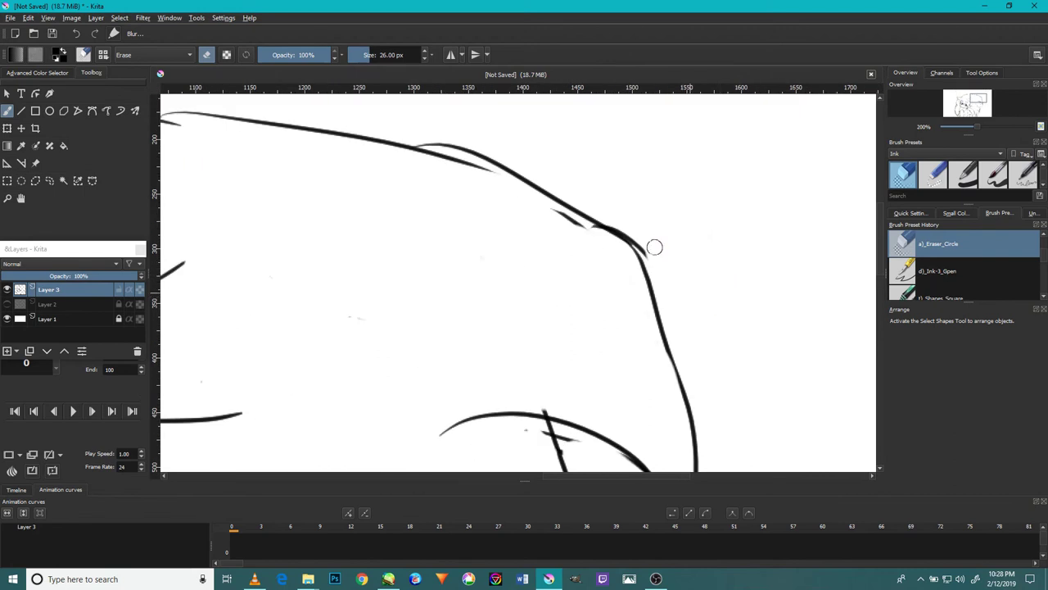
scroll(590, 230, down, 4)
scroll(547, 192, up, 3)
mouse_move(606, 222)
mouse_down()
mouse_move(455, 199)
mouse_move(533, 211)
mouse_move(681, 271)
mouse_move(665, 259)
mouse_up()
scroll(630, 311, down, 2)
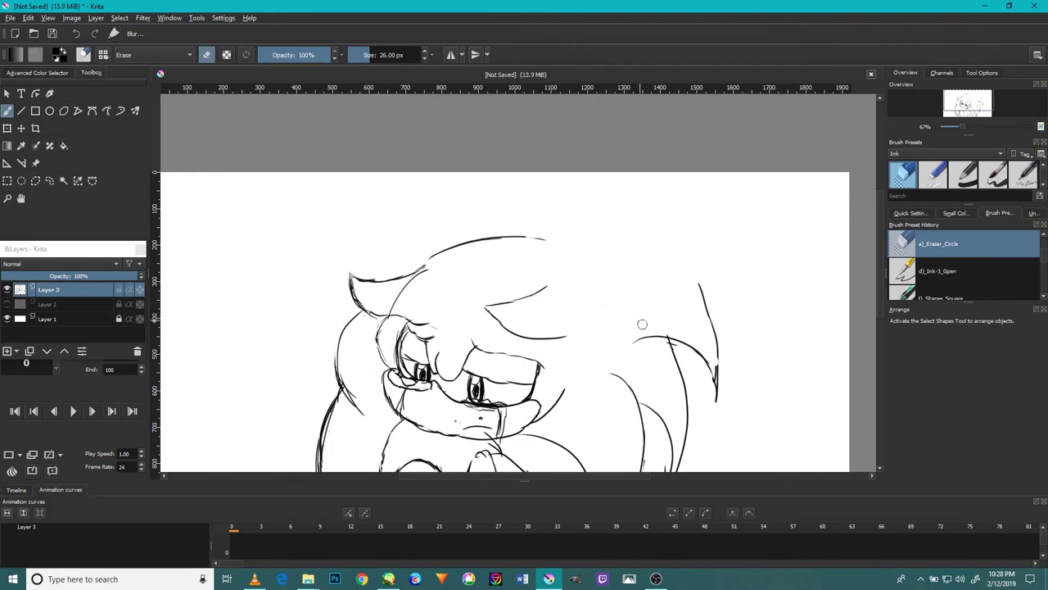
- Redraw the hair outline with the 5 px pen from the front tuft across the crown and down the upper back
key(slash)
scroll(391, 268, up, 2)
drag(438, 286, 492, 244)
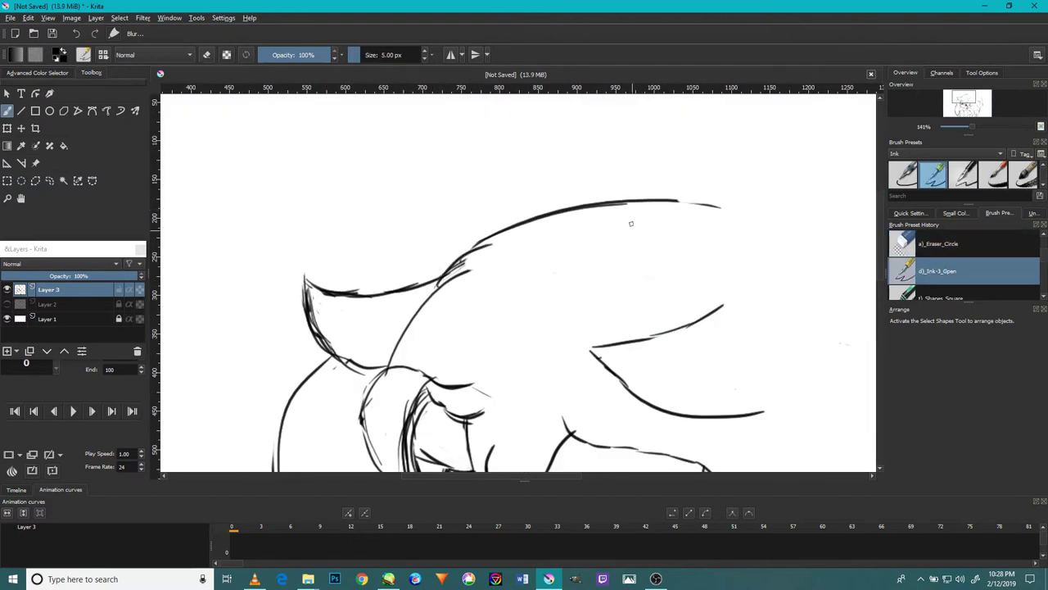
mouse_move(622, 206)
mouse_down()
mouse_move(748, 219)
mouse_move(498, 180)
mouse_move(762, 241)
mouse_up()
drag(668, 206, 831, 259)
drag(712, 216, 591, 173)
drag(633, 200, 477, 161)
drag(560, 174, 420, 160)
key(slash)
- Erase the doubled strokes along the crown and upper back of the hair with the 26 px eraser
scroll(577, 292, down, 3)
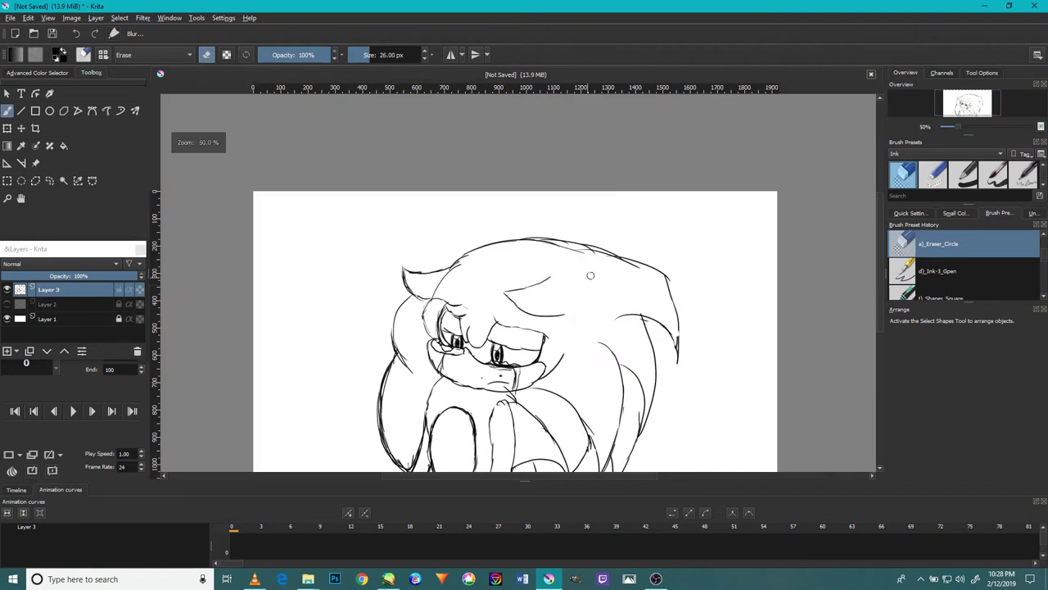
scroll(618, 268, up, 4)
drag(648, 249, 260, 154)
mouse_move(684, 259)
mouse_down()
mouse_move(635, 260)
mouse_move(651, 241)
mouse_up()
drag(389, 176, 437, 173)
drag(524, 189, 469, 181)
- Erase the hair's back outline from the end of the crown down to the drooping spike's tip
scroll(534, 233, down, 4)
scroll(601, 249, up, 3)
mouse_move(628, 320)
mouse_down()
mouse_move(616, 274)
mouse_move(652, 427)
mouse_move(648, 414)
mouse_up()
drag(606, 243, 472, 190)
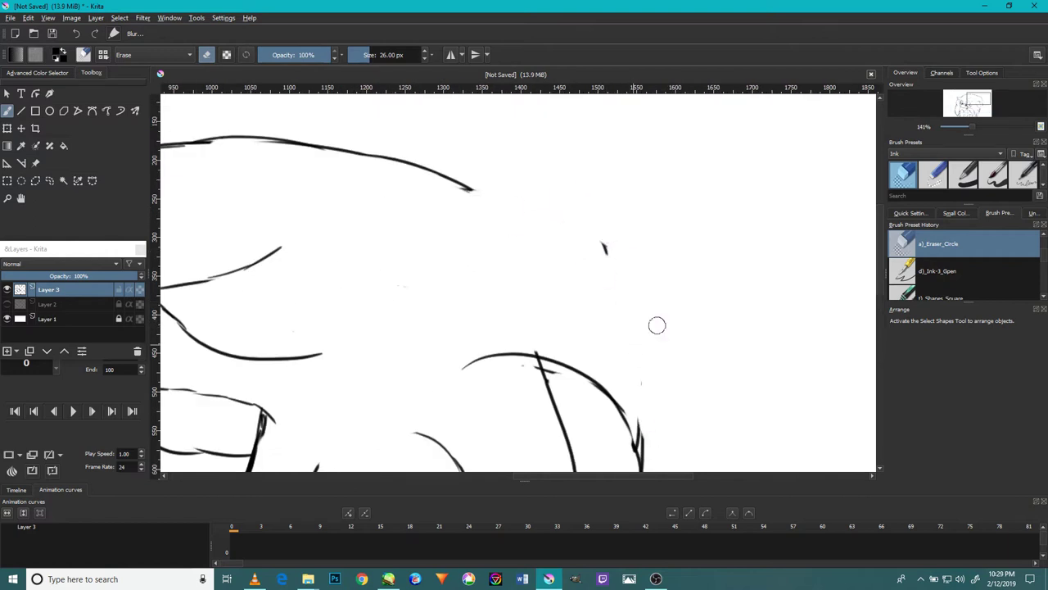
- Erase the stray crossing mark near the top of the back quill line and redraw the missing piece with the pen
scroll(599, 241, down, 4)
scroll(562, 371, up, 5)
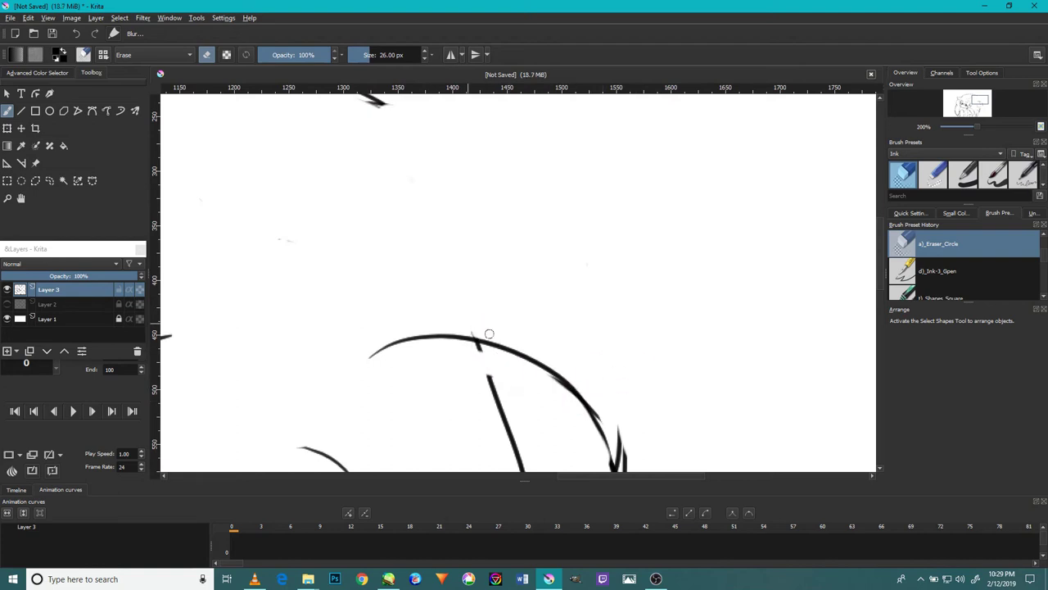
key(/)
drag(499, 390, 475, 342)
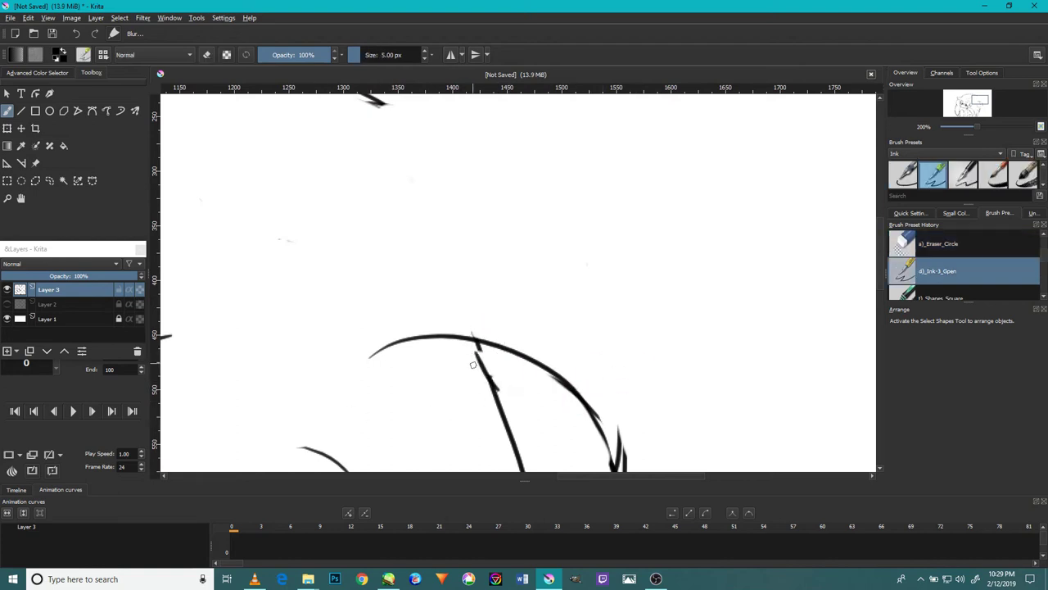
- Redraw the hair's back outline with the pen, from the crown's end down to the drooping spike's tip
scroll(481, 362, down, 1)
drag(482, 287, 530, 426)
drag(496, 266, 533, 388)
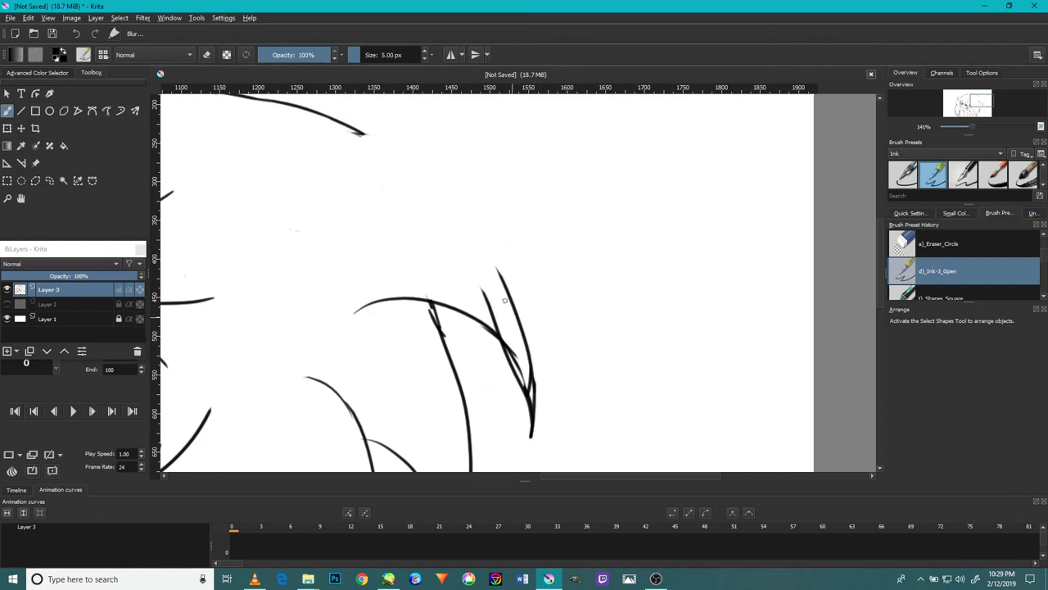
mouse_move(460, 235)
mouse_down()
mouse_move(420, 168)
mouse_move(349, 115)
mouse_up()
mouse_move(327, 123)
mouse_down()
mouse_move(398, 160)
mouse_move(427, 202)
mouse_up()
scroll(359, 142, down, 3)
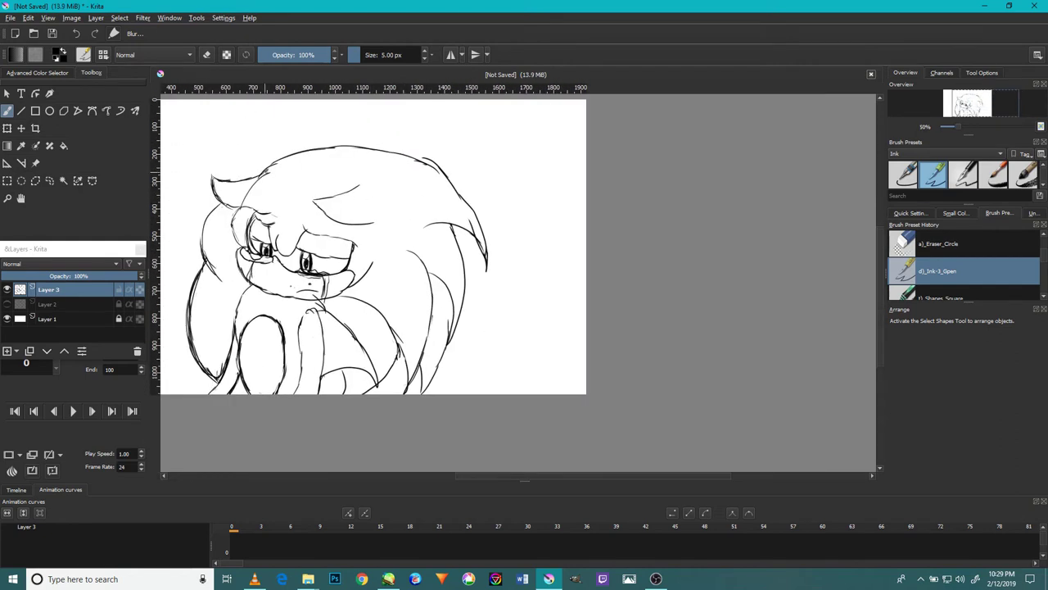
scroll(293, 209, up, 2)
click(36, 180)
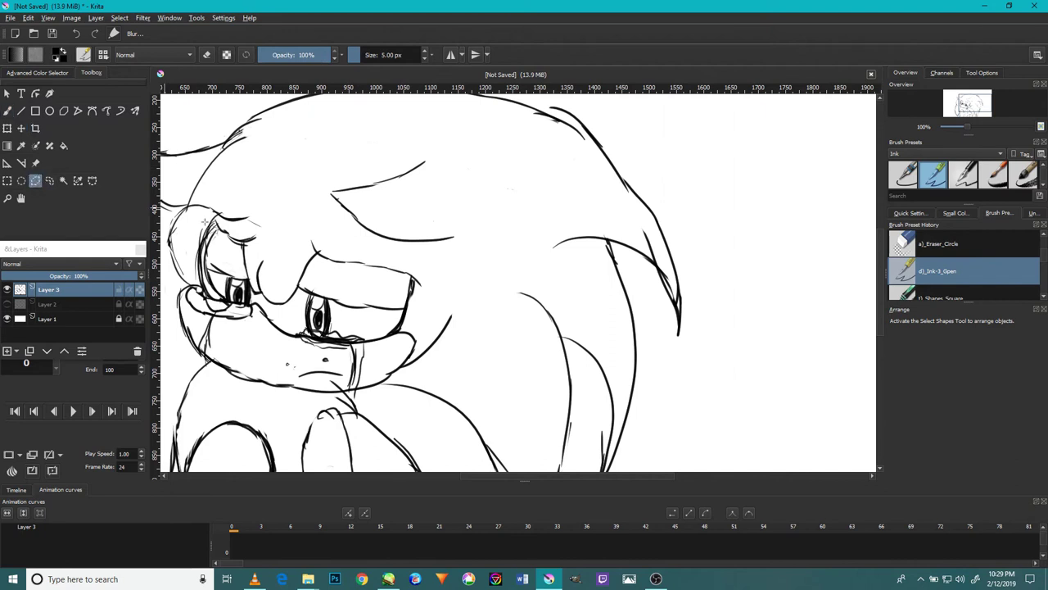
click(6, 112)
click(76, 34)
drag(288, 167, 453, 174)
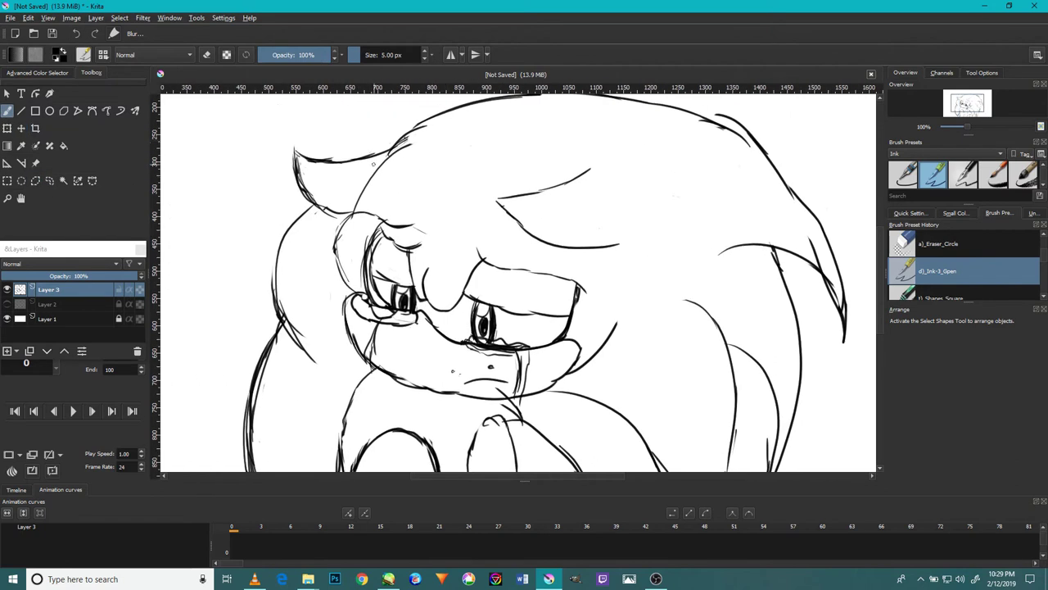
- Erase the doubled strokes along the outer side of the left eye and the stray thin line beneath the fringe
ctrl+scroll(376, 222, up, 5)
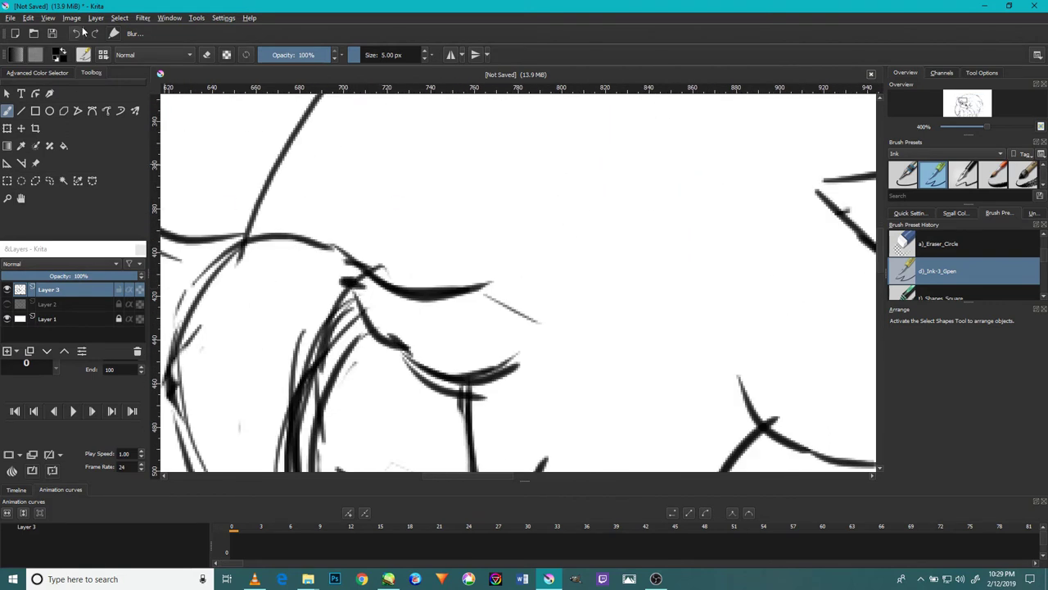
key(slash)
mouse_move(333, 296)
mouse_down()
mouse_move(357, 286)
mouse_move(326, 306)
mouse_move(322, 333)
mouse_move(336, 324)
mouse_move(301, 355)
mouse_move(326, 372)
mouse_up()
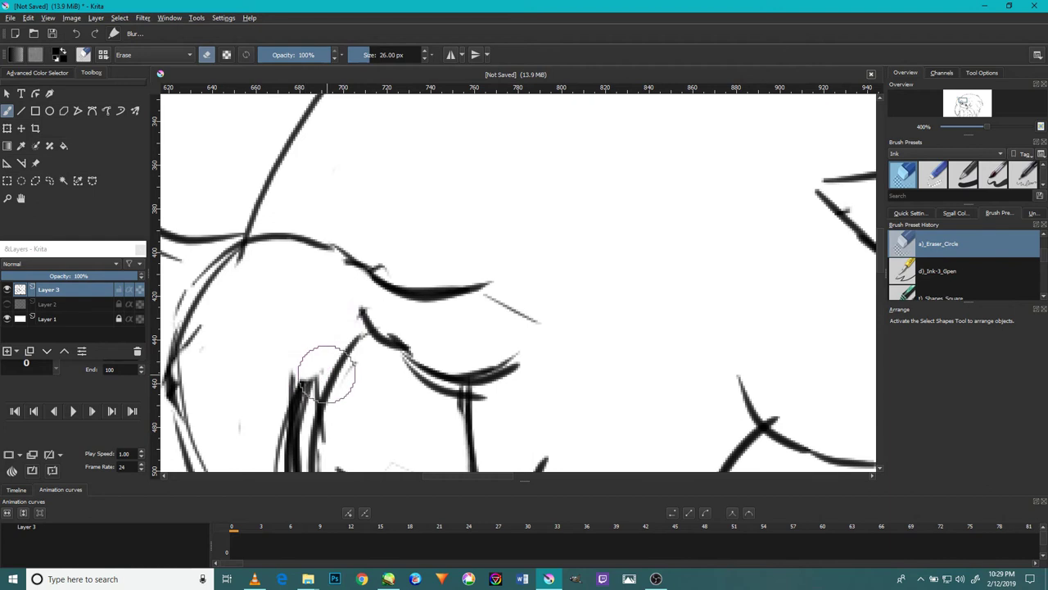
ctrl+scroll(326, 373, down, 3)
ctrl+scroll(316, 389, up, 1)
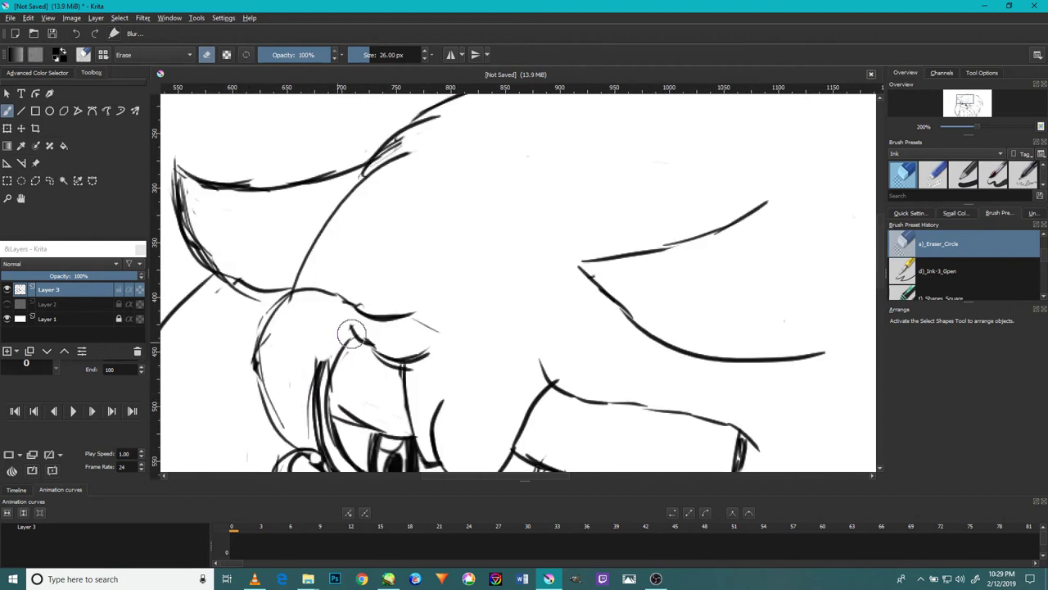
ctrl+scroll(426, 328, down, 4)
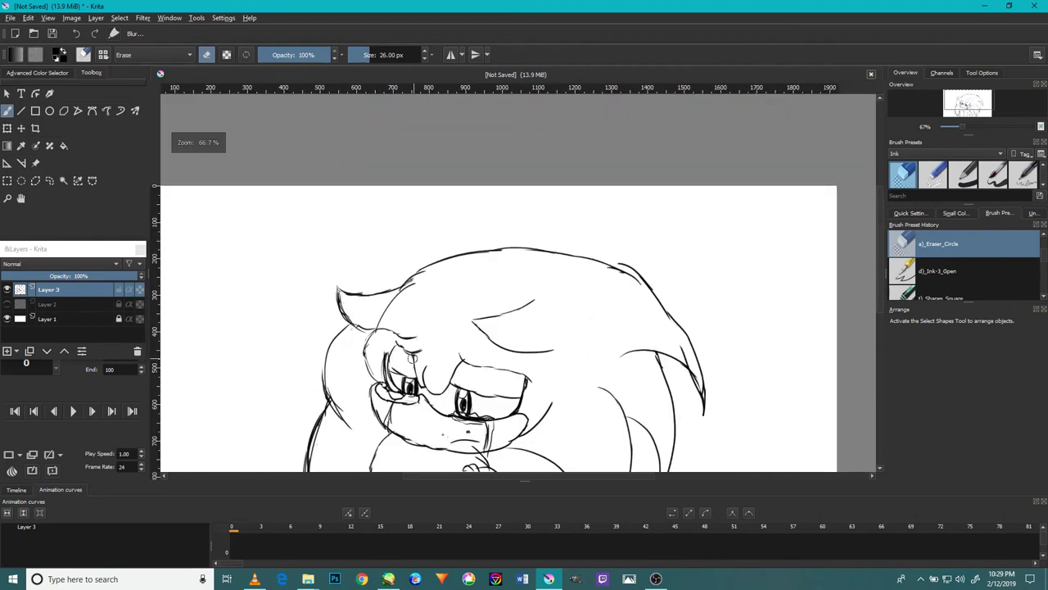
ctrl+scroll(412, 358, up, 4)
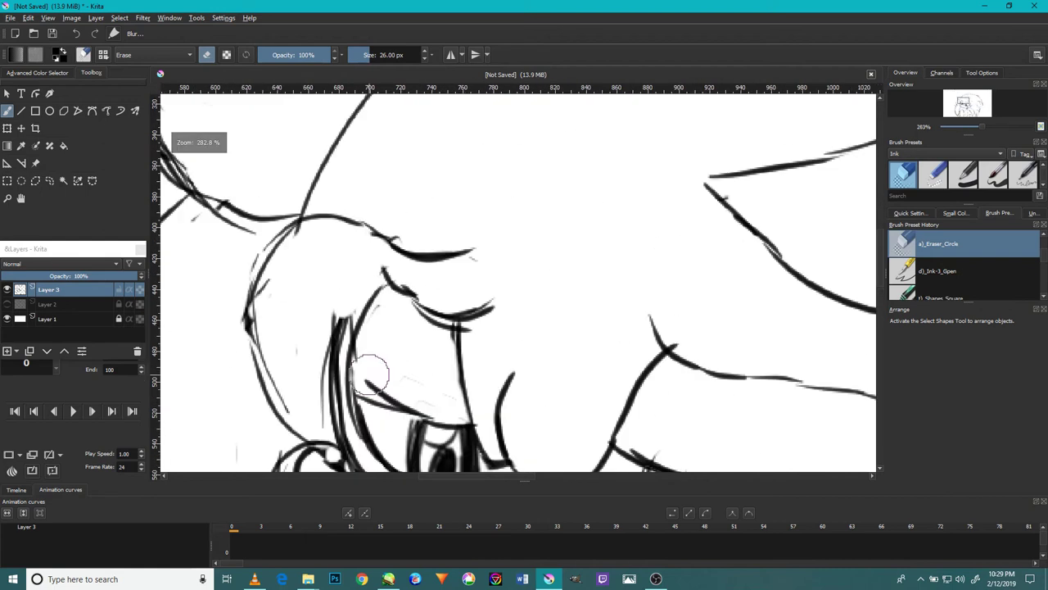
mouse_move(322, 316)
mouse_down()
mouse_move(318, 413)
mouse_move(324, 379)
mouse_move(336, 429)
mouse_up()
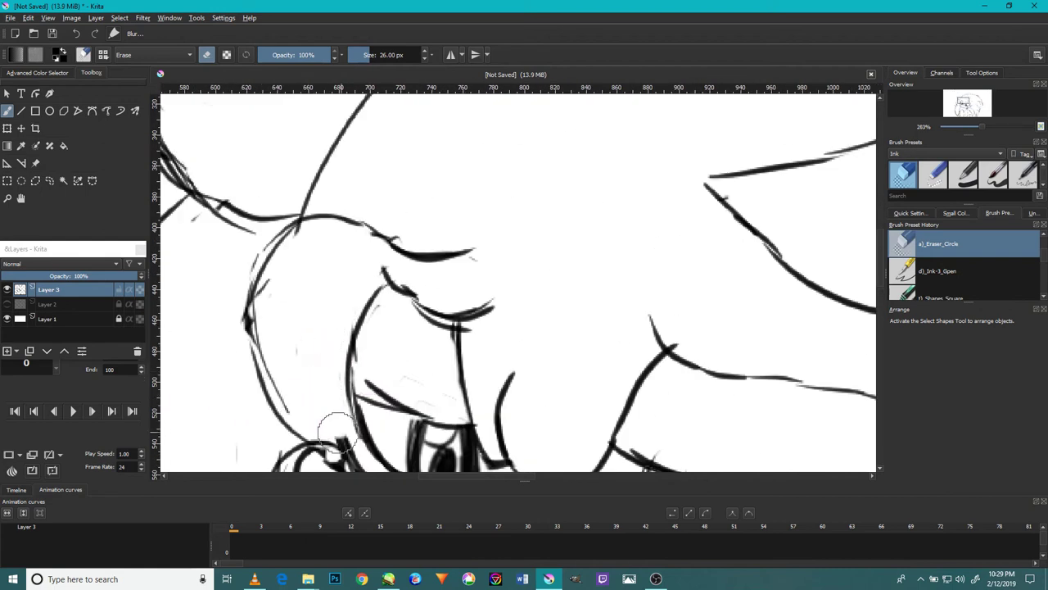
ctrl+scroll(324, 422, down, 3)
- Outline the curved brow and cheek line around the left eye with a polygonal selection
key(slash)
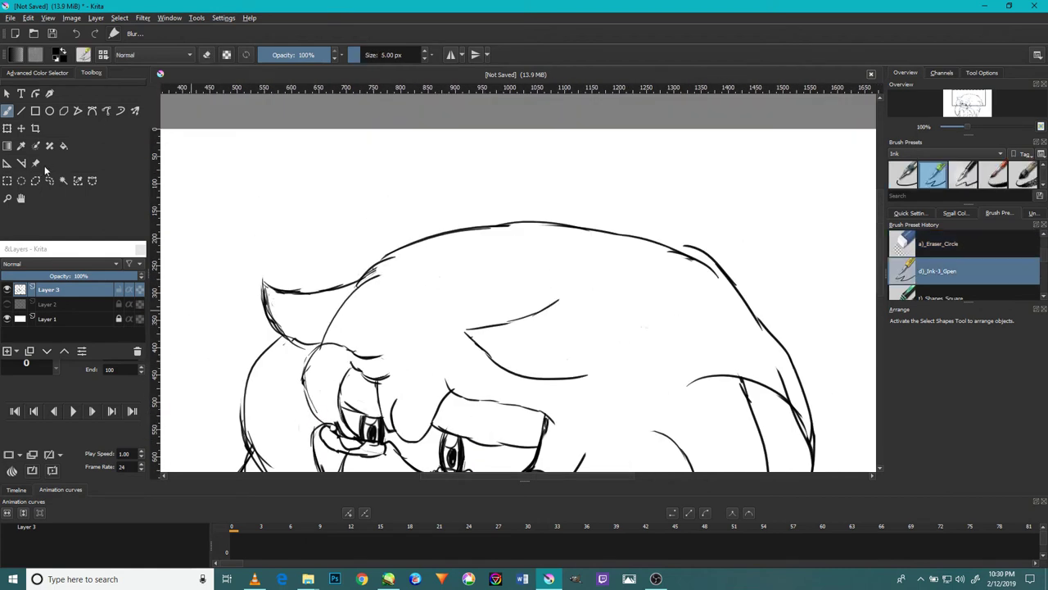
scroll(350, 402, up, 3)
scroll(305, 411, down, 2)
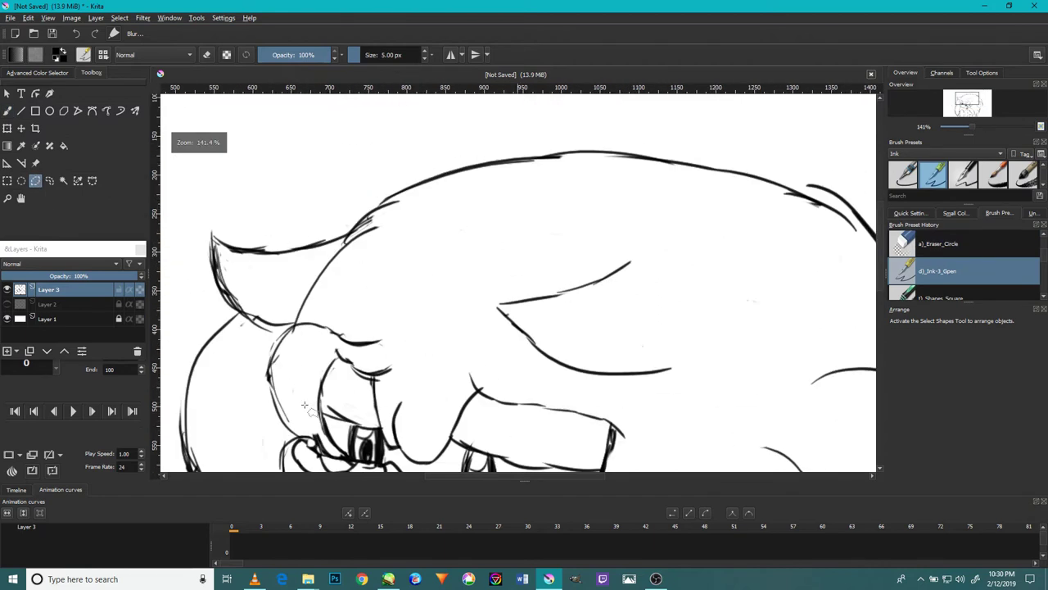
click(301, 440)
click(250, 414)
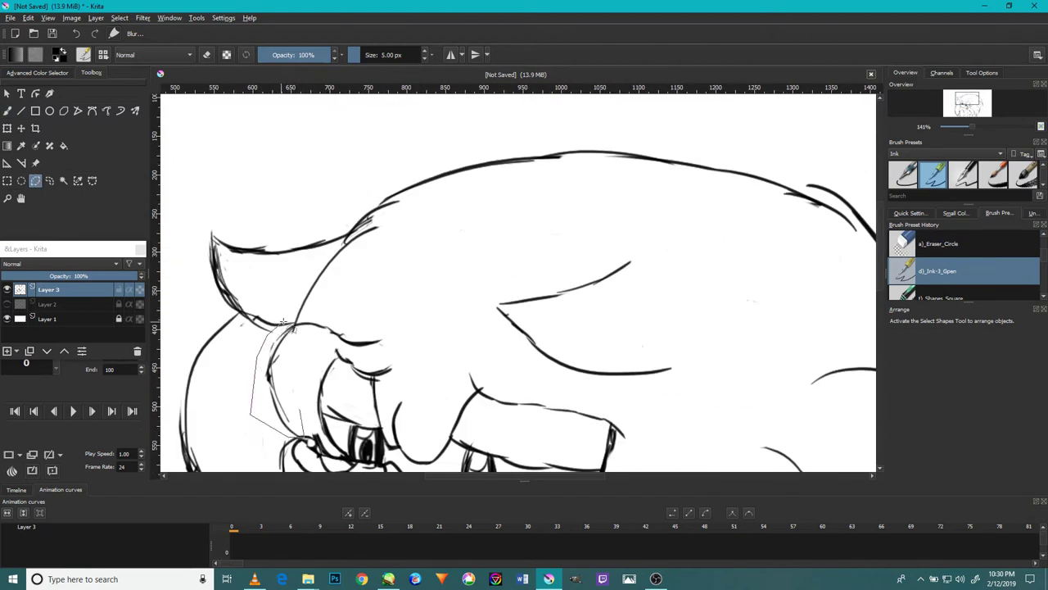
click(396, 337)
click(379, 353)
click(308, 398)
click(300, 409)
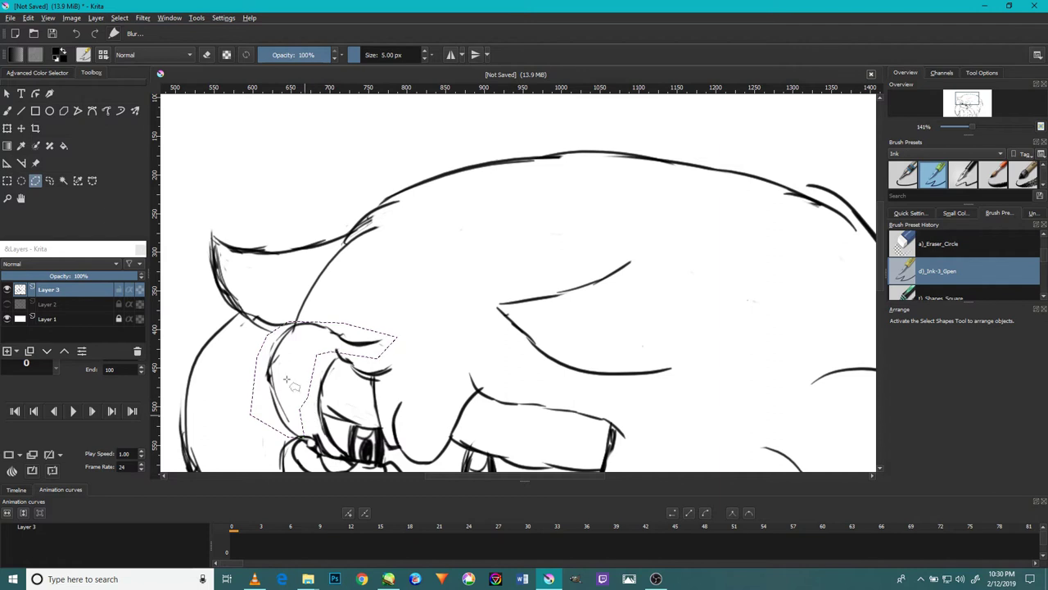
- Copy the selected brow and cheek line and paste it as a new layer
click(29, 20)
click(53, 69)
click(30, 18)
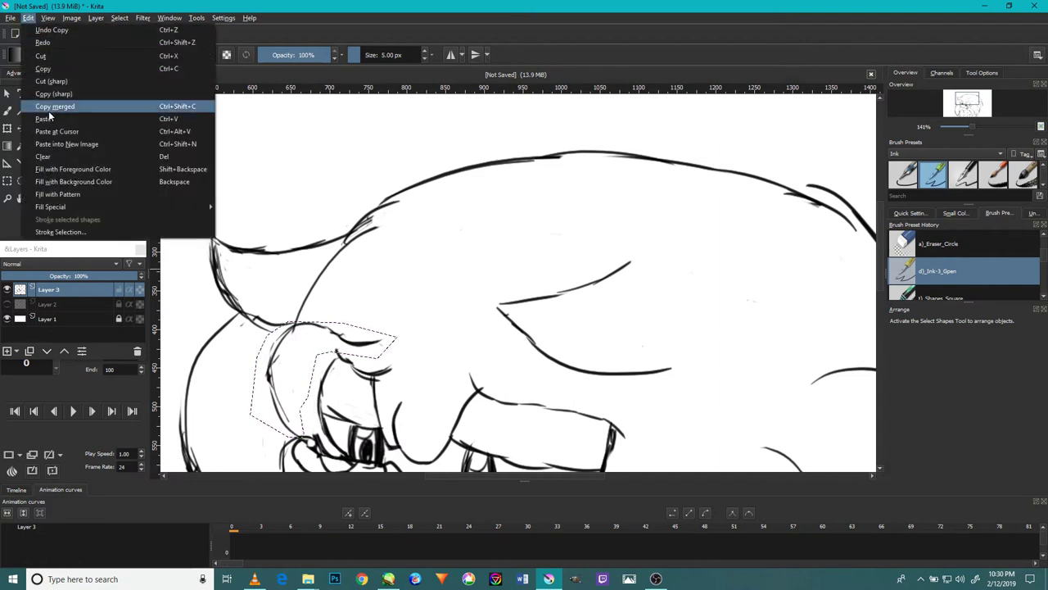
click(41, 104)
- Move the pasted curve over to the right eye and mirror it horizontally with the Transform tool
click(18, 131)
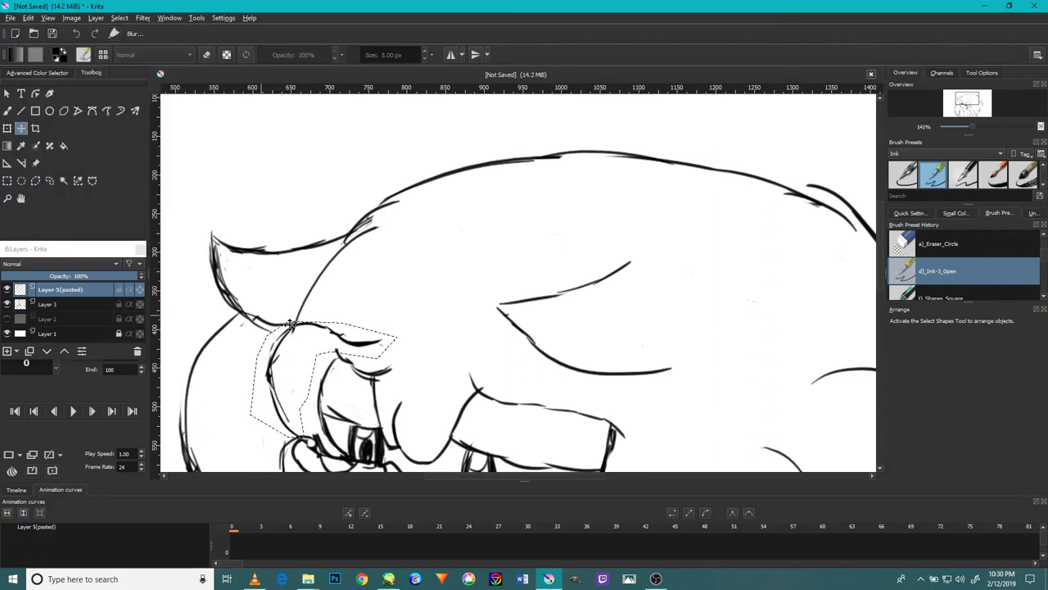
drag(315, 360, 677, 337)
click(7, 128)
drag(756, 357, 428, 331)
scroll(606, 332, down, 2)
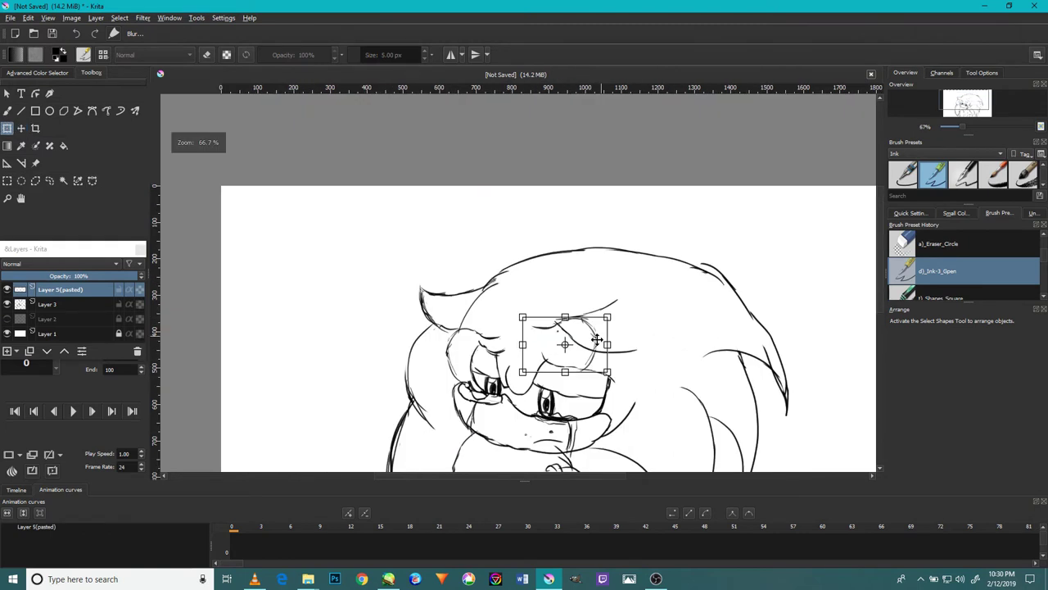
- Rotate and position the mirrored curve around the outer side of the right eye, and apply the transformation
drag(580, 342, 620, 376)
key(ctrl+z)
mouse_move(664, 410)
mouse_down()
mouse_move(674, 365)
mouse_move(653, 416)
mouse_up()
key(ctrl+z)
drag(624, 384, 627, 383)
scroll(666, 365, up, 2)
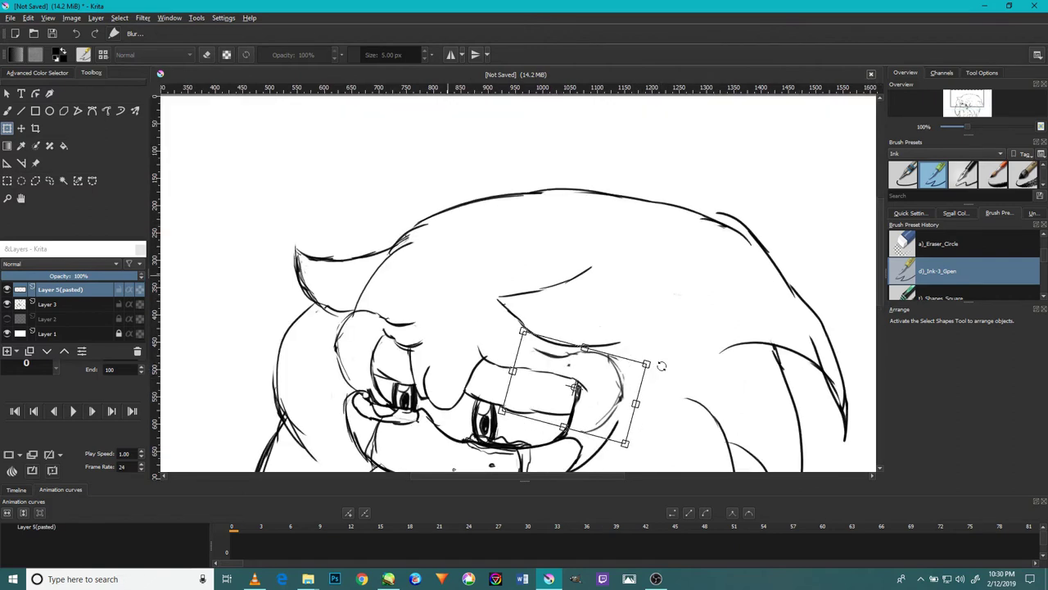
drag(677, 352, 650, 359)
drag(590, 384, 591, 383)
drag(648, 363, 646, 357)
drag(614, 372, 619, 381)
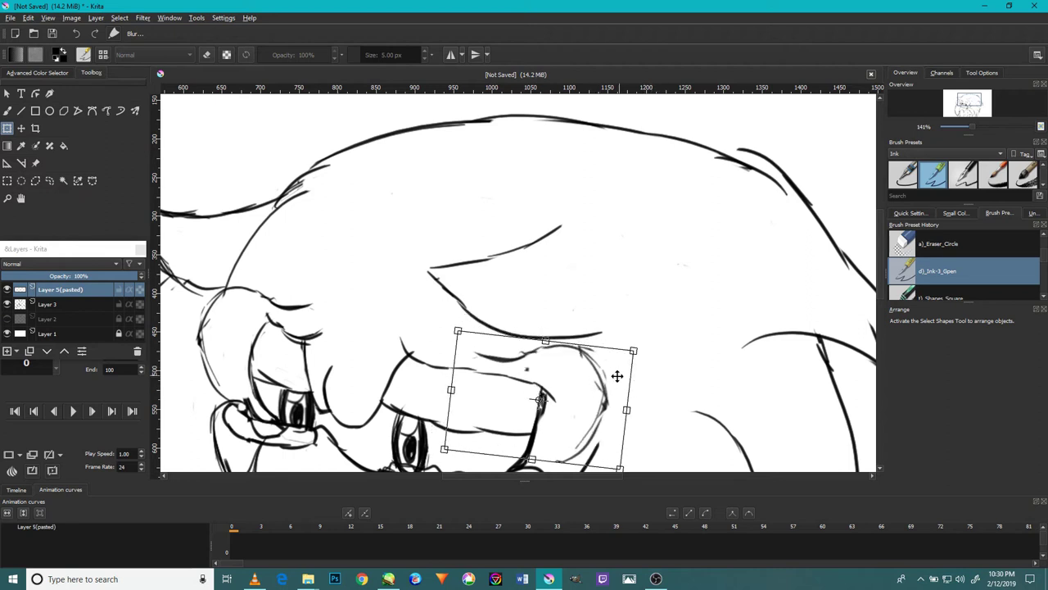
key(Return)
- Clear the selection and merge the pasted layer into Layer 3 below it
key(minus)
key(minus)
key(minus)
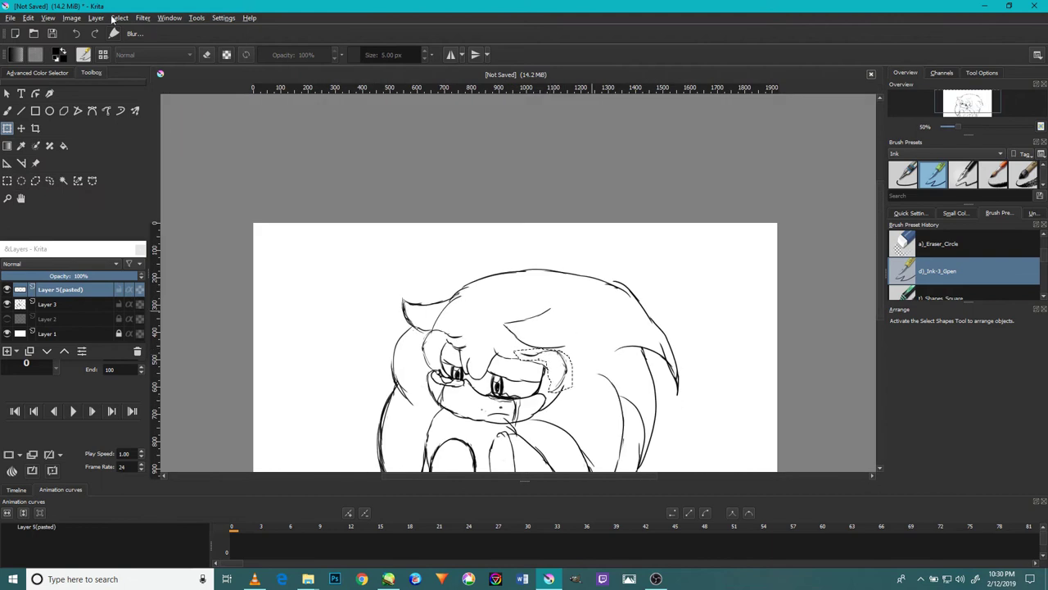
click(126, 18)
click(136, 41)
scroll(558, 350, up, 2)
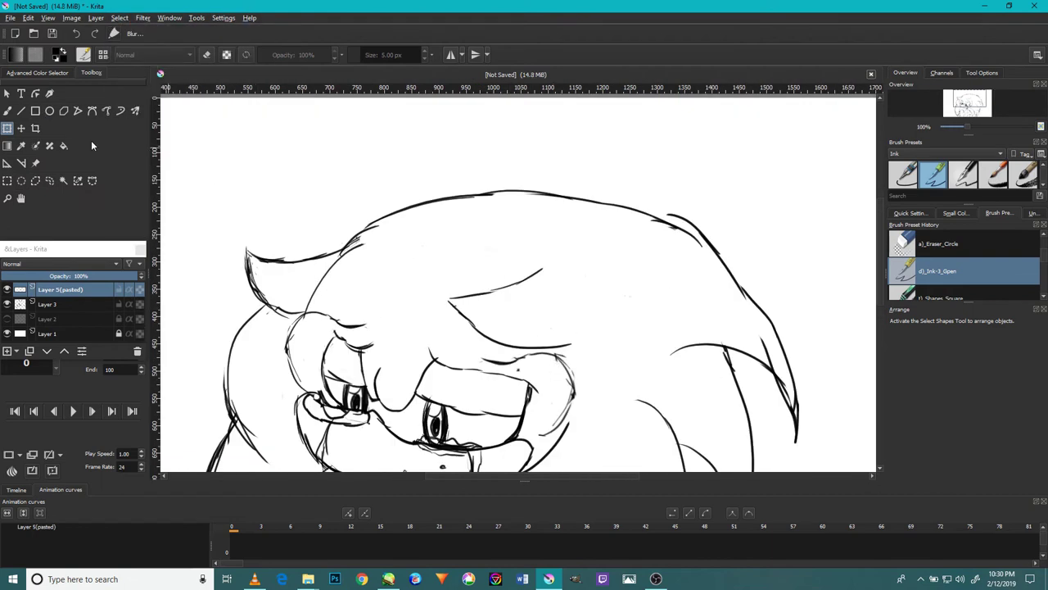
right_click(78, 292)
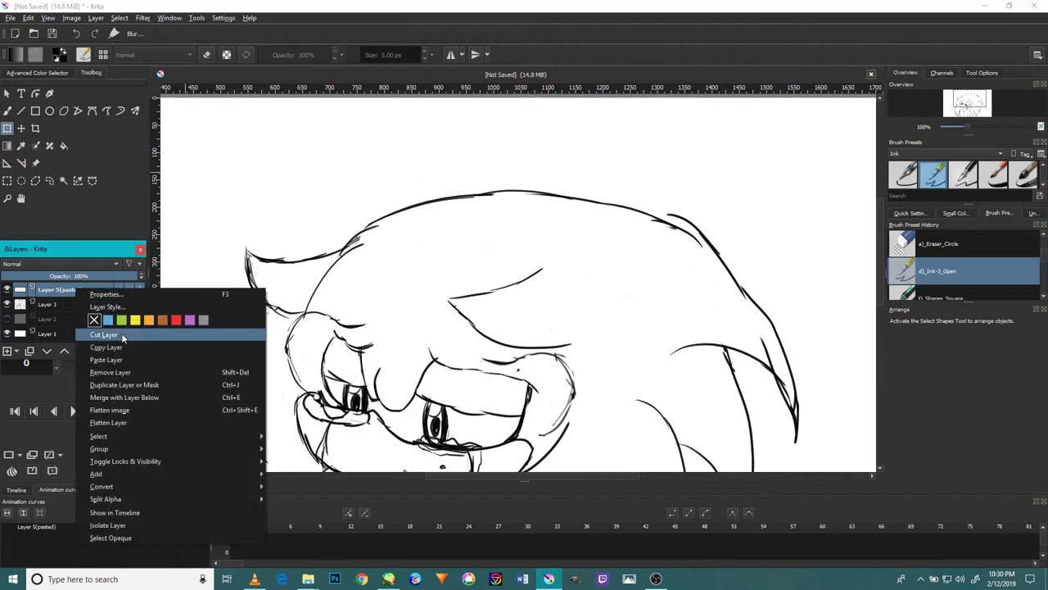
click(131, 400)
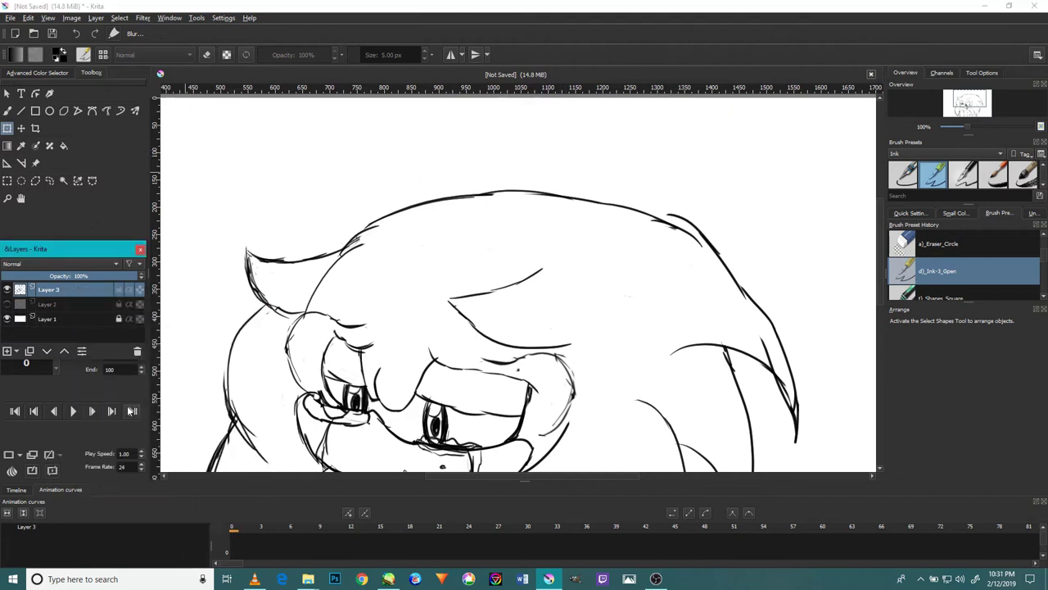
- Erase the doubled strokes where the hair's crown meets the upper back
key(e)
click(698, 222)
drag(719, 250, 672, 214)
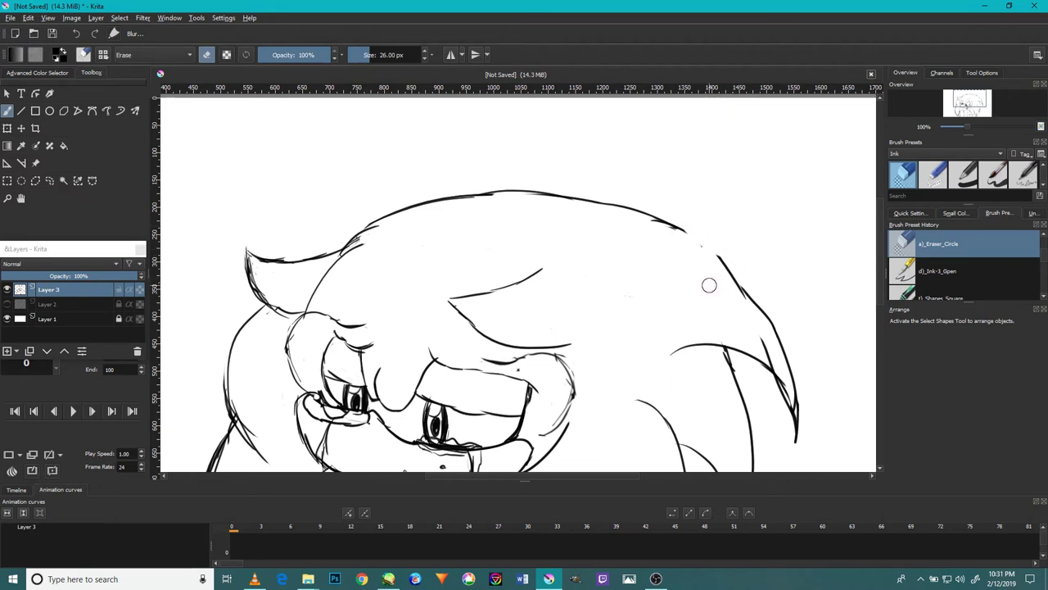
- Redraw and thicken the hair's back outline with the 5 px pen, from the erased gap down to the spike's tip
click(7, 111)
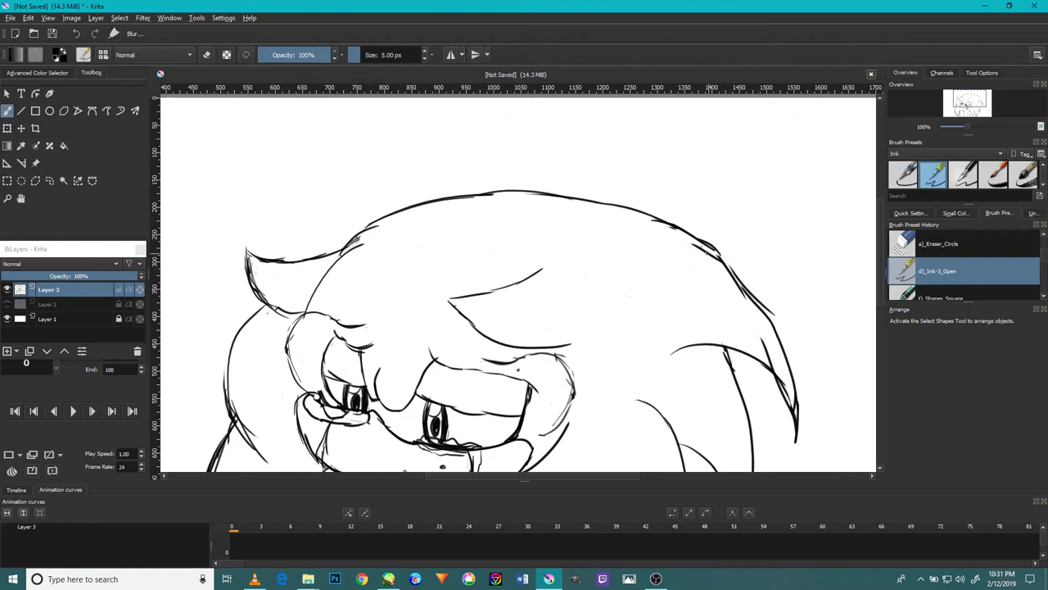
drag(802, 407, 776, 321)
drag(793, 343, 744, 265)
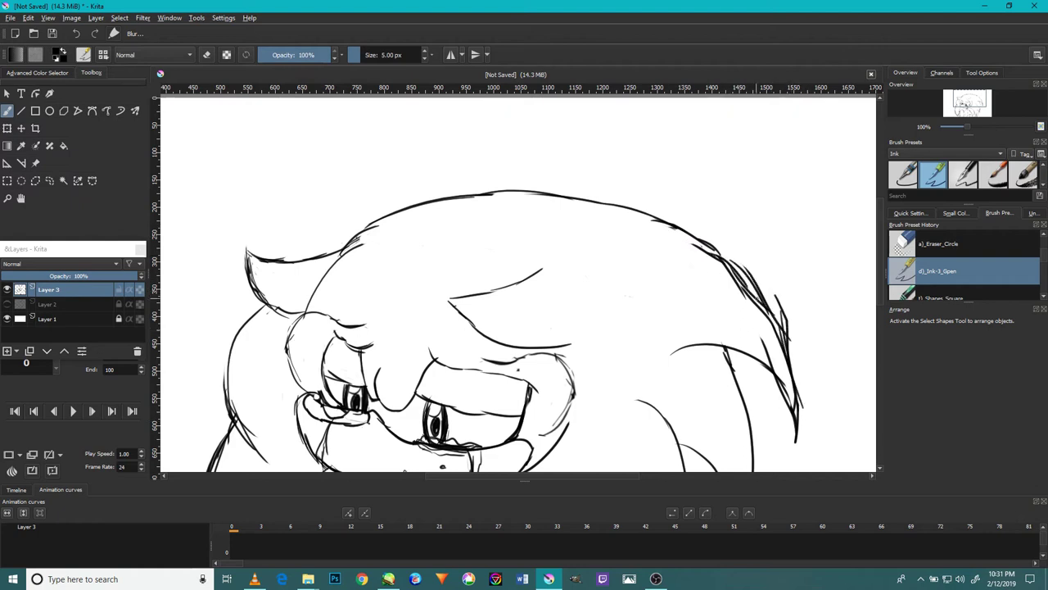
scroll(674, 297, down, 3)
scroll(667, 280, up, 2)
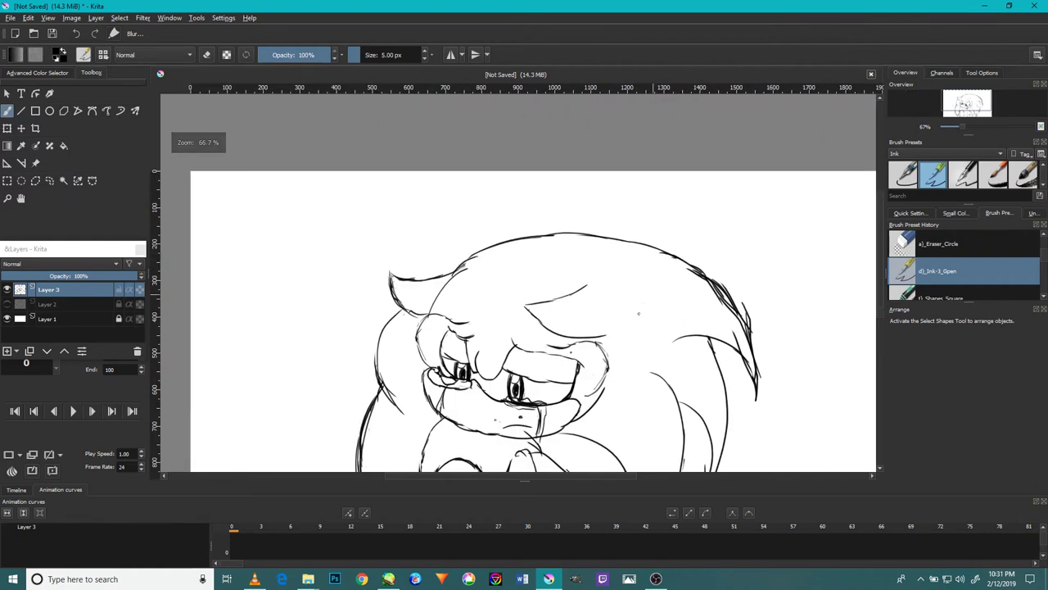
- Thicken the upper eyelid line of the left eye with the 5 px pen
scroll(467, 365, up, 6)
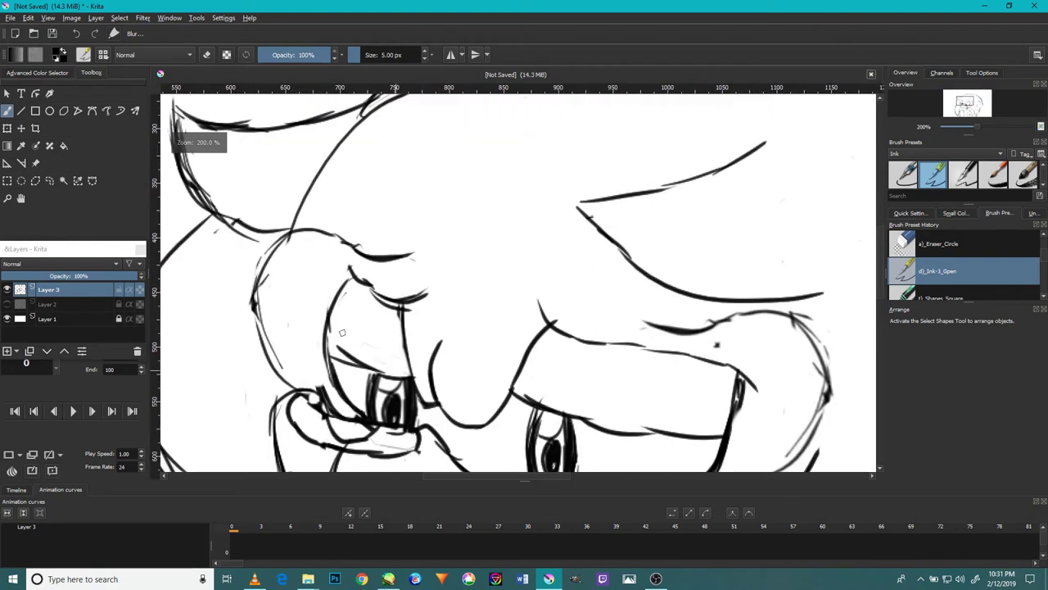
drag(425, 398, 360, 388)
mouse_move(414, 398)
mouse_down()
mouse_move(331, 382)
mouse_move(420, 398)
mouse_move(306, 362)
mouse_move(372, 388)
mouse_move(334, 375)
mouse_move(310, 360)
mouse_up()
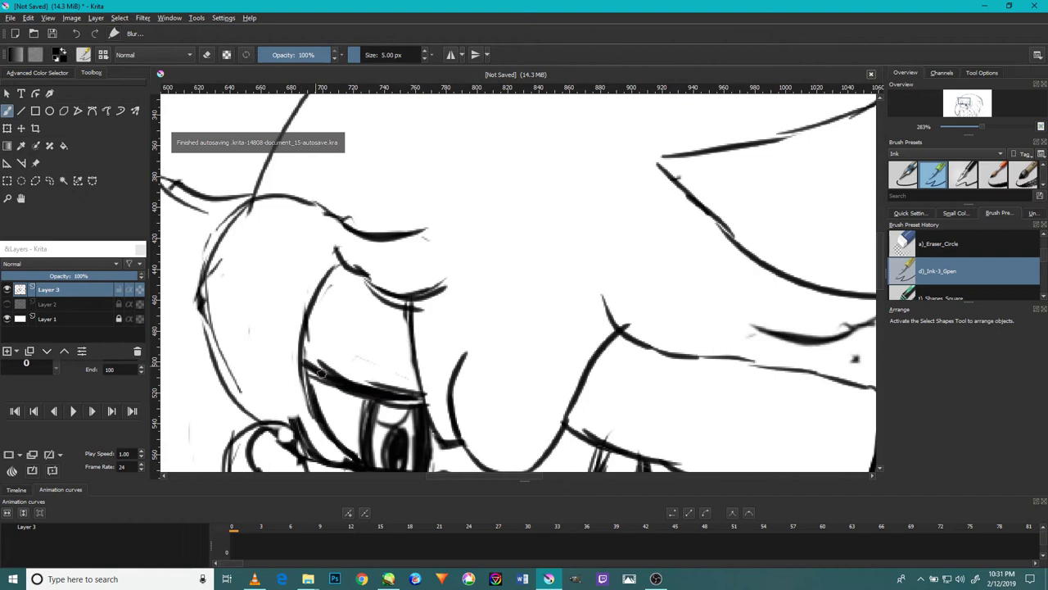
mouse_move(424, 397)
mouse_down()
mouse_move(362, 394)
mouse_move(316, 361)
mouse_up()
drag(359, 383, 299, 353)
- Thicken the left eye's outer contour from its lower corner up to the brow, and darken the brow line above it
drag(352, 459, 297, 383)
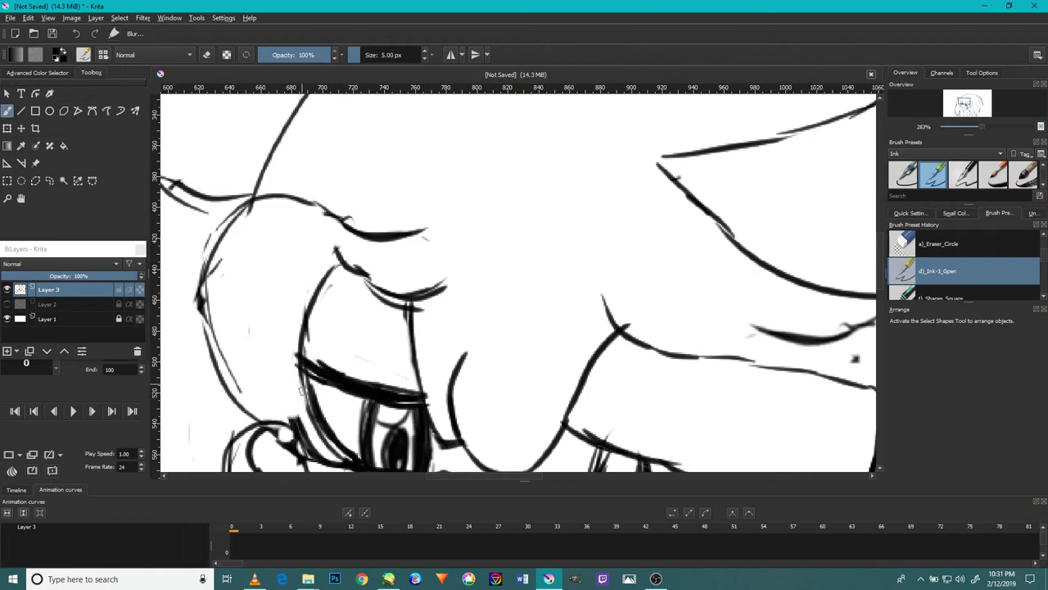
drag(321, 438, 300, 329)
mouse_move(306, 407)
mouse_down()
mouse_move(313, 287)
mouse_move(334, 272)
mouse_up()
drag(297, 340, 333, 262)
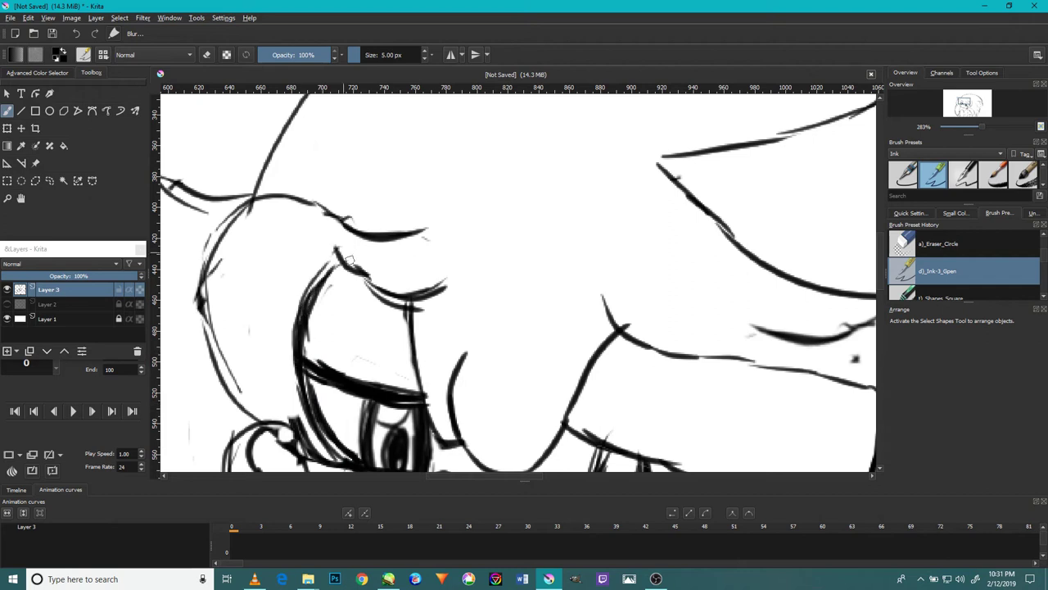
mouse_move(304, 322)
mouse_down()
mouse_move(335, 262)
mouse_move(318, 344)
mouse_move(331, 413)
mouse_up()
drag(293, 321, 329, 439)
drag(287, 344, 344, 459)
mouse_move(288, 366)
mouse_down()
mouse_move(322, 279)
mouse_move(362, 240)
mouse_up()
mouse_move(452, 289)
mouse_down()
mouse_move(389, 296)
mouse_move(352, 273)
mouse_move(335, 244)
mouse_up()
- Thicken the eyelid line across the right eye, from its inner corner to its outer edge
scroll(387, 284, down, 3)
scroll(534, 361, up, 3)
mouse_move(592, 349)
mouse_down()
mouse_move(545, 358)
mouse_move(409, 321)
mouse_up()
drag(479, 342, 377, 316)
mouse_move(437, 334)
mouse_down()
mouse_move(331, 293)
mouse_move(410, 320)
mouse_move(313, 301)
mouse_move(301, 293)
mouse_move(340, 304)
mouse_move(298, 287)
mouse_move(366, 327)
mouse_up()
drag(292, 288, 359, 329)
mouse_move(338, 320)
mouse_down()
mouse_move(528, 359)
mouse_move(560, 351)
mouse_up()
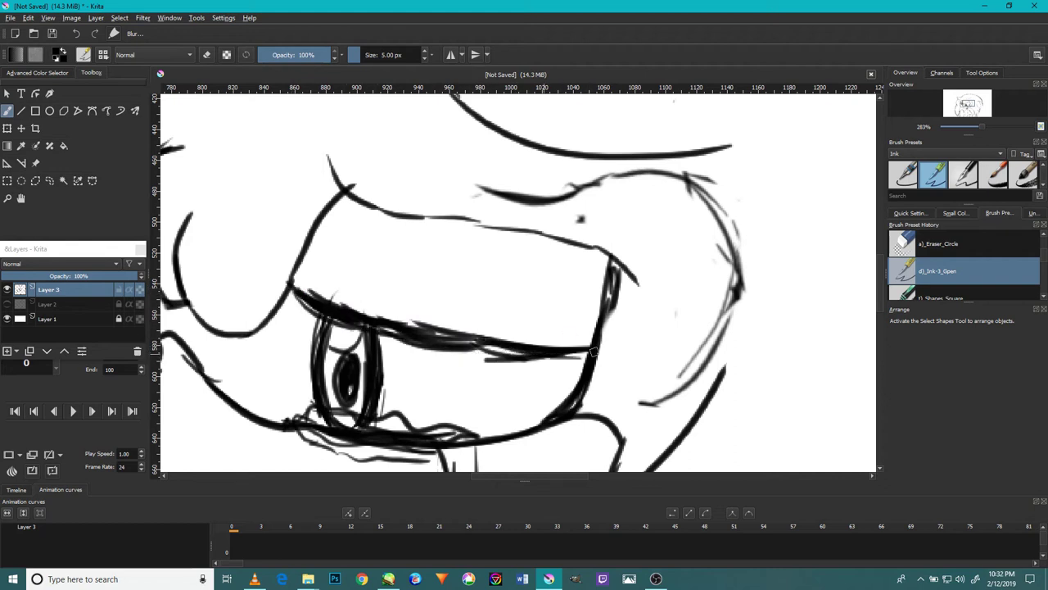
- Darken the outer edge of the right eye between the lower lash line and the eyelid
drag(577, 406, 605, 321)
drag(595, 361, 613, 298)
scroll(583, 306, down, 2)
scroll(618, 250, up, 3)
mouse_move(584, 203)
mouse_down()
mouse_move(506, 230)
mouse_move(410, 227)
mouse_move(438, 235)
mouse_move(565, 212)
mouse_move(665, 211)
mouse_move(691, 230)
mouse_up()
scroll(687, 276, down, 4)
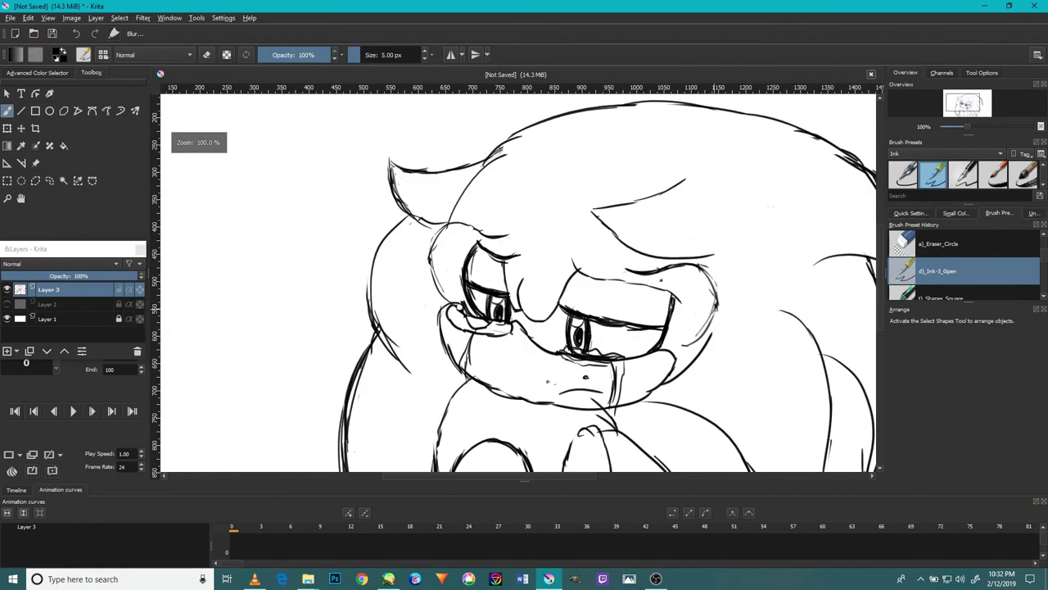
- Thicken the curved contour around the right eye, from the cheek up the outer side and across the top
scroll(714, 307, up, 3)
mouse_move(661, 373)
mouse_down()
mouse_move(723, 280)
mouse_move(693, 308)
mouse_move(710, 297)
mouse_move(704, 235)
mouse_move(720, 257)
mouse_move(709, 203)
mouse_move(656, 167)
mouse_up()
drag(694, 335, 628, 378)
drag(724, 264, 714, 200)
mouse_move(681, 161)
mouse_down()
mouse_move(628, 152)
mouse_move(567, 171)
mouse_up()
scroll(599, 208, down, 3)
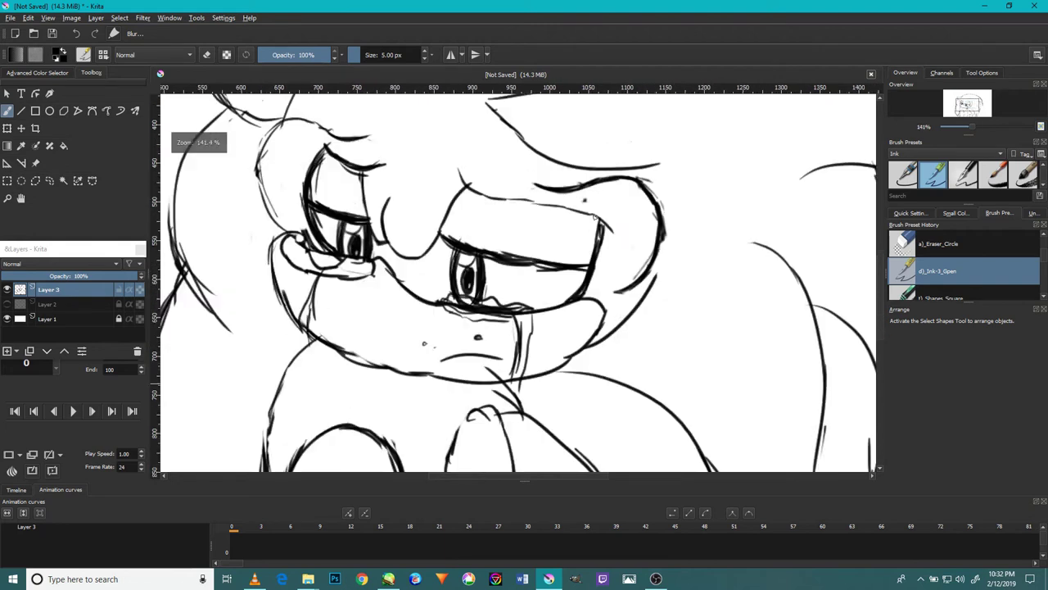
- Draw additional tear streaks running down the cheek below the right eye
scroll(402, 241, up, 3)
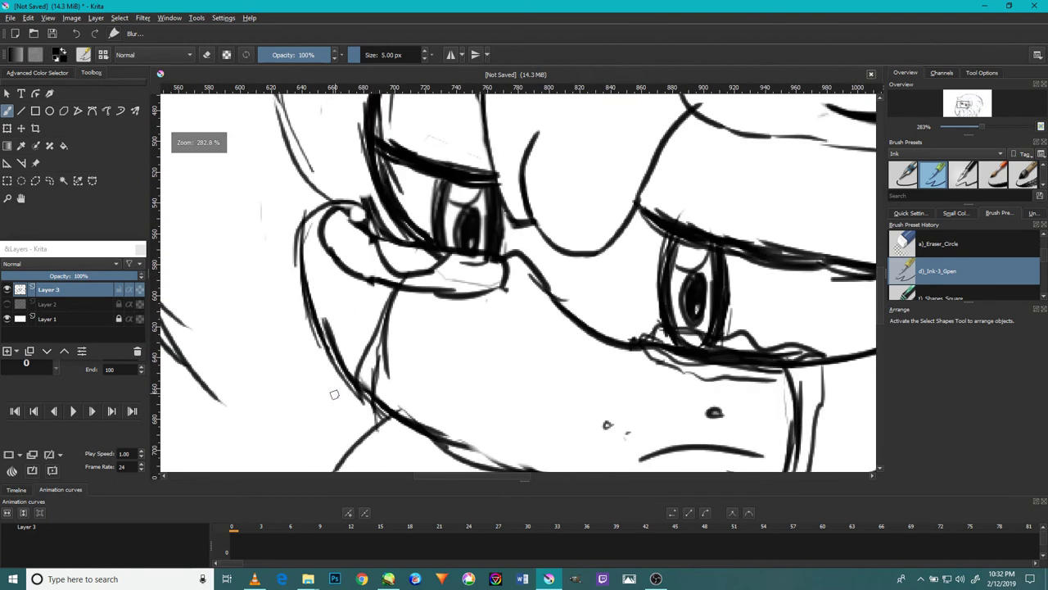
scroll(393, 240, down, 2)
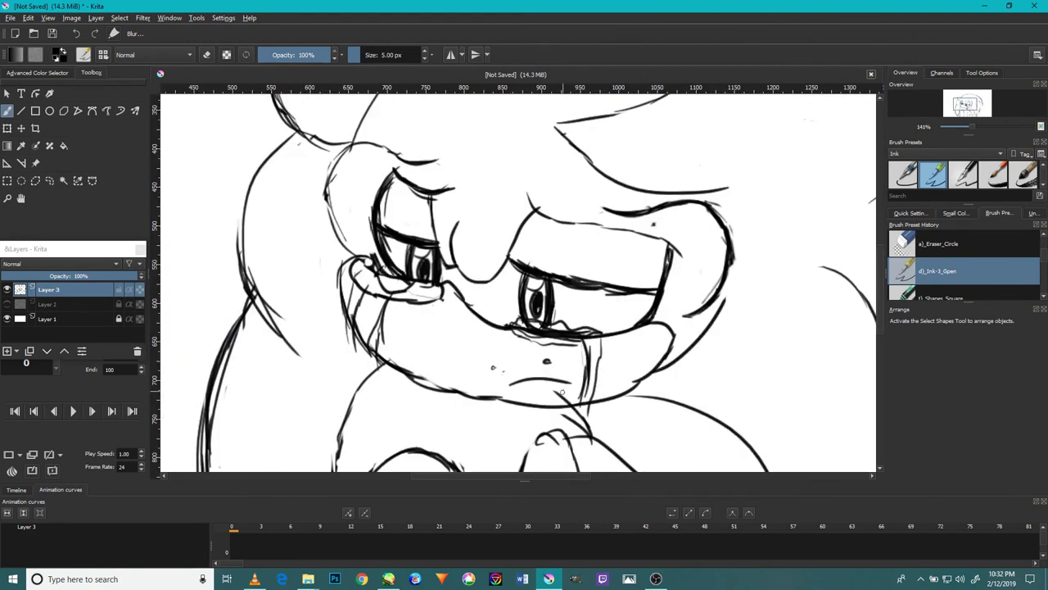
scroll(563, 391, down, 1)
scroll(416, 356, up, 2)
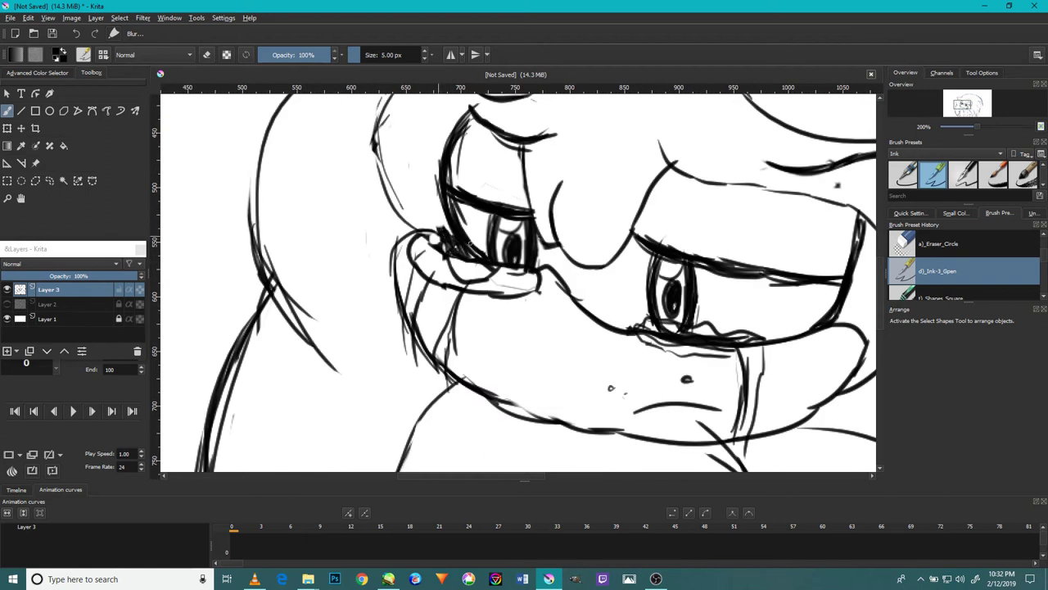
scroll(480, 294, down, 2)
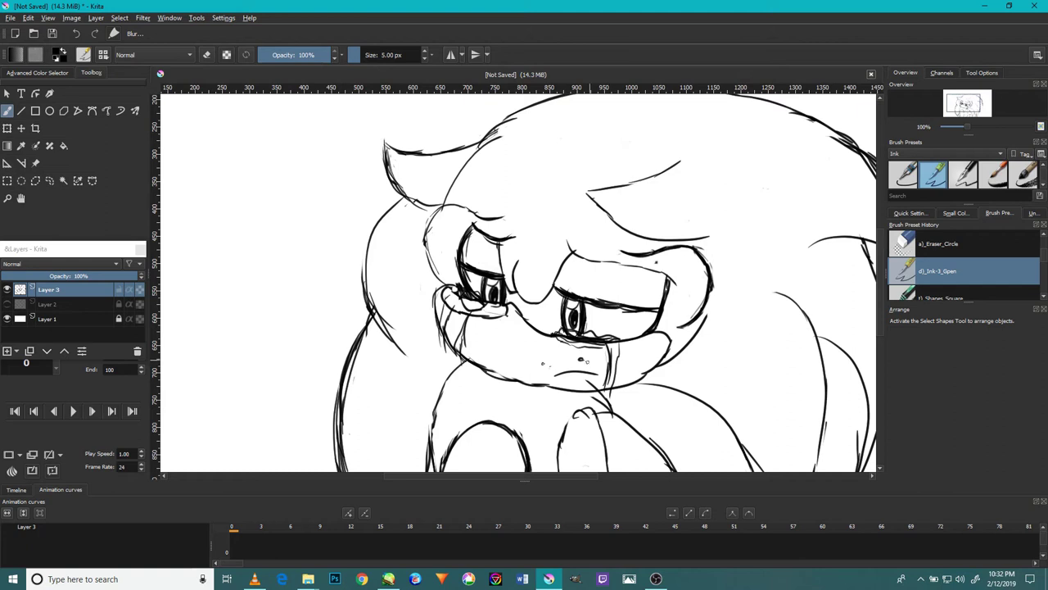
scroll(639, 367, up, 3)
drag(598, 299, 588, 395)
drag(592, 321, 582, 436)
scroll(521, 391, down, 4)
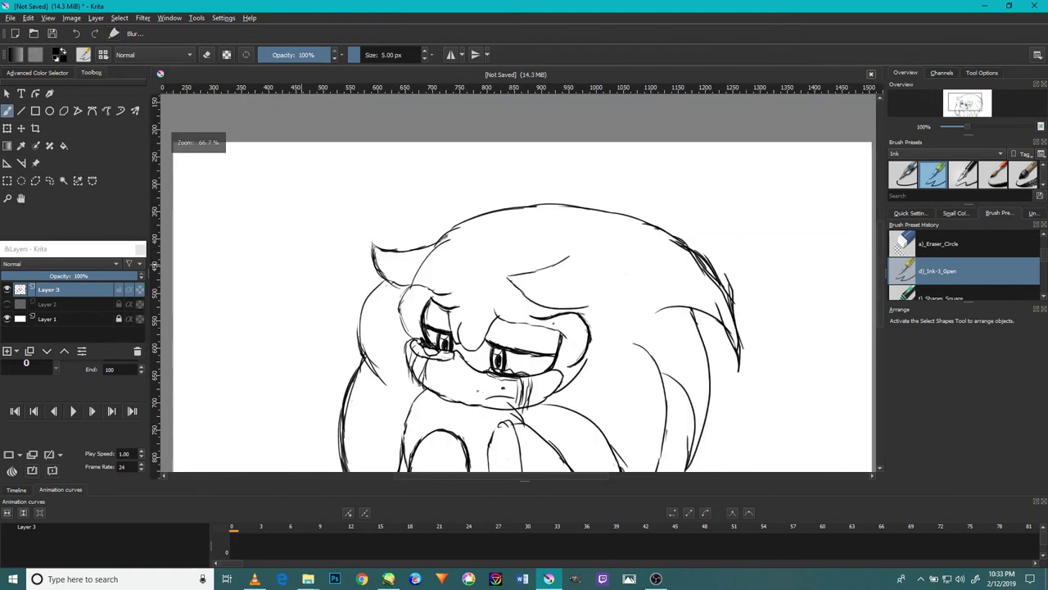
- Draw additional tear streaks down the outer cheek below the left eye
scroll(409, 378, up, 3)
drag(409, 304, 401, 382)
drag(400, 298, 393, 379)
drag(390, 322, 382, 373)
scroll(407, 321, down, 2)
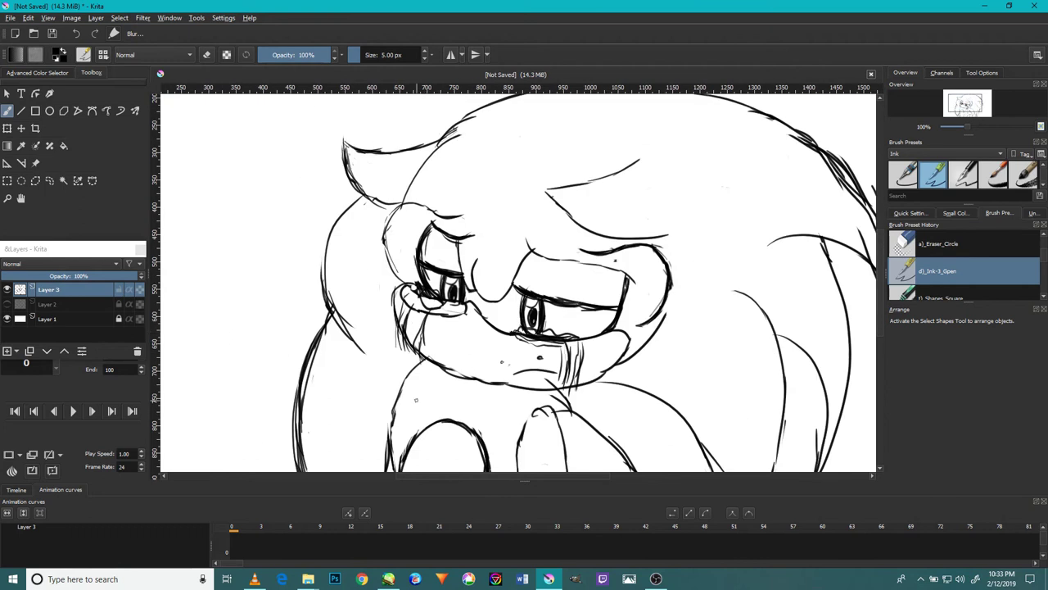
- Erase the stray dot above the right eye and the rough sketch lines beside its outer contour with the 26 px eraser
key(/)
scroll(610, 272, up, 3)
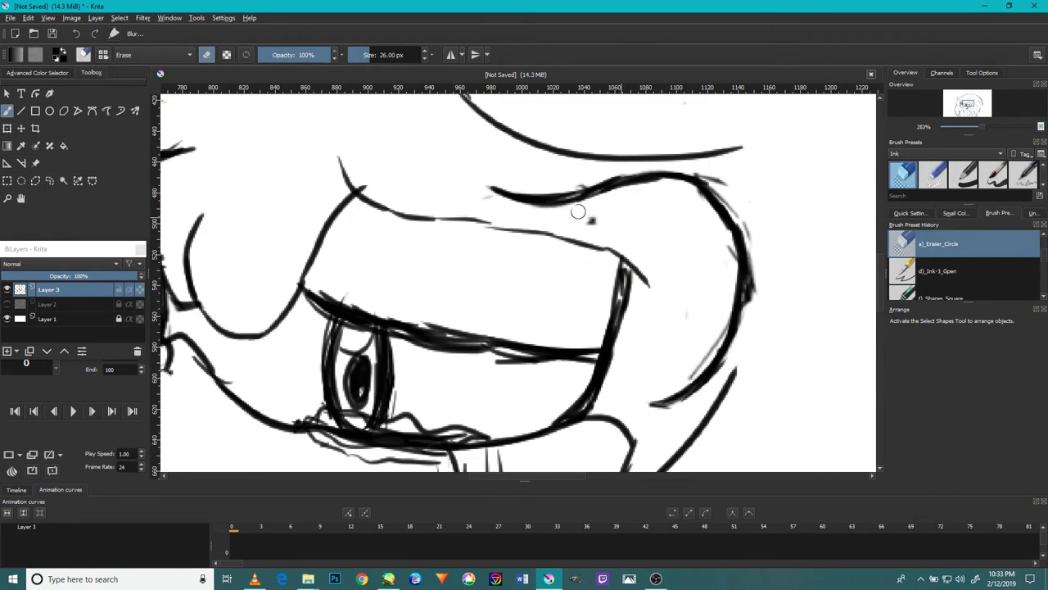
drag(550, 205, 483, 188)
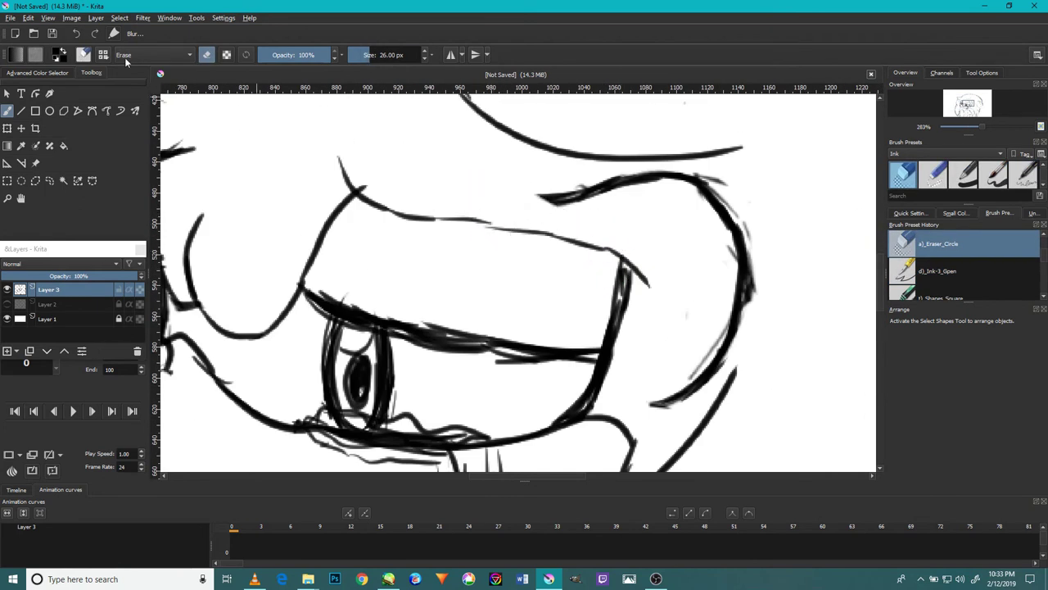
click(74, 34)
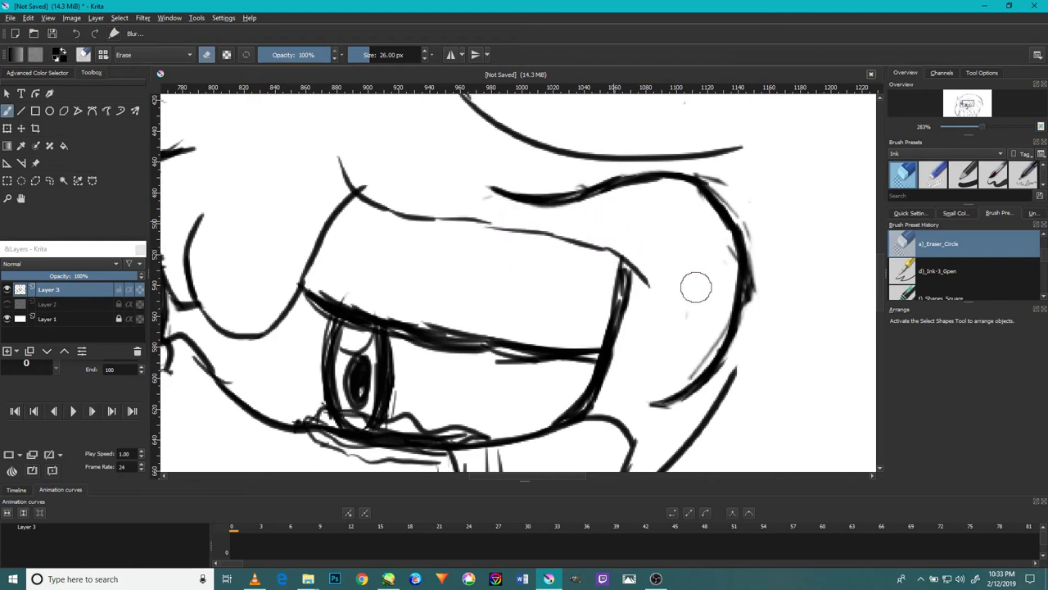
mouse_move(666, 347)
mouse_down()
mouse_move(702, 346)
mouse_move(713, 271)
mouse_up()
drag(764, 246, 725, 177)
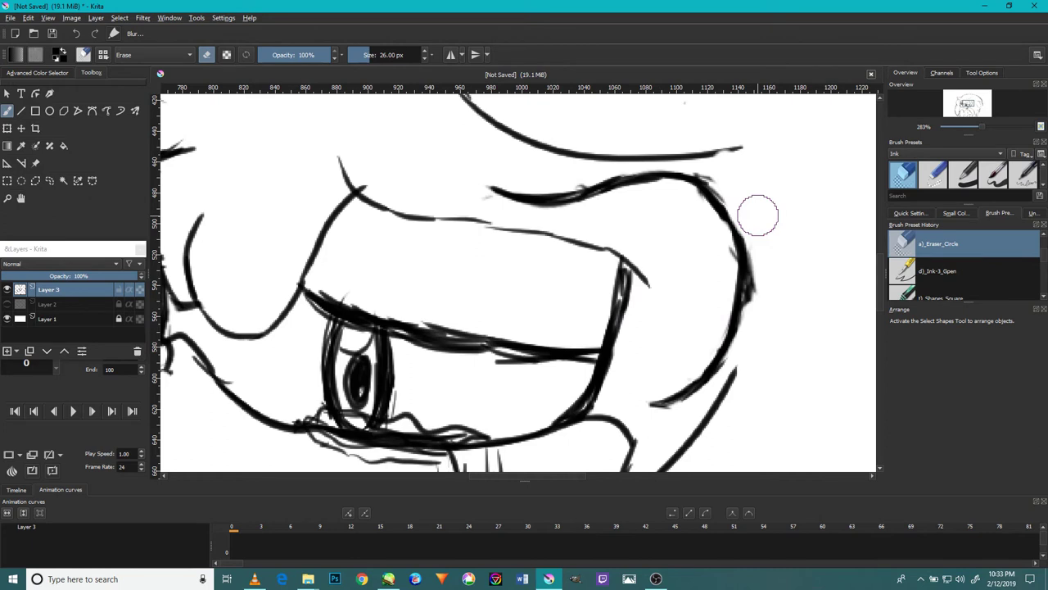
- Smooth the right eye's outer contour with the 5 px pen and thicken the line along the top of the eye
key(slash)
mouse_move(717, 367)
mouse_down()
mouse_move(744, 323)
mouse_move(749, 287)
mouse_up()
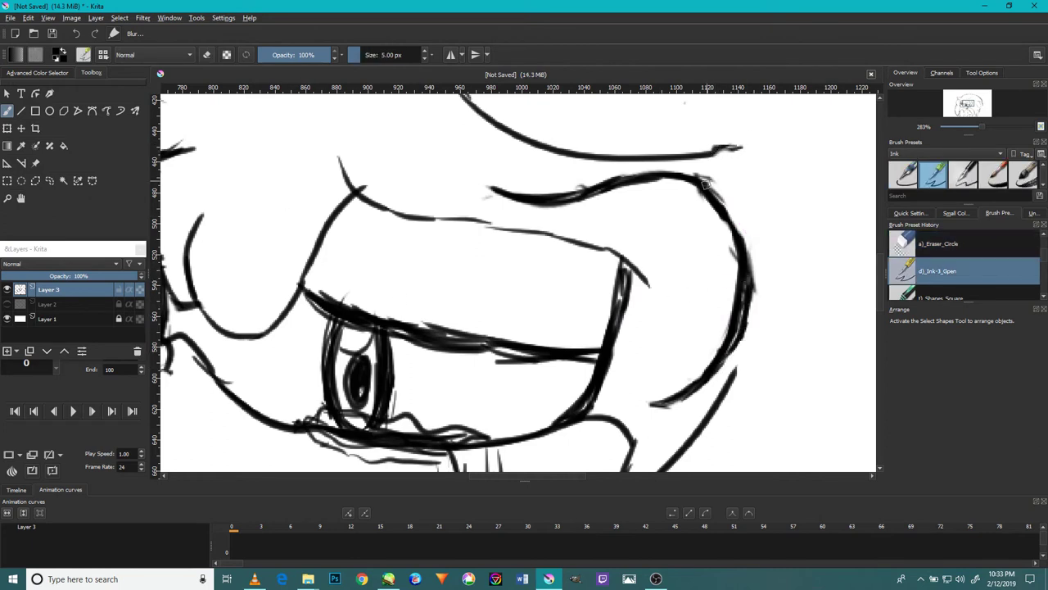
right_click(745, 245)
click(555, 136)
drag(744, 260, 698, 189)
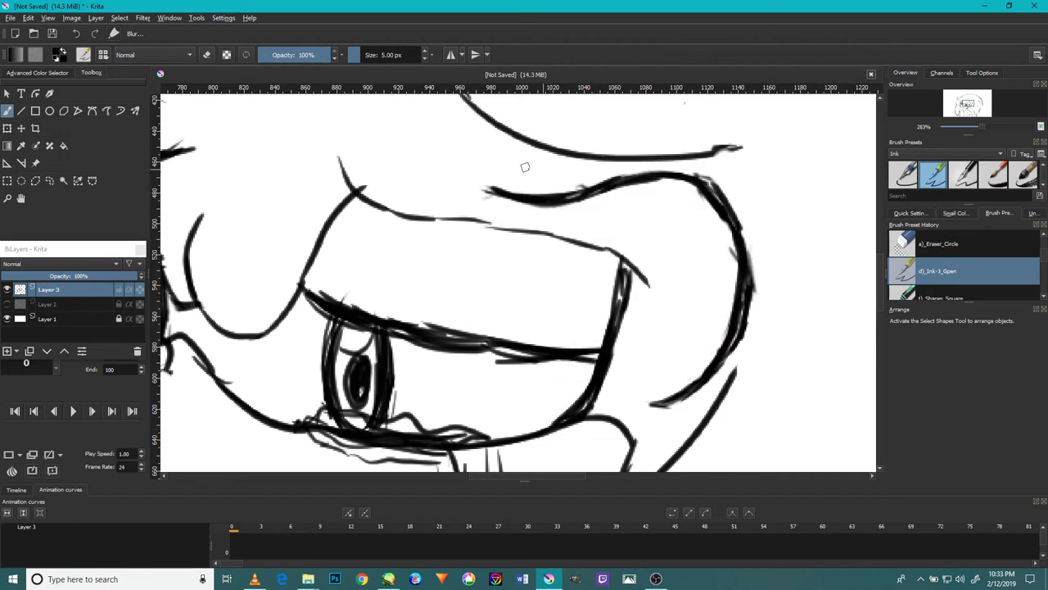
mouse_move(627, 261)
mouse_down()
mouse_move(368, 209)
mouse_move(317, 178)
mouse_move(413, 201)
mouse_up()
key(1)
scroll(371, 170, up, 3)
key(1)
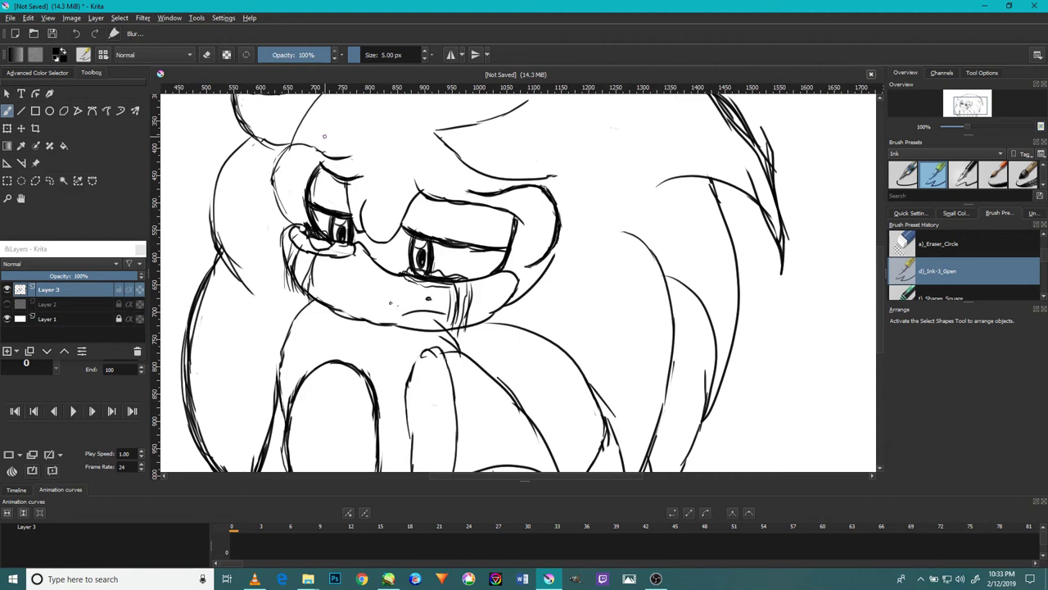
- Redraw and thicken the outline of the quill on the left, from below the hair tuft down to the lower quill
drag(248, 236, 388, 336)
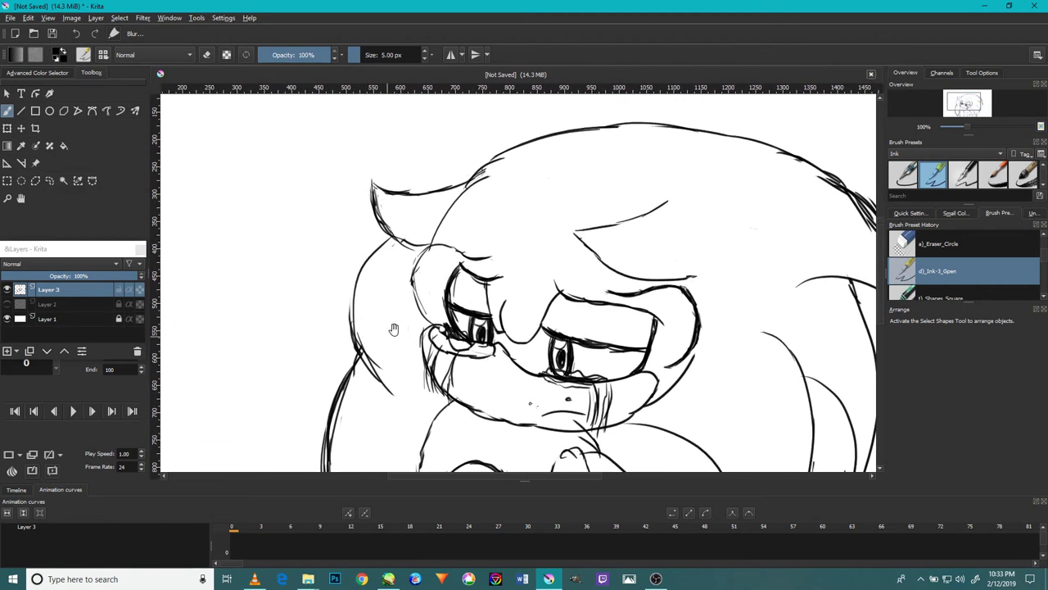
scroll(344, 331, up, 2)
drag(380, 373, 354, 242)
mouse_move(358, 320)
mouse_down()
mouse_move(366, 229)
mouse_move(383, 194)
mouse_up()
mouse_move(357, 292)
mouse_down()
mouse_move(396, 174)
mouse_move(360, 311)
mouse_up()
mouse_move(413, 156)
mouse_down()
mouse_move(348, 254)
mouse_move(352, 327)
mouse_up()
drag(354, 233, 370, 321)
scroll(369, 321, down, 4)
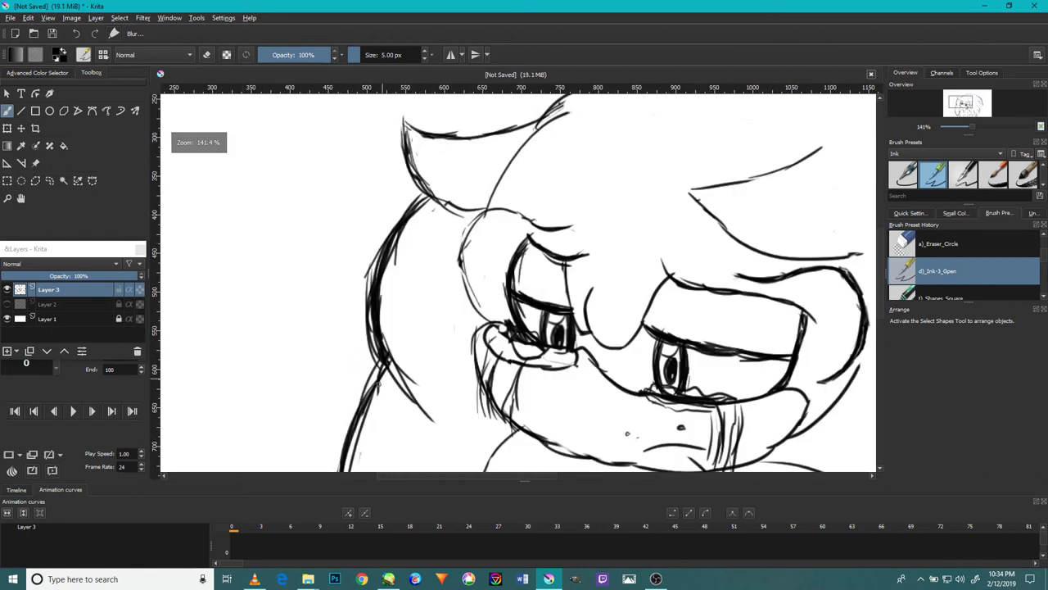
- Erase the doubled strokes where the left hair tuft meets the crown of the head
key(e)
scroll(437, 175, up, 5)
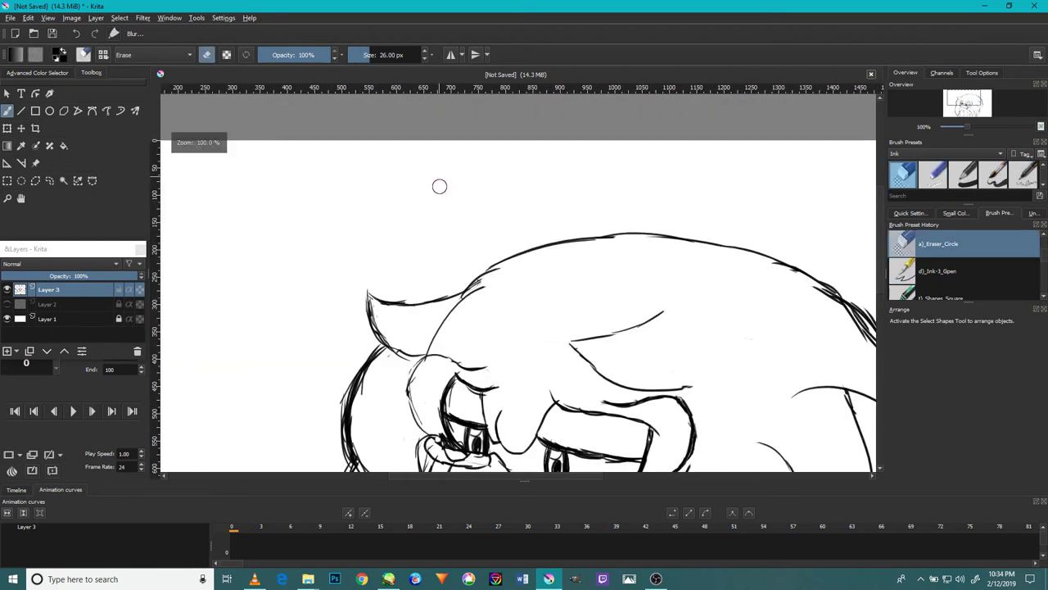
mouse_move(445, 322)
mouse_down()
mouse_move(421, 335)
mouse_move(482, 297)
mouse_move(491, 278)
mouse_up()
scroll(698, 267, down, 3)
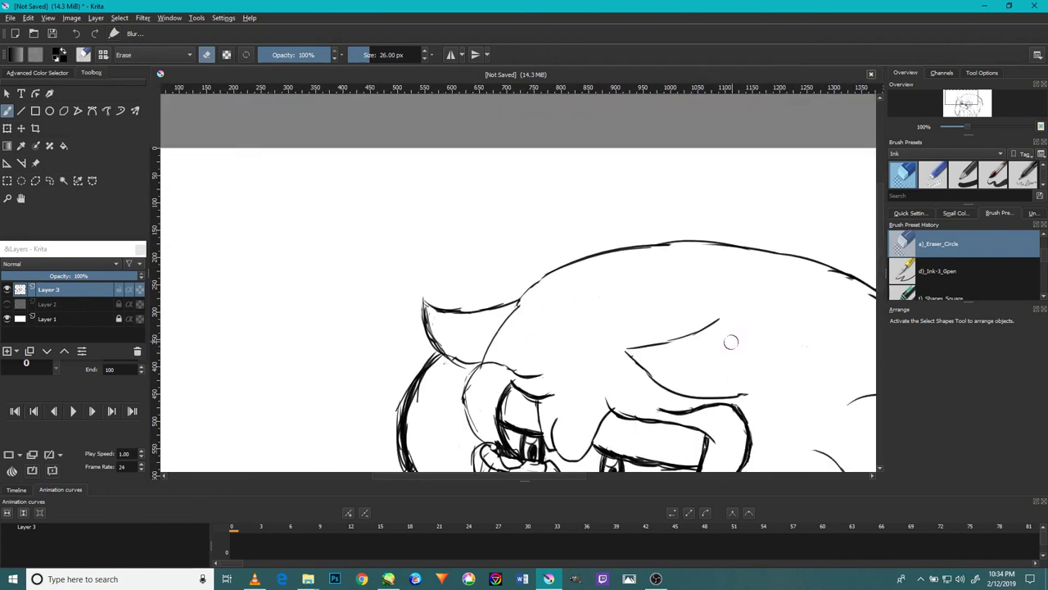
- Erase the doubled inner strokes along the upper back outline of the hair
drag(678, 302, 382, 218)
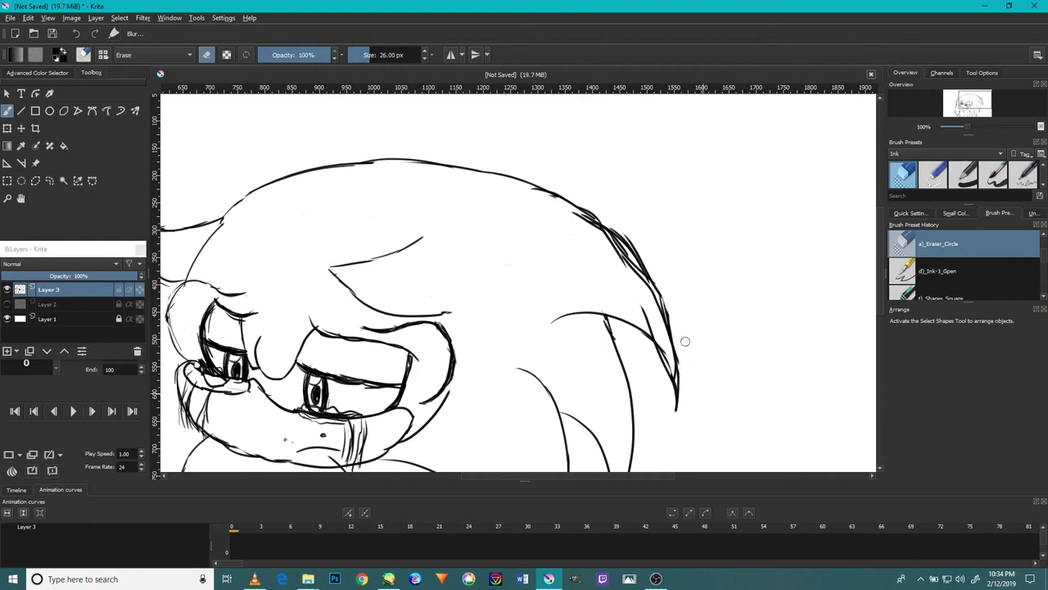
scroll(638, 350, down, 2)
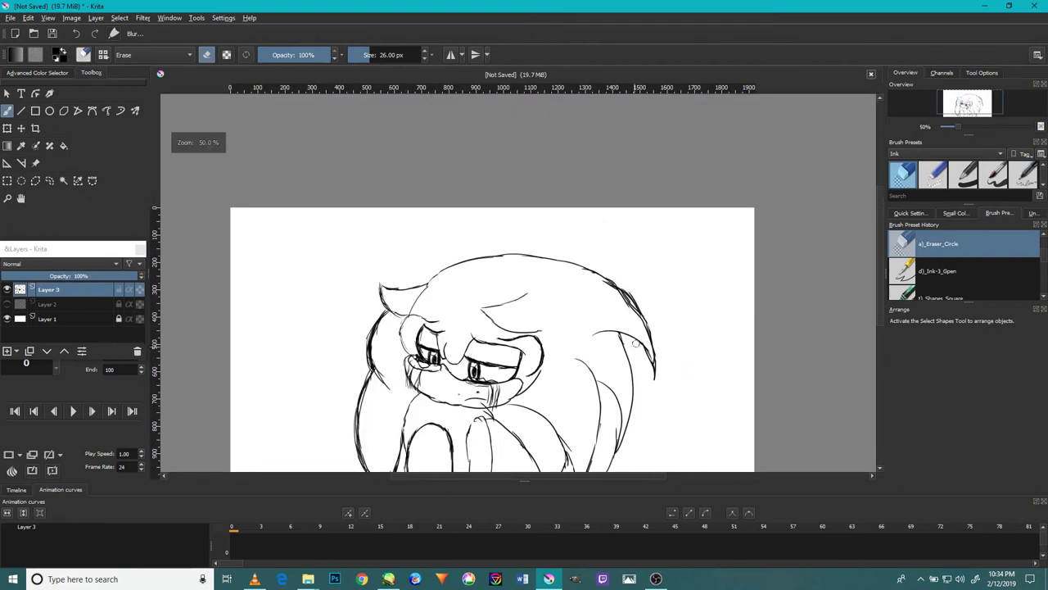
scroll(638, 350, up, 4)
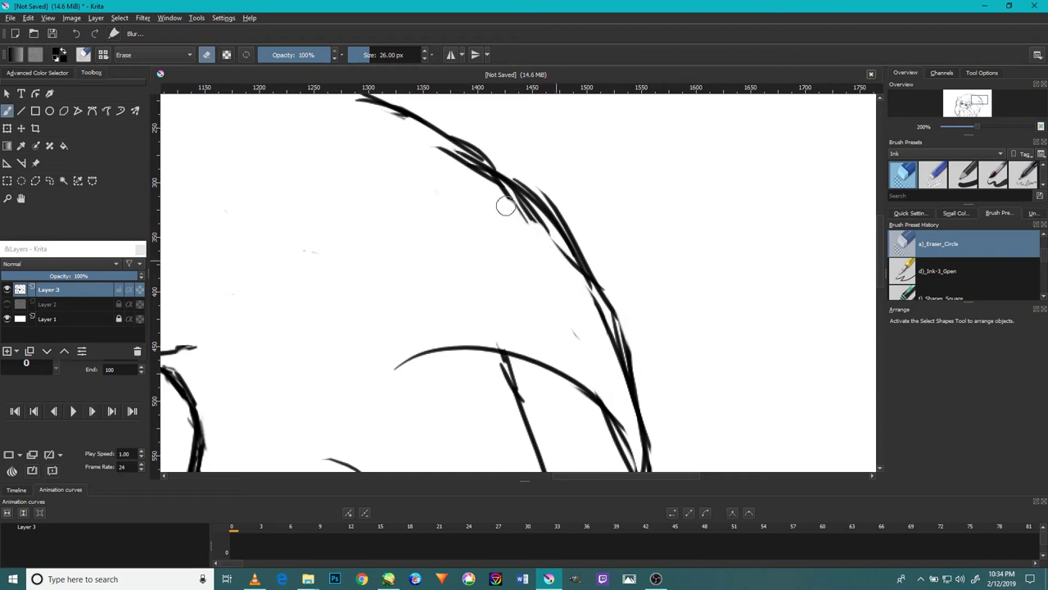
drag(503, 206, 563, 271)
drag(493, 201, 419, 149)
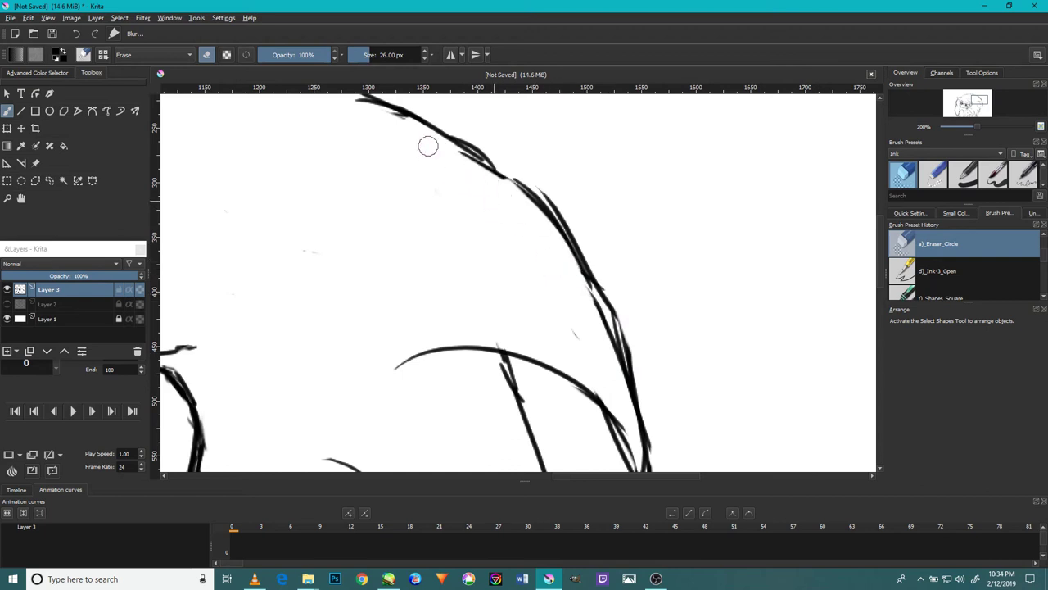
- Reduce the eraser to 22 px and clean up the doubled lines inside the back hair spike and the quill beneath it
scroll(521, 245, down, 2)
scroll(554, 295, up, 2)
key(bracketleft)
key(bracketleft)
drag(604, 412, 603, 404)
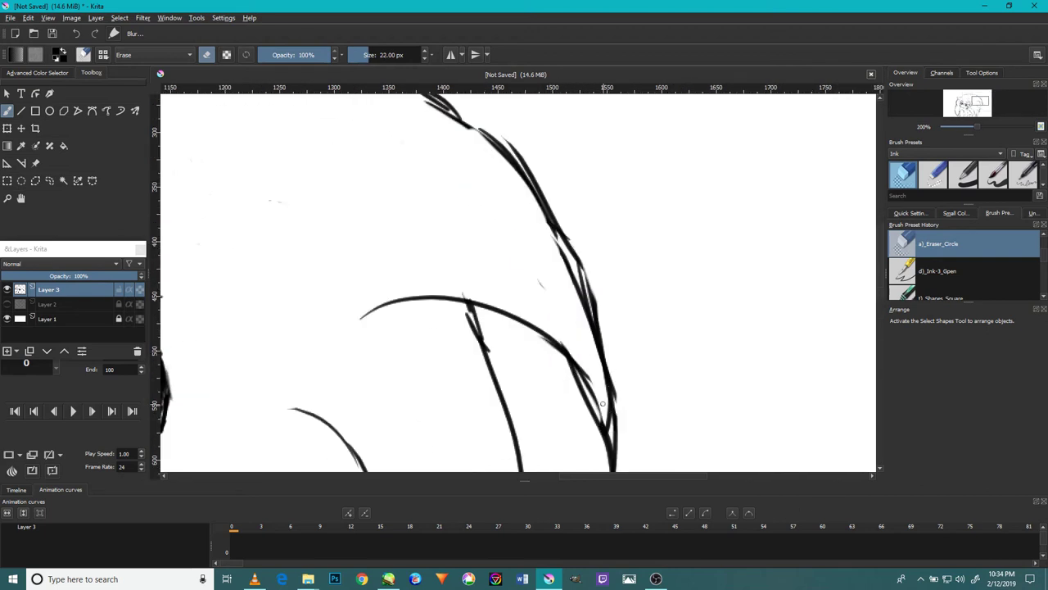
drag(582, 316, 554, 262)
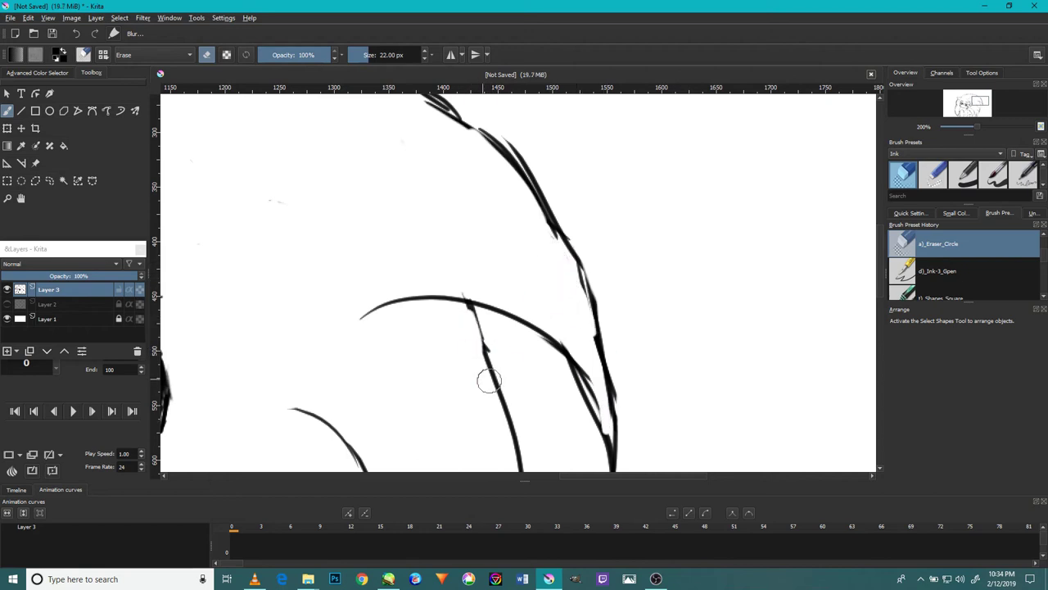
scroll(488, 376, down, 7)
scroll(495, 377, up, 4)
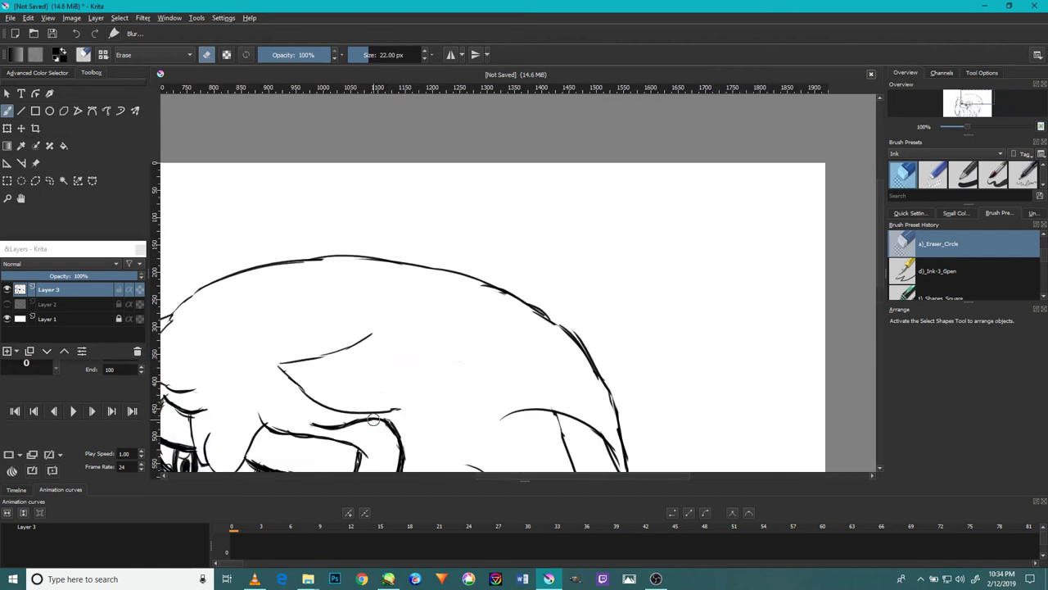
- Select the open ear outline inside the hair with a polygonal selection and move it slightly up and to the right
key(slash)
click(63, 180)
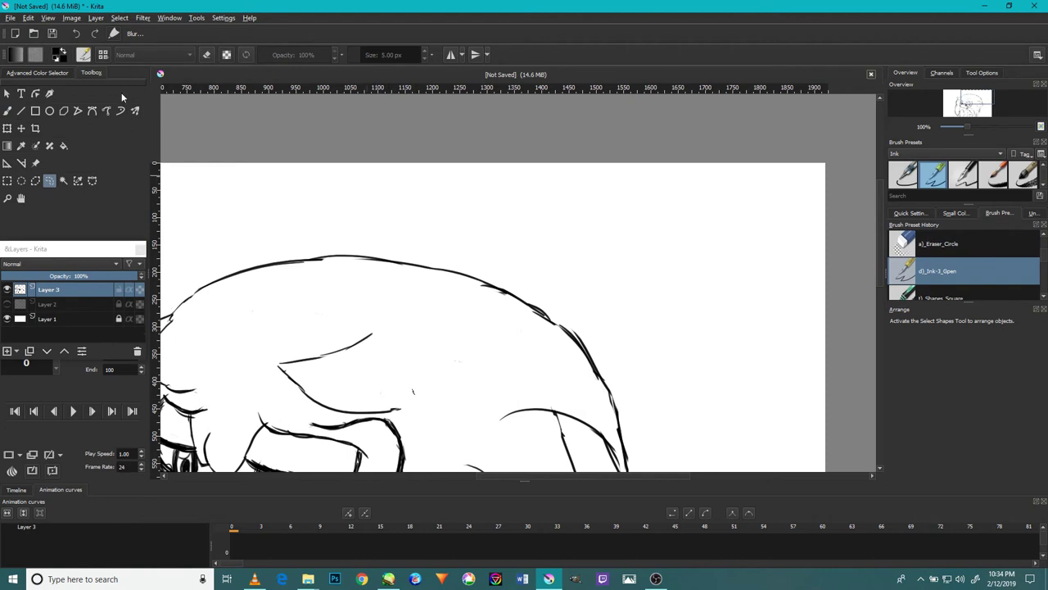
click(36, 181)
click(391, 319)
click(312, 323)
click(260, 360)
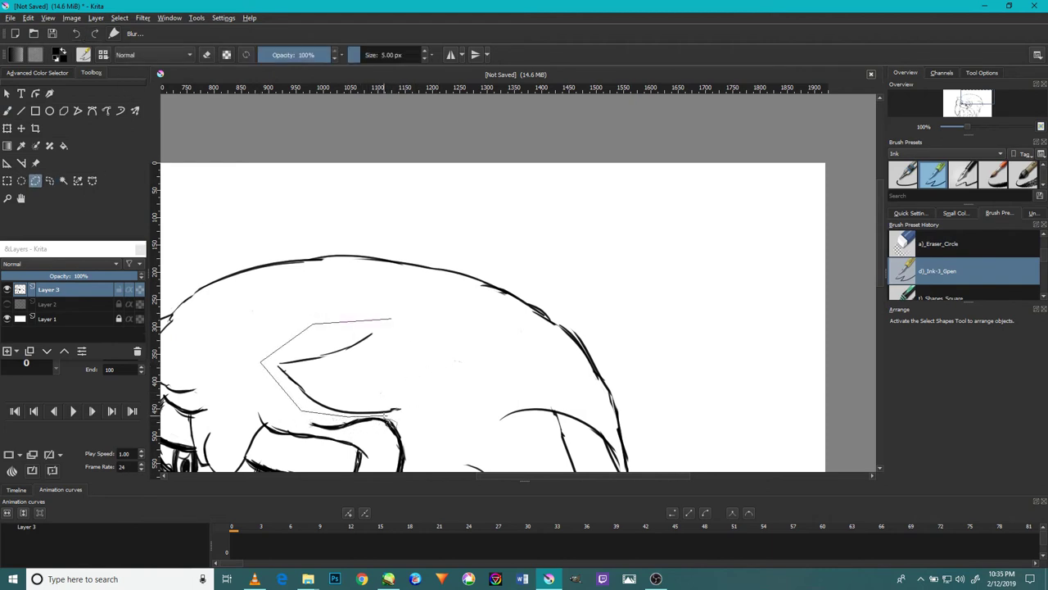
click(391, 320)
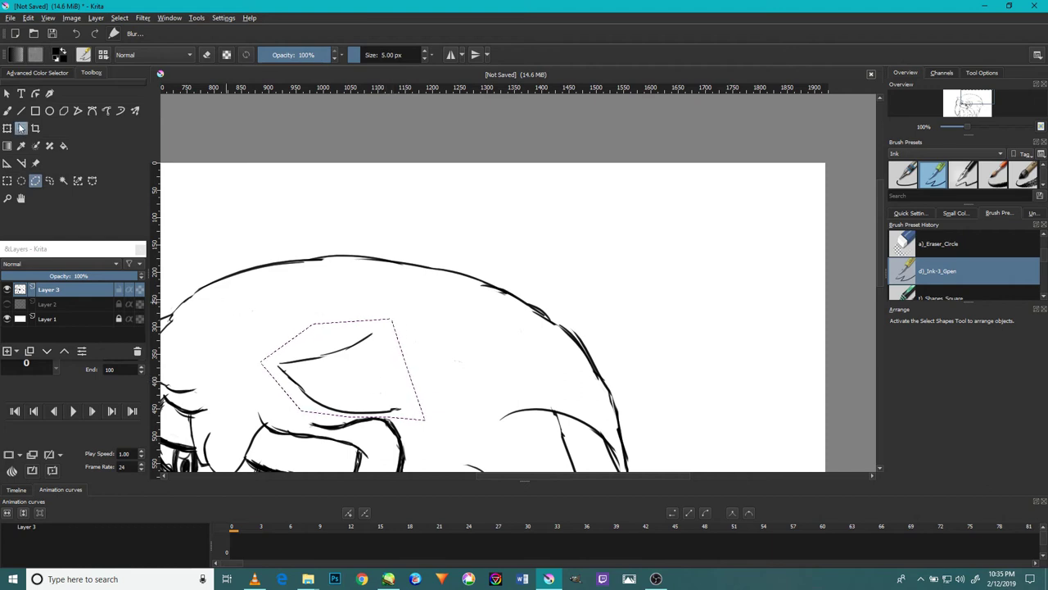
key(t)
drag(381, 357, 410, 365)
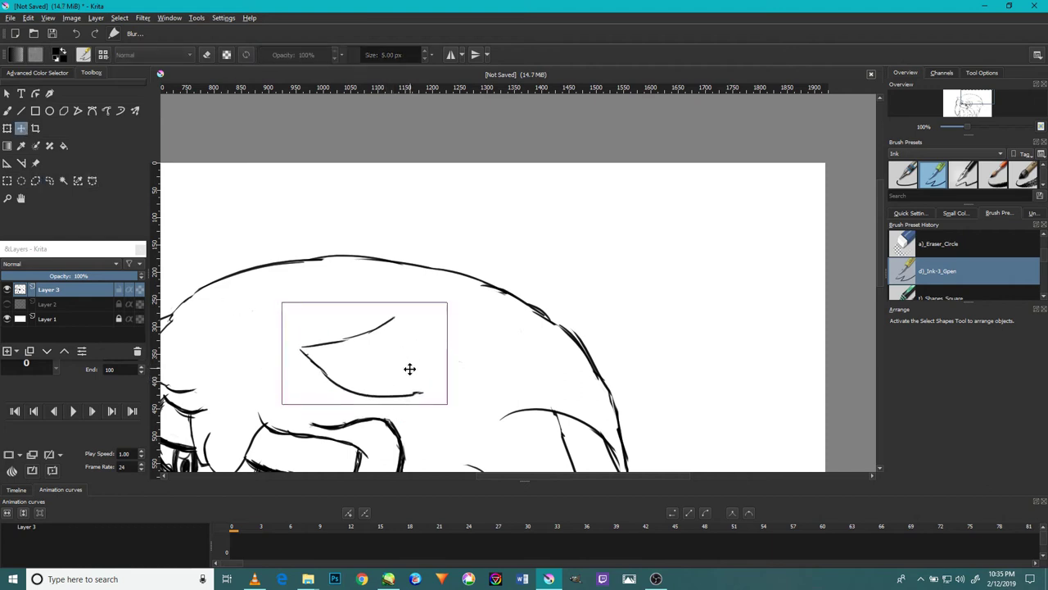
- Rotate the selected ear outline clockwise until its upper edge is nearly horizontal and shift it slightly to the right
scroll(425, 370, down, 3)
scroll(414, 357, up, 1)
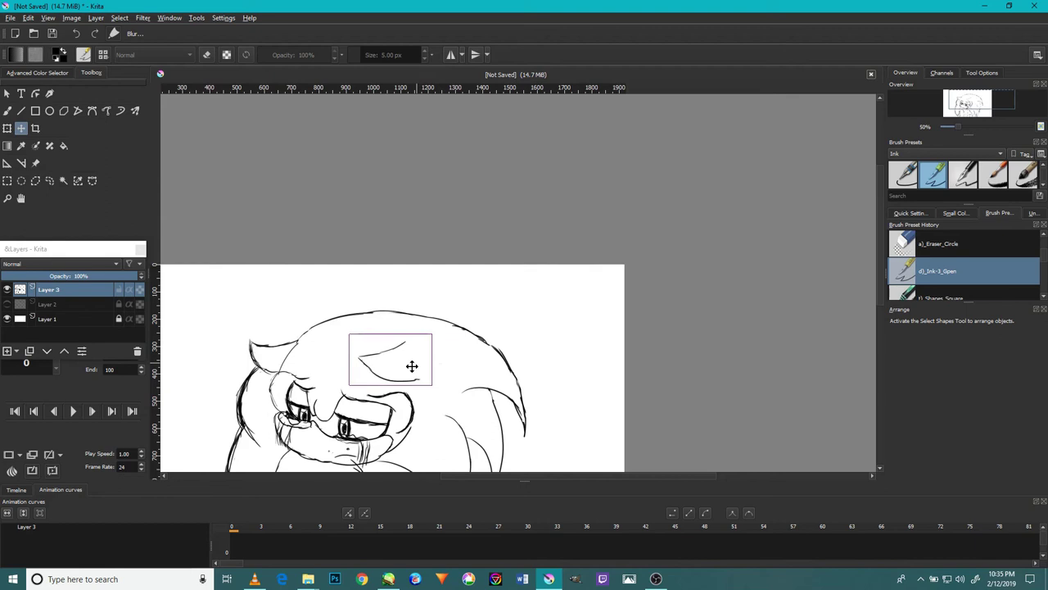
click(7, 129)
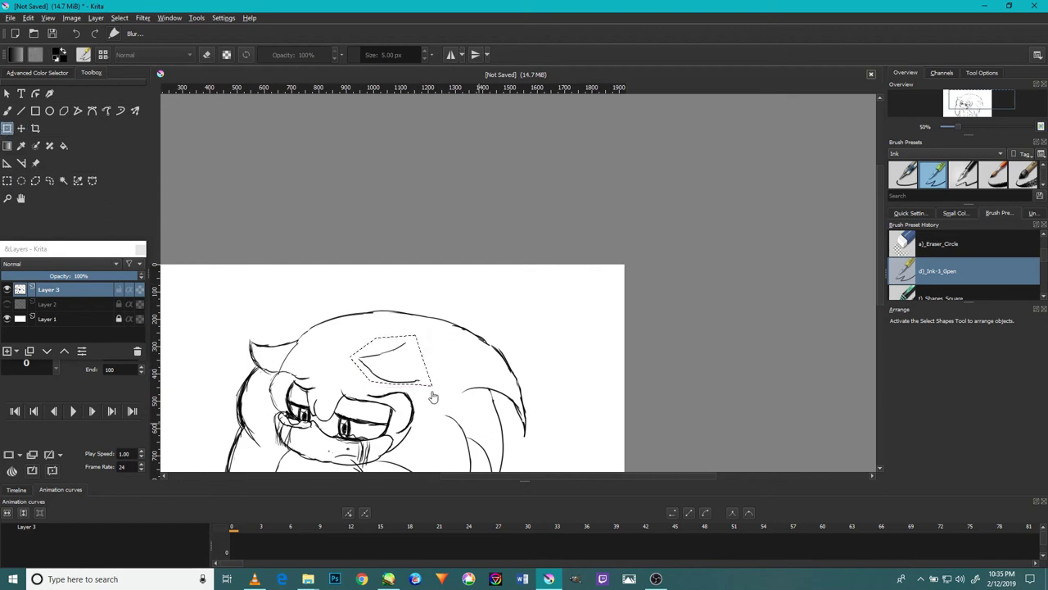
mouse_move(465, 400)
mouse_down()
mouse_move(461, 388)
mouse_move(435, 395)
mouse_move(406, 373)
mouse_up()
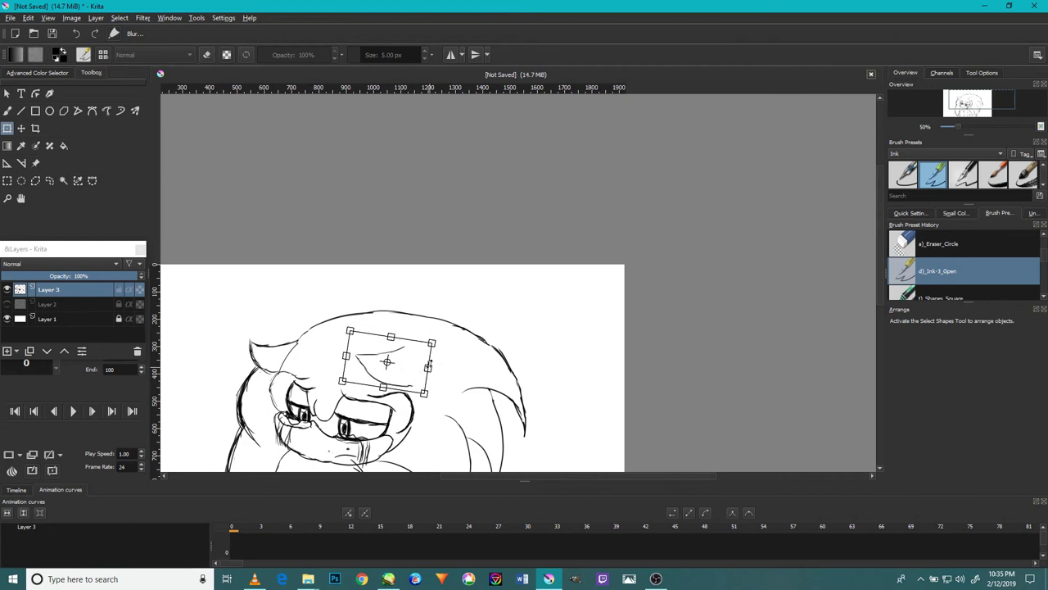
drag(465, 347, 462, 357)
scroll(463, 360, up, 1)
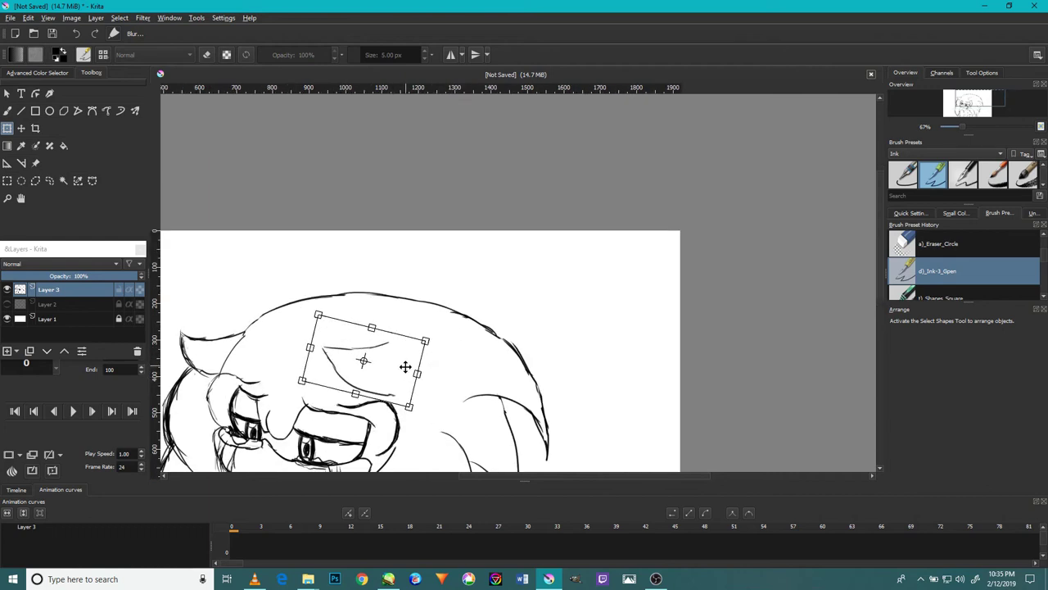
drag(401, 382, 411, 380)
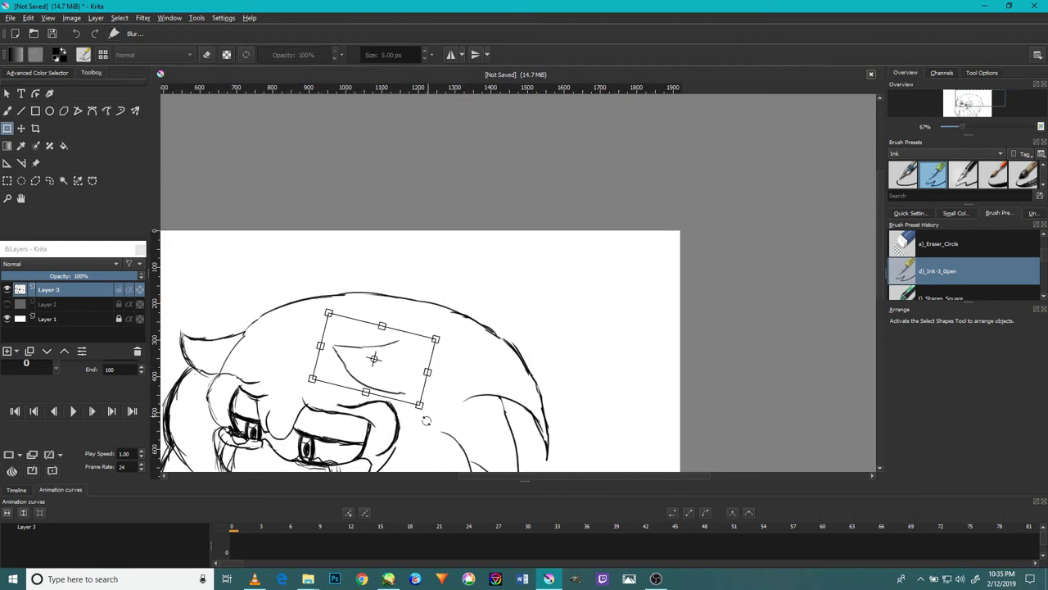
key(Return)
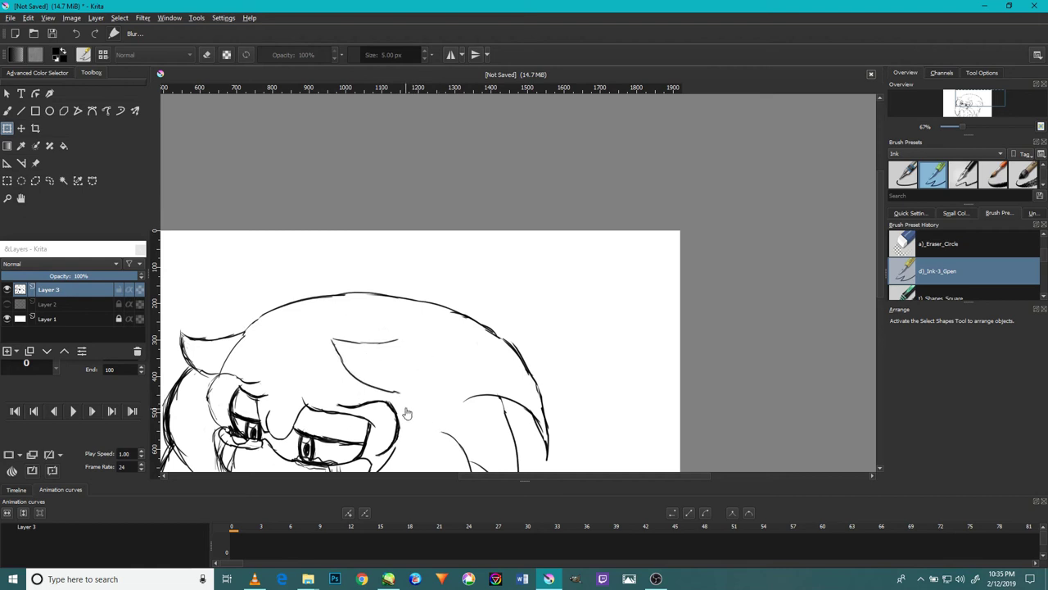
- Outline the left hair tuft with a fresh polygonal selection and move it slightly up and to the left
click(35, 180)
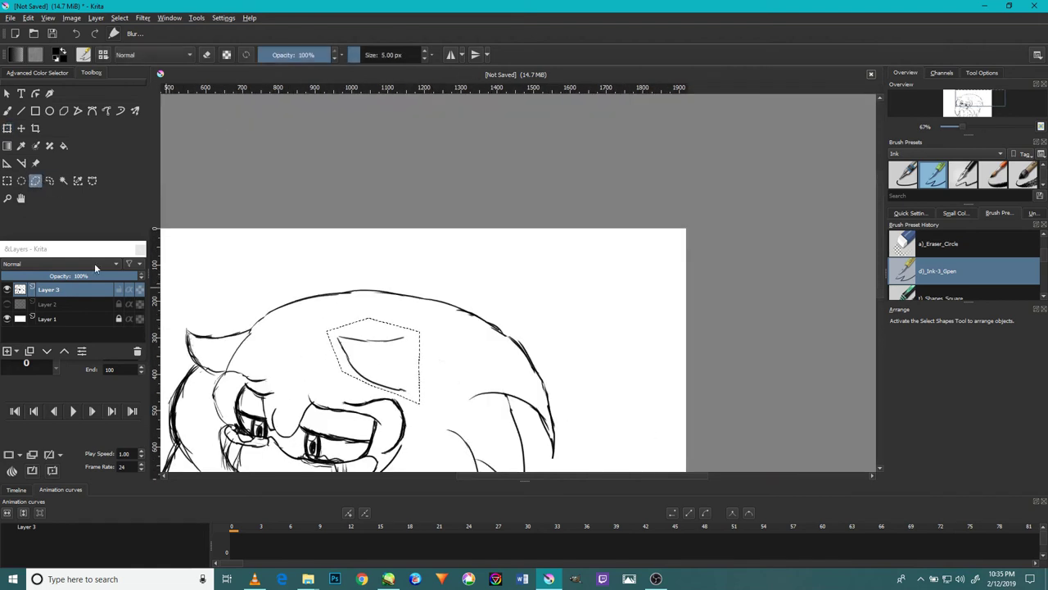
scroll(210, 339, up, 2)
click(290, 309)
click(296, 342)
click(261, 398)
click(218, 419)
drag(218, 391, 284, 368)
click(232, 371)
click(120, 18)
click(135, 44)
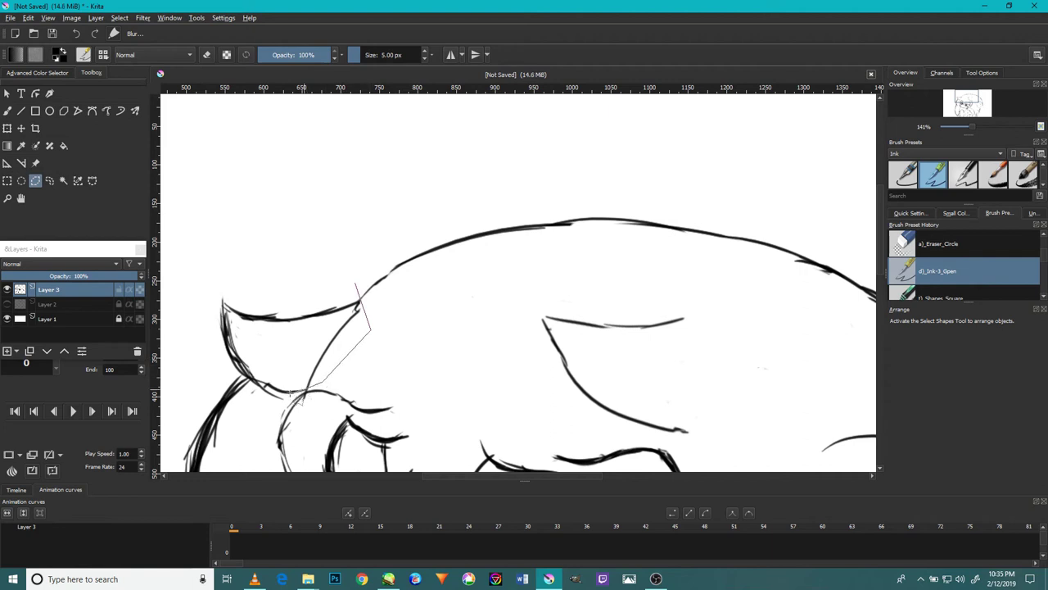
click(196, 315)
click(217, 264)
click(286, 247)
click(356, 285)
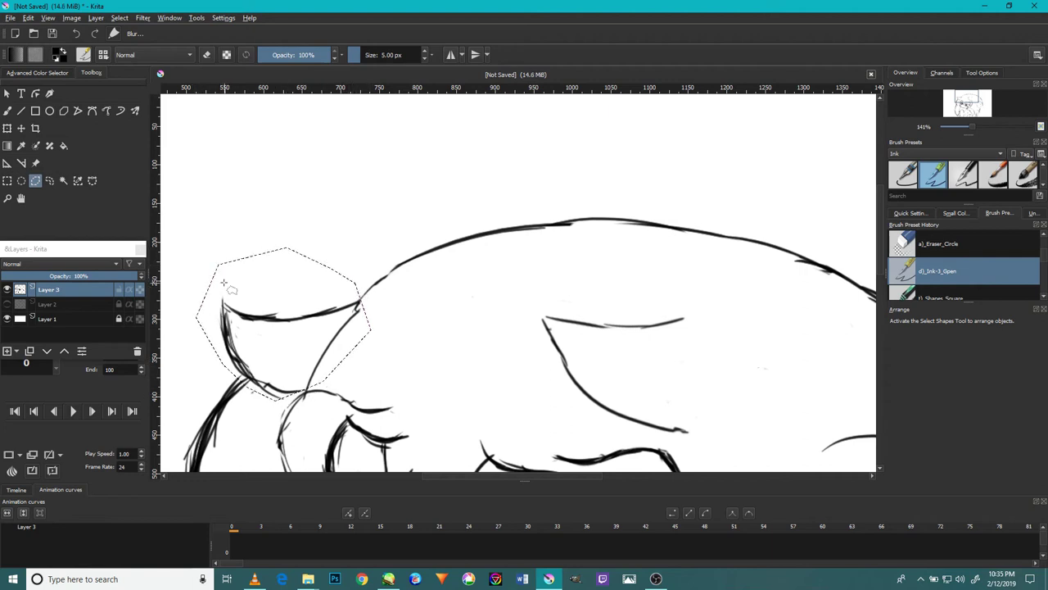
click(21, 128)
drag(312, 332, 307, 318)
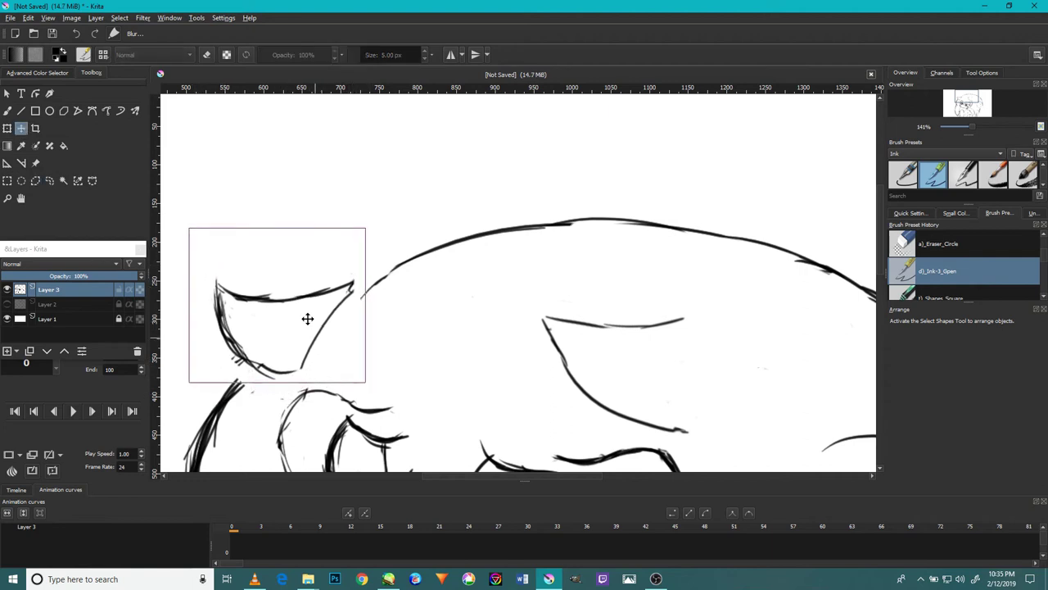
- Rotate the left hair tuft clockwise so its upper line meets the crown, and clear the selection
click(7, 128)
drag(434, 253, 429, 288)
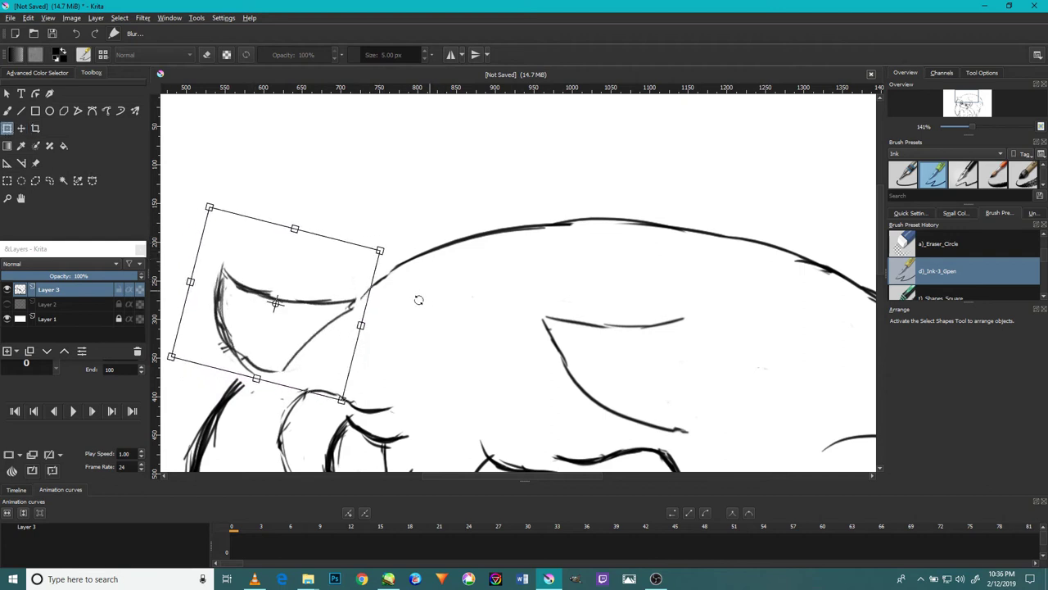
scroll(402, 318, down, 2)
scroll(409, 310, down, 1)
scroll(394, 321, up, 2)
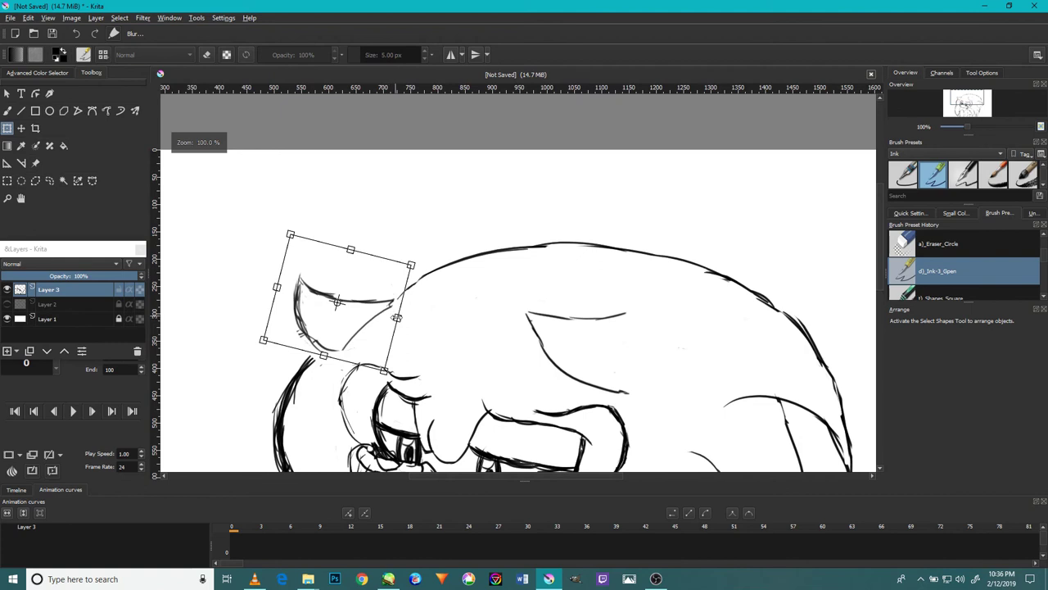
key(Return)
click(7, 110)
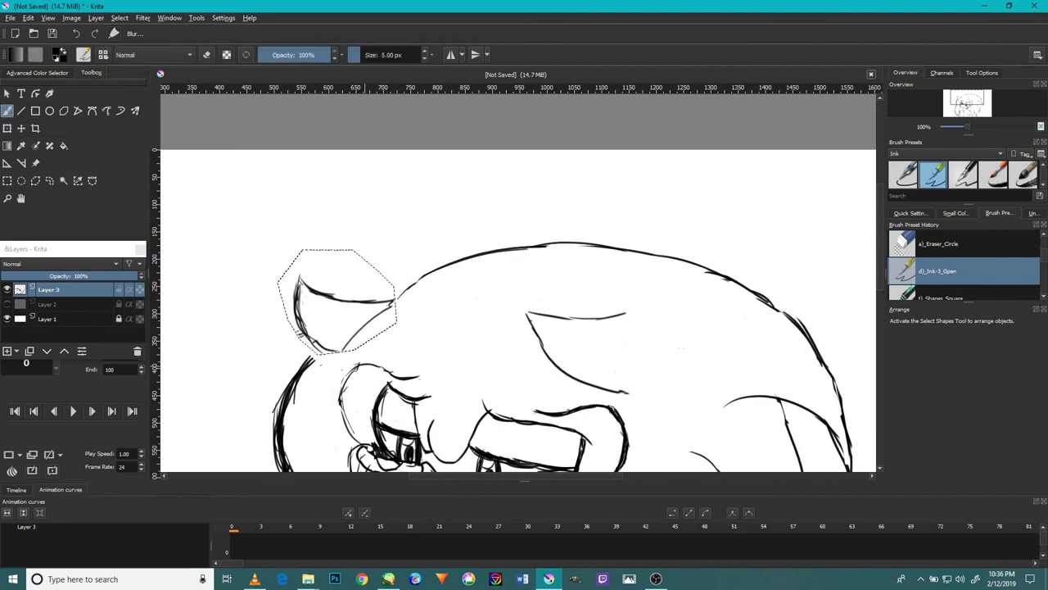
drag(127, 9, 126, 16)
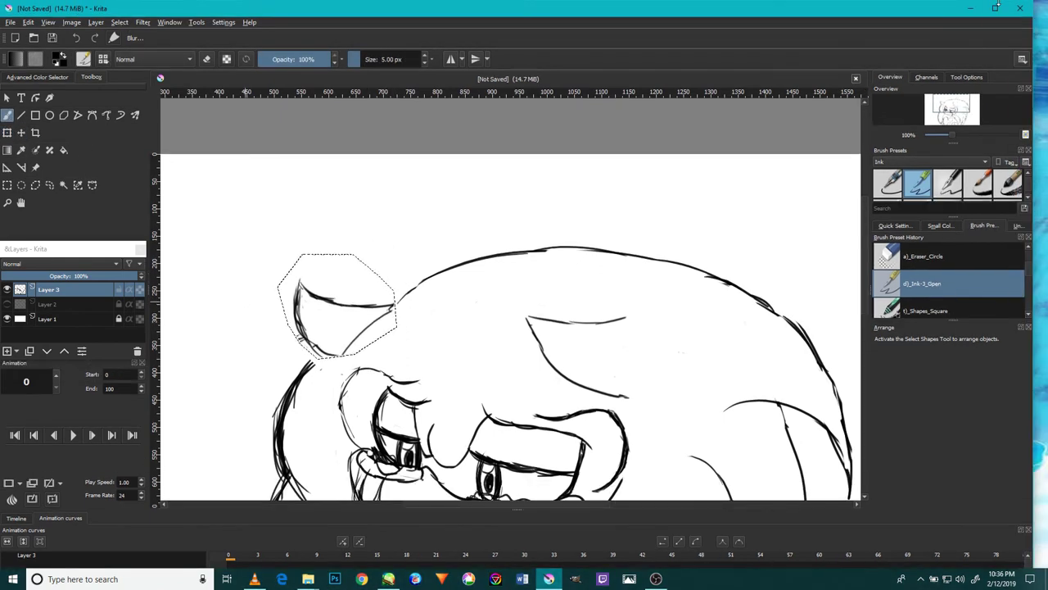
click(995, 9)
click(120, 17)
click(136, 42)
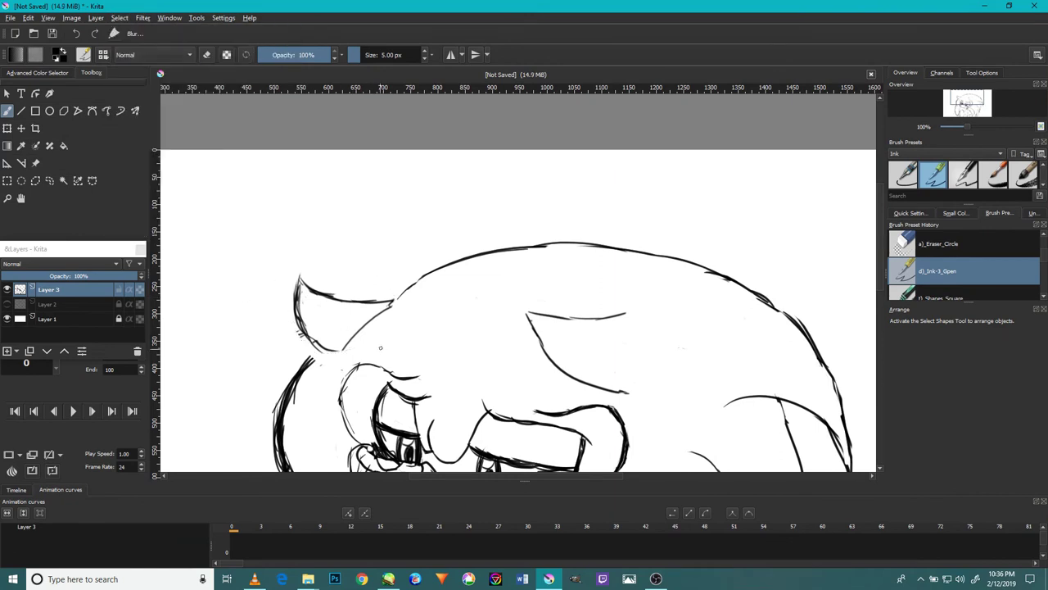
- Ink connecting strokes with the 5 px ink brush to join the repositioned tuft to the crown and the left hair outline
scroll(379, 348, up, 2)
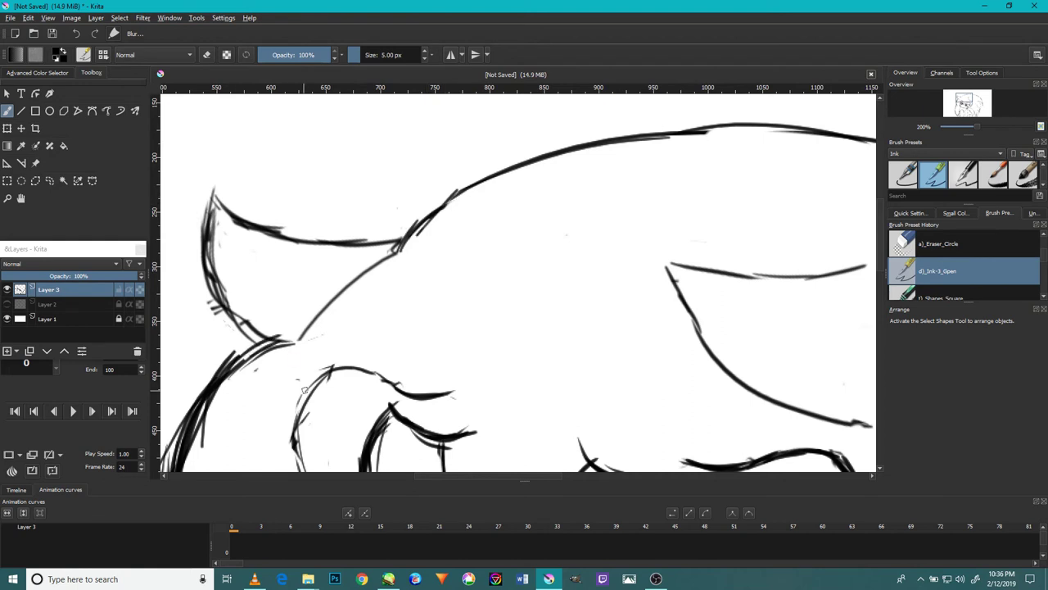
scroll(327, 422, down, 3)
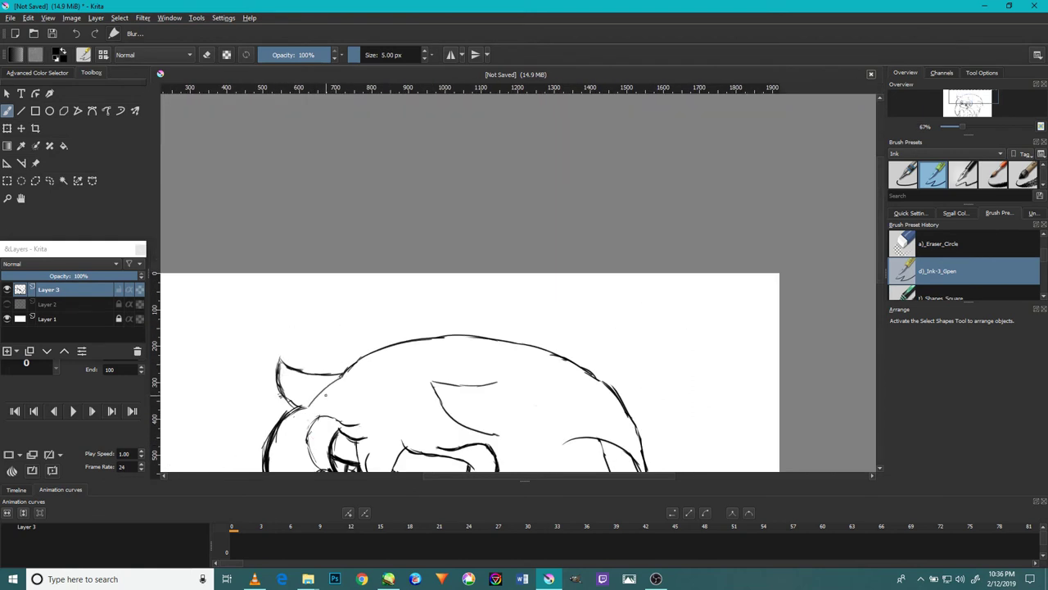
scroll(327, 383, up, 4)
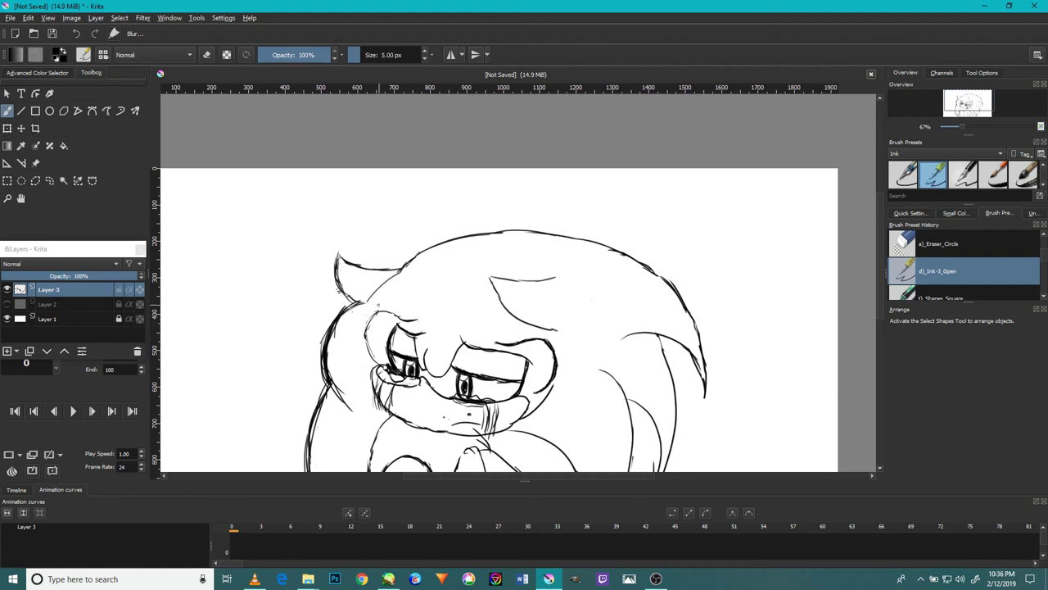
scroll(353, 301, up, 1)
scroll(368, 344, down, 1)
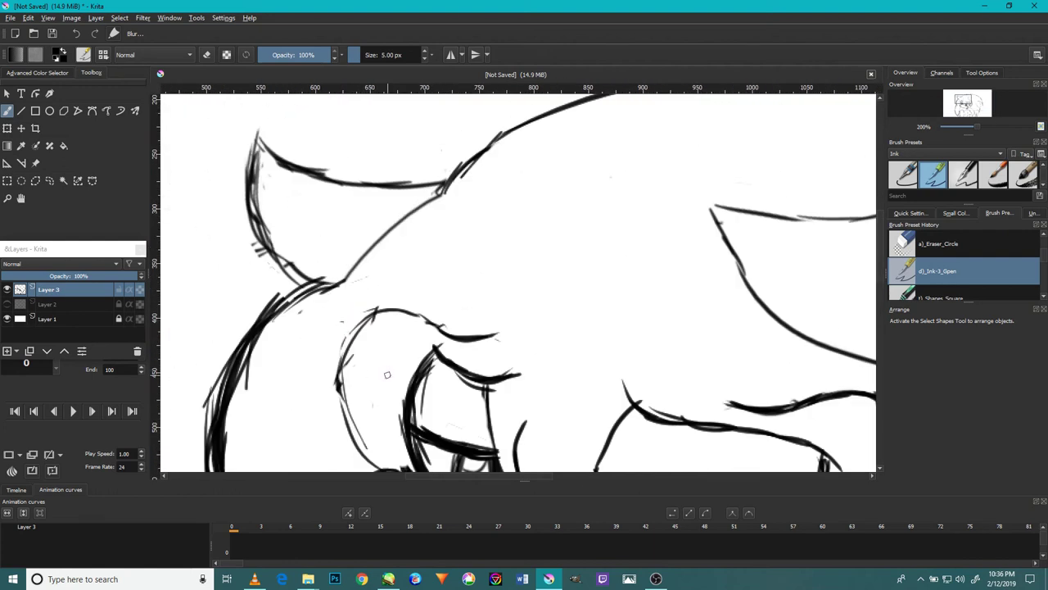
- Sketch a wider curved contour just outside the existing arc around the left eye
scroll(386, 375, down, 1)
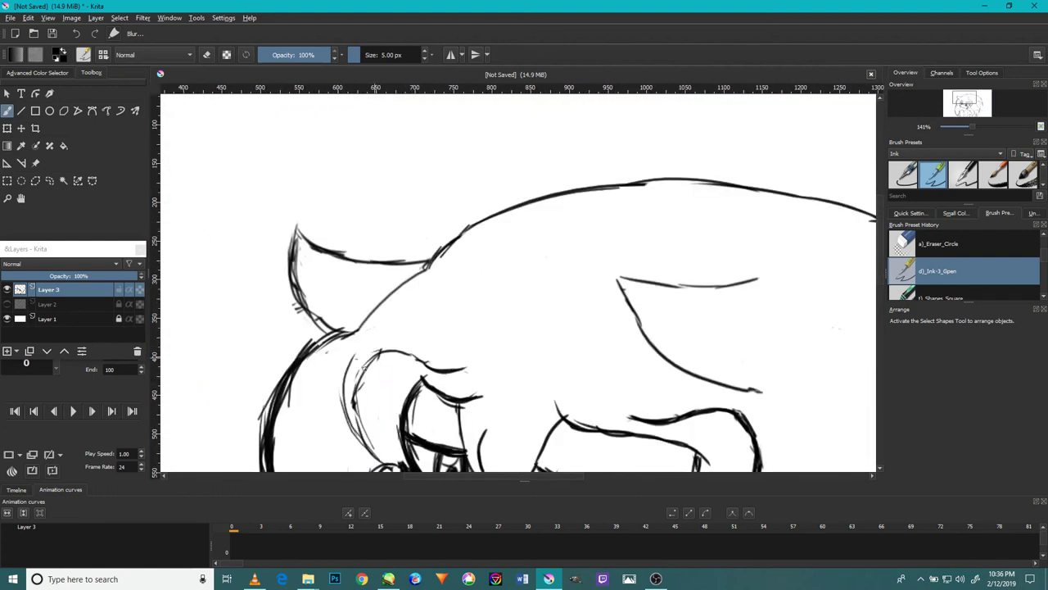
scroll(451, 323, up, 1)
scroll(376, 360, down, 3)
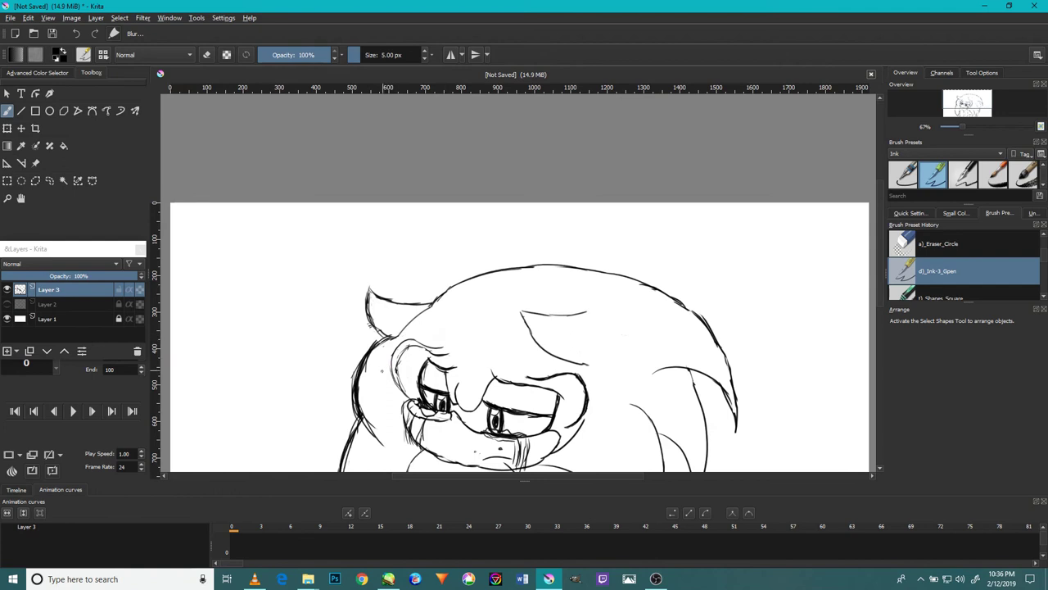
- Thicken the outer edge of the left hair tuft from its tip down to its base
scroll(368, 382, up, 1)
scroll(368, 383, up, 1)
drag(361, 185, 410, 280)
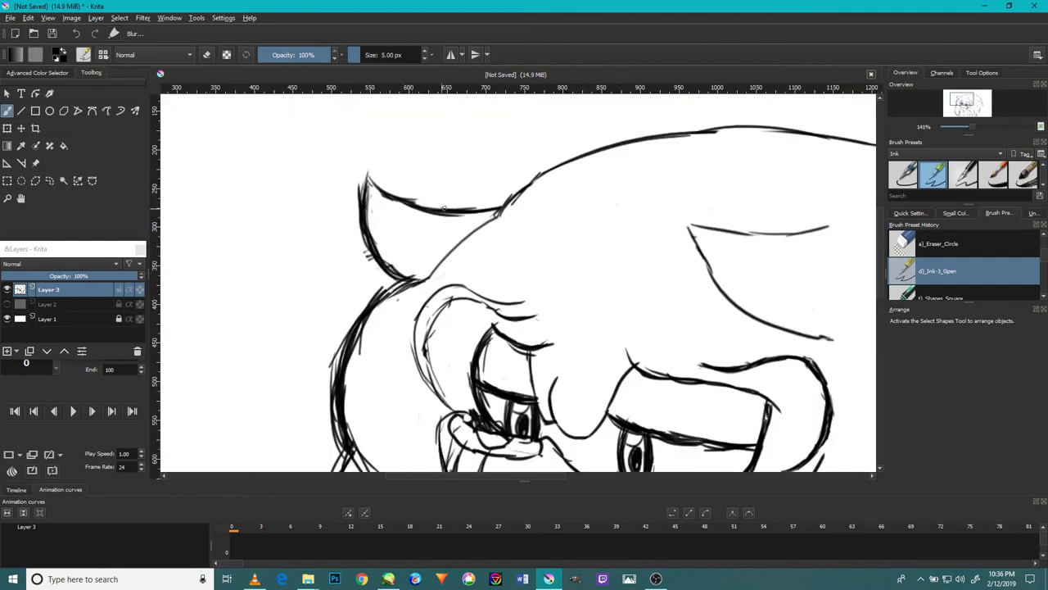
scroll(376, 193, down, 1)
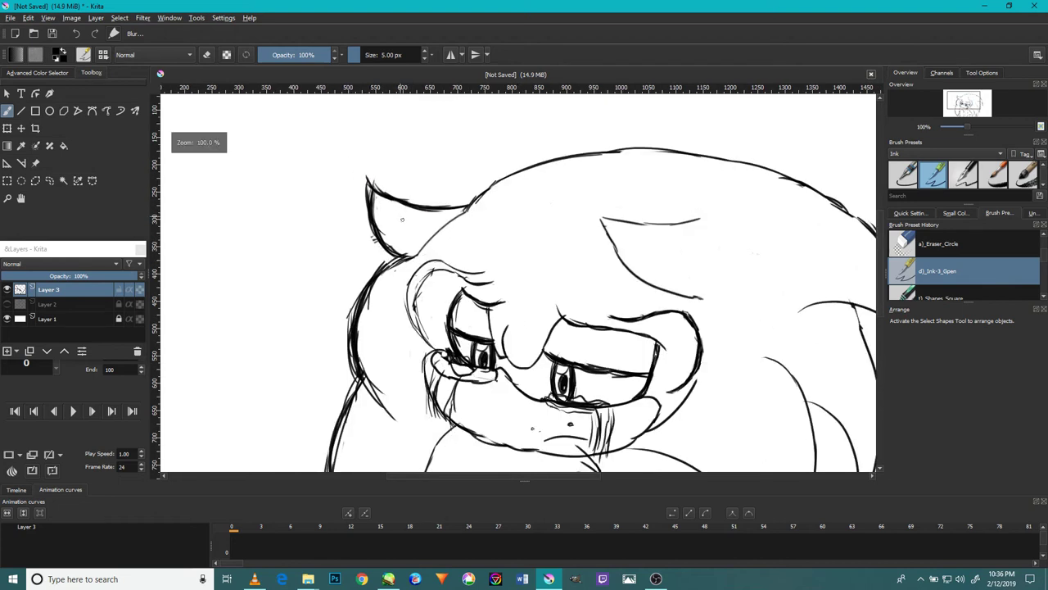
- Erase the old inner arc around the left eye with the 22 px eraser, keeping the outer contour
key(slash)
scroll(435, 282, up, 4)
mouse_move(373, 311)
mouse_down()
mouse_move(402, 253)
mouse_move(376, 444)
mouse_up()
mouse_move(407, 274)
mouse_down()
mouse_move(434, 254)
mouse_move(595, 289)
mouse_move(643, 286)
mouse_move(560, 264)
mouse_up()
scroll(439, 281, down, 3)
scroll(415, 332, up, 2)
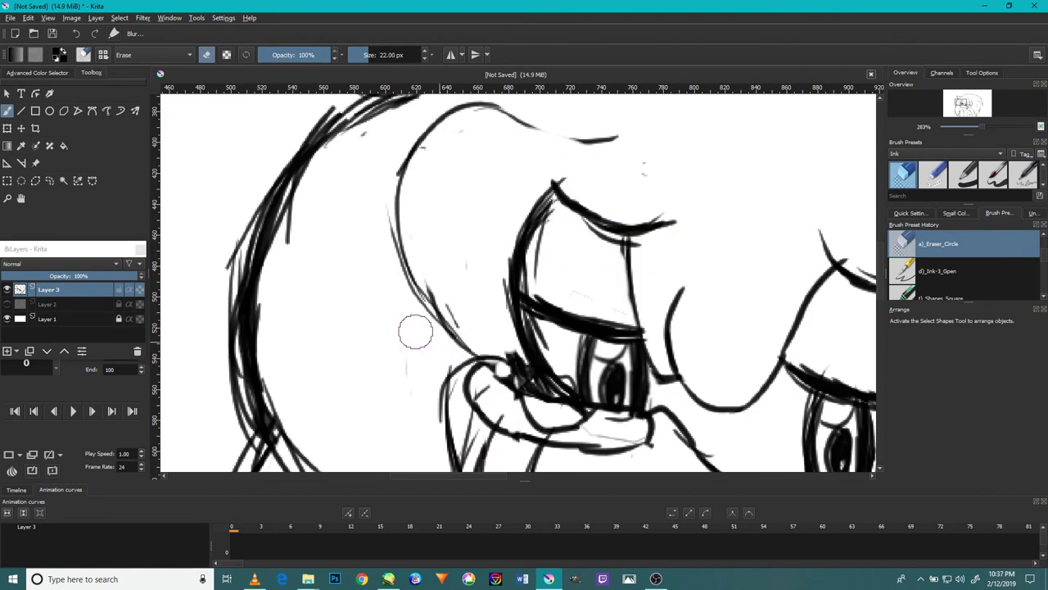
- Erase the stray doubled strokes along the left hair outline beside the face
mouse_move(375, 223)
mouse_down()
mouse_move(406, 305)
mouse_move(328, 289)
mouse_move(315, 210)
mouse_move(282, 251)
mouse_move(220, 265)
mouse_move(220, 356)
mouse_move(248, 194)
mouse_move(244, 434)
mouse_move(227, 350)
mouse_move(196, 451)
mouse_up()
scroll(231, 348, down, 3)
scroll(231, 348, up, 2)
scroll(225, 359, down, 2)
scroll(318, 308, up, 2)
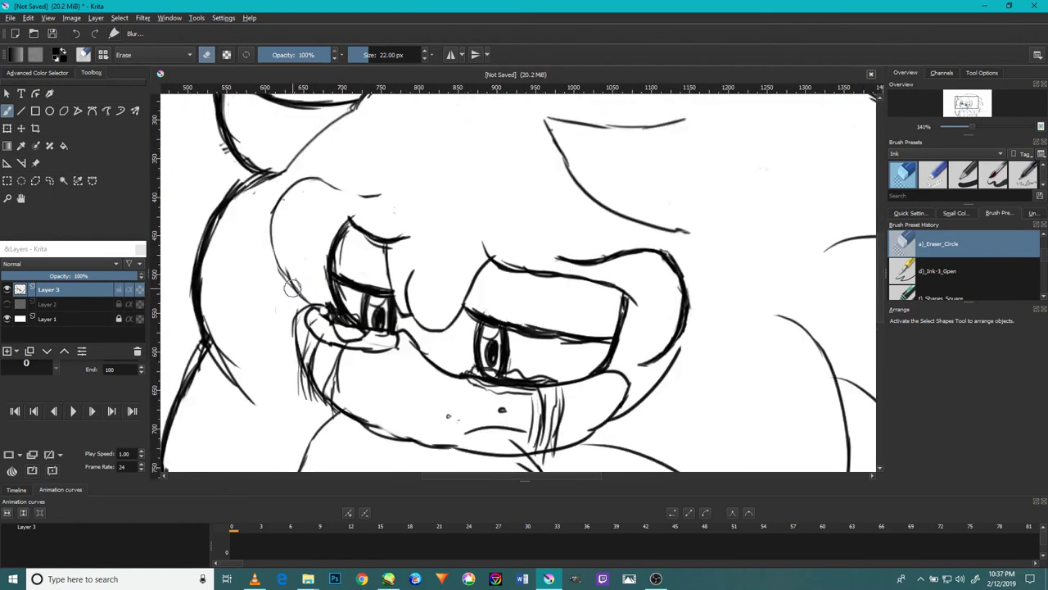
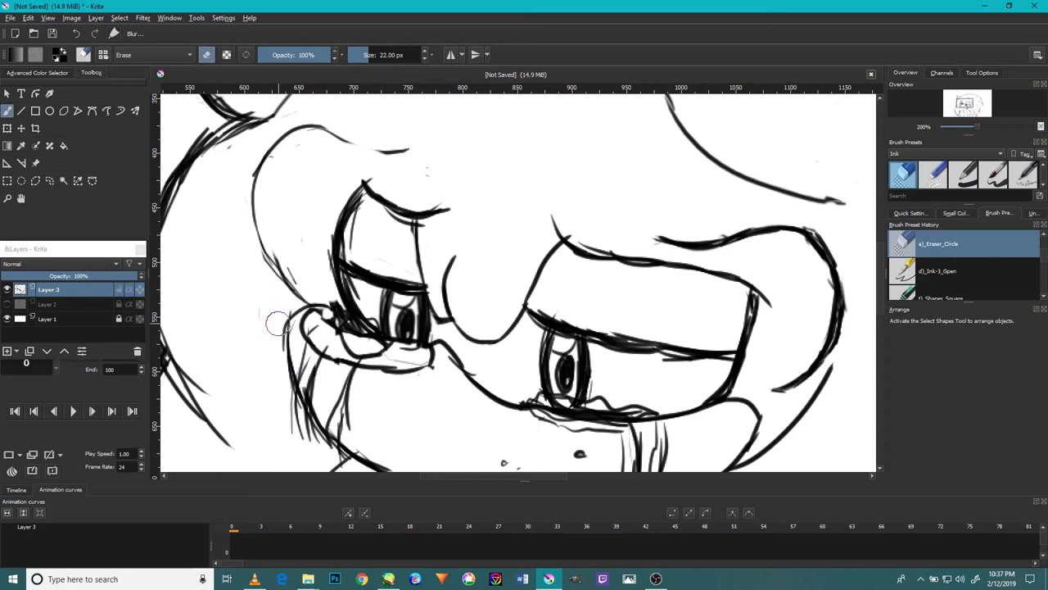
- Select the left eye with a polygonal selection and move it slightly up and to the left
key(slash)
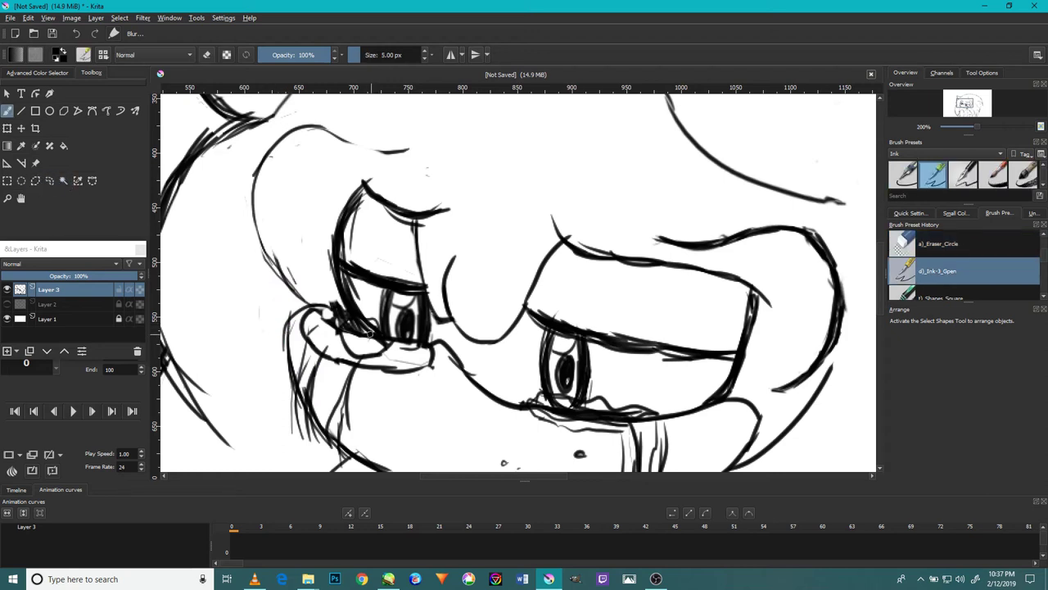
click(37, 182)
click(322, 280)
click(329, 177)
click(391, 155)
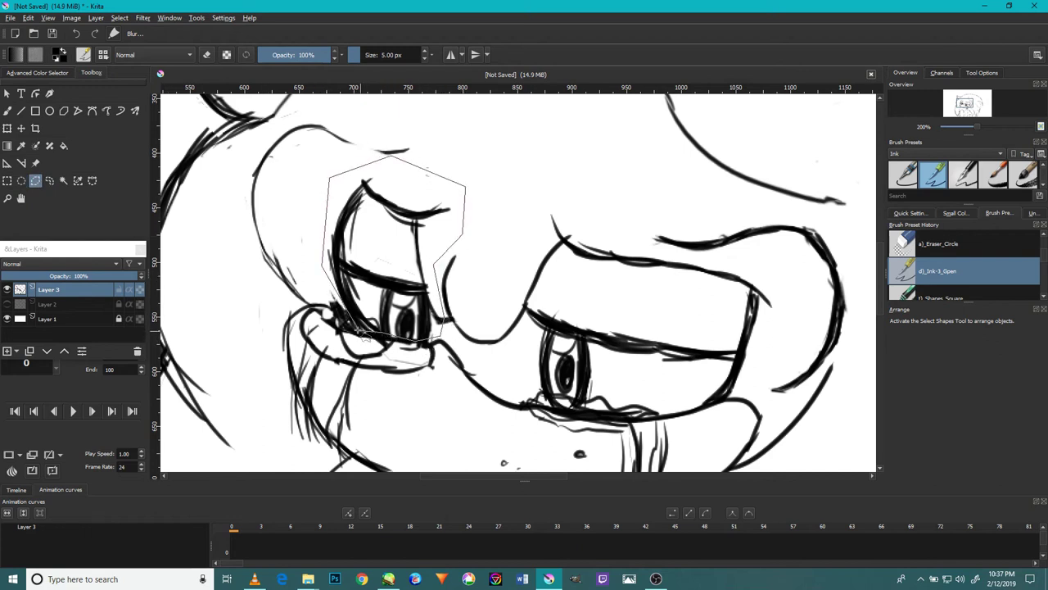
scroll(331, 279, up, 7)
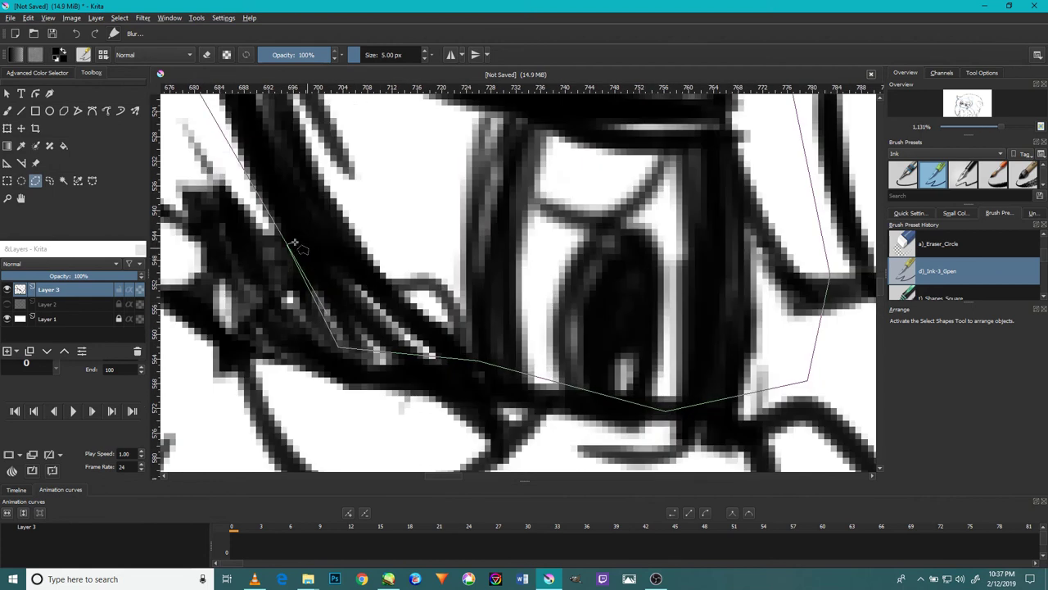
scroll(328, 315, down, 4)
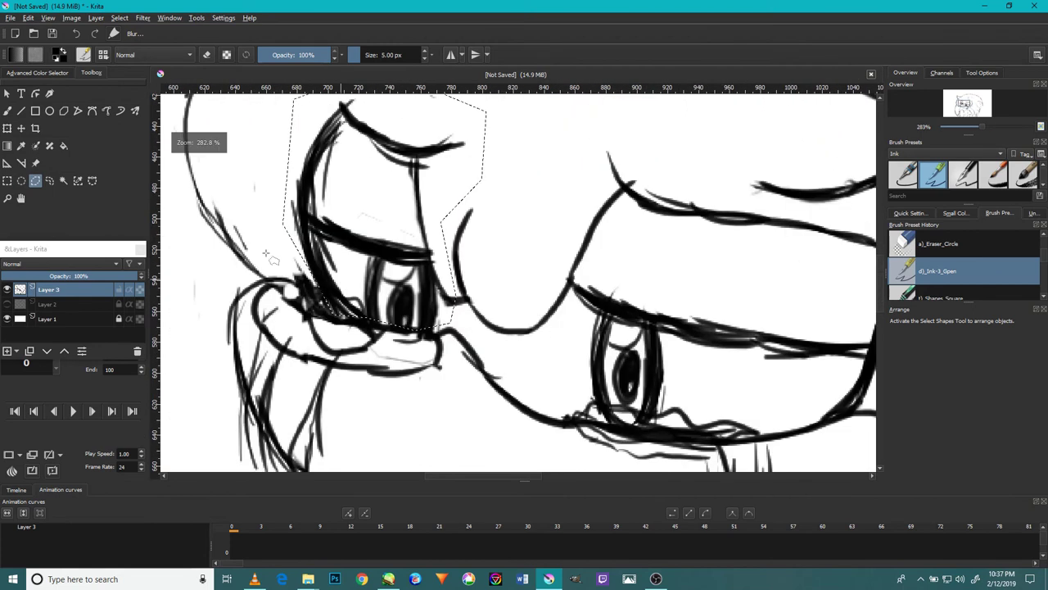
click(21, 128)
drag(371, 241, 345, 225)
scroll(351, 231, up, 2)
scroll(352, 231, down, 5)
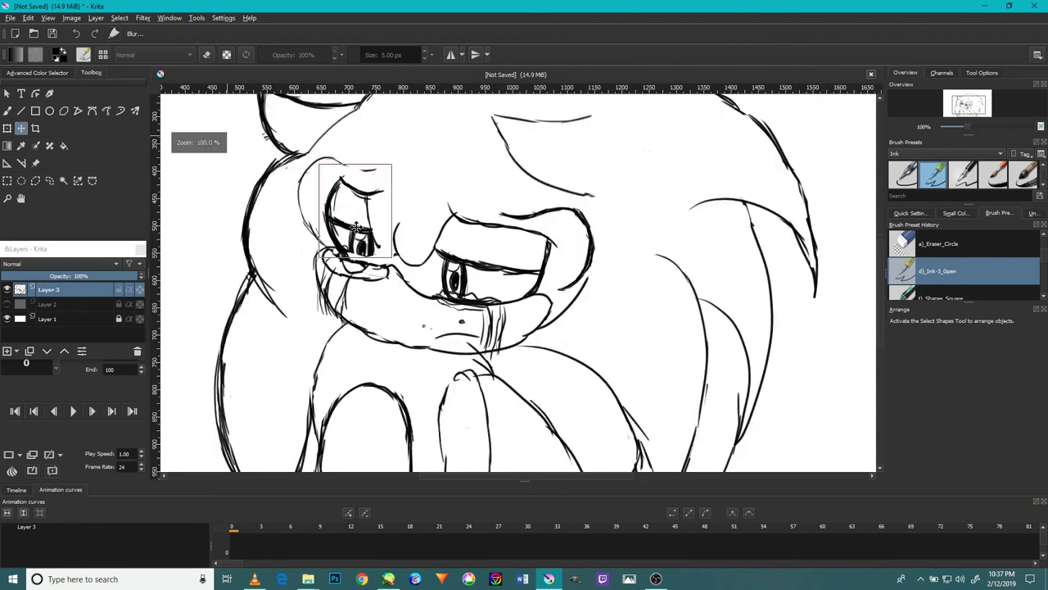
- Enlarge the selected left eye by stretching it down and to the right toward the nose bridge
scroll(357, 229, up, 1)
click(8, 129)
drag(404, 268, 424, 281)
drag(439, 286, 437, 290)
drag(401, 259, 403, 260)
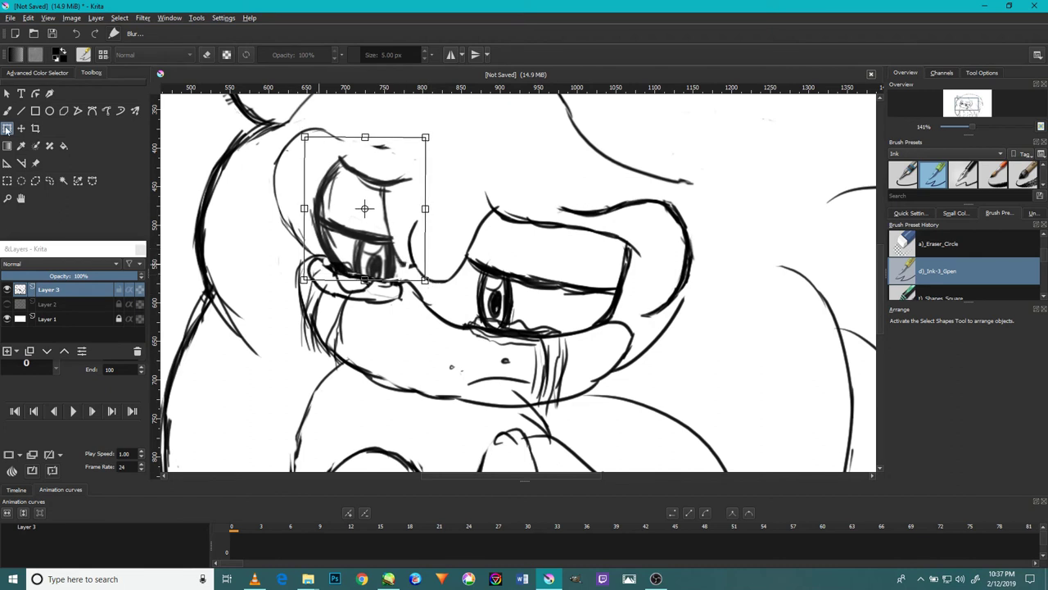
- Erase the heavy overlapping strokes along the lower edge of the left eye with the 22 px eraser
click(7, 112)
click(35, 180)
key(e)
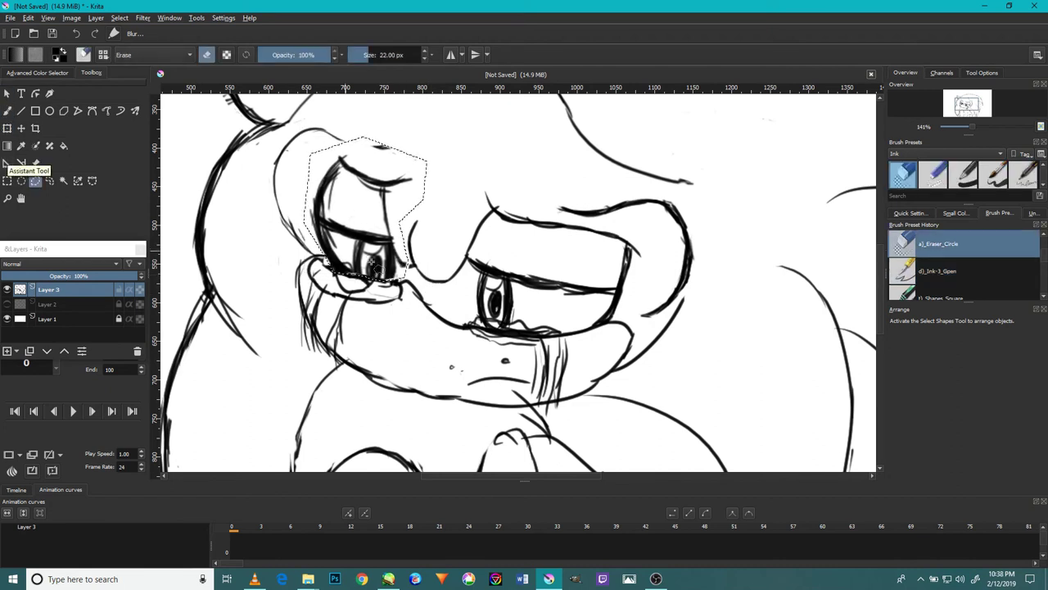
scroll(260, 219, up, 5)
key(b)
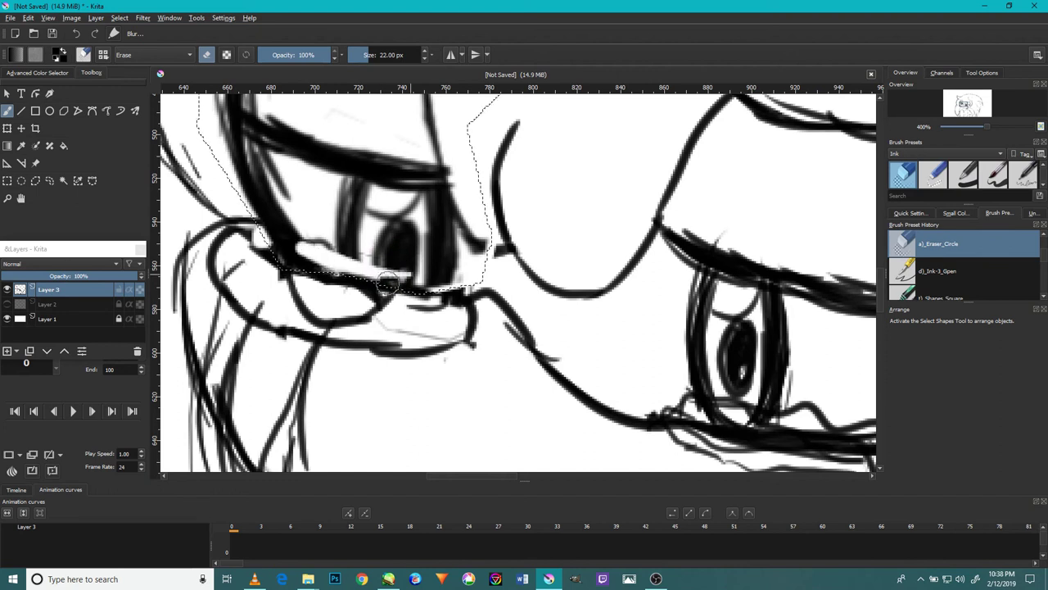
scroll(260, 237, down, 4)
scroll(260, 237, down, 2)
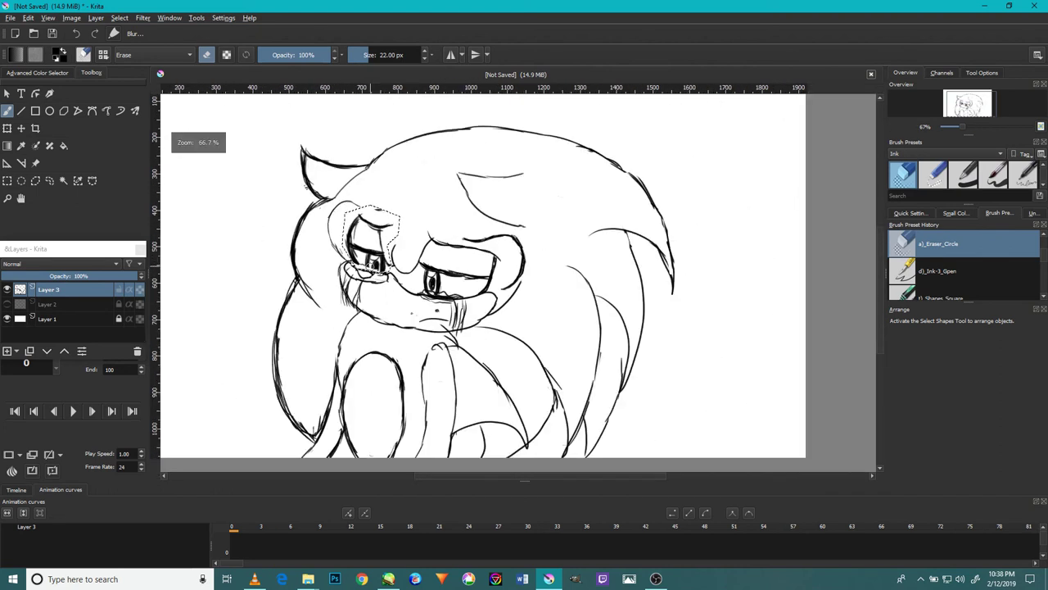
- Shift the selected left eye slightly up and to the left
scroll(370, 264, up, 5)
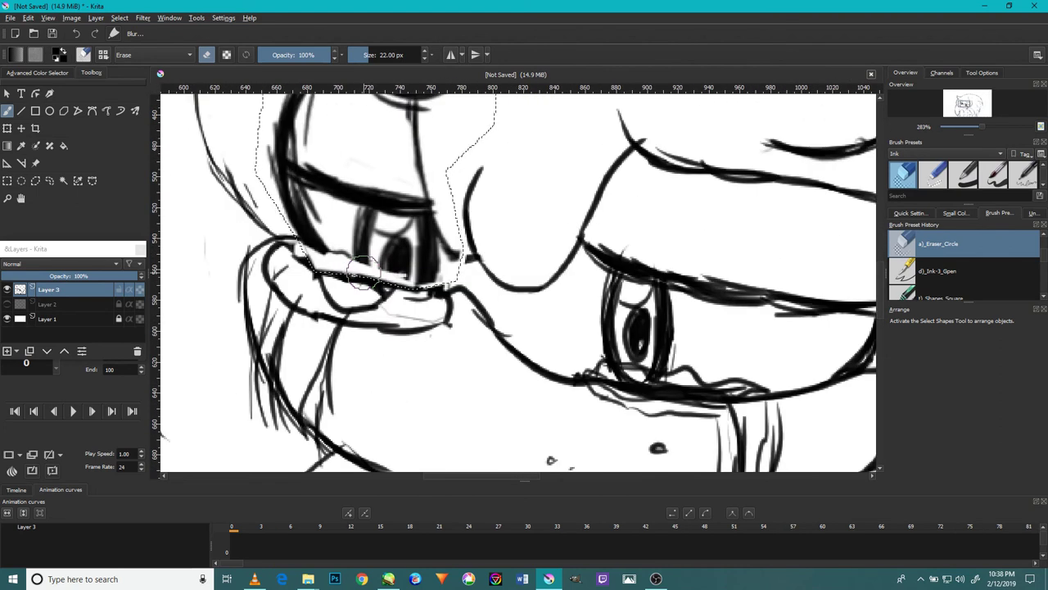
click(22, 128)
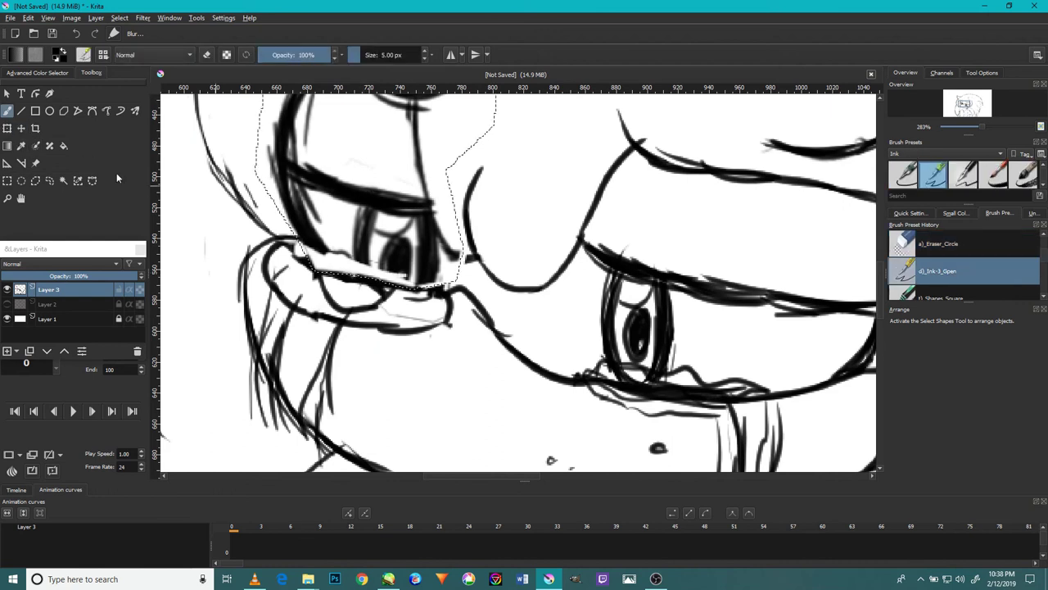
click(21, 129)
drag(395, 193, 372, 185)
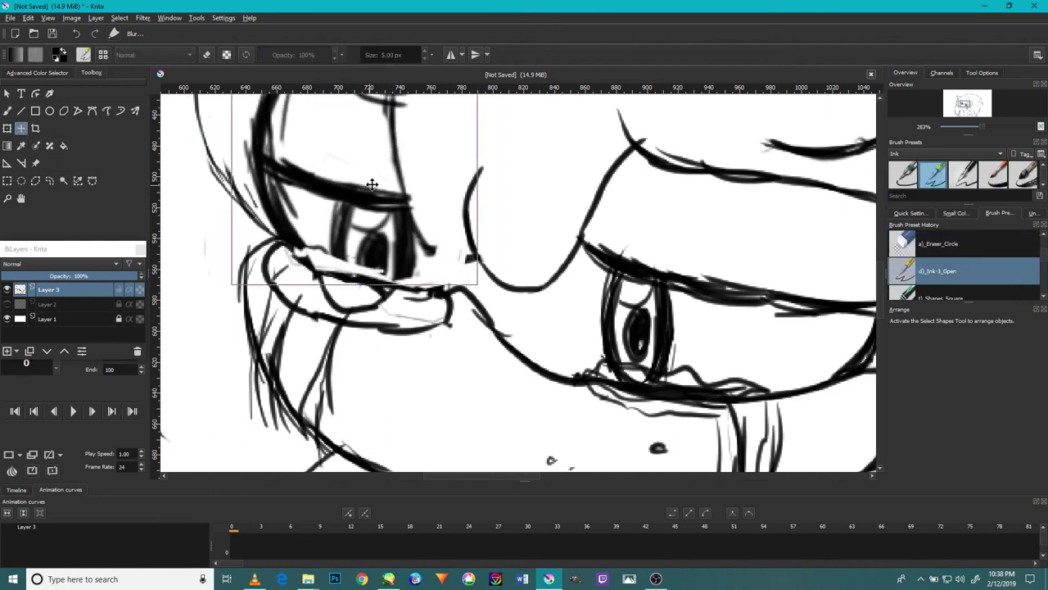
scroll(374, 186, down, 2)
scroll(375, 185, down, 2)
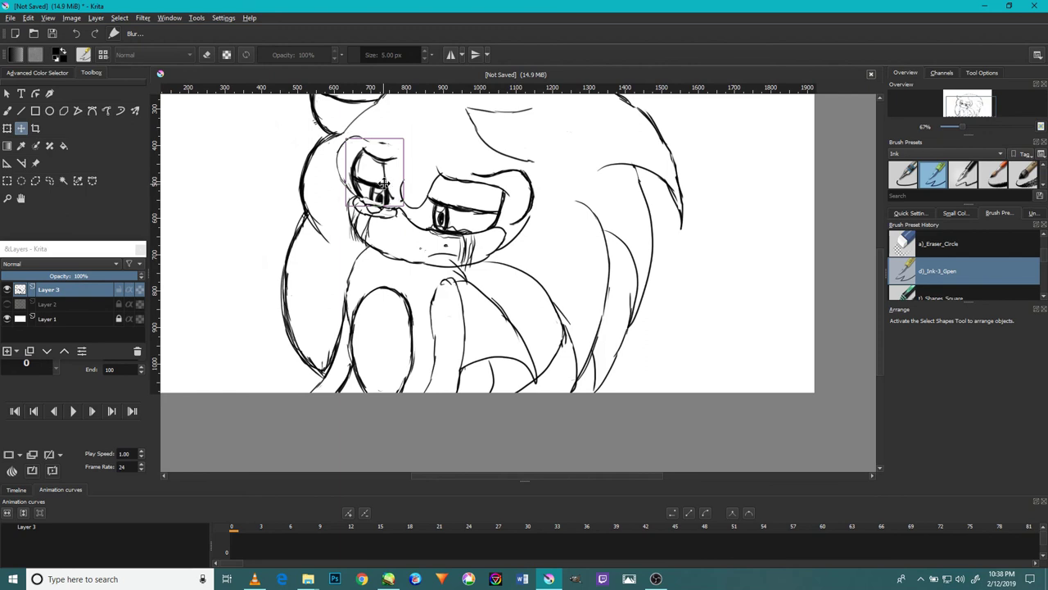
scroll(375, 185, up, 3)
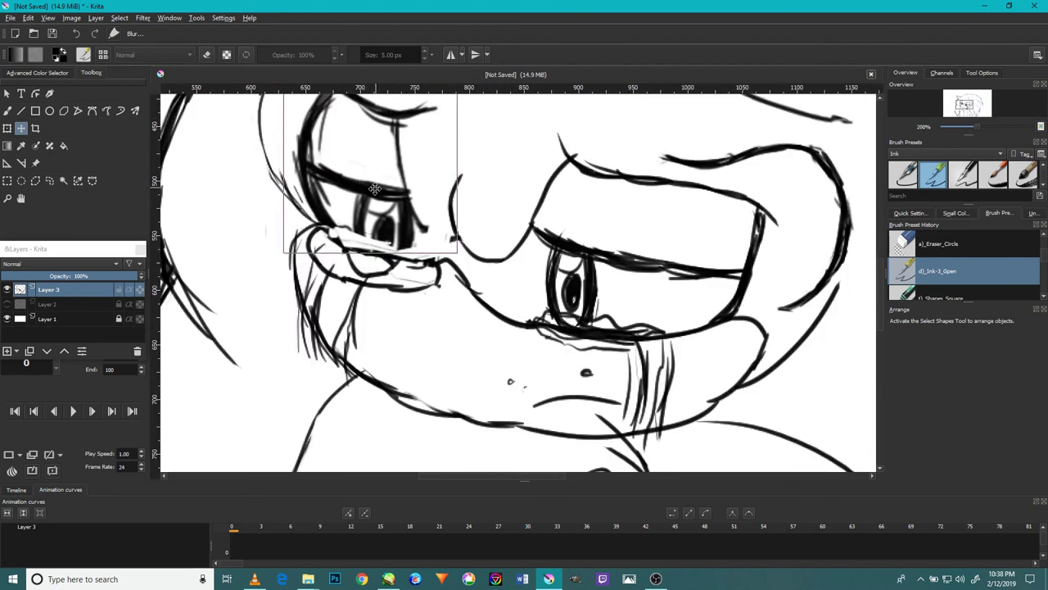
- Clear the selection and reconnect the left eye's lower edge and nose-bridge line with the 5 px ink pen
key(ctrl+shift+a)
key(b)
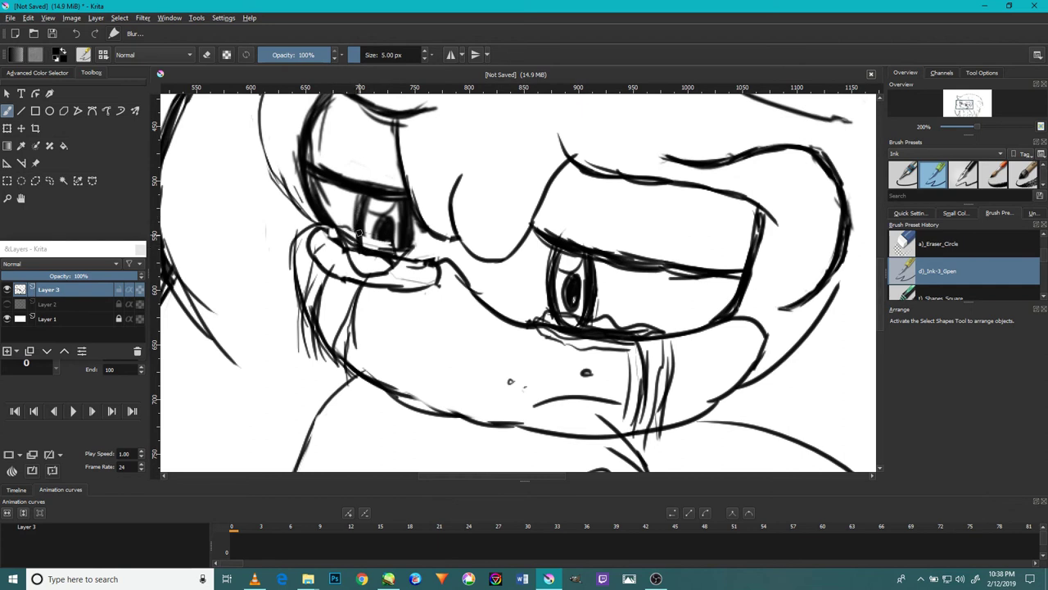
scroll(385, 228, up, 5)
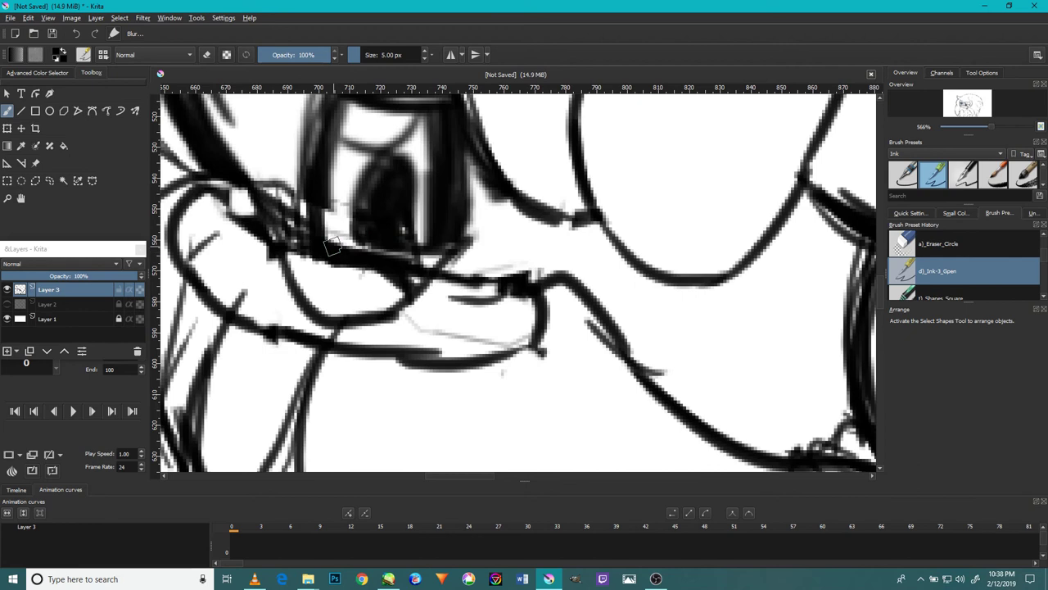
scroll(306, 197, down, 10)
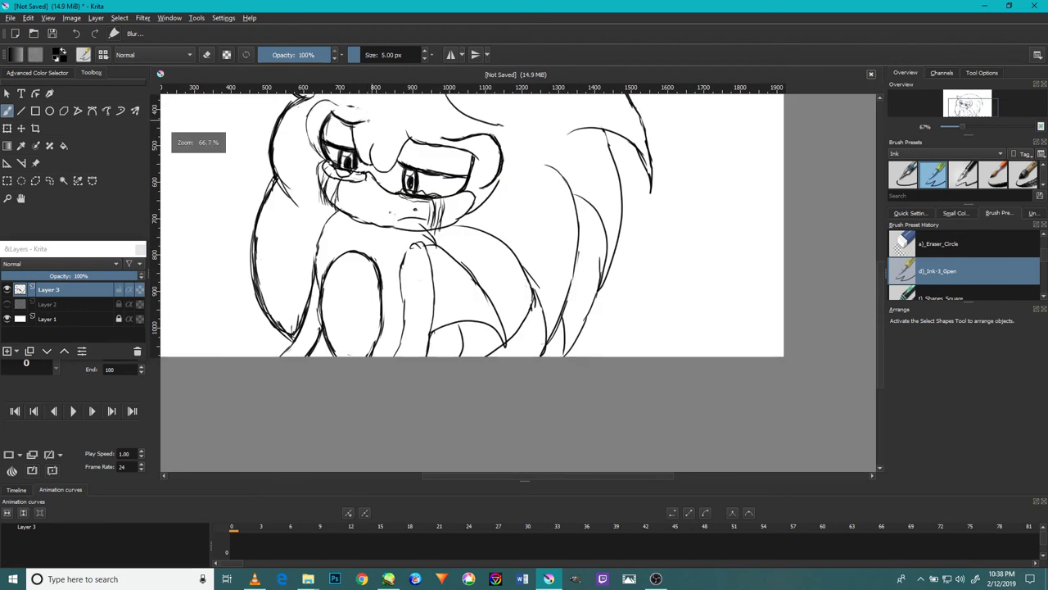
scroll(370, 123, up, 1)
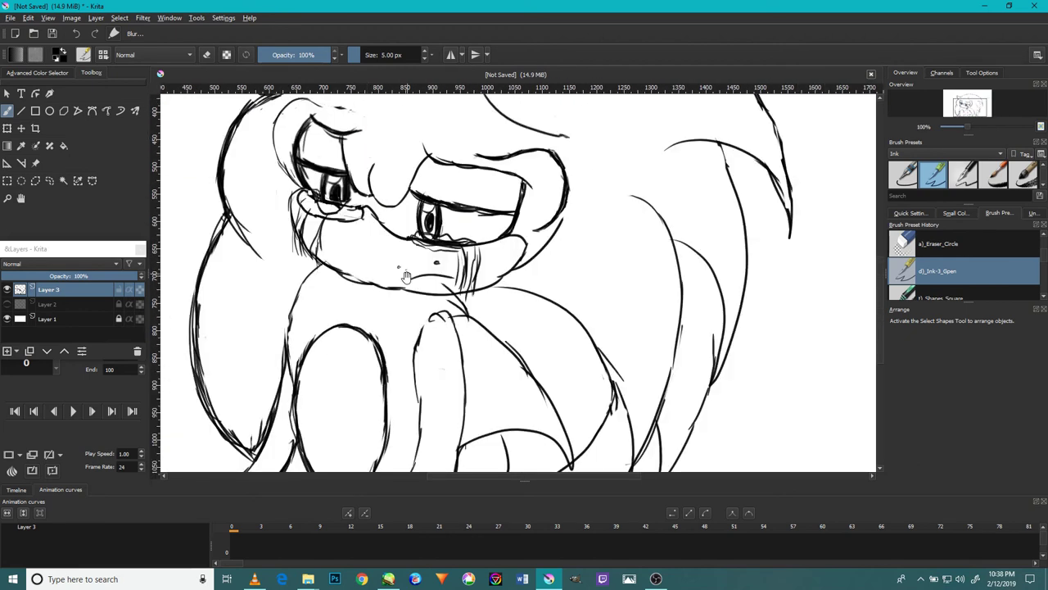
drag(366, 153, 412, 266)
scroll(423, 218, up, 4)
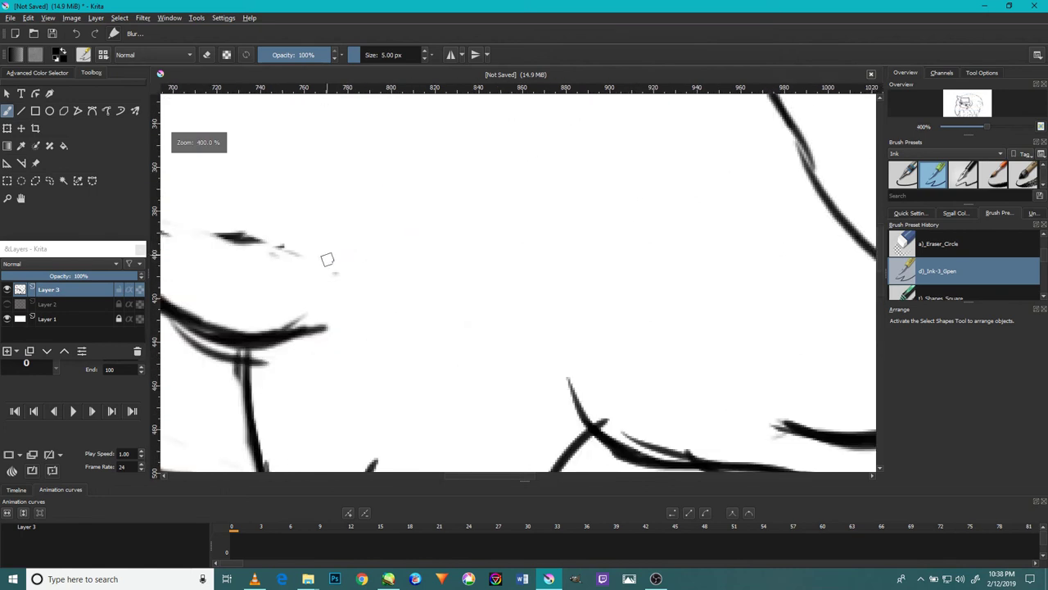
scroll(326, 259, down, 3)
scroll(380, 244, down, 3)
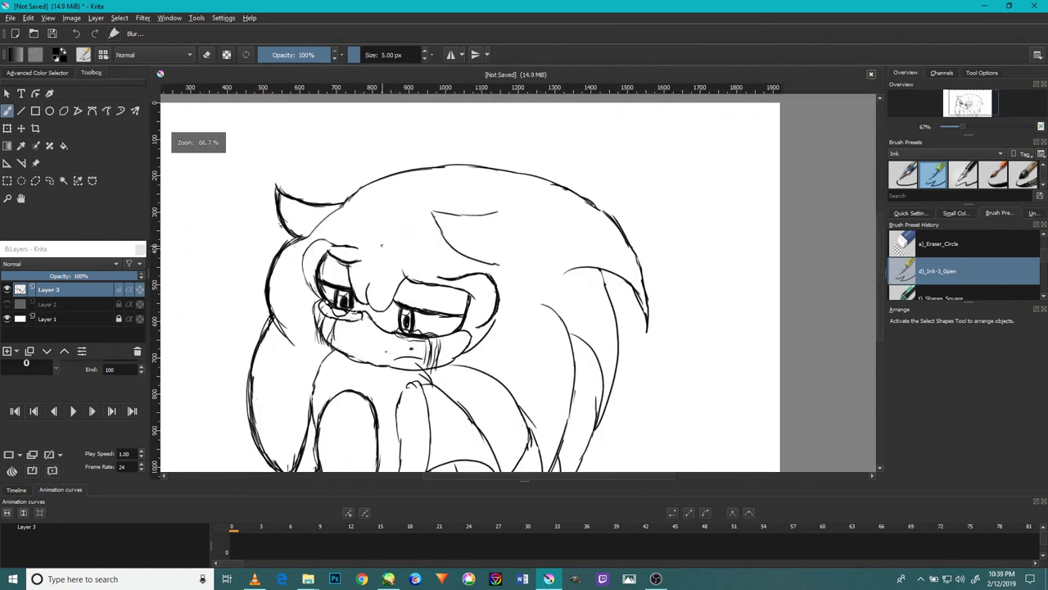
- Select the cheek line beside the muzzle with a polygonal selection, rotate it clockwise, reposition it lower and clear the selection
scroll(489, 354, up, 1)
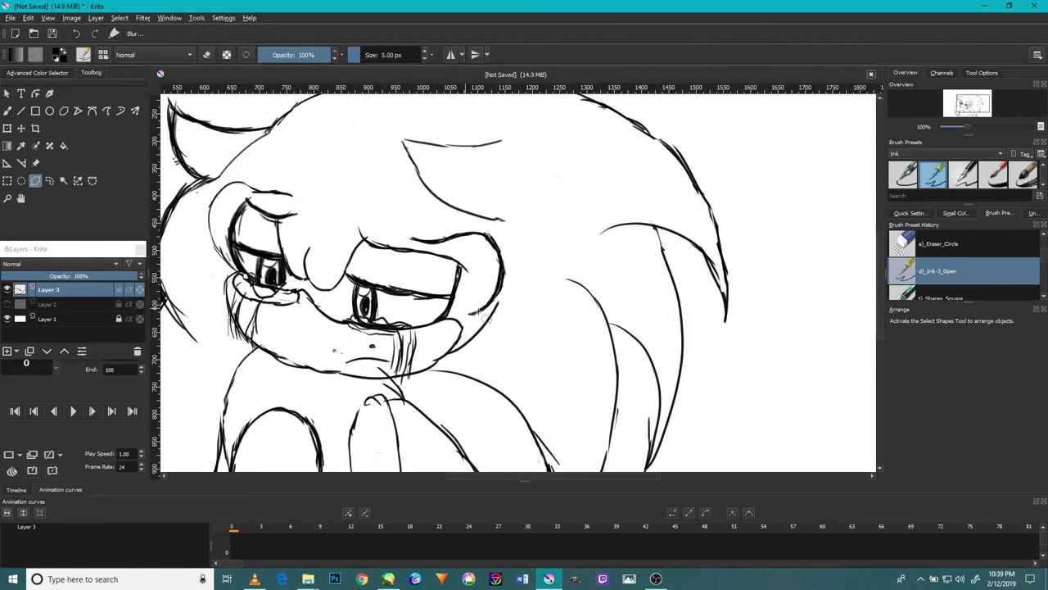
scroll(483, 320, up, 1)
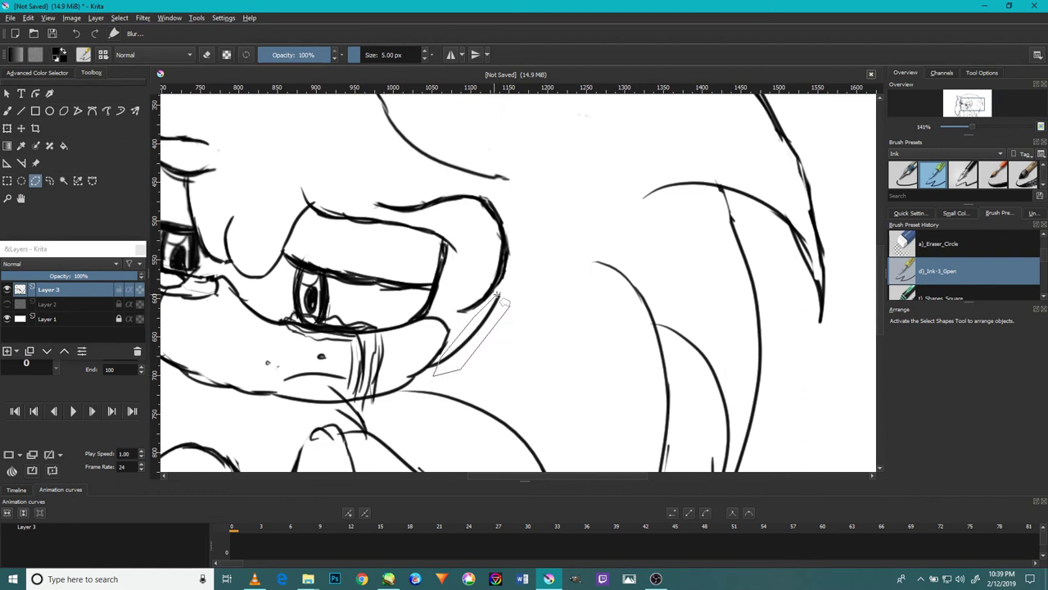
click(509, 304)
key(ctrl+t)
mouse_move(560, 363)
mouse_down()
mouse_move(520, 390)
mouse_move(486, 376)
mouse_up()
mouse_move(518, 333)
mouse_down()
mouse_move(545, 309)
mouse_move(505, 340)
mouse_up()
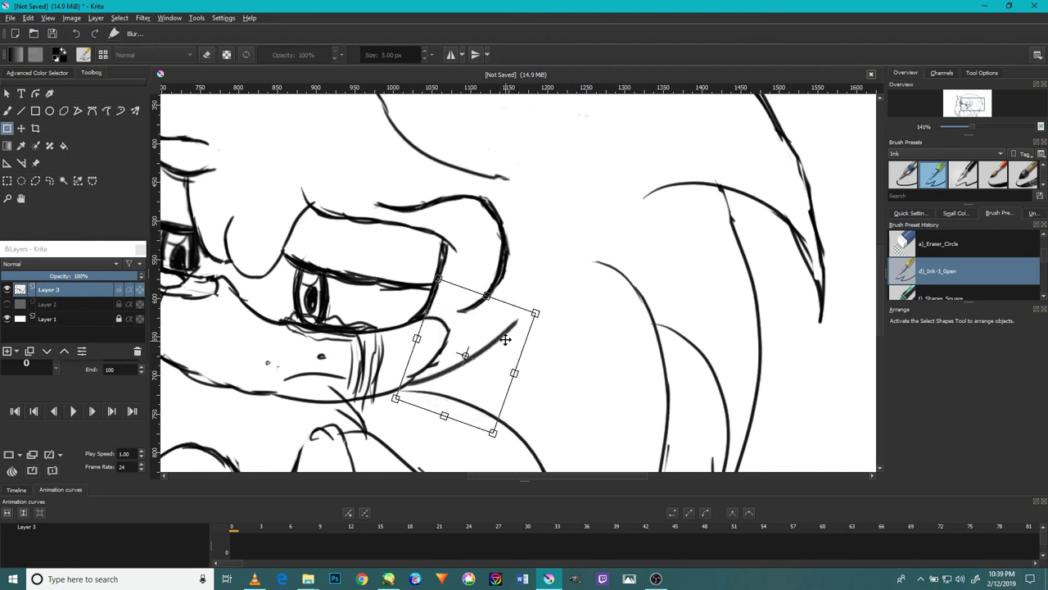
scroll(502, 354, down, 2)
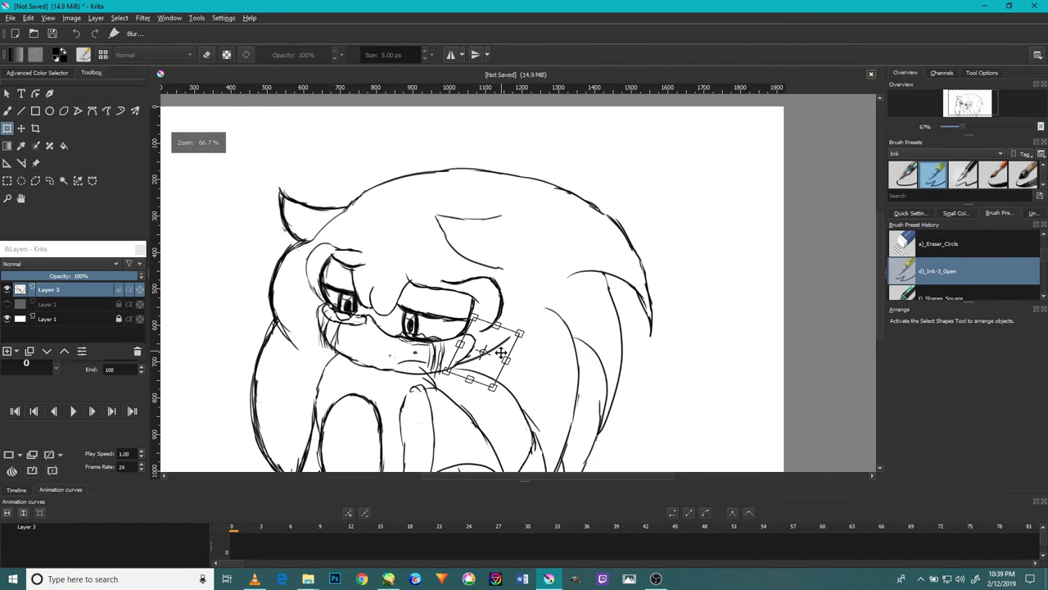
key(Return)
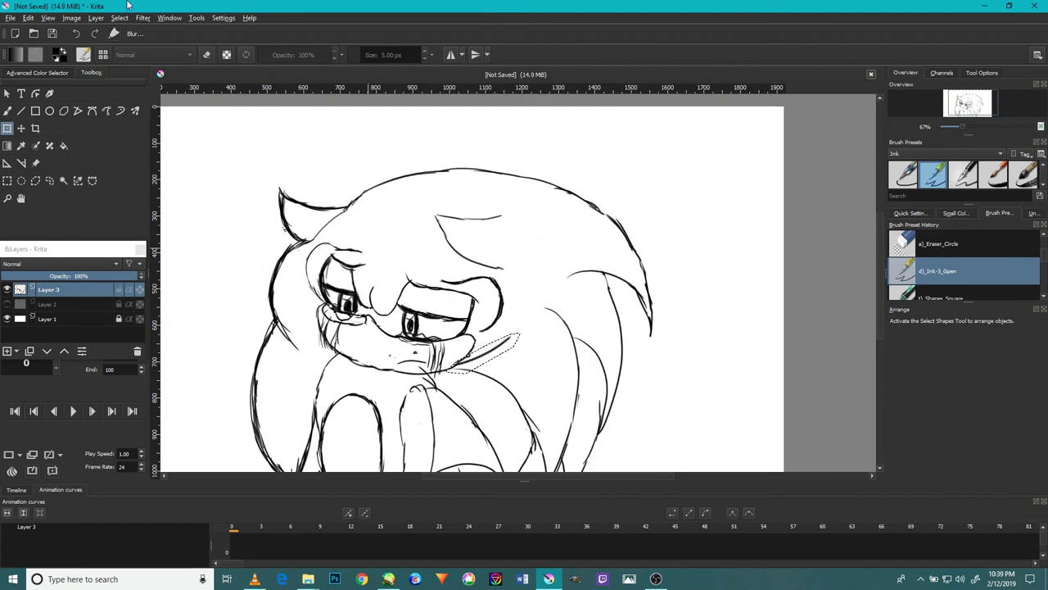
click(120, 18)
click(144, 44)
- Ink over the lower muzzle outline and the left body outline below it with the 5 px pen
click(8, 111)
scroll(319, 358, up, 3)
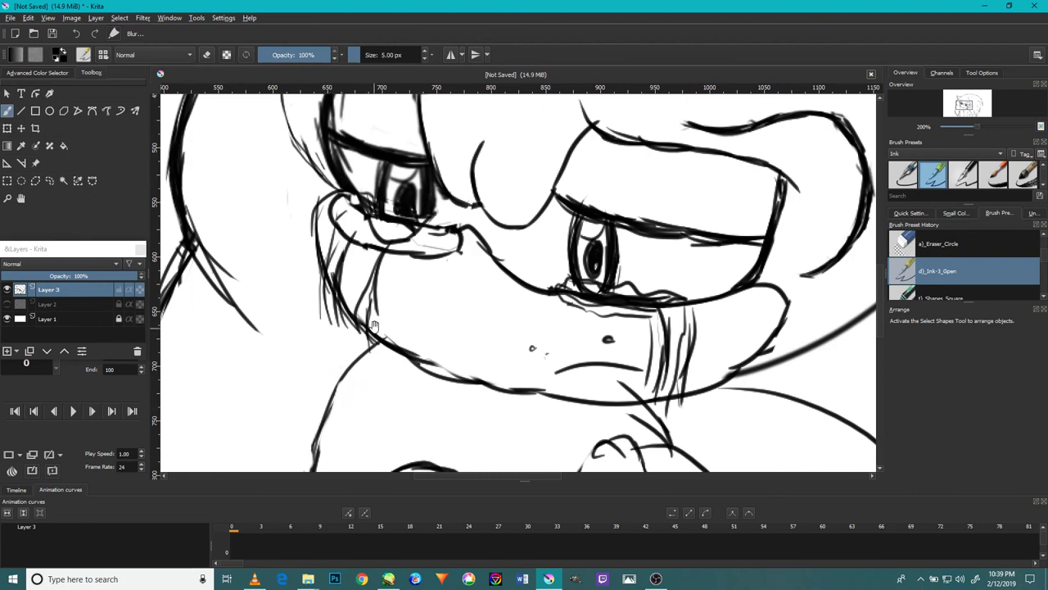
drag(374, 329, 417, 234)
mouse_move(361, 447)
mouse_down()
mouse_move(373, 337)
mouse_move(404, 261)
mouse_move(509, 274)
mouse_up()
scroll(574, 288, down, 1)
scroll(570, 288, up, 2)
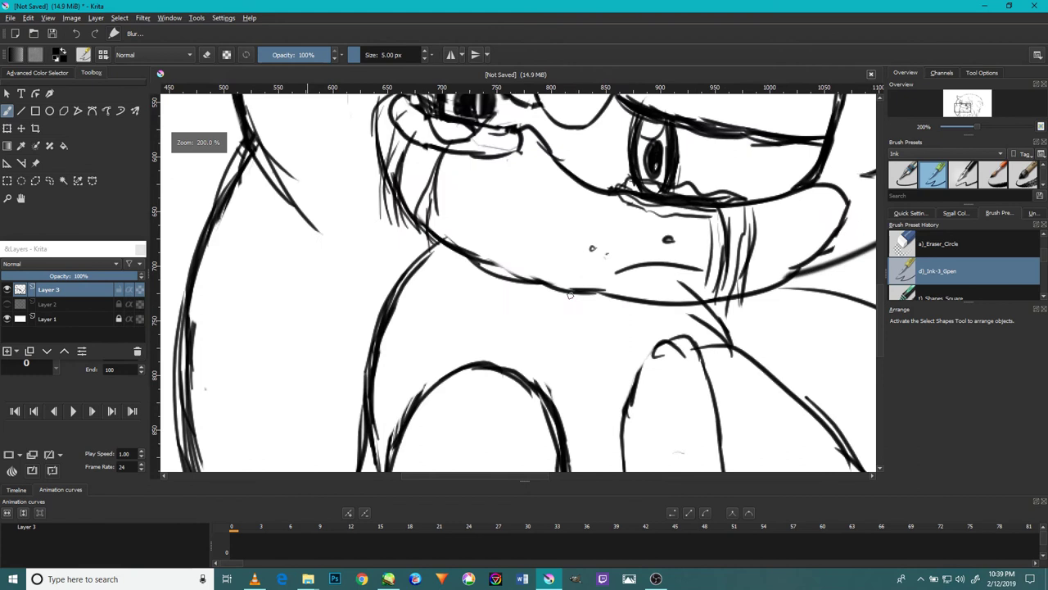
mouse_move(599, 289)
mouse_down()
mouse_move(542, 292)
mouse_move(461, 255)
mouse_up()
drag(528, 285, 435, 251)
mouse_move(498, 267)
mouse_down()
mouse_move(436, 244)
mouse_move(405, 218)
mouse_up()
drag(310, 314, 381, 222)
- Ink over the body lines running down to the canvas edge between the left quill tip and the oval
scroll(399, 275, down, 4)
scroll(368, 351, up, 3)
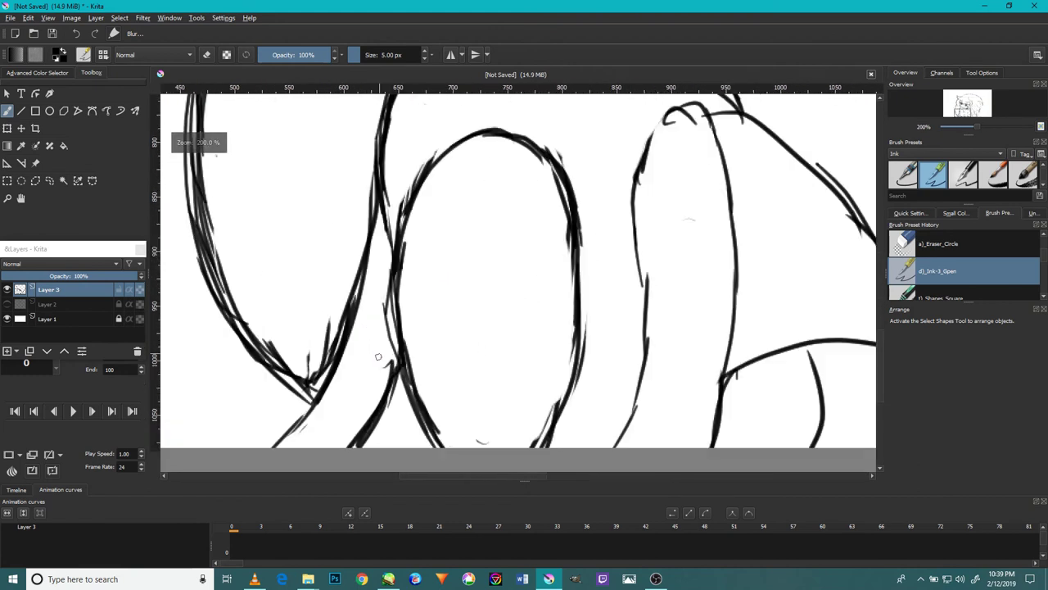
drag(318, 399, 262, 447)
mouse_move(361, 445)
mouse_down()
mouse_move(402, 353)
mouse_move(401, 283)
mouse_up()
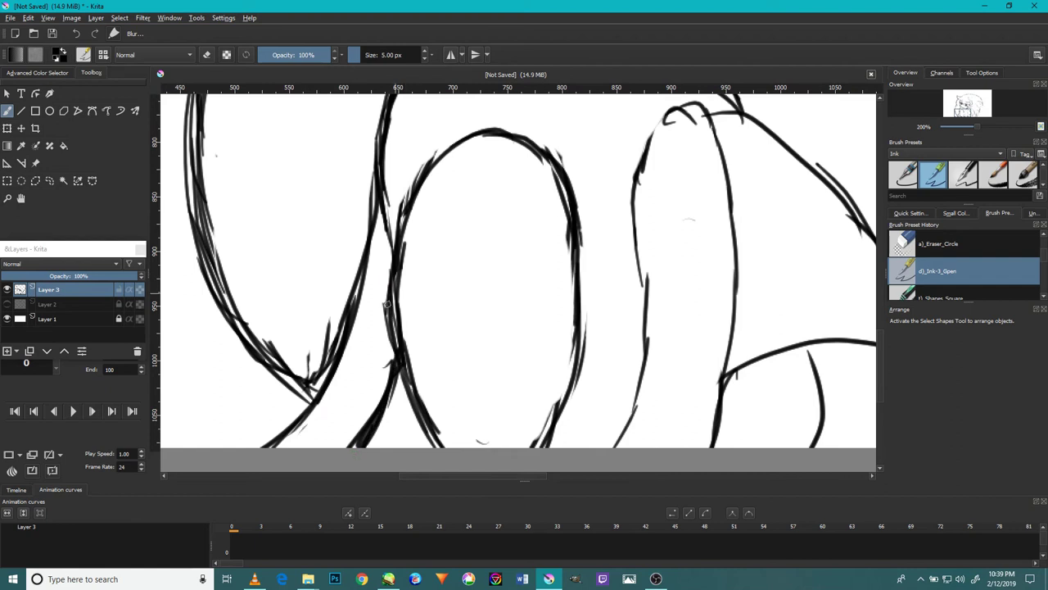
scroll(386, 236, down, 2)
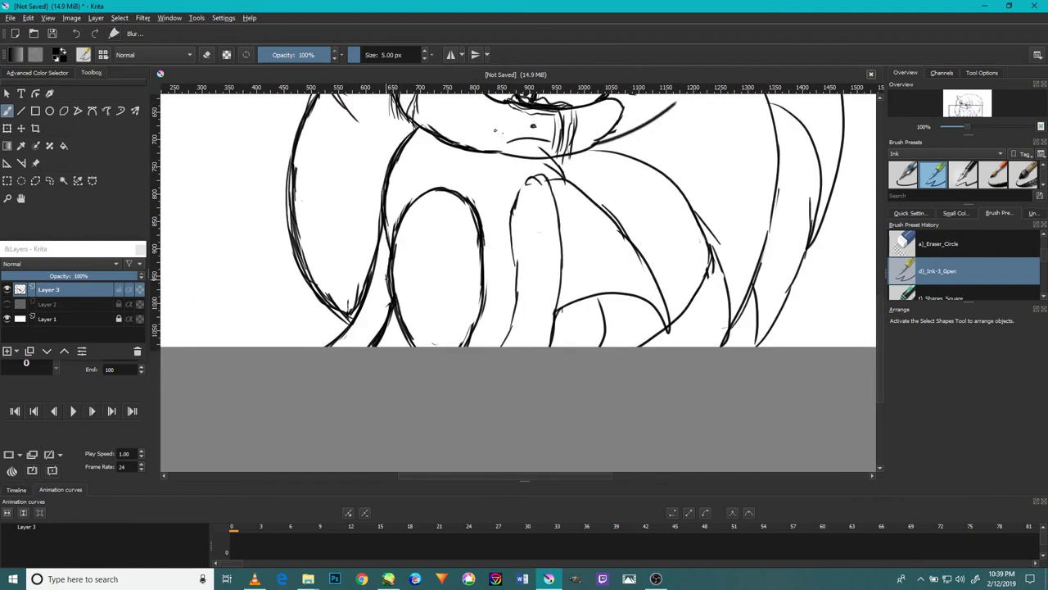
- Undo the accidental layer move and erase the stray overlap between the body outline and the oval with the 22 px eraser
key(e)
scroll(385, 283, up, 3)
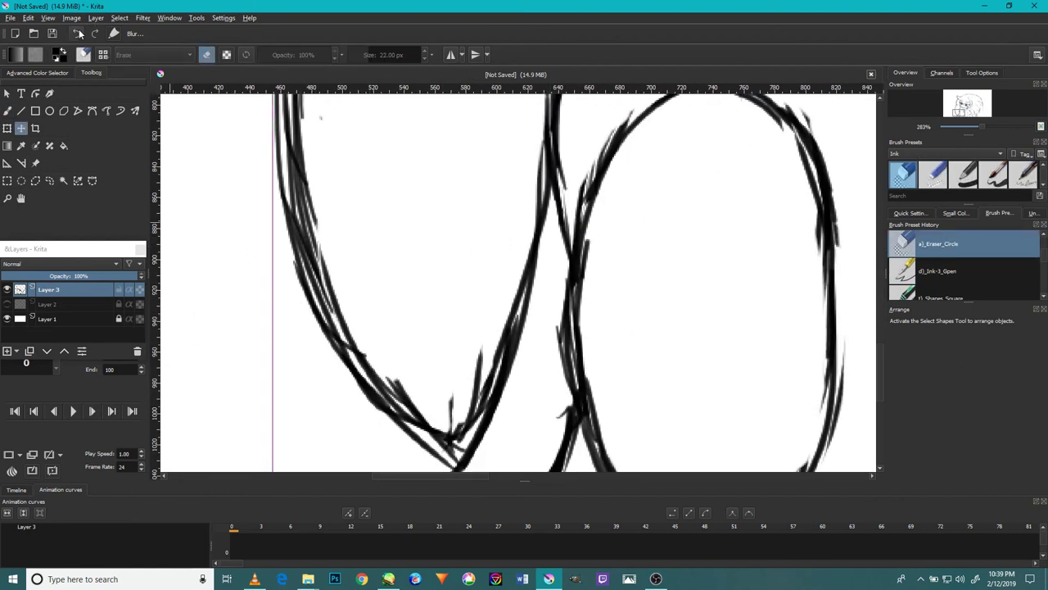
click(78, 34)
click(7, 111)
mouse_move(564, 238)
mouse_down()
mouse_move(570, 194)
mouse_move(561, 219)
mouse_up()
scroll(563, 222, down, 1)
scroll(562, 222, down, 1)
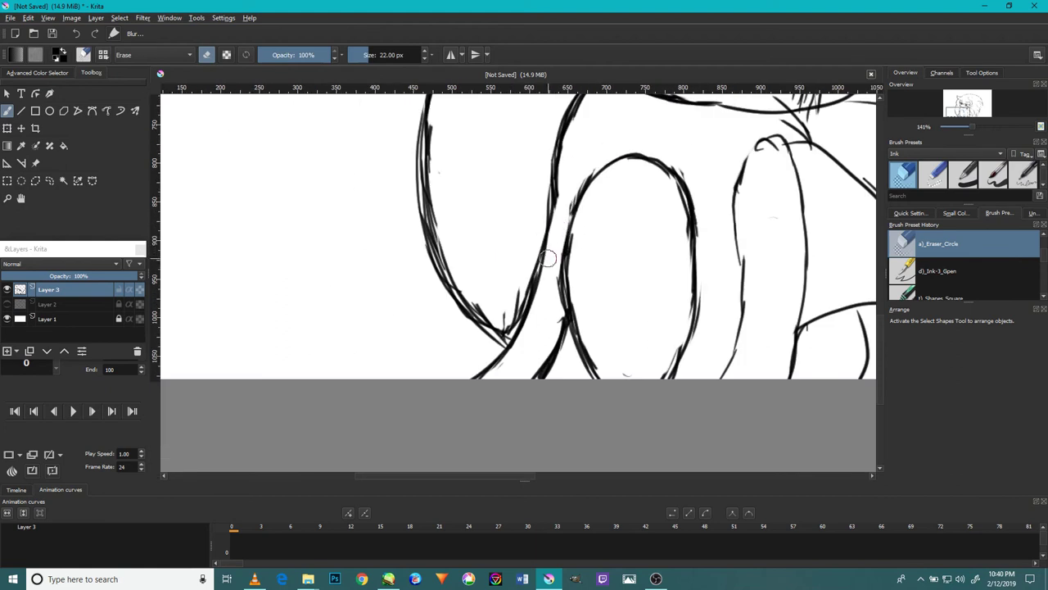
- Select the oval's upper part with a polygonal selection, shift and slant it to the left, and clear the selection
key(slash)
click(37, 182)
click(716, 182)
click(683, 220)
click(593, 266)
click(561, 256)
click(567, 187)
click(618, 136)
click(715, 182)
click(22, 129)
mouse_move(561, 136)
mouse_down()
mouse_move(550, 133)
mouse_move(559, 140)
mouse_up()
drag(739, 153, 725, 133)
drag(629, 182, 619, 179)
drag(572, 152, 559, 155)
drag(592, 207, 586, 204)
drag(696, 182, 702, 181)
drag(741, 244, 737, 253)
drag(673, 239, 672, 241)
drag(607, 142, 603, 126)
drag(686, 122, 699, 130)
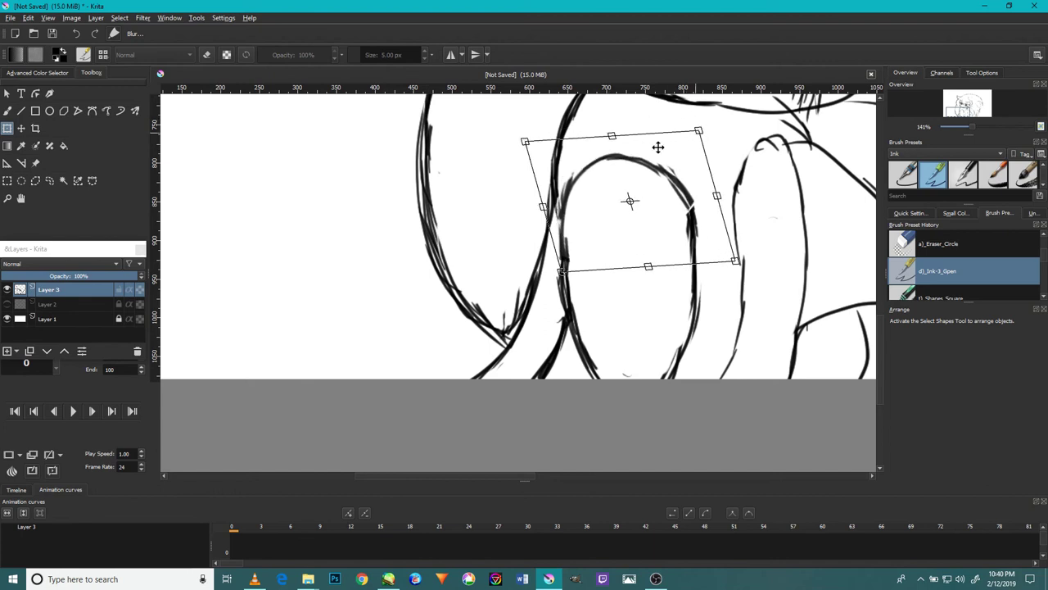
scroll(547, 176, down, 4)
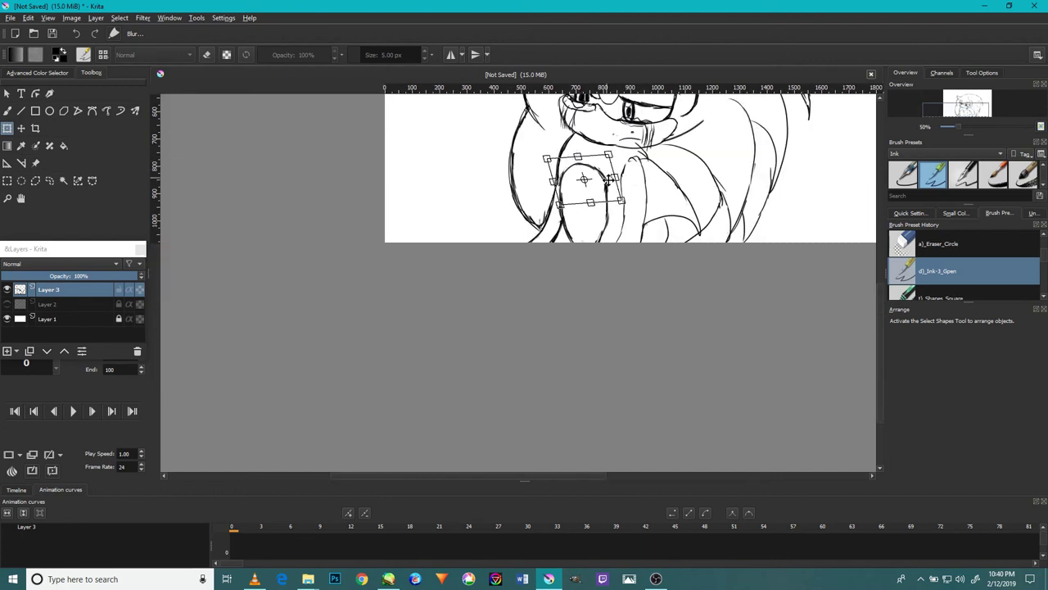
scroll(606, 194, up, 4)
key(Return)
key(b)
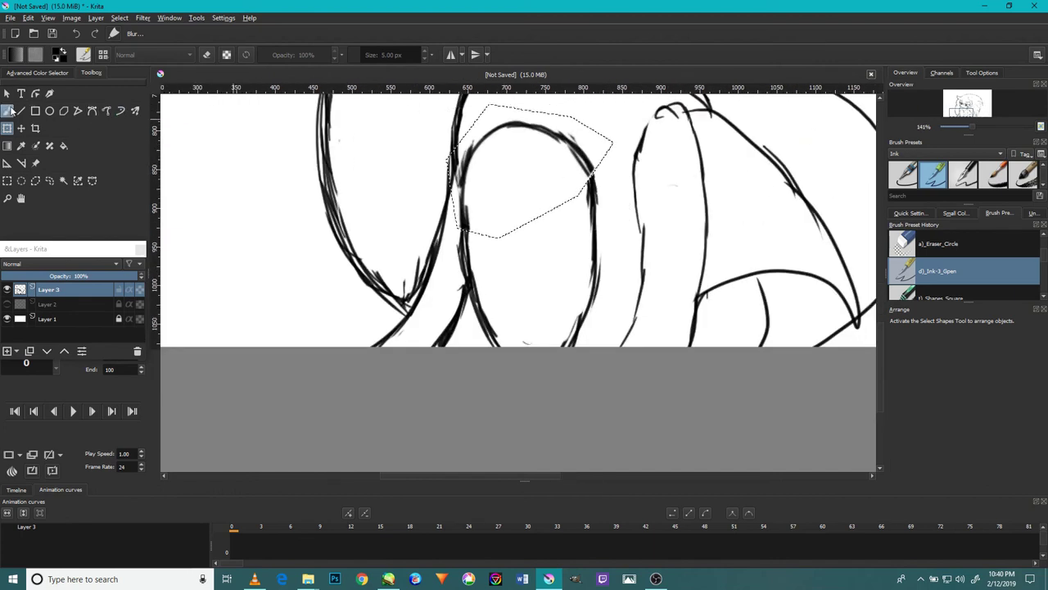
click(119, 17)
click(139, 40)
- Ink over the break on the oval's right side and reinforce its left side with the 5 px pen
scroll(590, 174, up, 2)
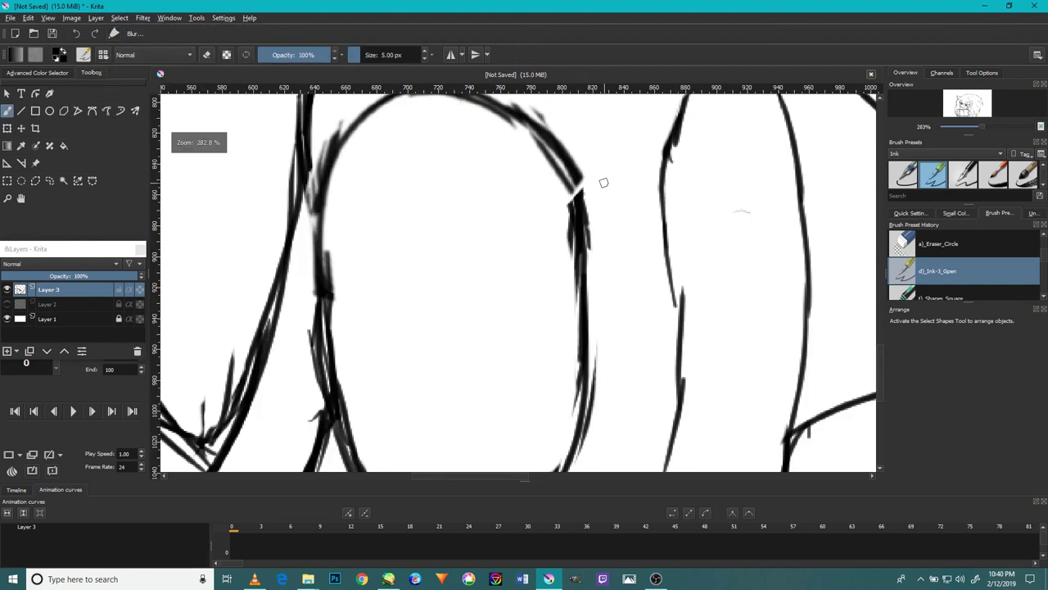
mouse_move(575, 169)
mouse_down()
mouse_move(587, 230)
mouse_move(576, 208)
mouse_up()
drag(534, 148, 565, 187)
scroll(546, 160, down, 2)
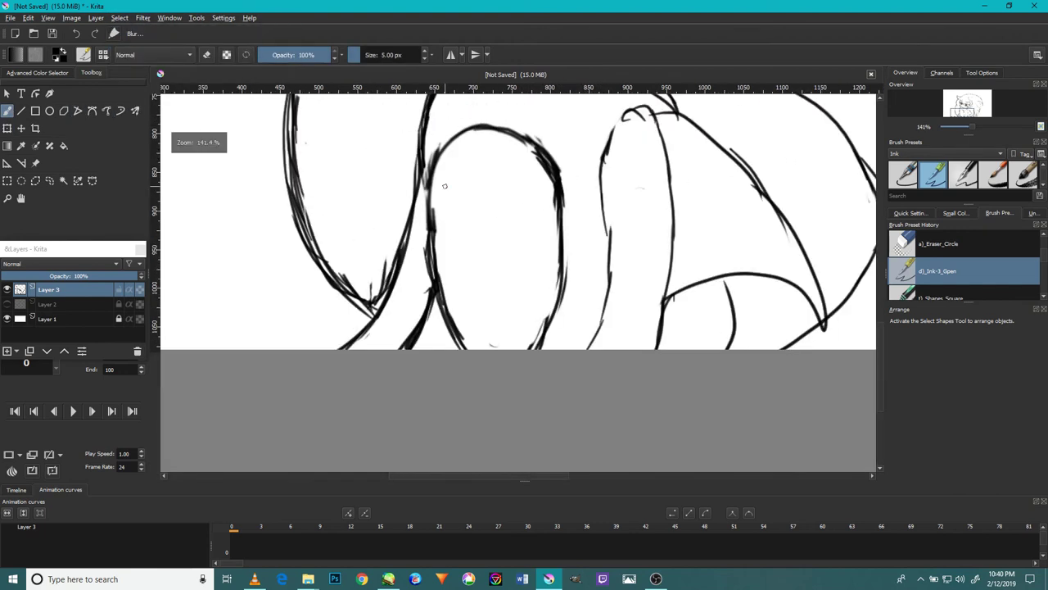
scroll(418, 207, up, 2)
mouse_move(459, 248)
mouse_down()
mouse_move(463, 176)
mouse_move(463, 207)
mouse_up()
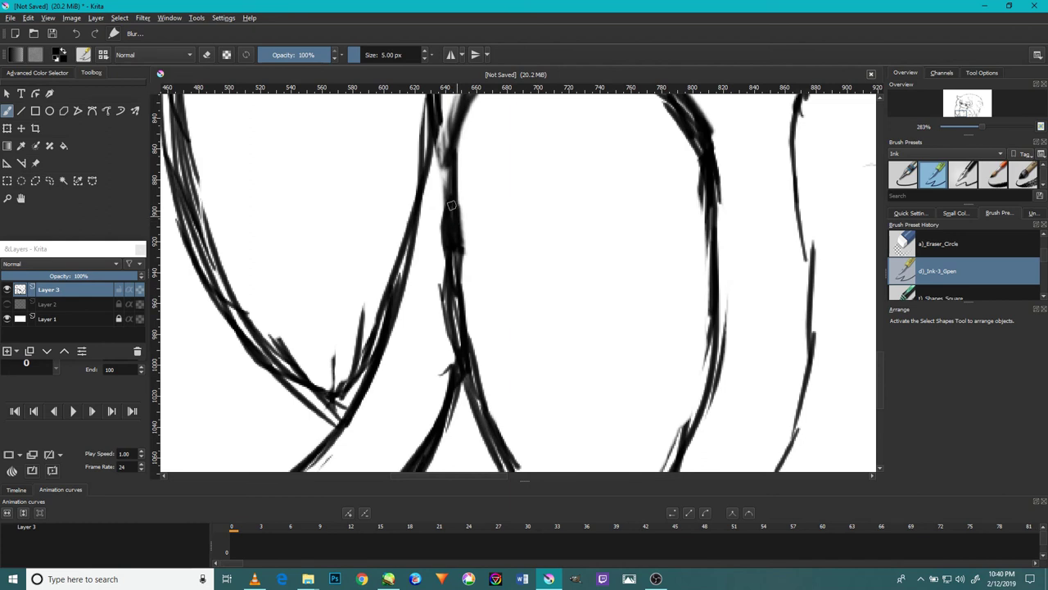
- Thicken the oval's arched upper outline with repeated 5 px ink strokes
mouse_move(464, 165)
mouse_down()
mouse_move(480, 310)
mouse_move(494, 222)
mouse_move(521, 197)
mouse_up()
drag(464, 267, 552, 172)
drag(482, 246, 620, 159)
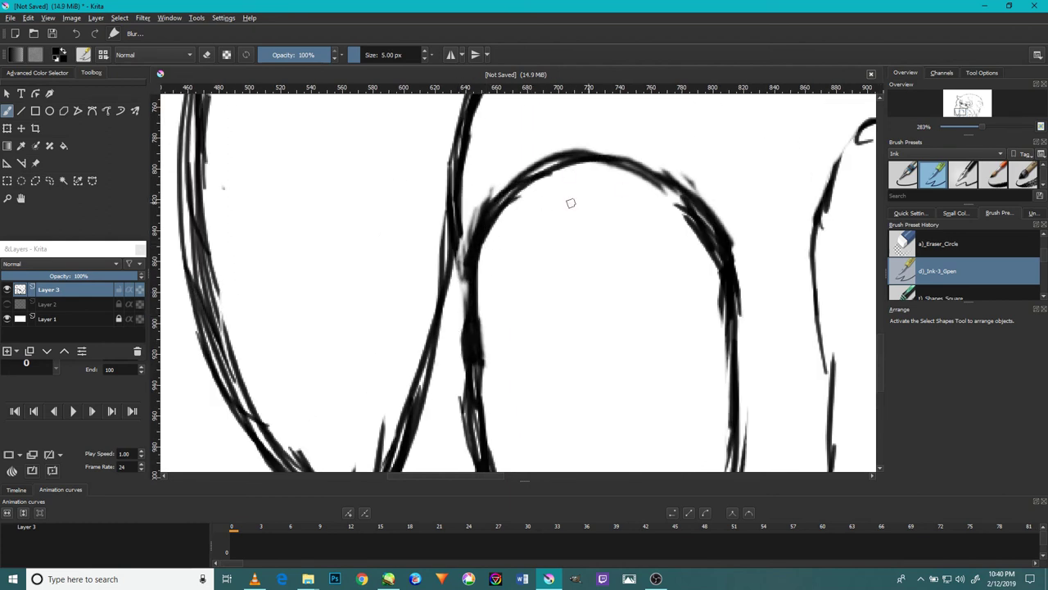
drag(544, 188, 676, 199)
drag(620, 174, 696, 213)
drag(491, 251, 568, 190)
drag(494, 230, 603, 164)
scroll(568, 190, down, 5)
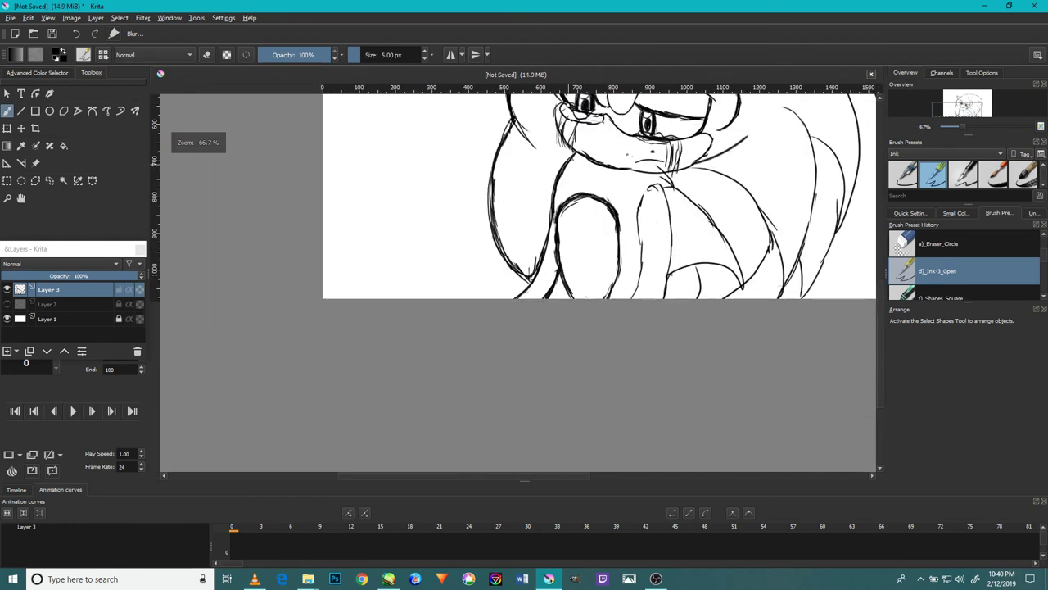
- Ink over the body outline where it runs close to the oval's left side
scroll(554, 233, up, 4)
drag(536, 259, 560, 182)
drag(535, 288, 564, 174)
mouse_move(516, 309)
mouse_down()
mouse_move(447, 247)
mouse_move(451, 191)
mouse_up()
scroll(451, 191, down, 2)
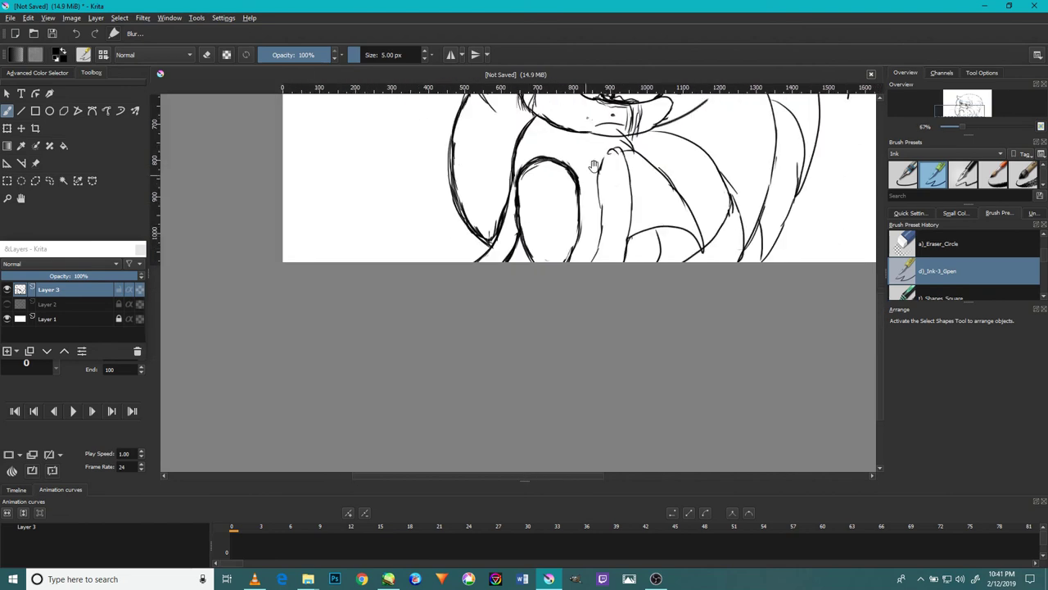
- Ink short strokes where the lower right quills meet and a short curve beside the arm's lower right edge
scroll(589, 169, up, 1)
drag(639, 206, 610, 242)
drag(675, 236, 623, 265)
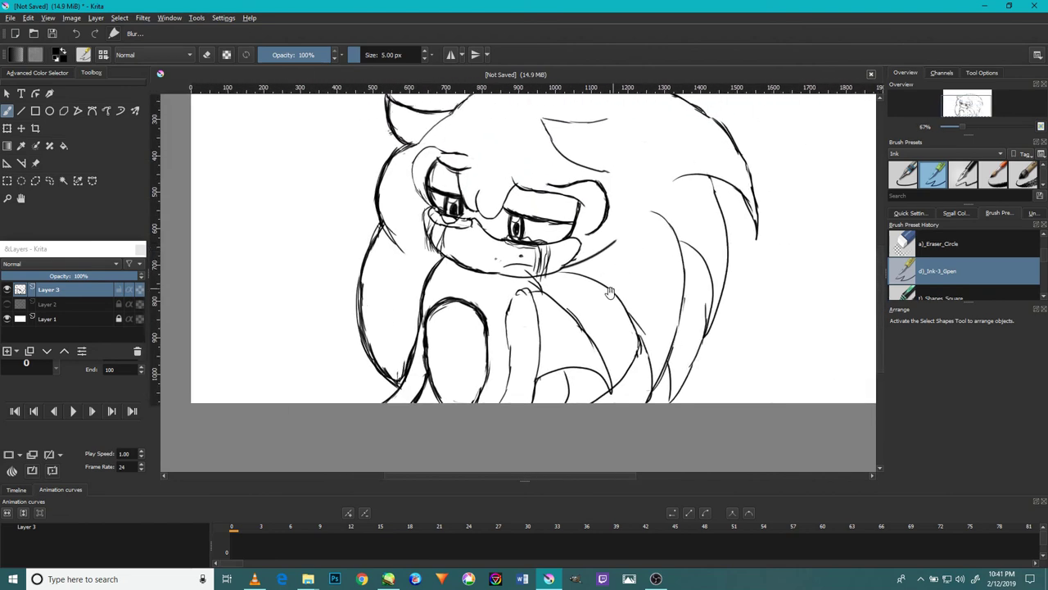
scroll(632, 350, up, 3)
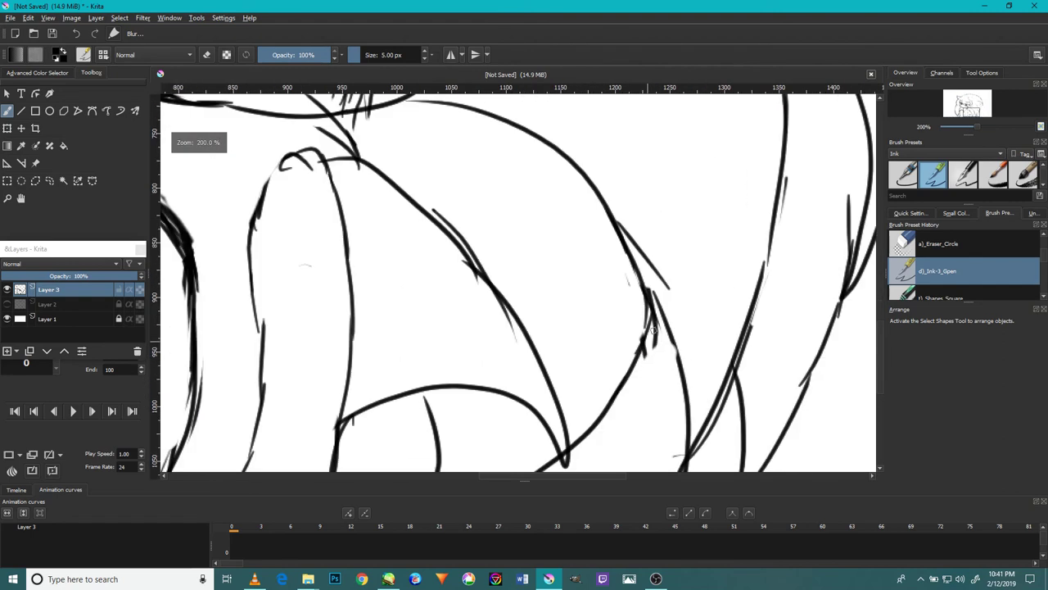
drag(658, 312, 673, 338)
scroll(664, 316, down, 2)
scroll(548, 368, up, 2)
scroll(533, 355, down, 3)
scroll(527, 393, up, 2)
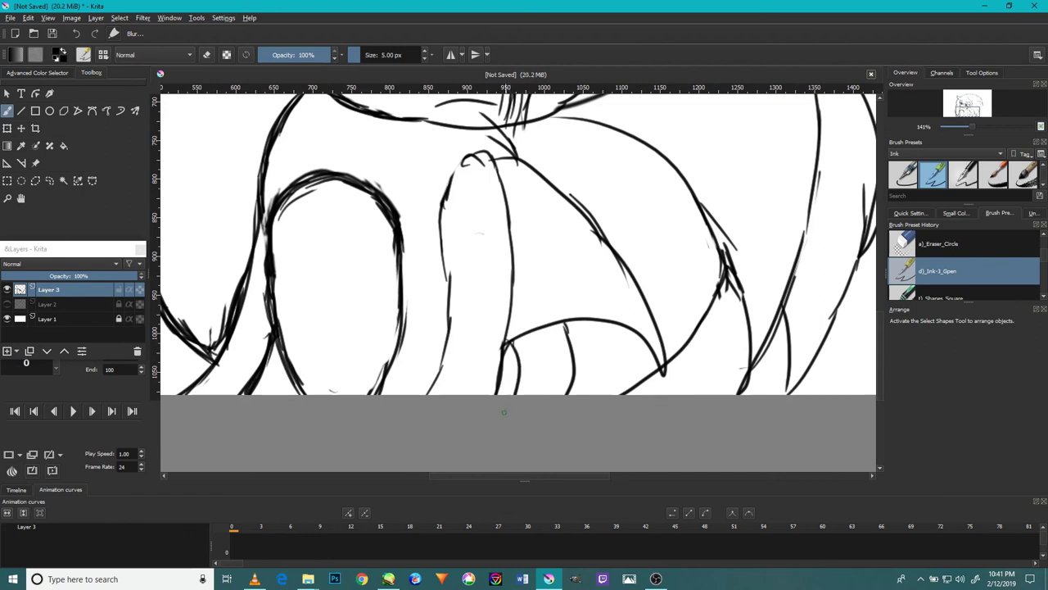
- Erase the stray strokes around the junction where the arm's right edge meets the lower right quills
scroll(566, 328, down, 2)
scroll(598, 325, up, 4)
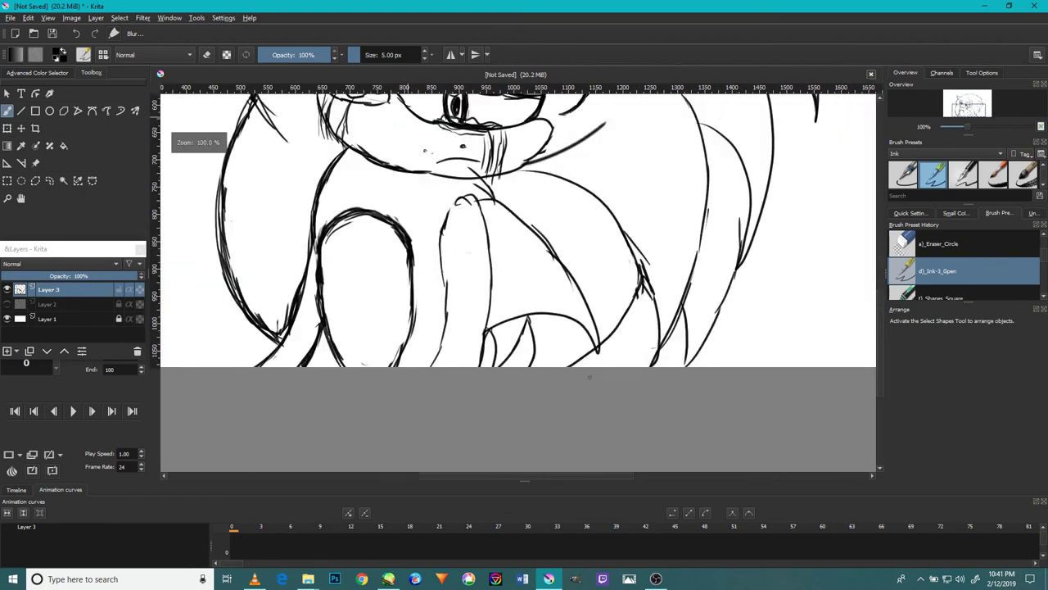
scroll(600, 354, down, 3)
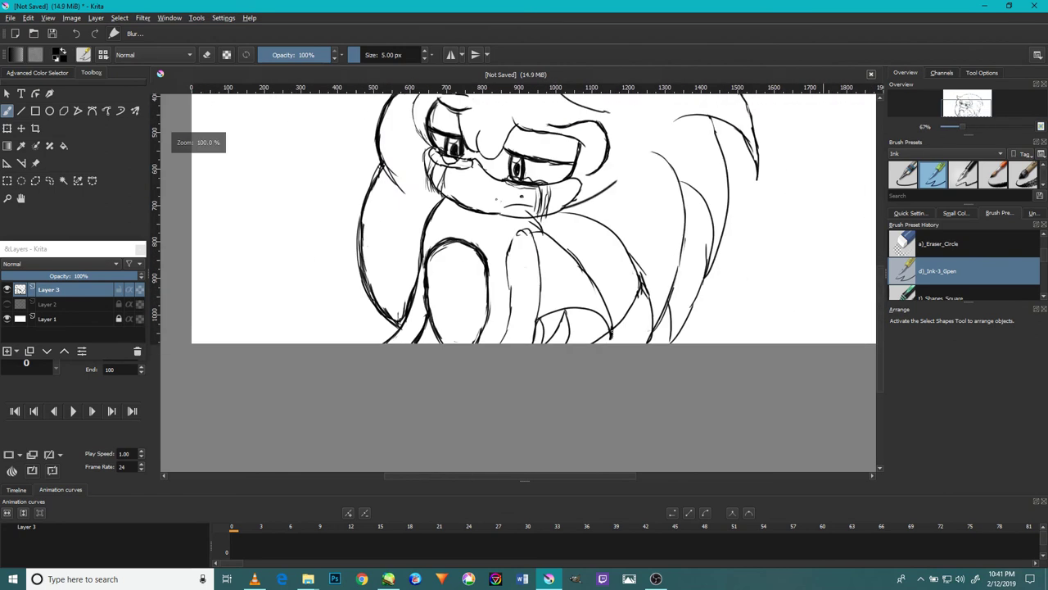
scroll(630, 292, up, 3)
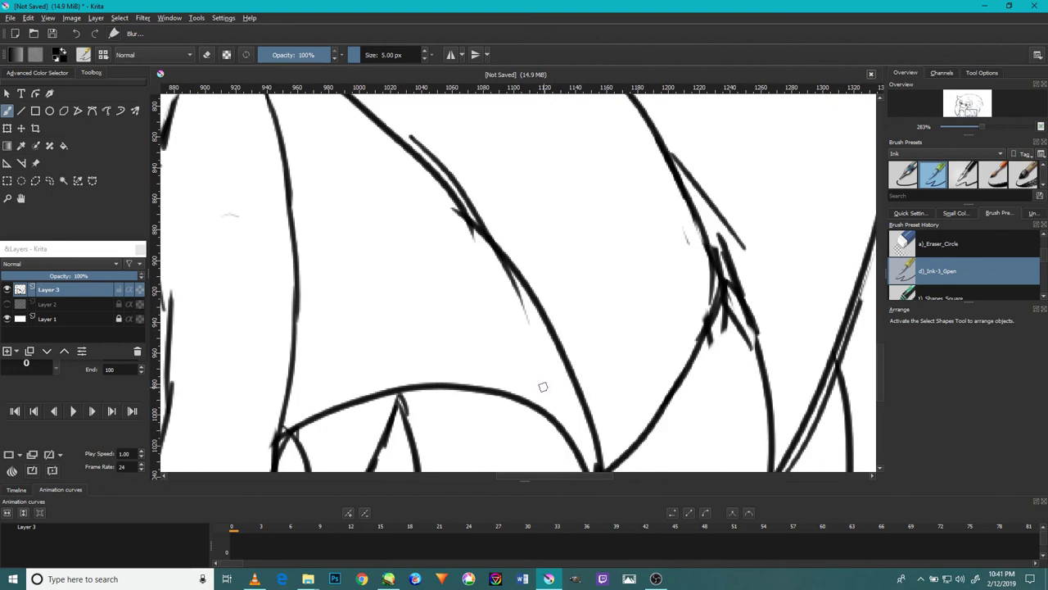
key(slash)
mouse_move(710, 355)
mouse_down()
mouse_move(728, 323)
mouse_move(737, 339)
mouse_move(742, 271)
mouse_move(705, 173)
mouse_move(693, 167)
mouse_move(733, 310)
mouse_up()
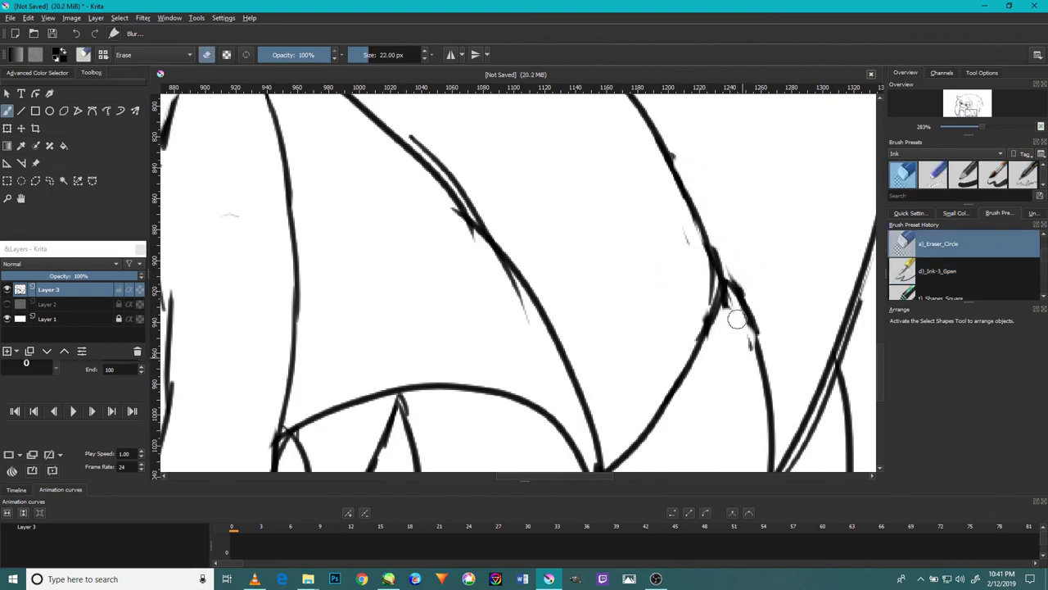
- Erase the doubled strokes along the arm's inner diagonal line and ink over the resulting gap with the 5 px pen
drag(496, 278, 518, 301)
key(space)
mouse_move(478, 162)
mouse_down()
mouse_move(468, 202)
mouse_move(518, 246)
mouse_up()
mouse_move(450, 208)
mouse_down()
mouse_move(549, 312)
mouse_move(508, 315)
mouse_up()
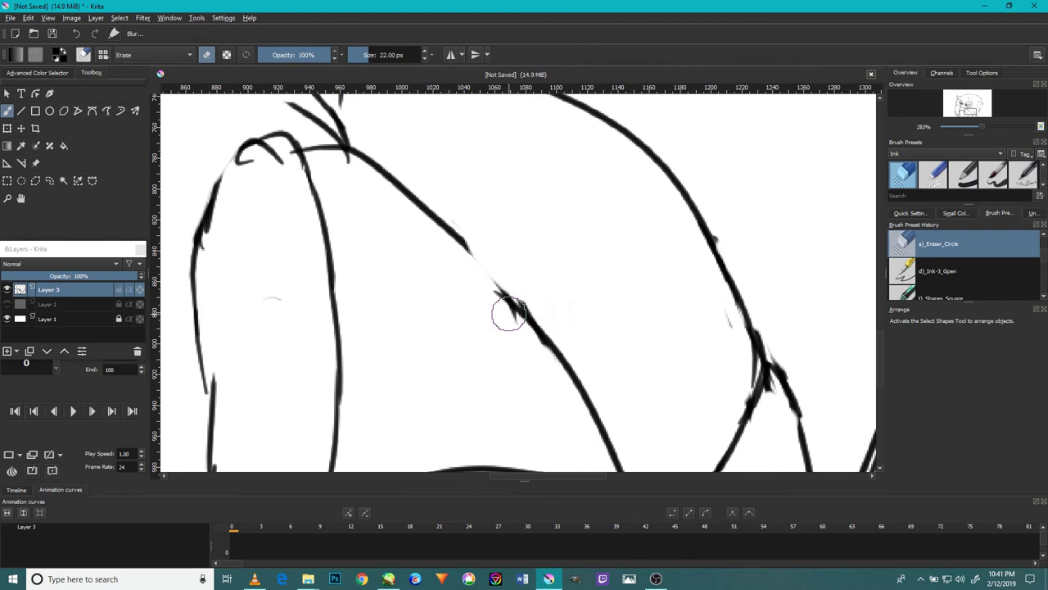
key(slash)
drag(463, 231, 499, 287)
scroll(442, 252, down, 5)
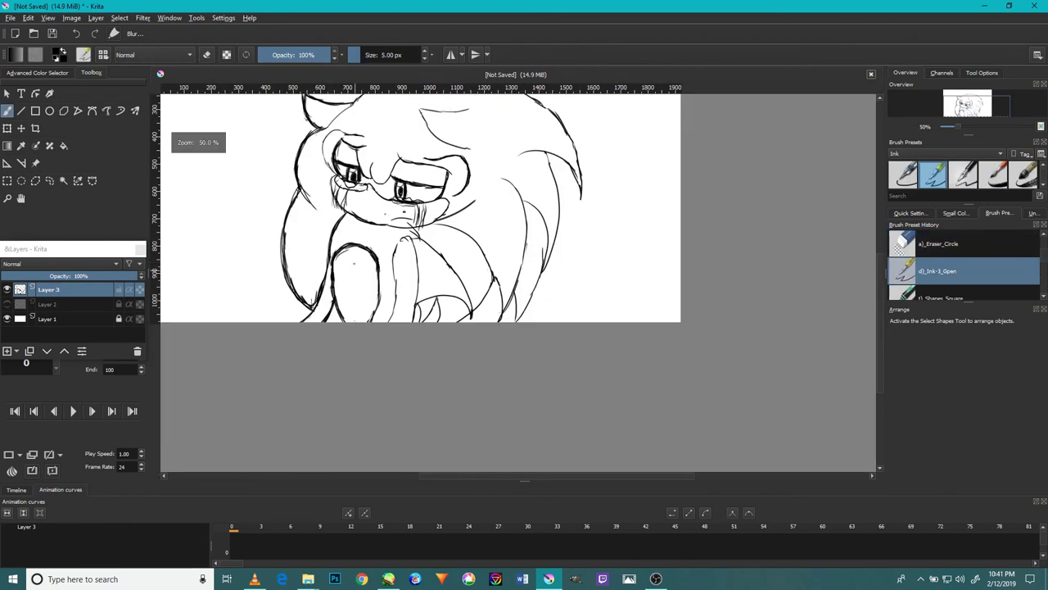
- Reinforce both sides of the narrow limb beside the lower oval with 5 px ink strokes
scroll(370, 265, up, 4)
drag(449, 248, 464, 327)
mouse_move(449, 274)
mouse_down()
mouse_move(466, 189)
mouse_move(522, 173)
mouse_up()
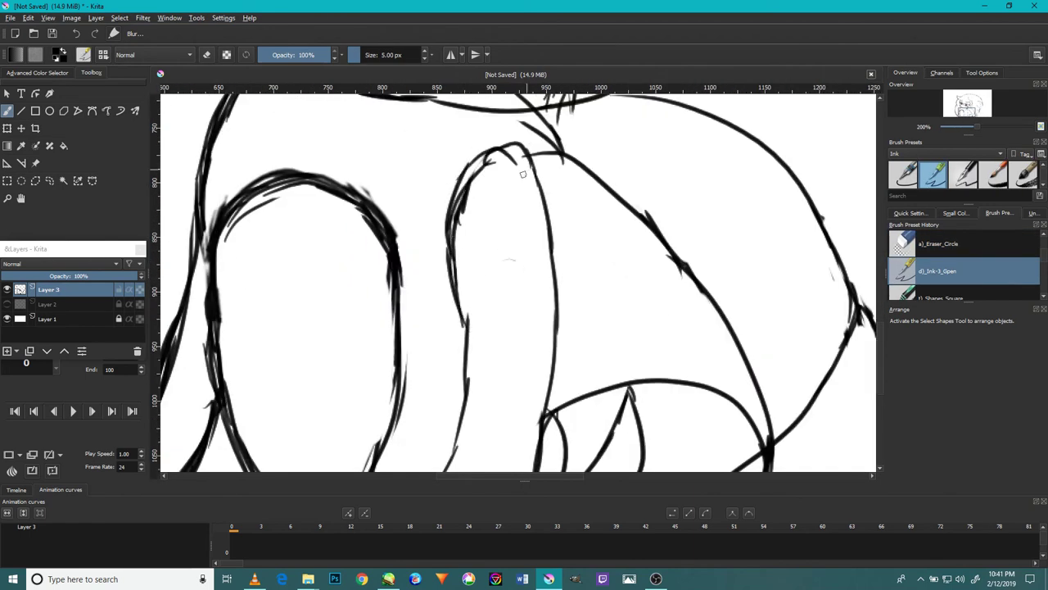
mouse_move(546, 405)
mouse_down()
mouse_move(551, 240)
mouse_move(538, 177)
mouse_up()
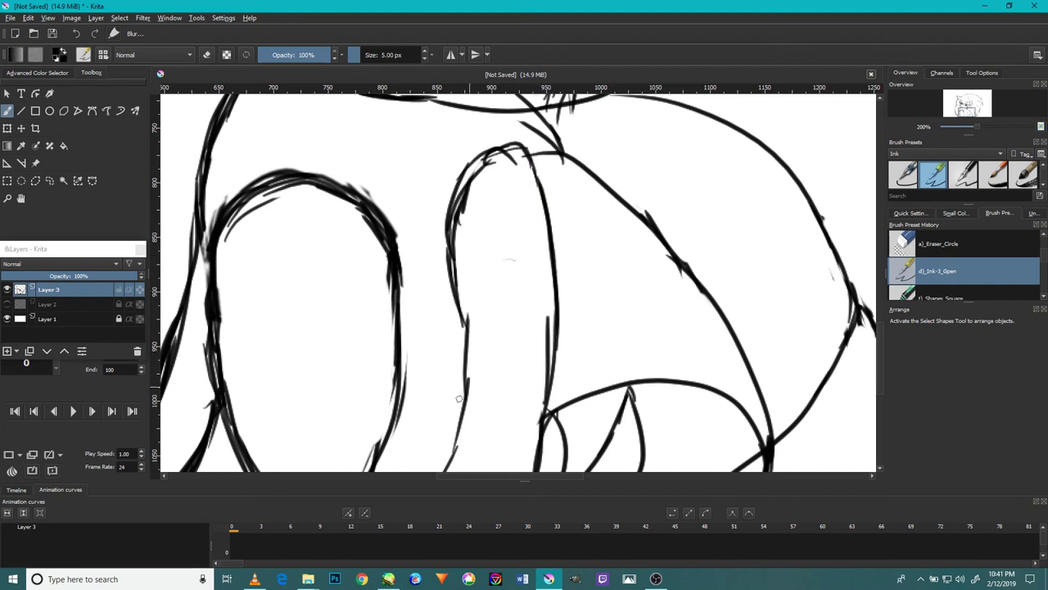
mouse_move(460, 326)
mouse_down()
mouse_move(463, 379)
mouse_move(436, 469)
mouse_up()
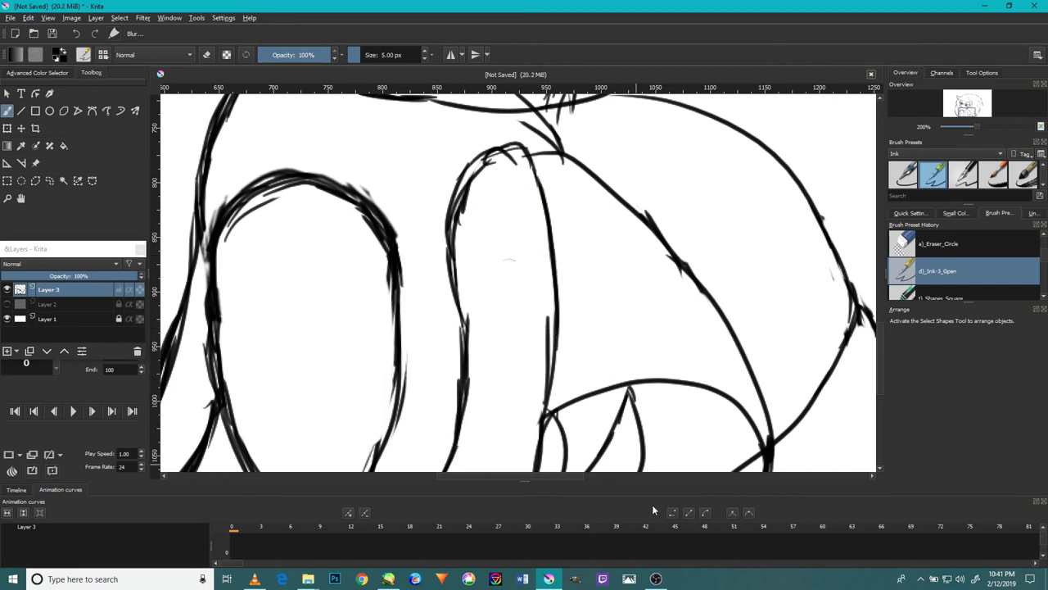
- Erase the doubled strokes inside the narrow limb and re-ink the break in its lower right side
key(slash)
mouse_move(487, 168)
mouse_down()
mouse_move(460, 234)
mouse_move(468, 192)
mouse_up()
drag(541, 323, 547, 387)
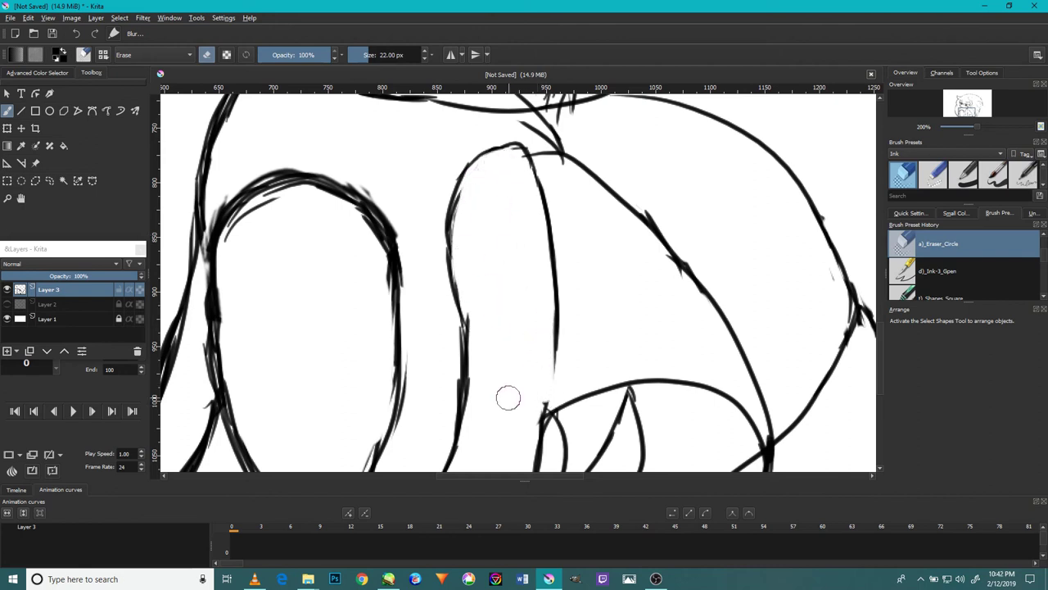
key(slash)
mouse_move(535, 434)
mouse_down()
mouse_move(548, 372)
mouse_move(542, 336)
mouse_up()
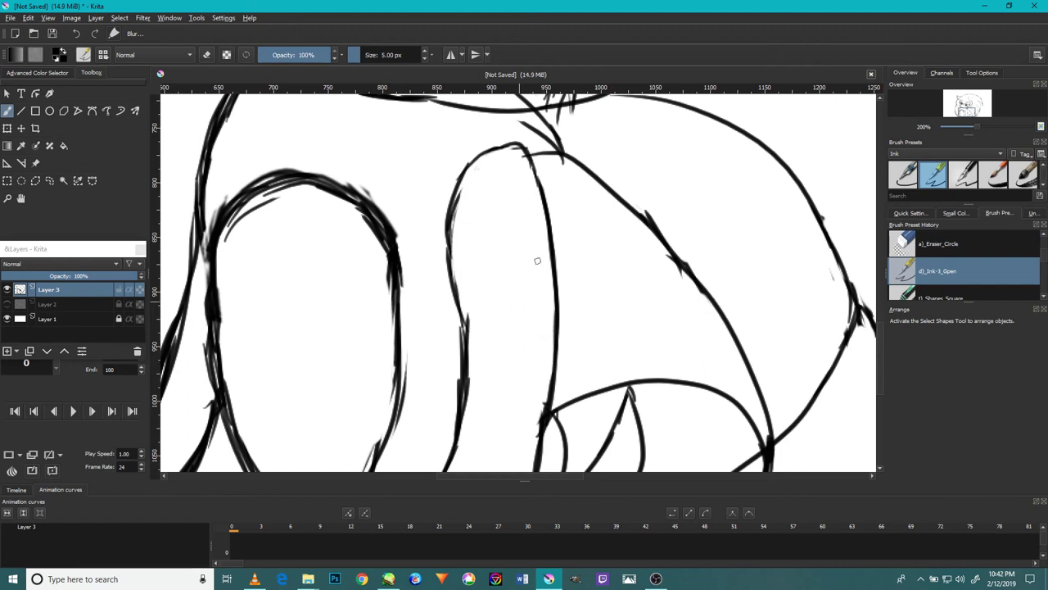
- Ink over the narrow limb's rounded top and upper left edge below the chin
scroll(525, 144, up, 2)
scroll(525, 143, down, 4)
drag(526, 141, 547, 225)
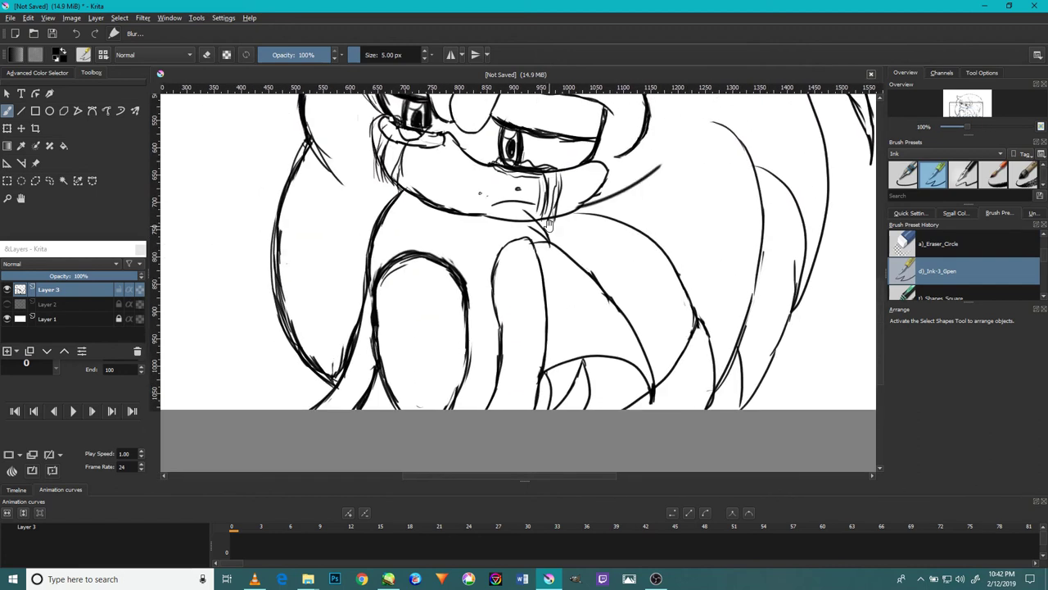
scroll(546, 224, up, 3)
scroll(522, 408, up, 3)
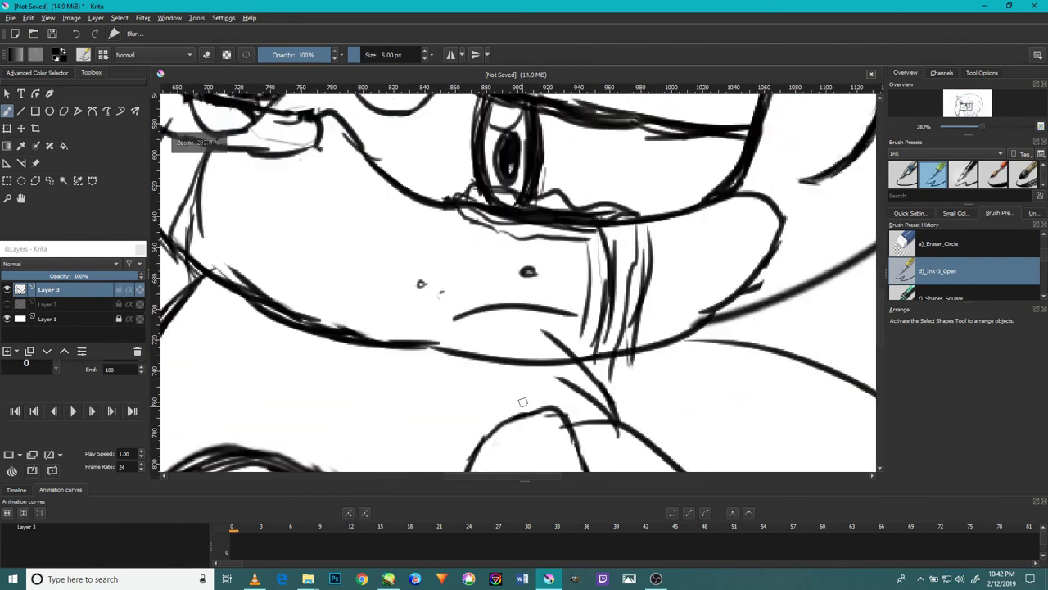
drag(510, 346, 528, 273)
drag(485, 424, 517, 337)
mouse_move(492, 378)
mouse_down()
mouse_move(536, 353)
mouse_move(583, 349)
mouse_move(598, 316)
mouse_move(634, 317)
mouse_up()
- Erase the short overlapping strokes between the chin and the top of the narrow limb
key(/)
scroll(634, 317, down, 5)
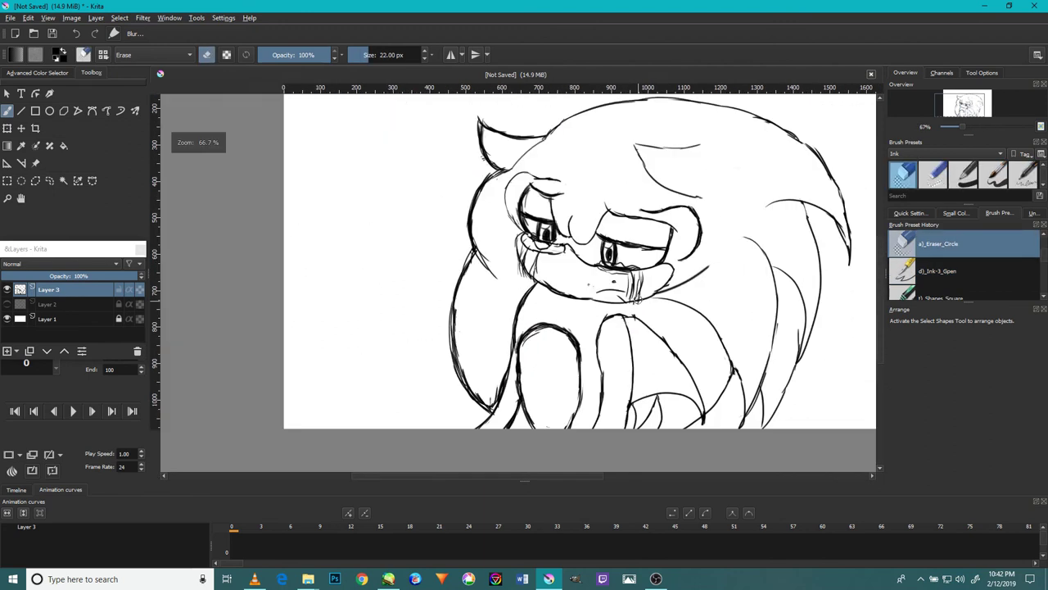
scroll(592, 276, up, 5)
scroll(628, 304, down, 3)
mouse_move(591, 276)
mouse_down()
mouse_move(627, 296)
mouse_move(627, 335)
mouse_move(610, 328)
mouse_up()
scroll(634, 314, up, 2)
scroll(611, 328, down, 5)
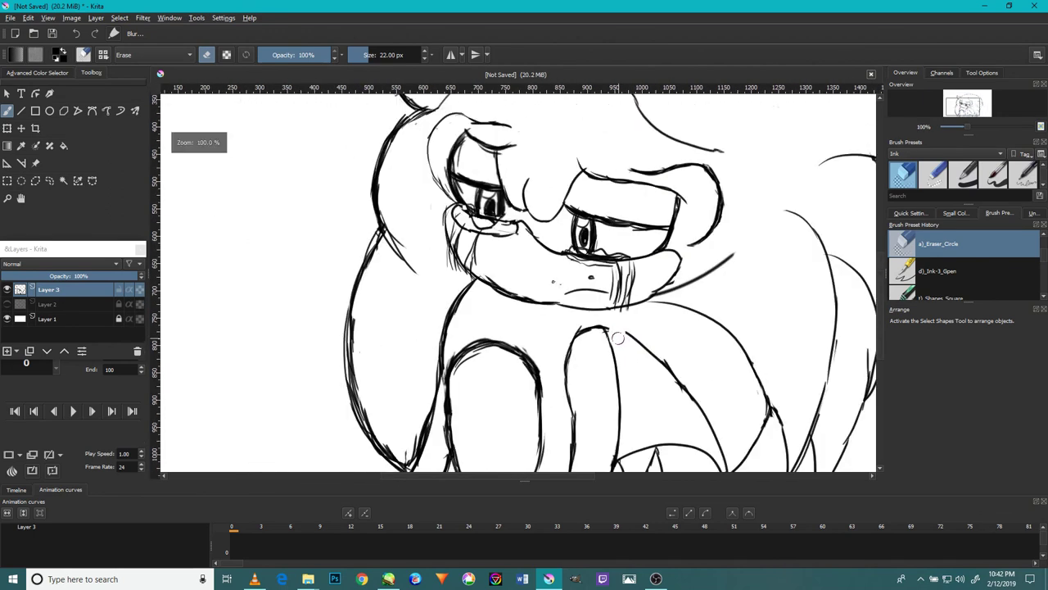
scroll(567, 336, up, 3)
- Ink the arm's inner diagonal line upward so that it connects to the chin
key(/)
scroll(621, 333, up, 4)
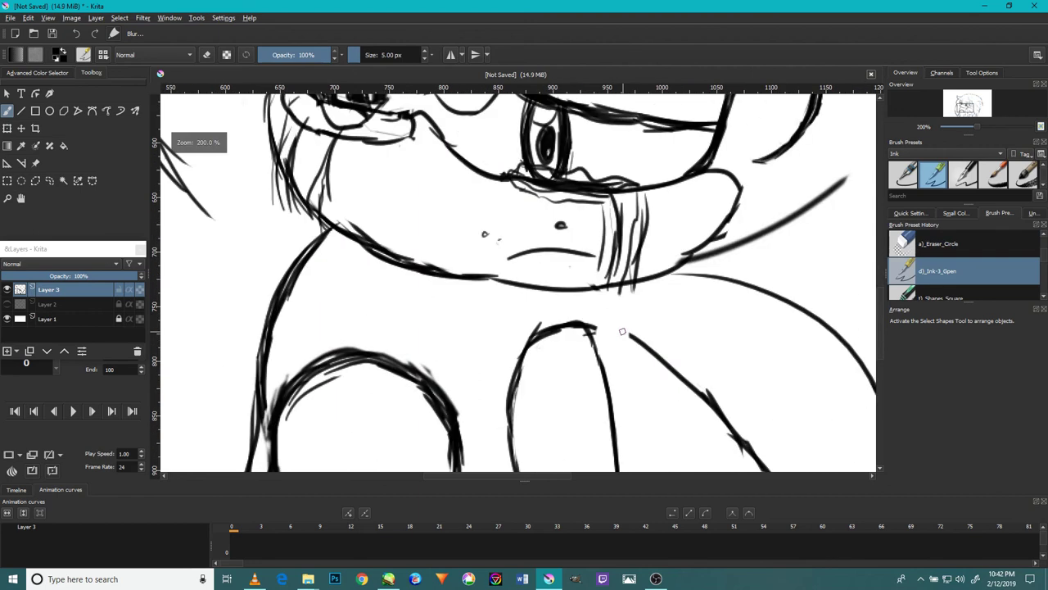
drag(636, 331, 566, 257)
drag(605, 307, 554, 241)
scroll(584, 320, down, 6)
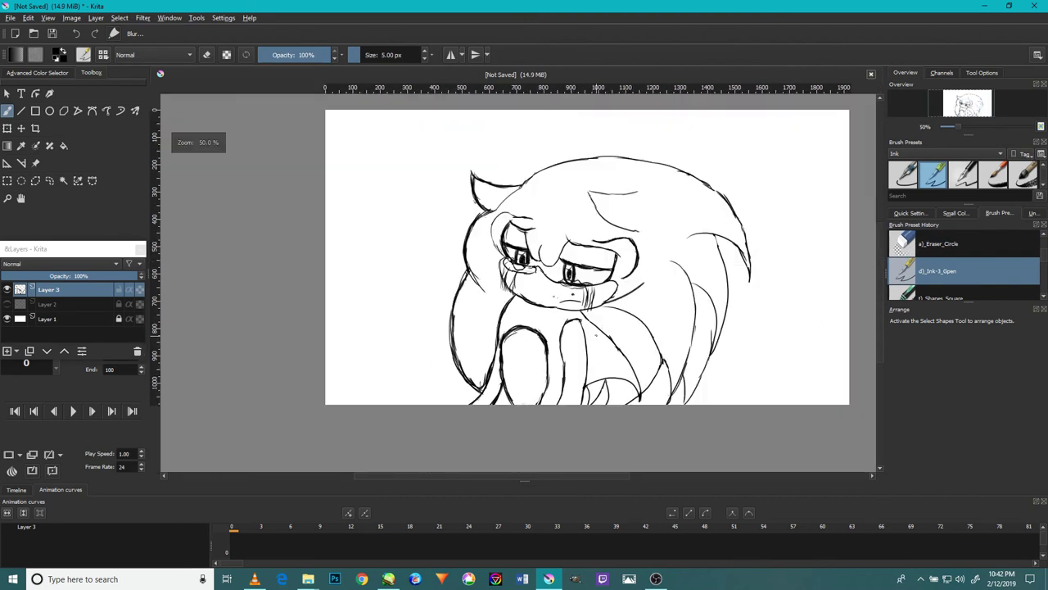
scroll(616, 332, up, 4)
mouse_move(475, 249)
mouse_down()
mouse_move(585, 337)
mouse_move(531, 289)
mouse_move(563, 332)
mouse_up()
drag(517, 275, 648, 418)
scroll(627, 392, down, 3)
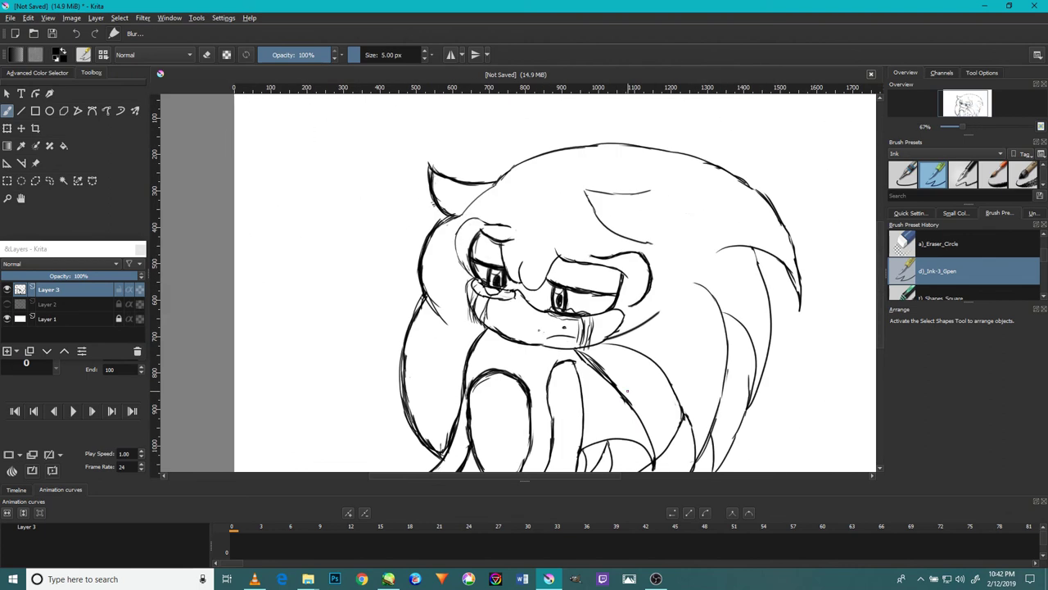
- Erase the doubled strokes along the upper part of the arm's inner diagonal line
key(slash)
scroll(628, 350, up, 3)
drag(477, 367, 533, 436)
mouse_move(499, 384)
mouse_down()
mouse_move(553, 450)
mouse_move(543, 431)
mouse_move(553, 436)
mouse_up()
drag(465, 357, 483, 374)
scroll(558, 453, down, 2)
mouse_move(546, 417)
mouse_down()
mouse_move(587, 466)
mouse_move(562, 364)
mouse_up()
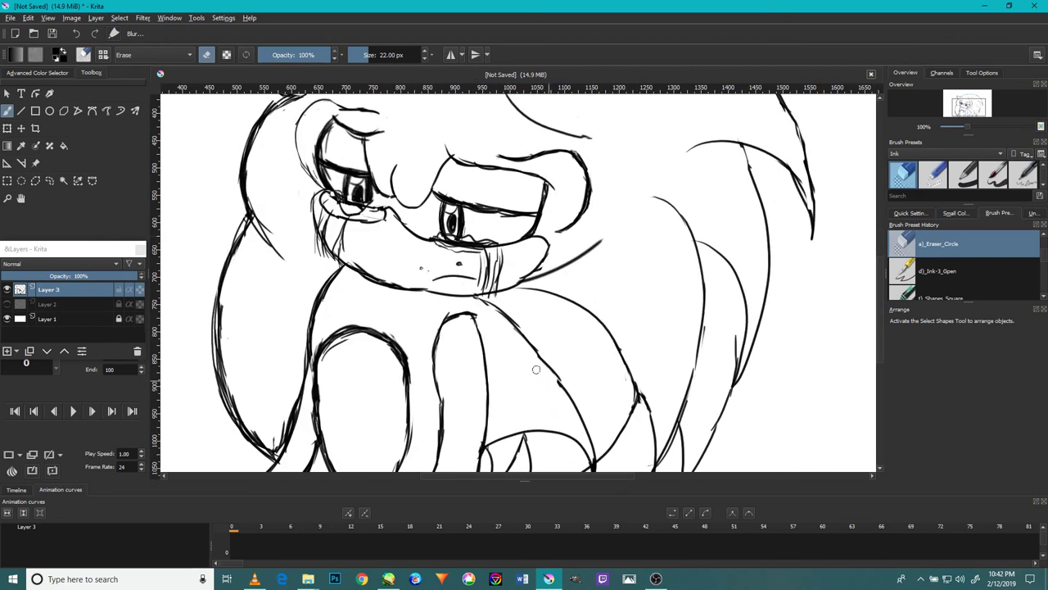
- Thicken the thin outer curve around the left eye up to its brow with the 5 px pen, undoing a misplaced stroke
key(slash)
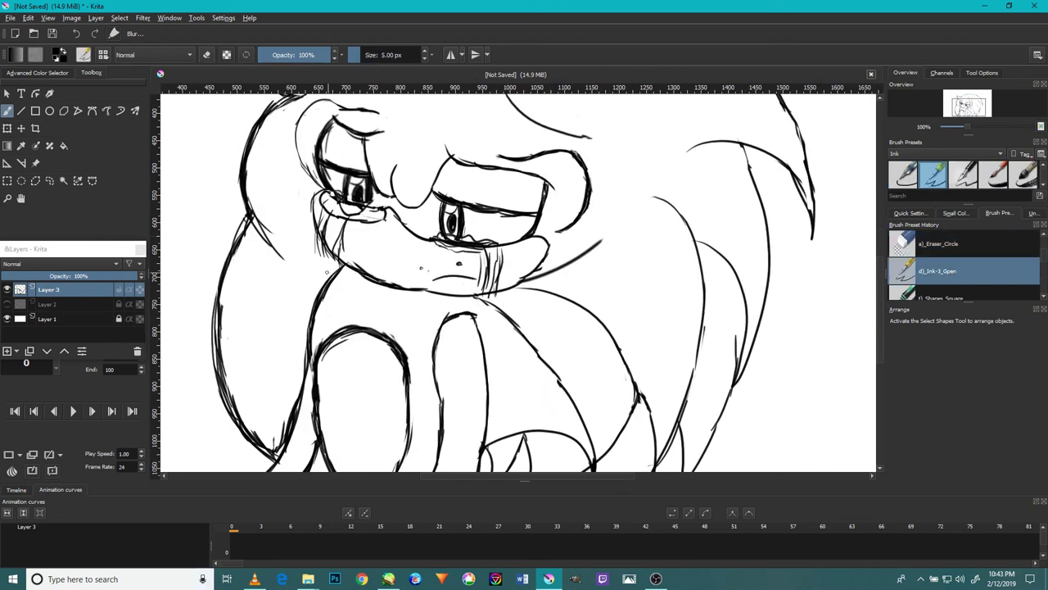
drag(329, 237, 382, 317)
scroll(358, 244, up, 4)
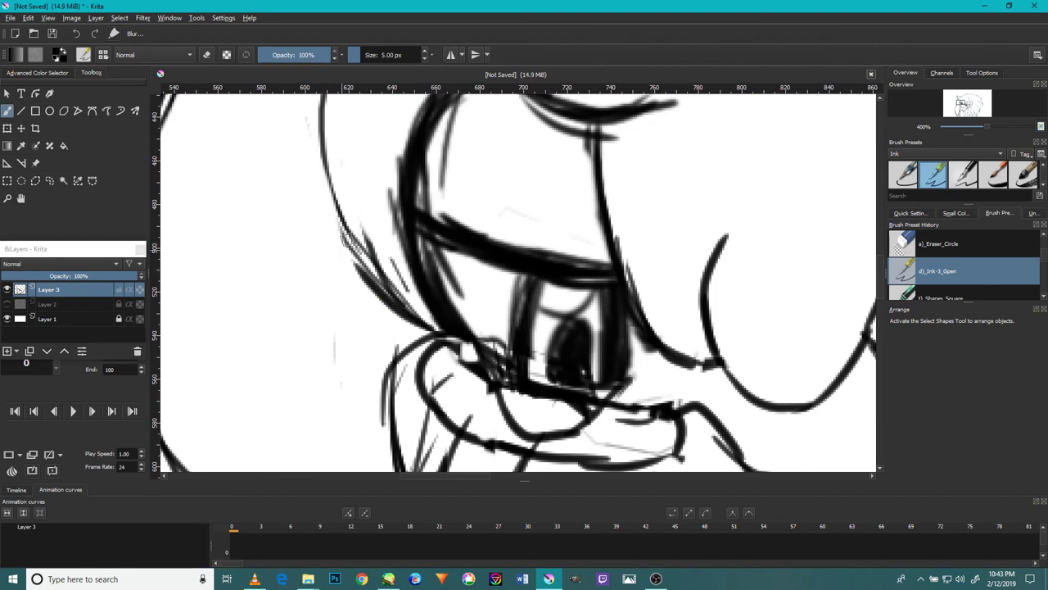
drag(357, 188, 400, 287)
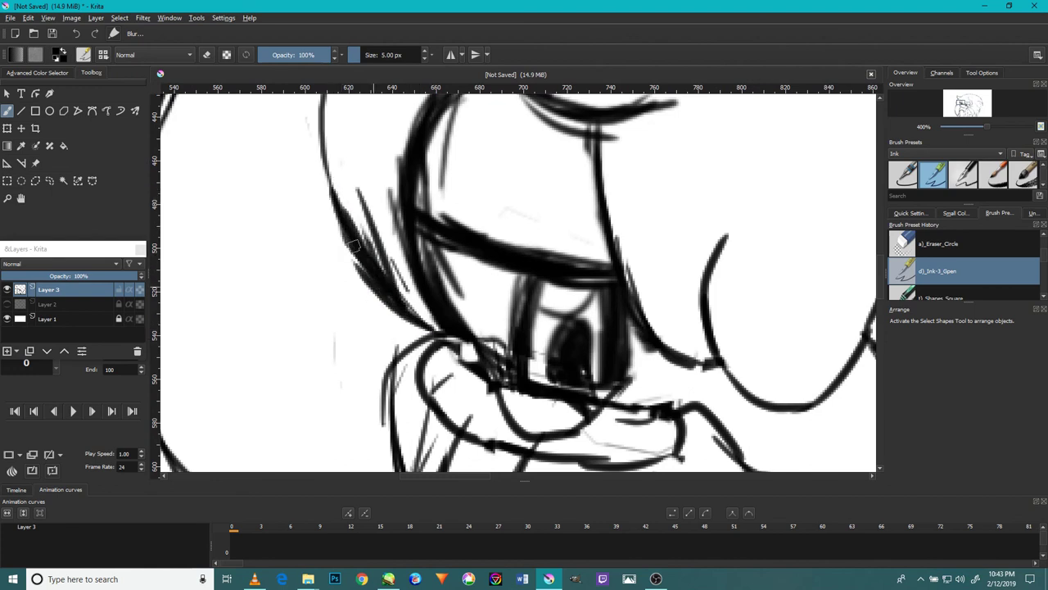
click(76, 36)
click(76, 35)
click(95, 34)
drag(353, 208, 391, 292)
drag(384, 332, 357, 225)
drag(373, 308, 351, 175)
mouse_move(364, 300)
mouse_down()
mouse_move(342, 207)
mouse_move(378, 125)
mouse_up()
mouse_move(352, 149)
mouse_down()
mouse_move(367, 284)
mouse_move(404, 222)
mouse_move(586, 239)
mouse_up()
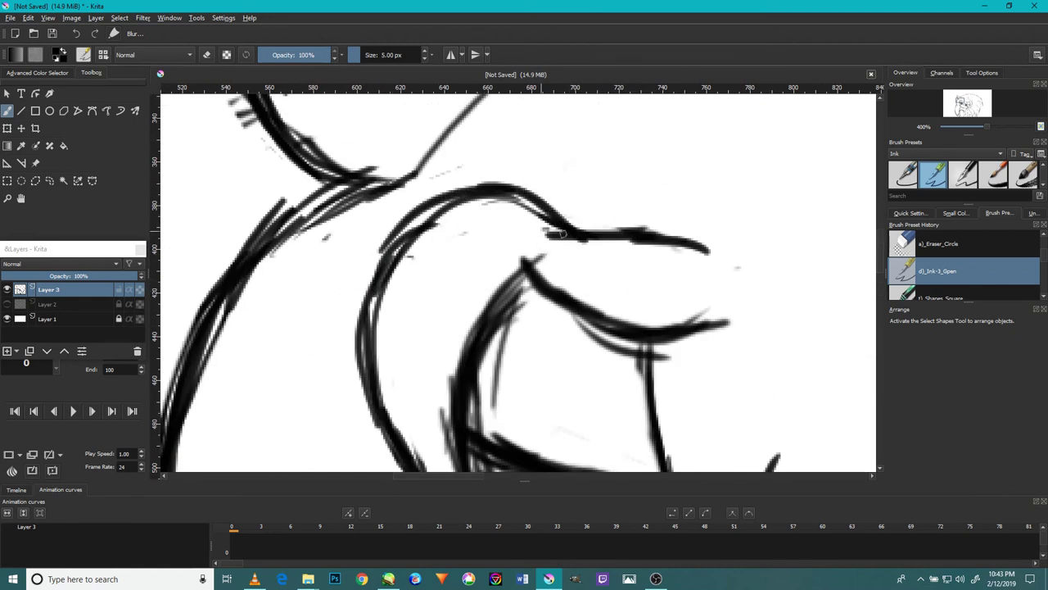
- Ink over the head outline where it meets the base of the left ear
drag(256, 244, 404, 186)
scroll(390, 161, down, 4)
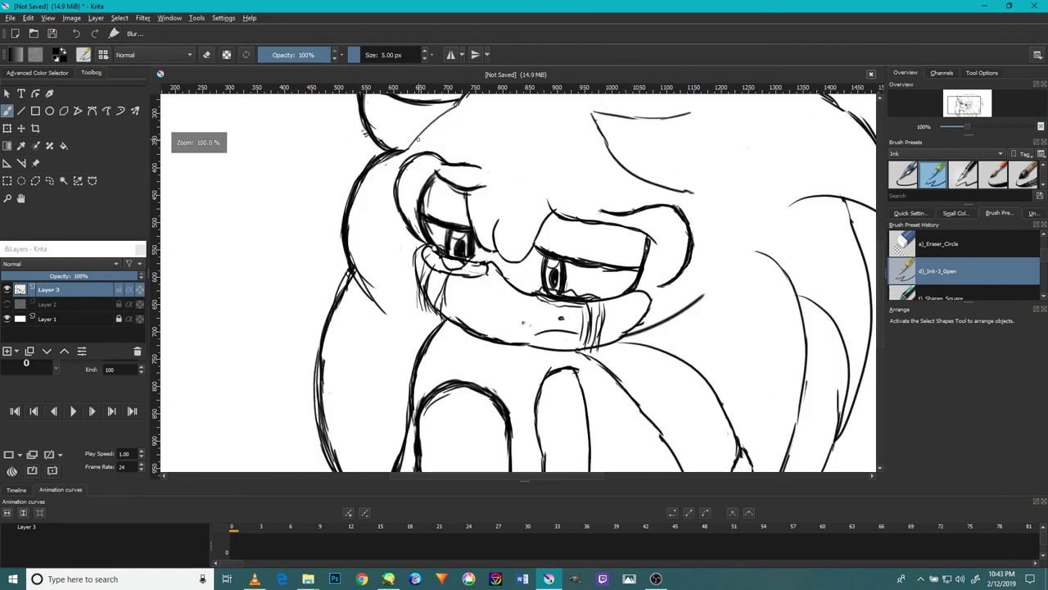
mouse_move(452, 129)
mouse_down()
mouse_move(420, 219)
mouse_move(567, 141)
mouse_up()
- Ink a new inner arm line farther right, from beneath the right cheek down to the arm's lower tip
scroll(544, 291, down, 3)
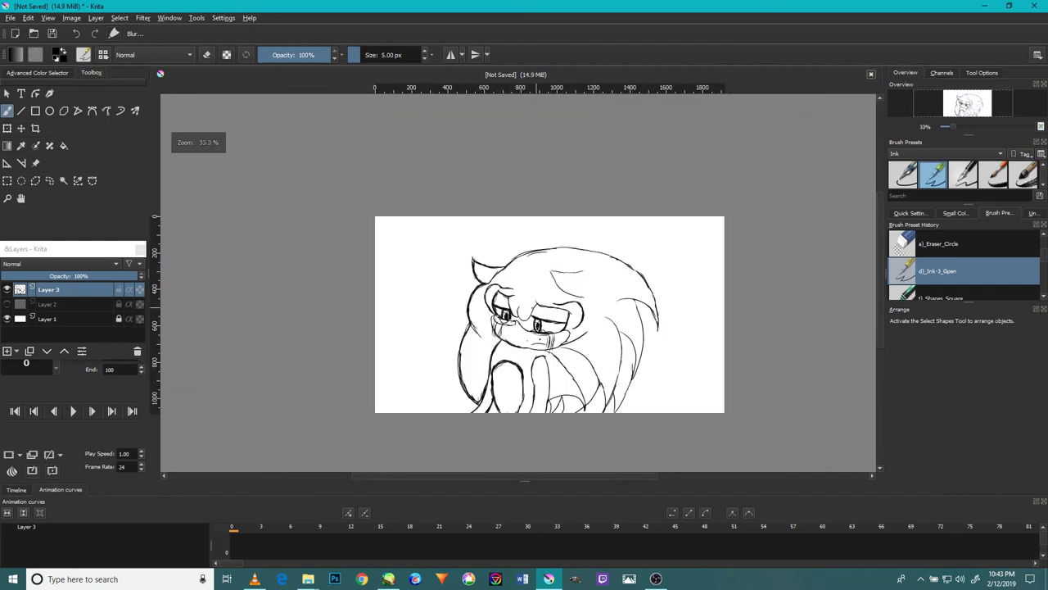
scroll(454, 295, up, 2)
drag(683, 405, 601, 290)
scroll(640, 363, down, 1)
scroll(640, 363, up, 3)
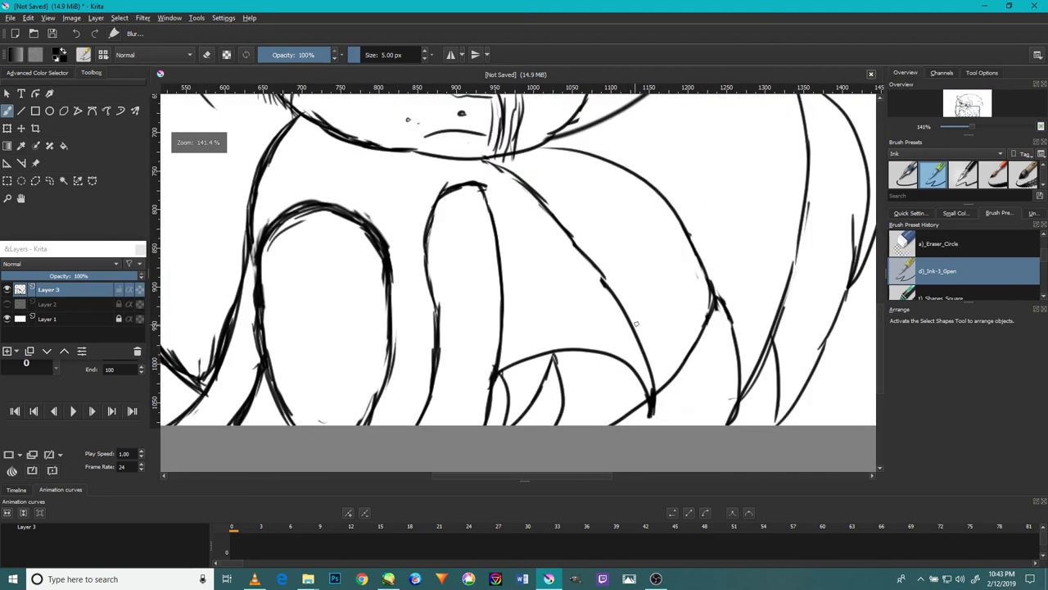
mouse_move(651, 404)
mouse_down()
mouse_move(616, 246)
mouse_move(571, 164)
mouse_move(629, 270)
mouse_move(658, 389)
mouse_move(643, 314)
mouse_up()
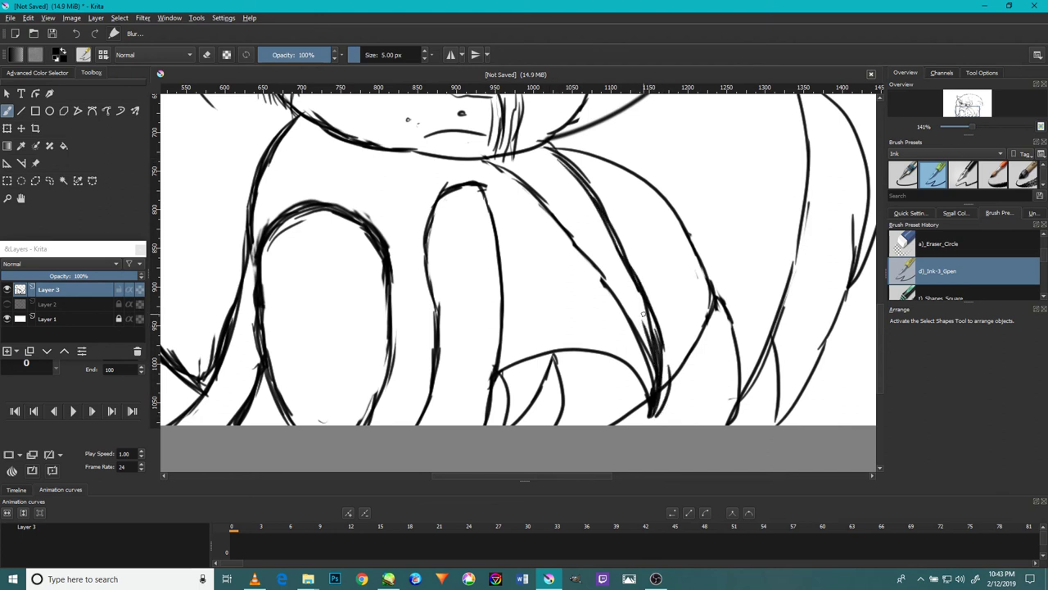
- Erase the old inner arm line and the overlapping strokes at its lower end
key(slash)
mouse_move(545, 235)
mouse_down()
mouse_move(609, 290)
mouse_move(531, 193)
mouse_move(487, 157)
mouse_up()
mouse_move(629, 316)
mouse_down()
mouse_move(657, 373)
mouse_move(653, 456)
mouse_up()
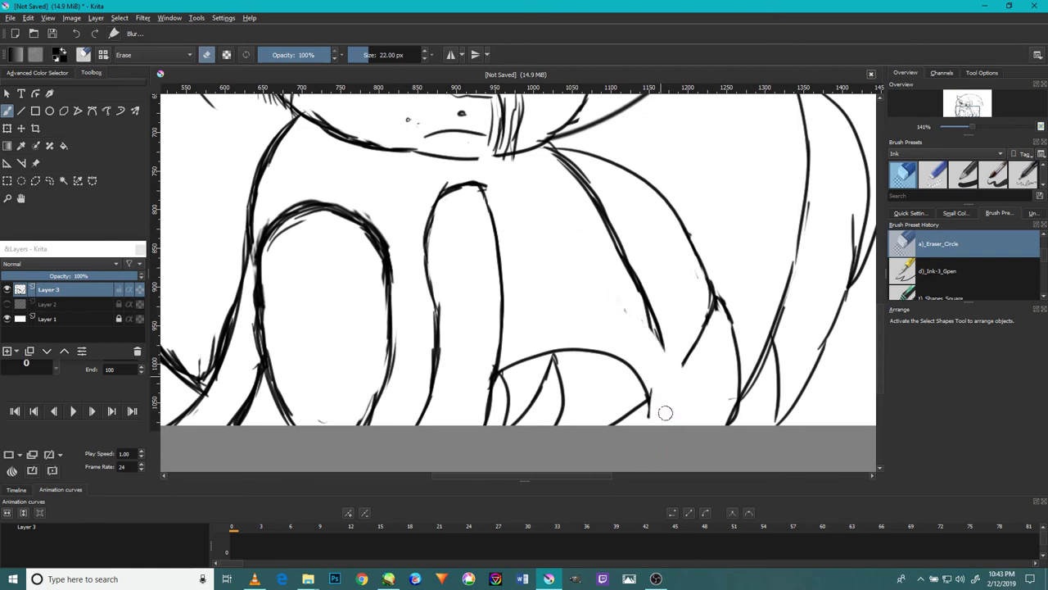
- Redraw the lower end of the new arm line and ink the edges running toward the lower right quills
key(slash)
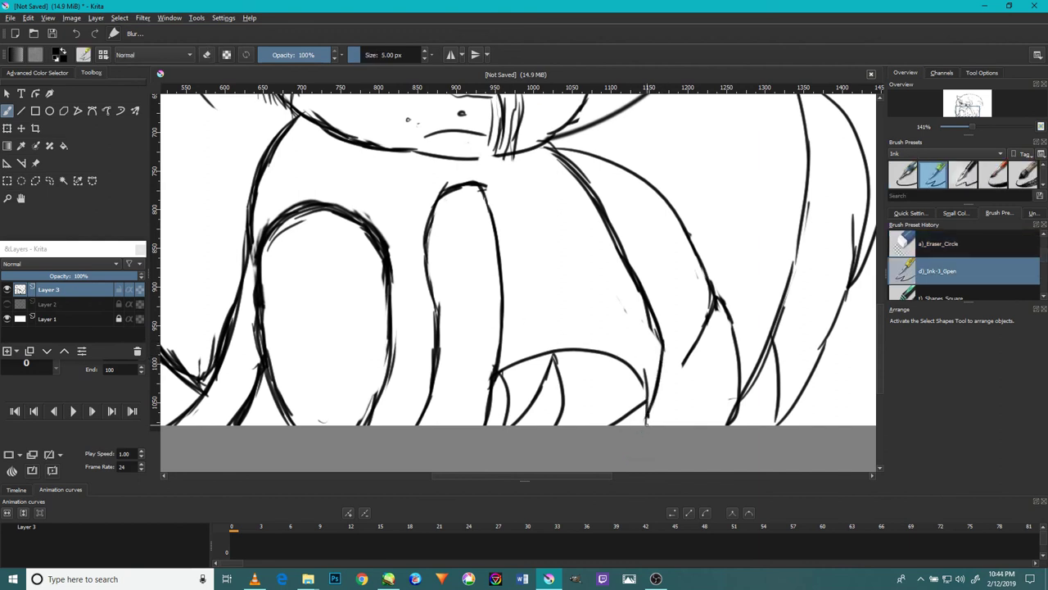
mouse_move(655, 371)
mouse_down()
mouse_move(659, 401)
mouse_move(700, 331)
mouse_up()
drag(658, 396, 699, 326)
drag(678, 368, 714, 298)
mouse_move(726, 319)
mouse_down()
mouse_move(745, 381)
mouse_move(741, 419)
mouse_move(779, 335)
mouse_up()
drag(752, 381, 732, 424)
mouse_move(776, 332)
mouse_down()
mouse_move(796, 240)
mouse_move(778, 304)
mouse_up()
- Ink over the gap in the chin line and reinforce the lower left cheek outline
scroll(490, 117, down, 2)
scroll(468, 136, up, 4)
drag(594, 131, 483, 140)
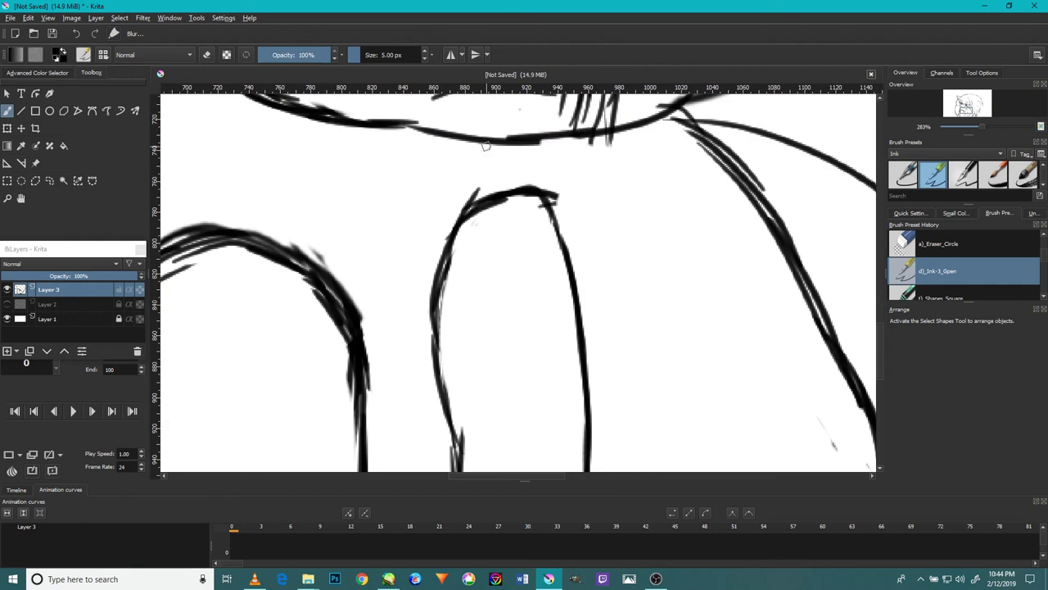
drag(526, 271, 618, 419)
drag(494, 206, 610, 347)
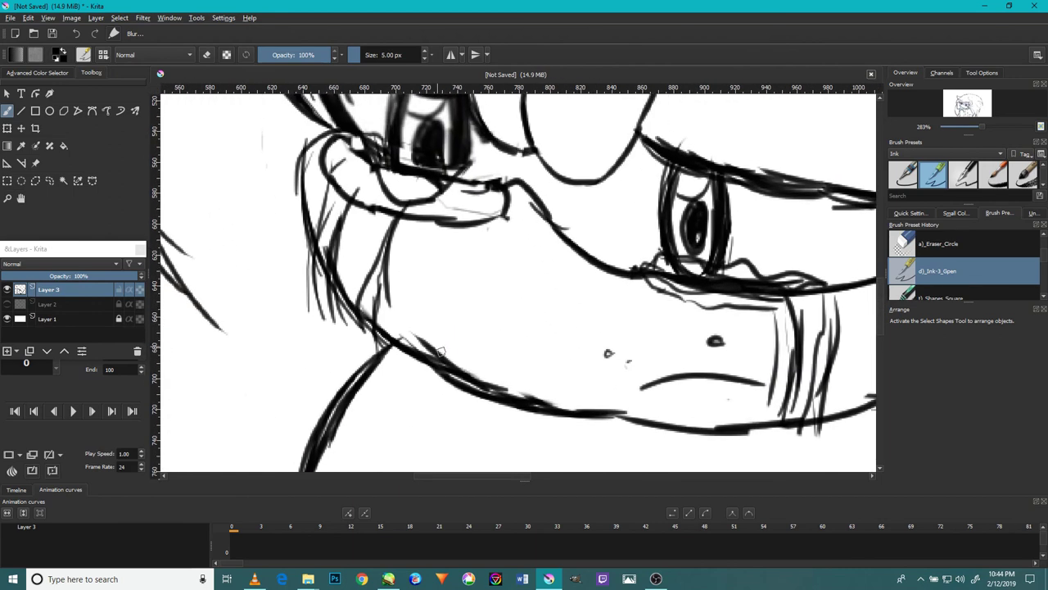
- Ink over the outer left edge of the tear stream beneath the left eye
mouse_move(293, 199)
mouse_down()
mouse_move(308, 251)
mouse_move(293, 178)
mouse_up()
mouse_move(288, 207)
mouse_down()
mouse_move(306, 139)
mouse_move(336, 131)
mouse_up()
drag(310, 246, 298, 163)
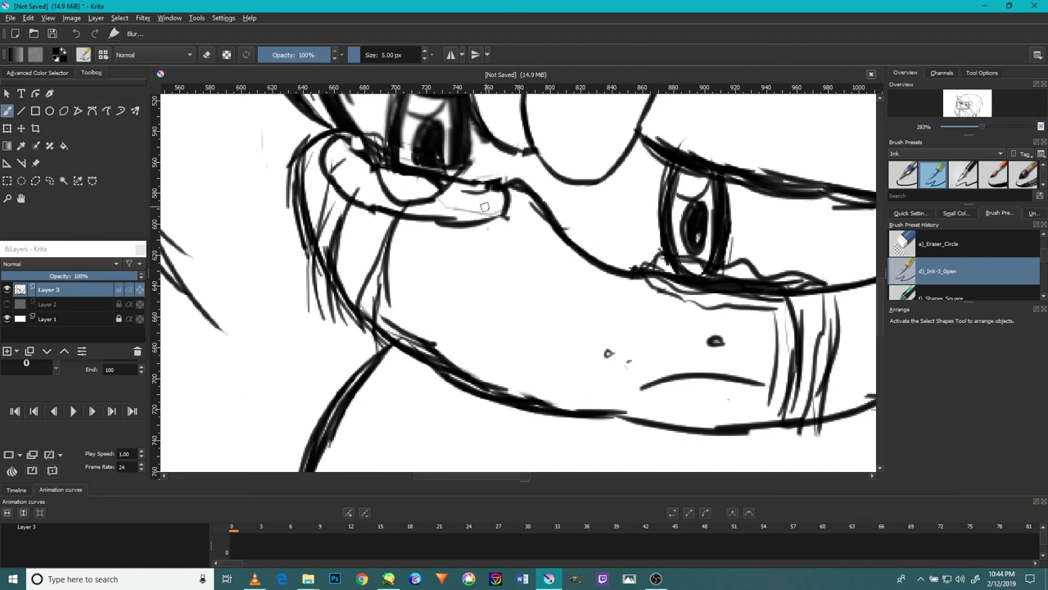
- Thicken the outline of the tear pooled under the left eye, undoing the misplaced strokes
mouse_move(502, 207)
mouse_down()
mouse_move(372, 208)
mouse_move(321, 168)
mouse_move(382, 160)
mouse_up()
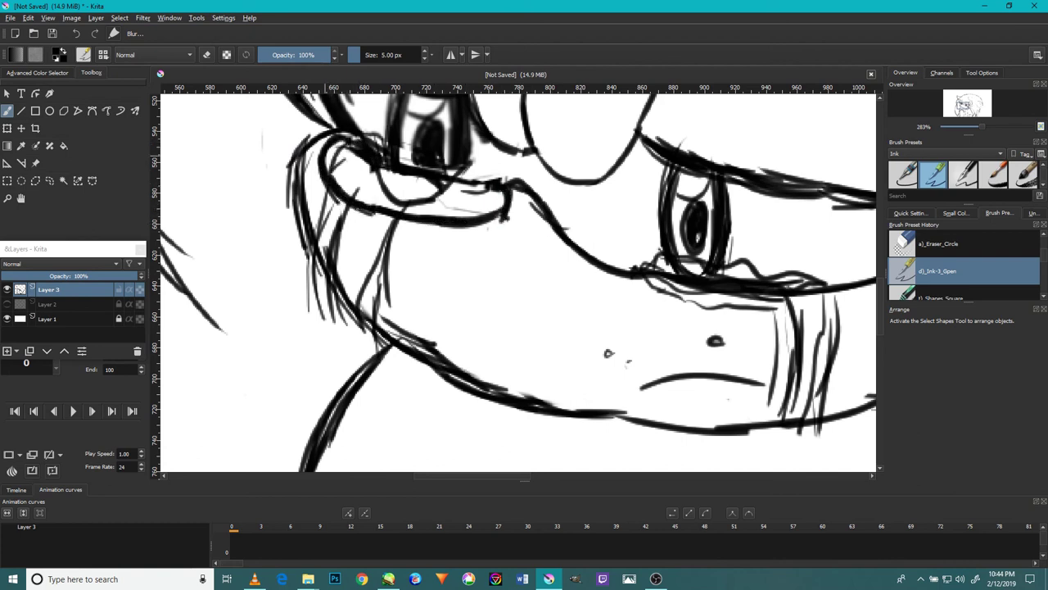
mouse_move(364, 205)
mouse_down()
mouse_move(479, 174)
mouse_move(353, 146)
mouse_up()
mouse_move(323, 177)
mouse_down()
mouse_move(414, 218)
mouse_move(471, 206)
mouse_up()
drag(406, 238, 441, 183)
click(79, 34)
click(79, 34)
mouse_move(514, 188)
mouse_down()
mouse_move(456, 174)
mouse_move(522, 190)
mouse_move(470, 223)
mouse_up()
scroll(536, 142, down, 3)
scroll(533, 140, up, 4)
mouse_move(543, 171)
mouse_down()
mouse_move(486, 154)
mouse_move(532, 175)
mouse_up()
mouse_move(469, 145)
mouse_down()
mouse_move(596, 217)
mouse_move(632, 217)
mouse_up()
scroll(627, 217, down, 4)
scroll(592, 206, up, 3)
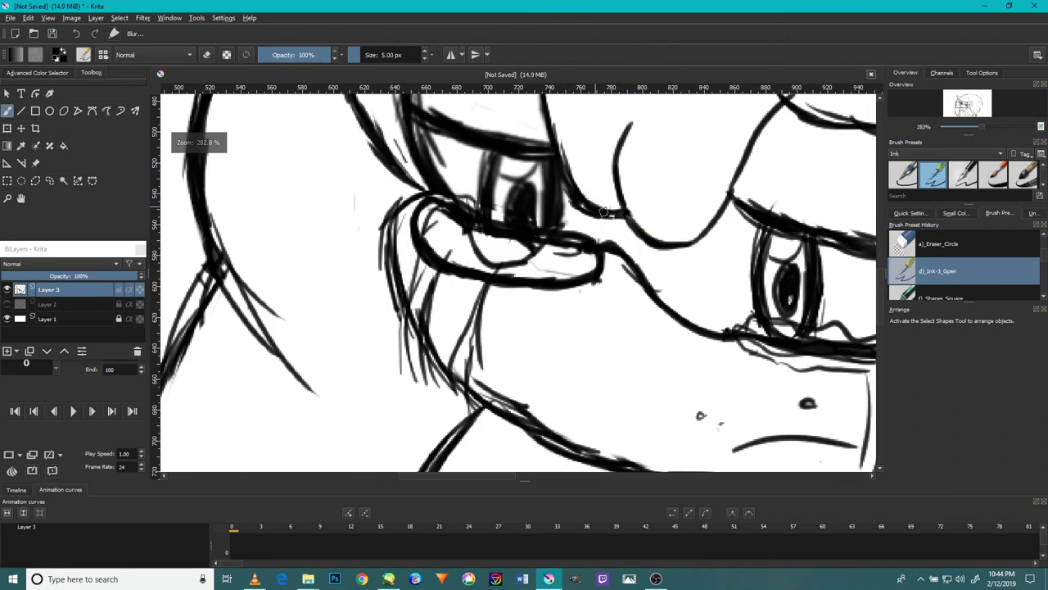
key(1)
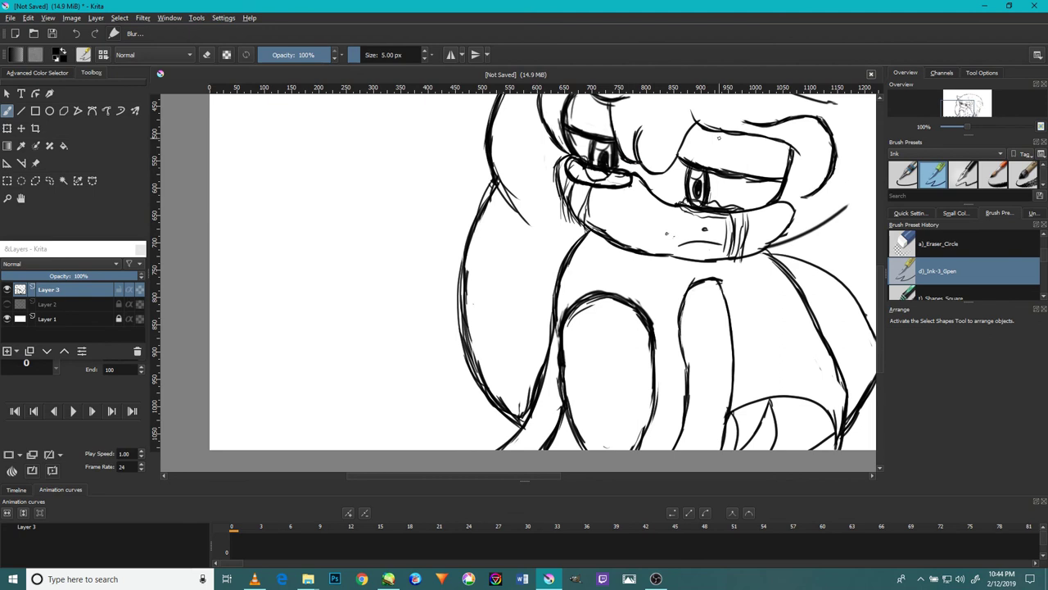
- Reinforce the upper left curve of the head outline beside the ear with extra ink strokes
drag(720, 132, 640, 258)
drag(637, 114, 584, 232)
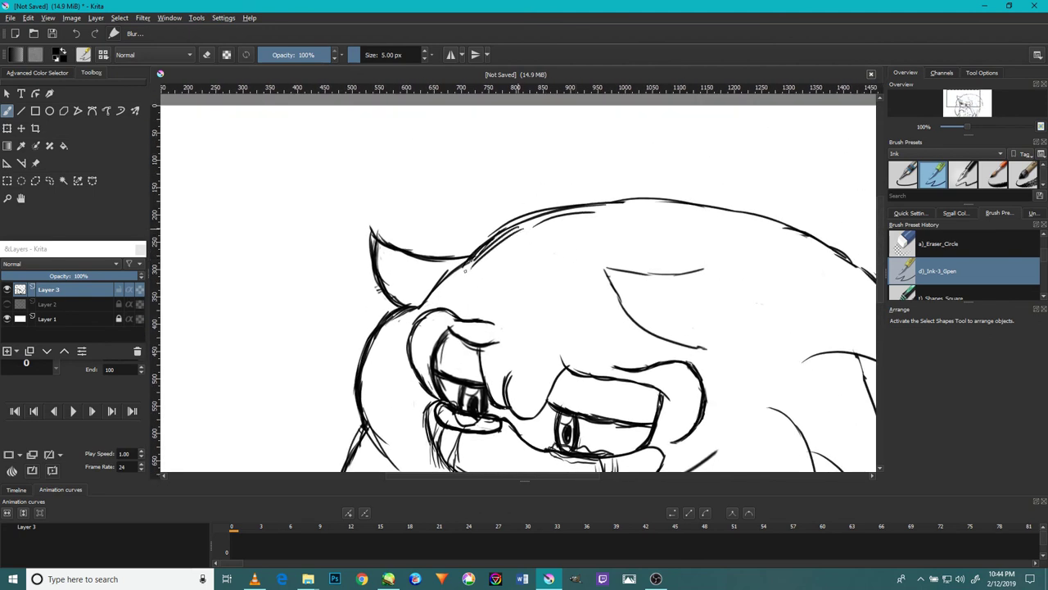
drag(468, 255, 551, 208)
mouse_move(501, 240)
mouse_down()
mouse_move(571, 212)
mouse_move(564, 120)
mouse_up()
drag(663, 290, 511, 165)
drag(516, 277, 734, 359)
mouse_move(262, 178)
mouse_down()
mouse_move(231, 239)
mouse_move(311, 246)
mouse_move(334, 221)
mouse_up()
drag(258, 288, 300, 303)
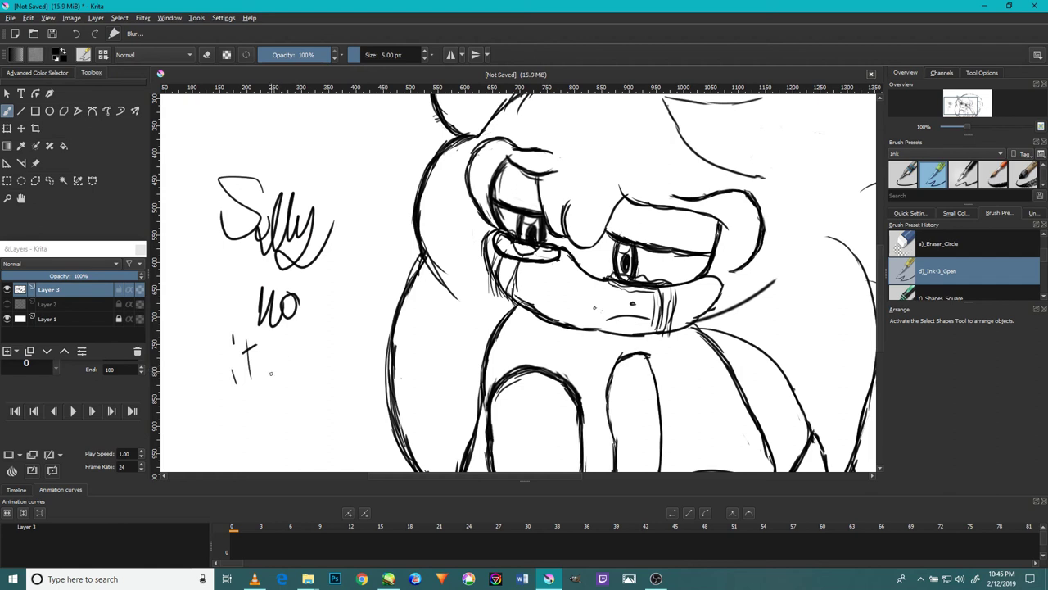
click(78, 35)
click(78, 35)
click(79, 36)
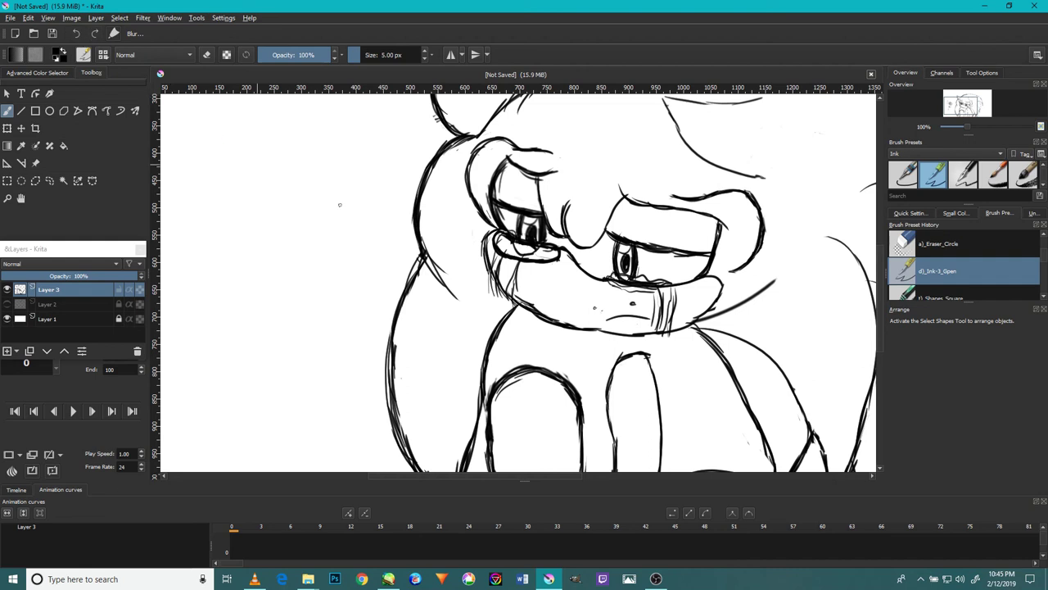
click(94, 35)
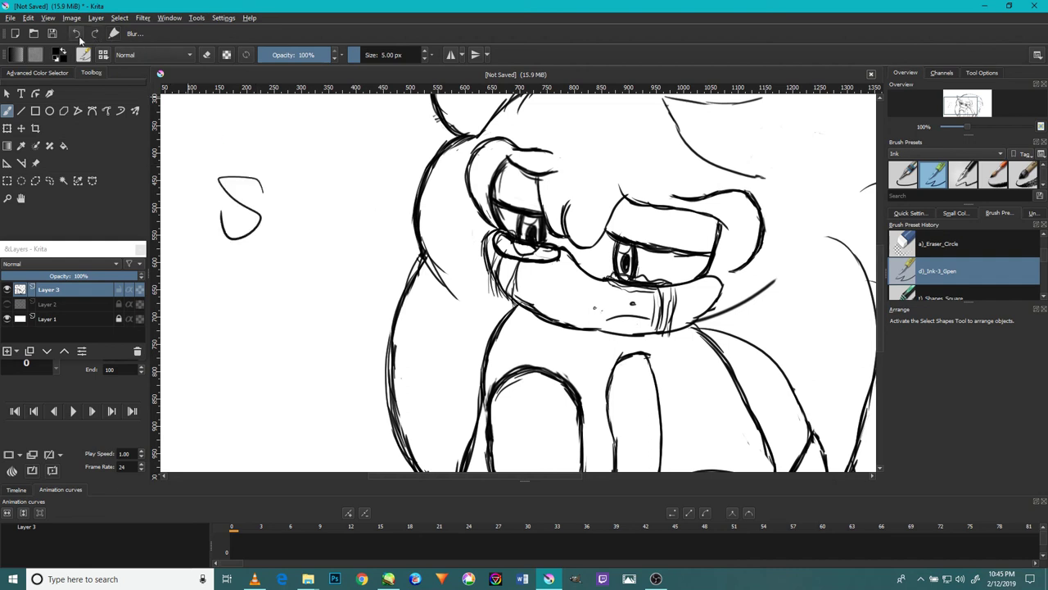
click(77, 35)
- Thicken the upper eyelid lines across both eyes with overlapping ink strokes
scroll(208, 123, down, 3)
scroll(490, 196, up, 1)
drag(435, 186, 493, 275)
drag(451, 214, 513, 218)
drag(395, 196, 425, 224)
scroll(434, 228, up, 4)
mouse_move(373, 313)
mouse_down()
mouse_move(427, 338)
mouse_move(583, 355)
mouse_up()
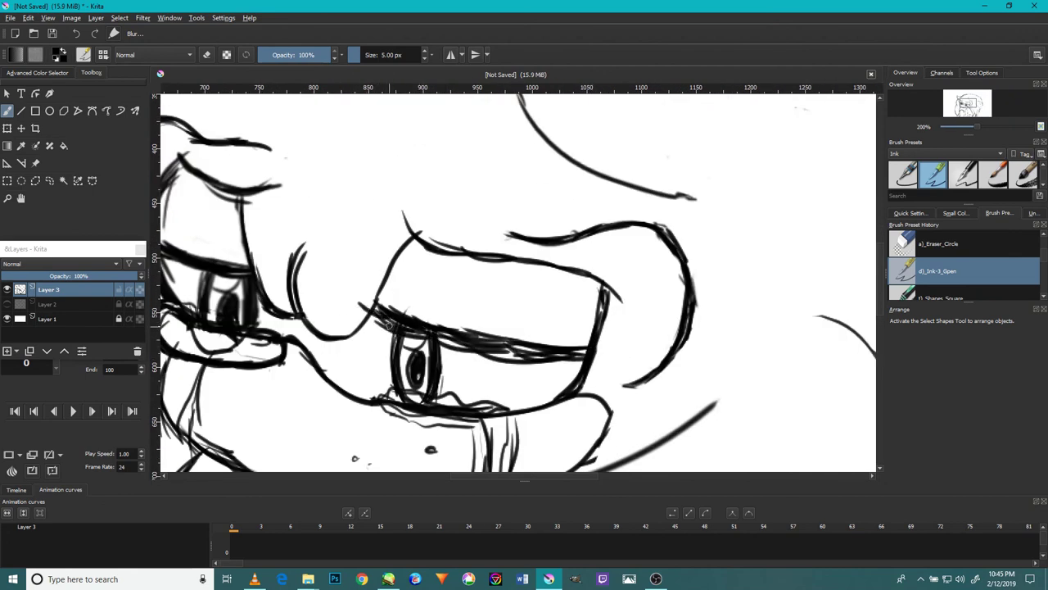
drag(251, 263, 302, 282)
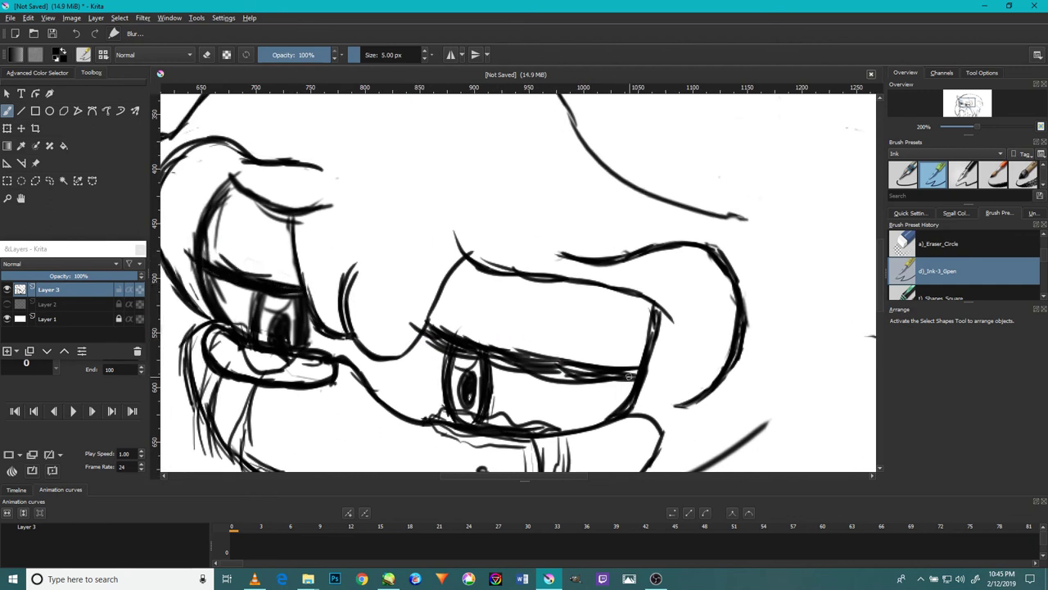
drag(227, 267, 308, 306)
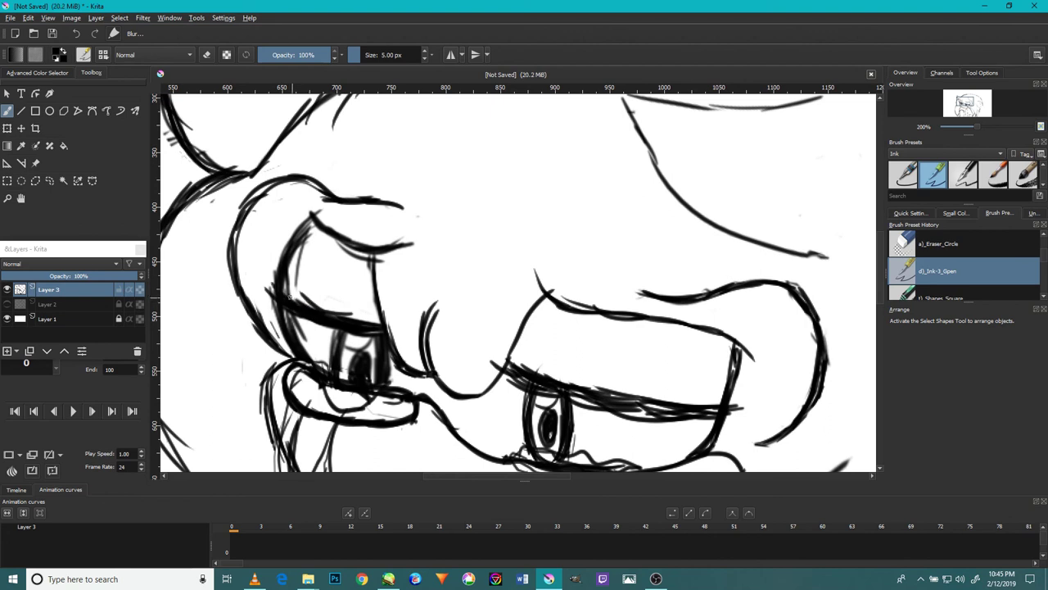
scroll(474, 262, down, 3)
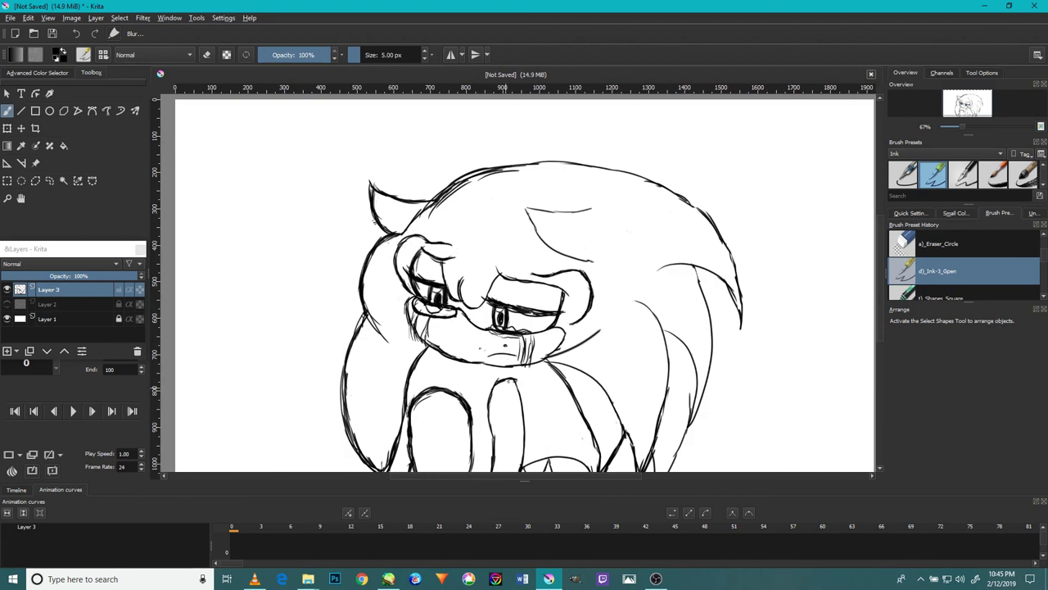
- Ink over the outer corner of the tear pooled beneath the left eye
scroll(534, 347, up, 3)
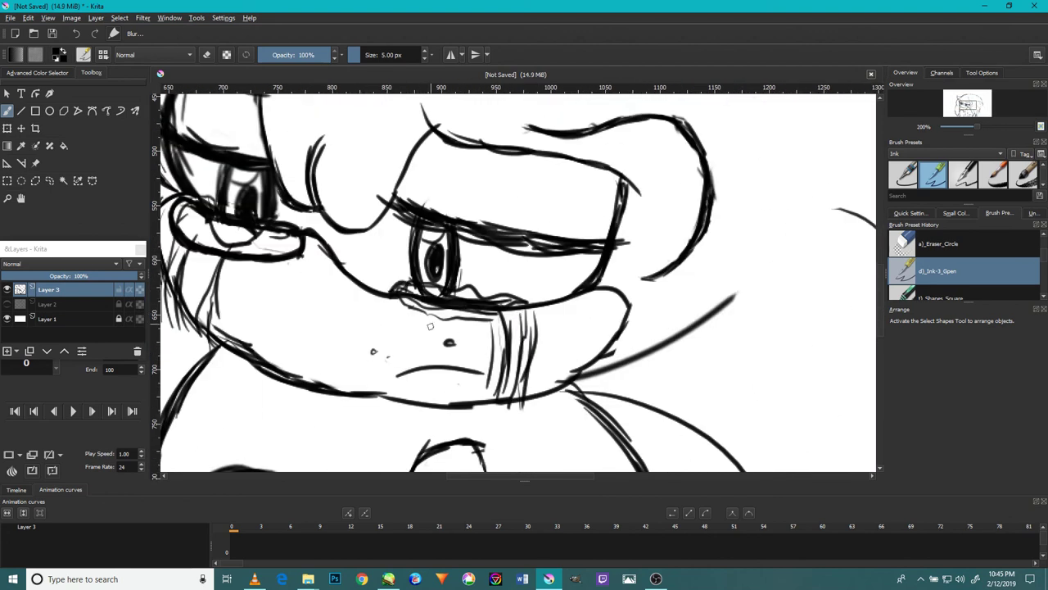
scroll(431, 327, down, 3)
scroll(351, 271, up, 4)
drag(298, 426, 328, 327)
drag(289, 382, 320, 317)
drag(296, 366, 334, 331)
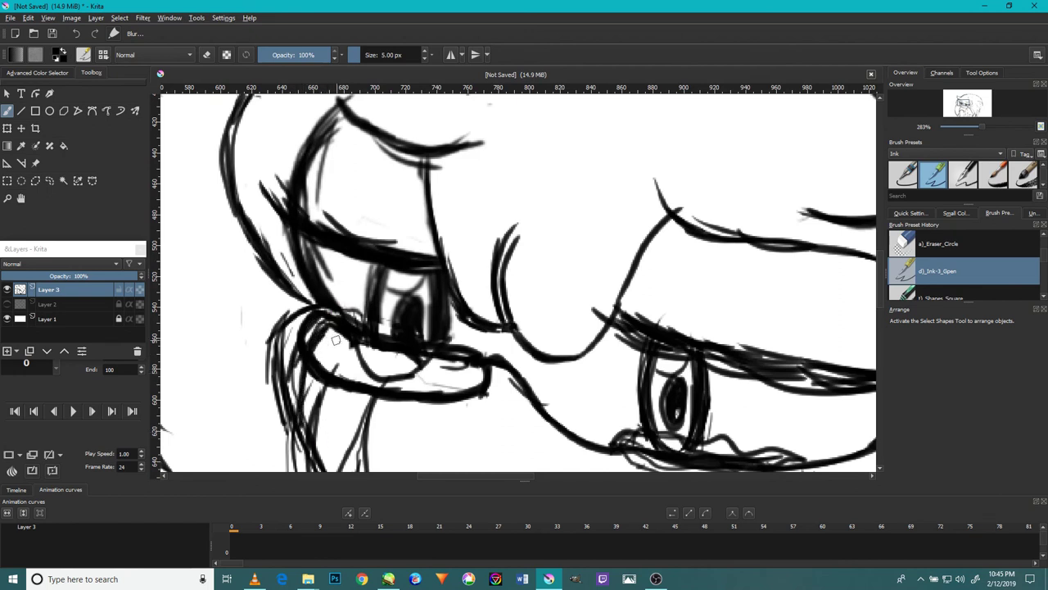
- Erase the stray marks inside the tear pooled under the left eye
scroll(333, 331, down, 4)
key(slash)
scroll(348, 262, up, 4)
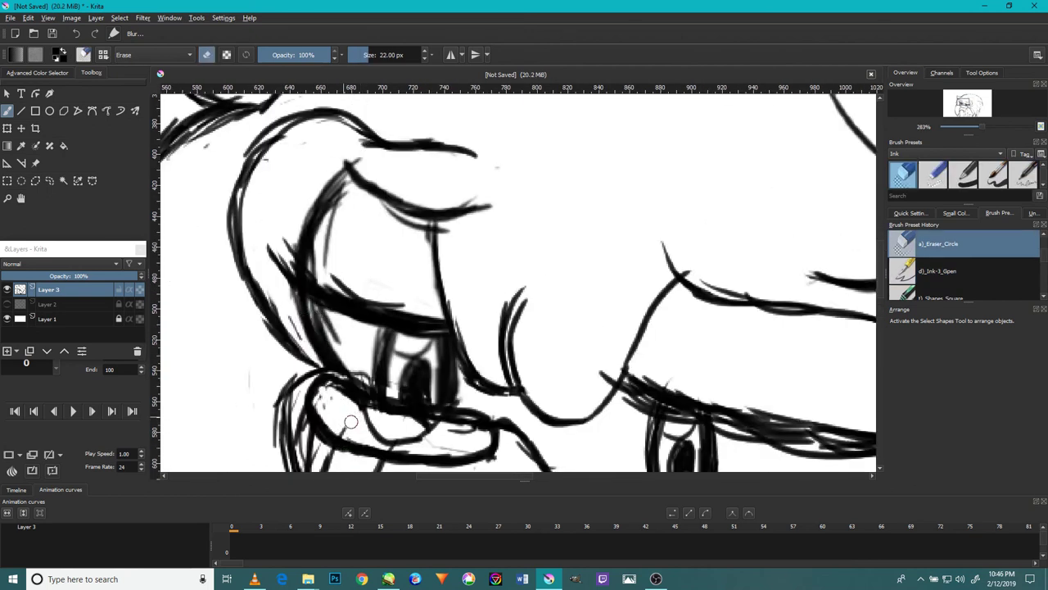
drag(335, 430, 369, 453)
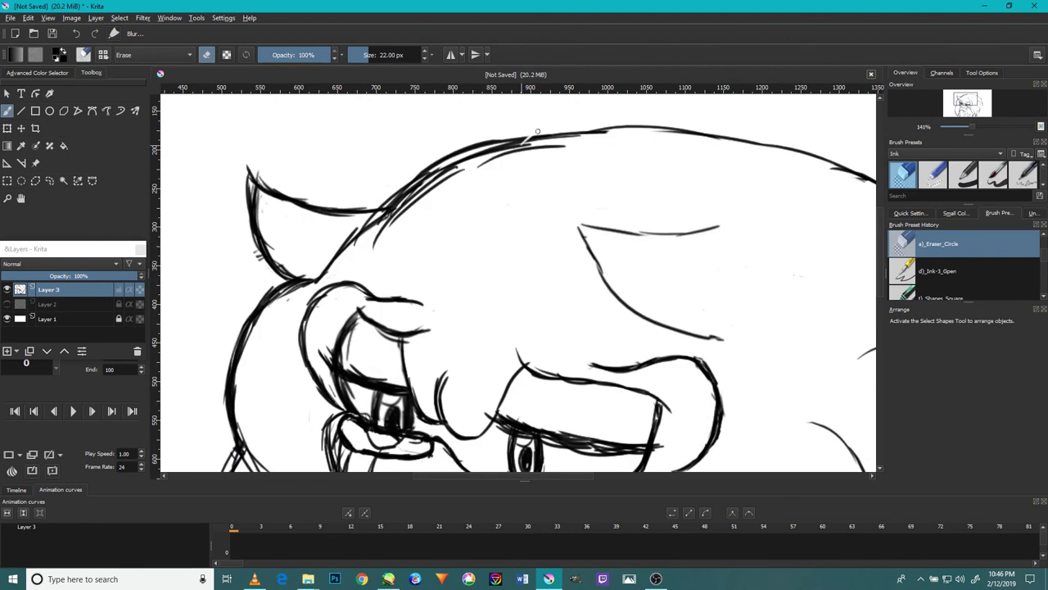
- Erase the doubled strokes along the upper left head outline and redraw it as one thick, continuous curve
mouse_move(457, 196)
mouse_down()
mouse_move(382, 248)
mouse_move(434, 185)
mouse_move(436, 195)
mouse_move(395, 211)
mouse_move(483, 162)
mouse_move(446, 173)
mouse_move(523, 155)
mouse_move(432, 173)
mouse_move(514, 170)
mouse_up()
key(slash)
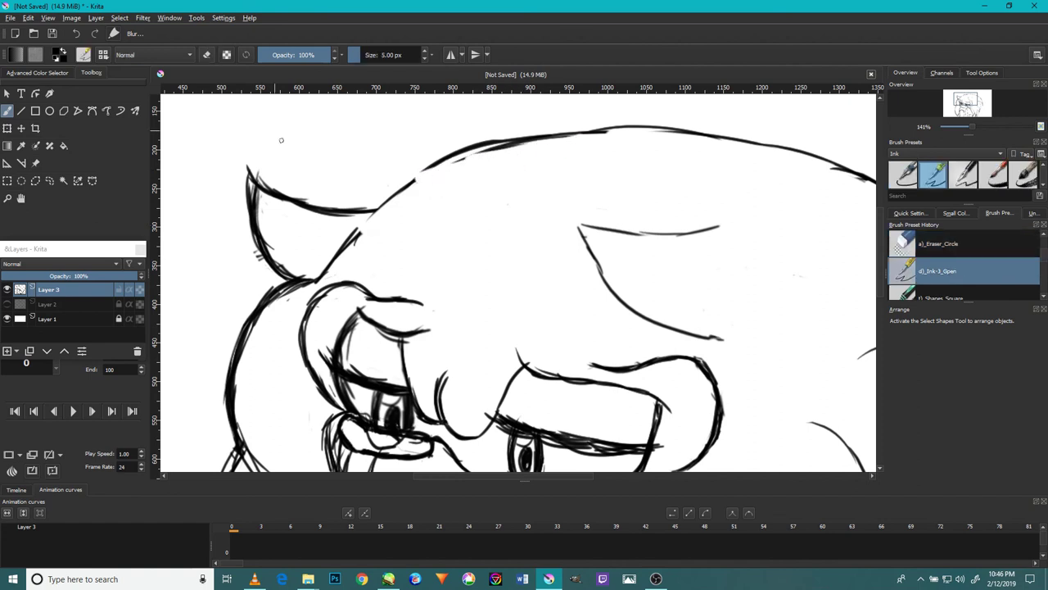
mouse_move(344, 243)
mouse_down()
mouse_move(401, 190)
mouse_move(491, 153)
mouse_up()
mouse_move(421, 184)
mouse_down()
mouse_move(575, 158)
mouse_move(497, 151)
mouse_move(658, 131)
mouse_up()
scroll(658, 132, down, 3)
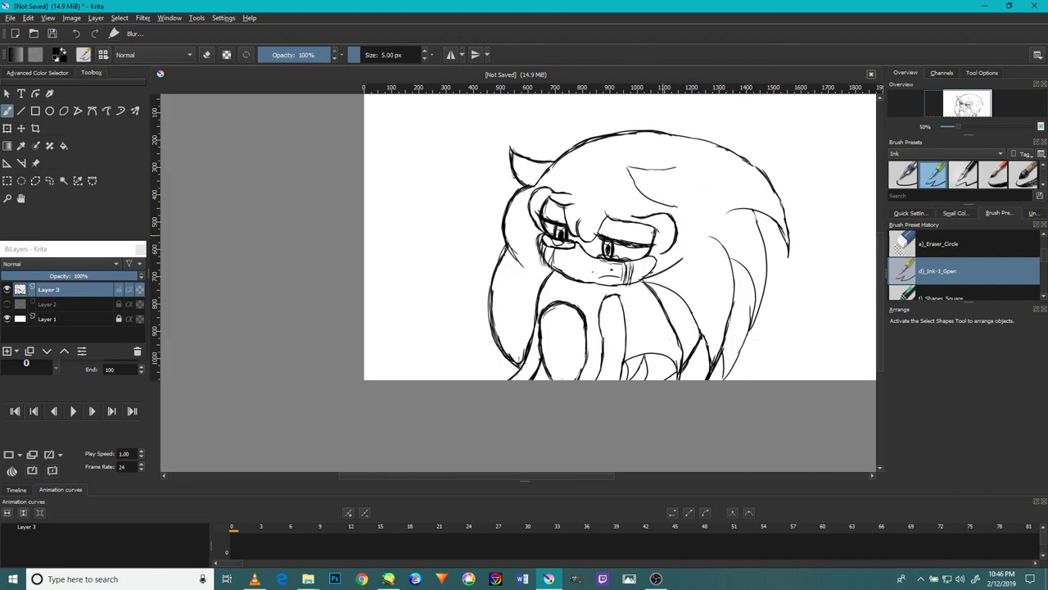
- Thicken the arm line along the left side of the large oval shape below the face, undoing the misplaced stroke
drag(690, 206, 629, 229)
scroll(483, 378, up, 5)
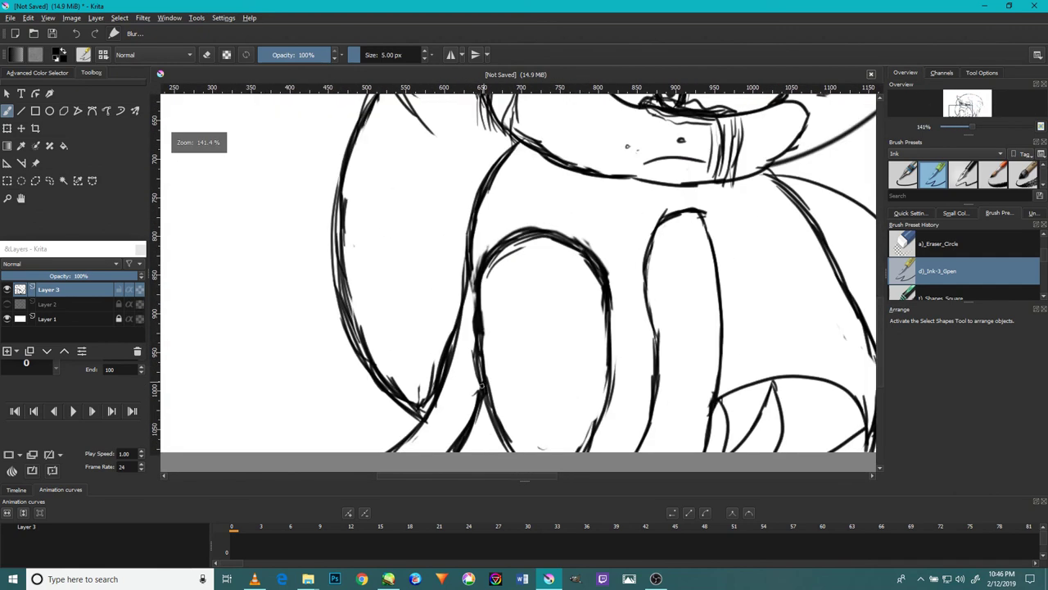
drag(483, 385, 470, 310)
drag(471, 369, 468, 289)
drag(468, 379, 470, 167)
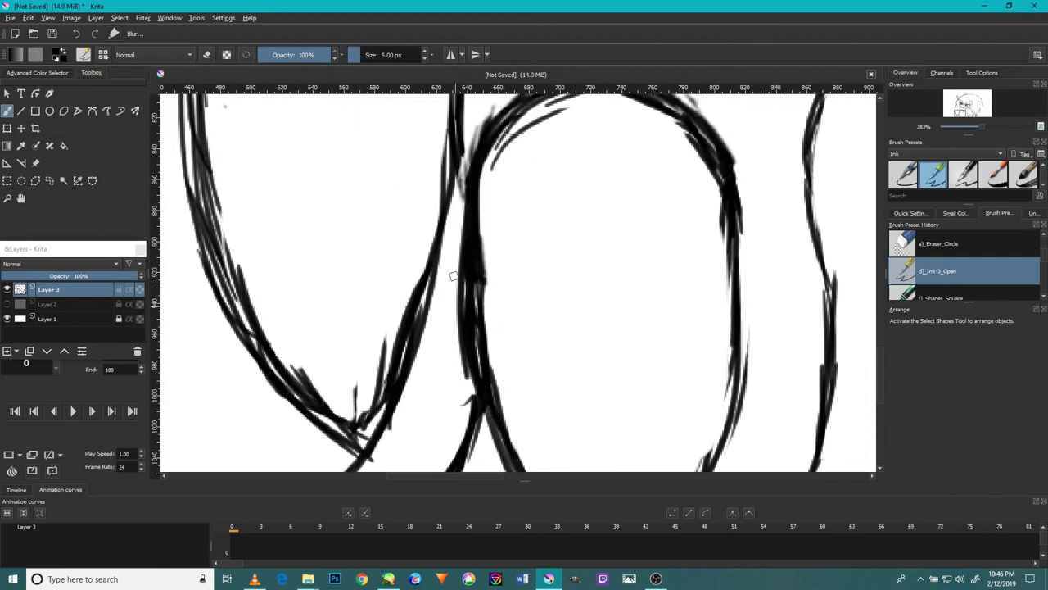
mouse_move(469, 174)
mouse_down()
mouse_move(415, 195)
mouse_move(423, 179)
mouse_move(468, 202)
mouse_move(462, 134)
mouse_up()
click(75, 34)
- Ink over the arm edges around the lower left quill tip, undoing the misplaced stroke
drag(426, 300, 444, 236)
mouse_move(380, 373)
mouse_down()
mouse_move(323, 423)
mouse_move(404, 344)
mouse_up()
drag(375, 345, 328, 382)
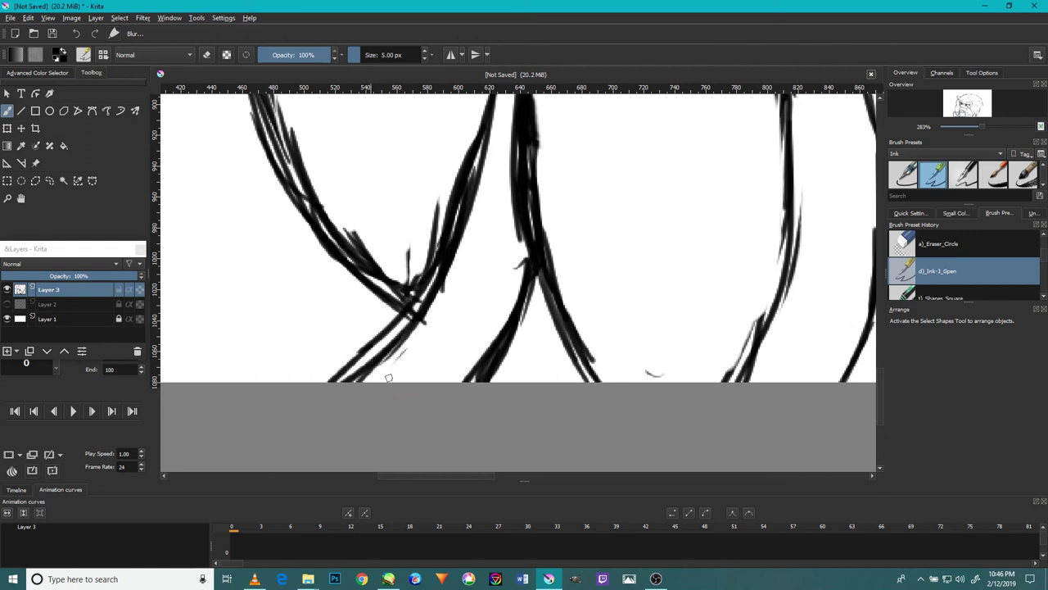
drag(465, 268, 368, 367)
click(79, 34)
- Thicken both lower edges of the large oval shape down to the canvas edge
drag(736, 379, 791, 277)
drag(756, 344, 787, 243)
drag(588, 339, 615, 383)
scroll(595, 357, down, 4)
- Thicken the head outline along its upper right curve
scroll(688, 294, down, 2)
drag(808, 185, 714, 269)
scroll(694, 243, up, 5)
mouse_move(673, 405)
mouse_down()
mouse_move(565, 332)
mouse_move(430, 272)
mouse_move(296, 244)
mouse_move(565, 319)
mouse_up()
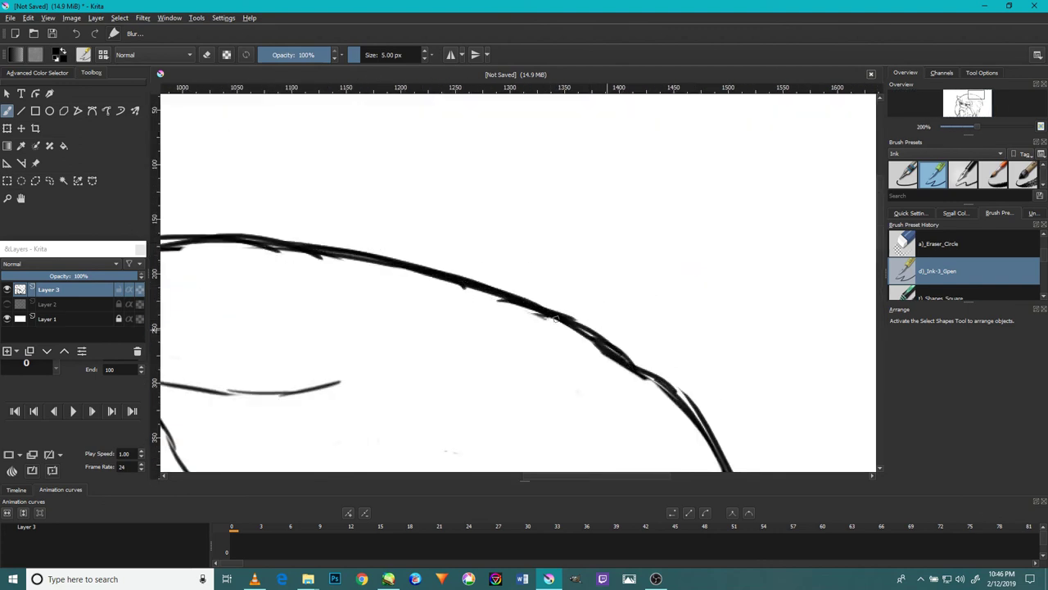
scroll(565, 318, down, 3)
drag(658, 355, 643, 277)
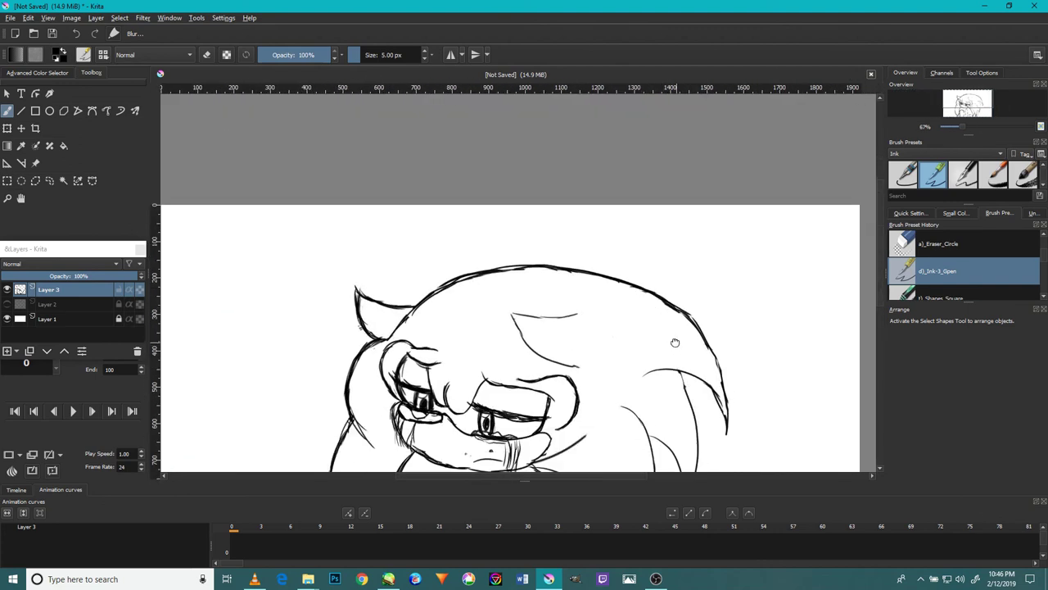
- Thicken both edges of the pointed quill at the back of the head down to its tip
drag(677, 342, 679, 324)
scroll(690, 358, up, 3)
mouse_move(741, 446)
mouse_down()
mouse_move(674, 352)
mouse_move(608, 297)
mouse_up()
drag(615, 386, 591, 308)
drag(611, 359, 599, 302)
mouse_move(730, 347)
mouse_down()
mouse_move(679, 247)
mouse_move(738, 395)
mouse_move(737, 371)
mouse_move(680, 247)
mouse_up()
drag(630, 393, 657, 274)
scroll(657, 274, up, 1)
drag(629, 209, 674, 325)
scroll(674, 330, down, 5)
mouse_move(624, 288)
mouse_down()
mouse_move(541, 181)
mouse_move(499, 177)
mouse_up()
scroll(552, 251, down, 4)
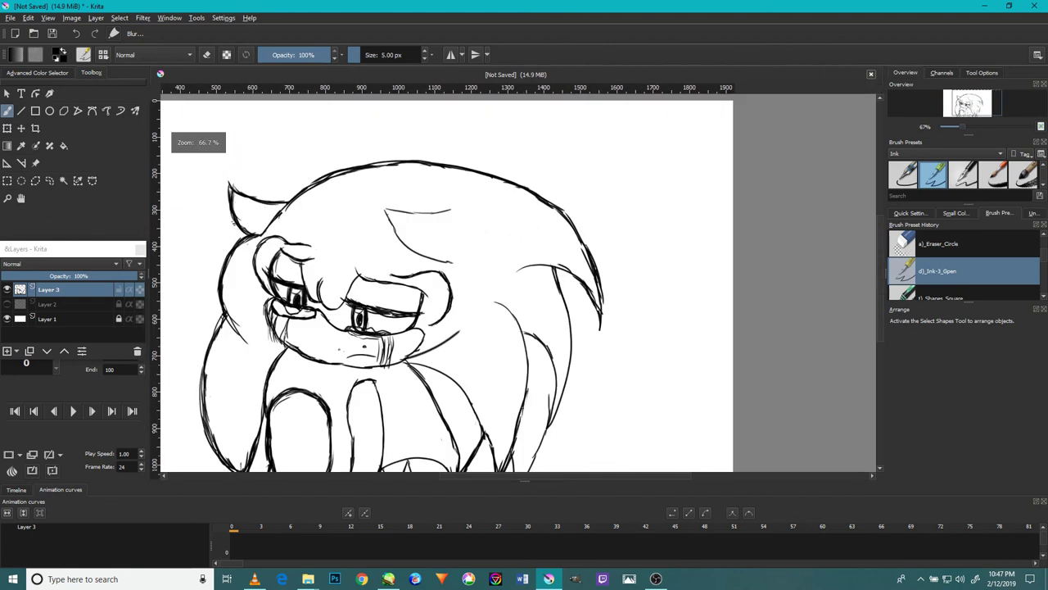
- Reinforce the outer edge of the lower back quills with thicker ink strokes
scroll(521, 317, down, 2)
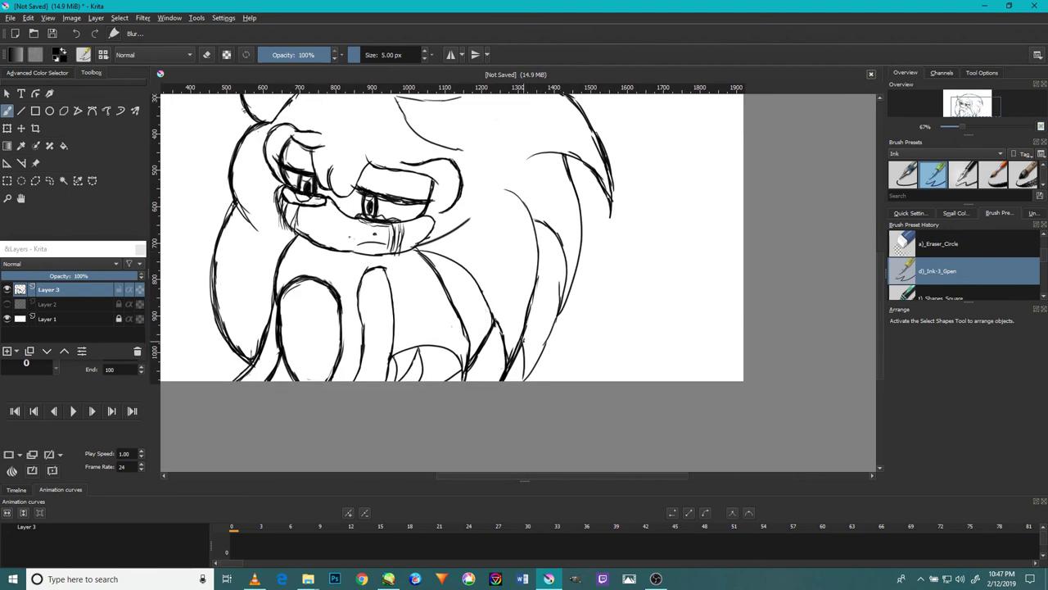
scroll(595, 387, up, 4)
drag(372, 371, 455, 239)
drag(421, 324, 476, 177)
drag(433, 271, 457, 230)
scroll(482, 185, down, 3)
drag(521, 154, 493, 248)
drag(456, 276, 467, 195)
drag(464, 266, 452, 197)
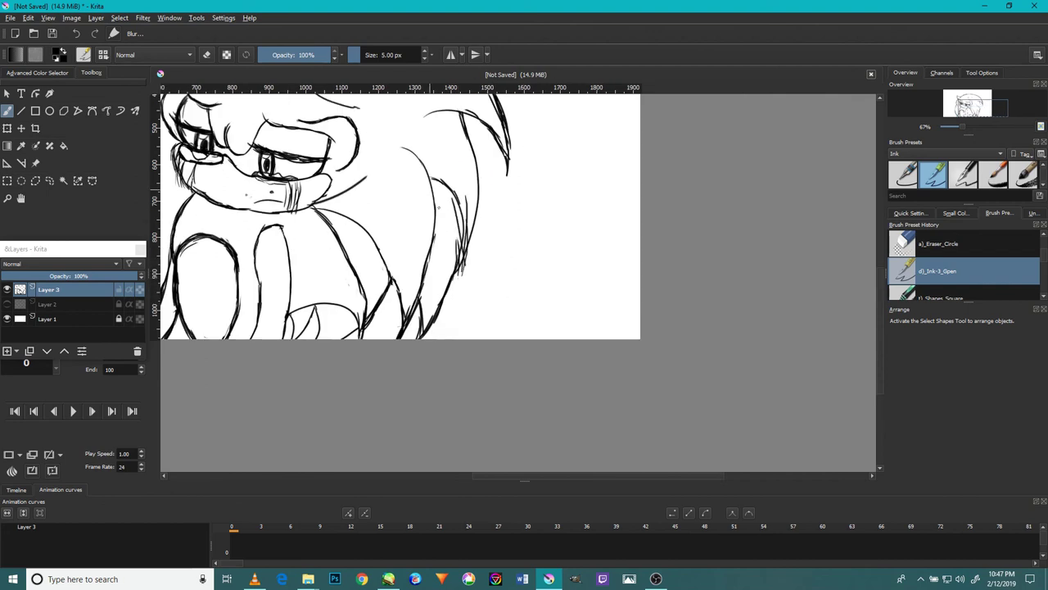
scroll(458, 257, up, 7)
scroll(518, 282, down, 4)
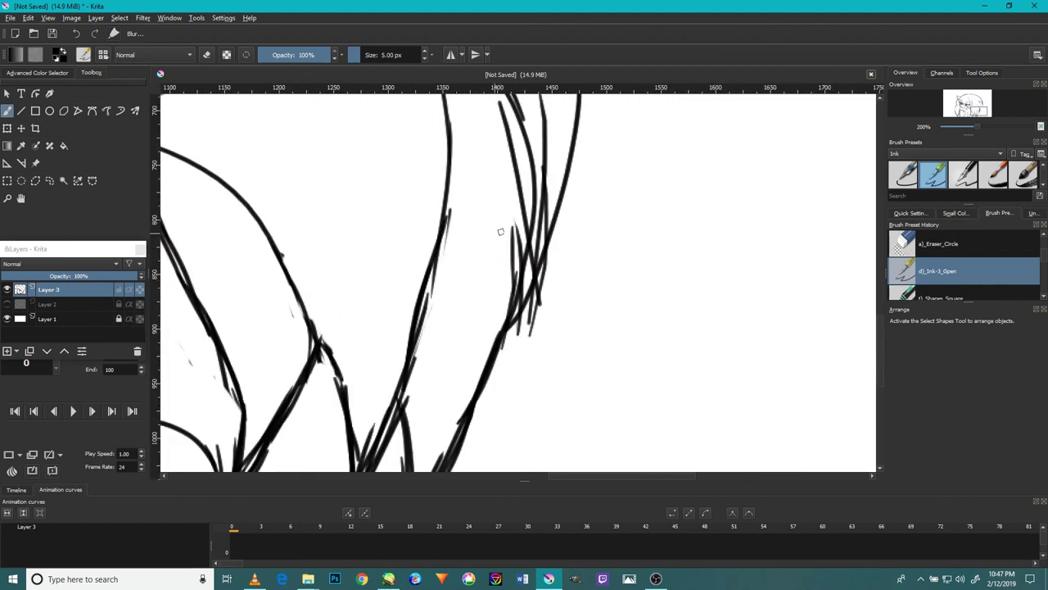
key(ctrl+z)
key(ctrl+z)
key(ctrl+z)
- Ink the inner back quill's edge more heavily where it meets the outer back line
drag(518, 306, 517, 206)
drag(529, 278, 512, 113)
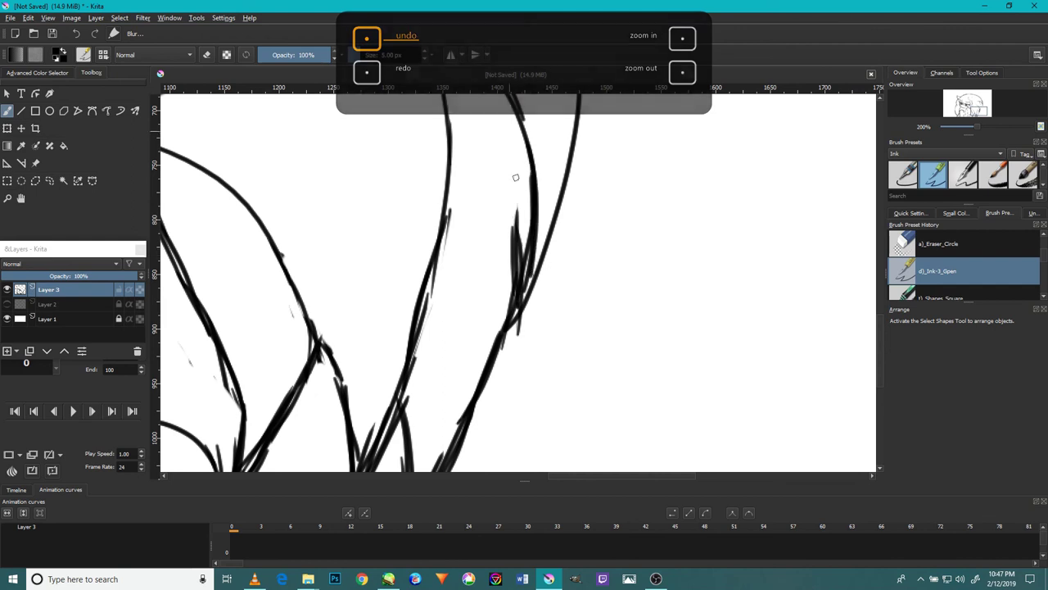
mouse_move(517, 330)
mouse_down()
mouse_move(544, 209)
mouse_move(491, 346)
mouse_move(563, 271)
mouse_move(548, 175)
mouse_move(514, 232)
mouse_up()
scroll(518, 279, down, 3)
- Thicken the long outer back line up to where it joins the pointed back quill
scroll(527, 239, up, 2)
scroll(533, 287, up, 2)
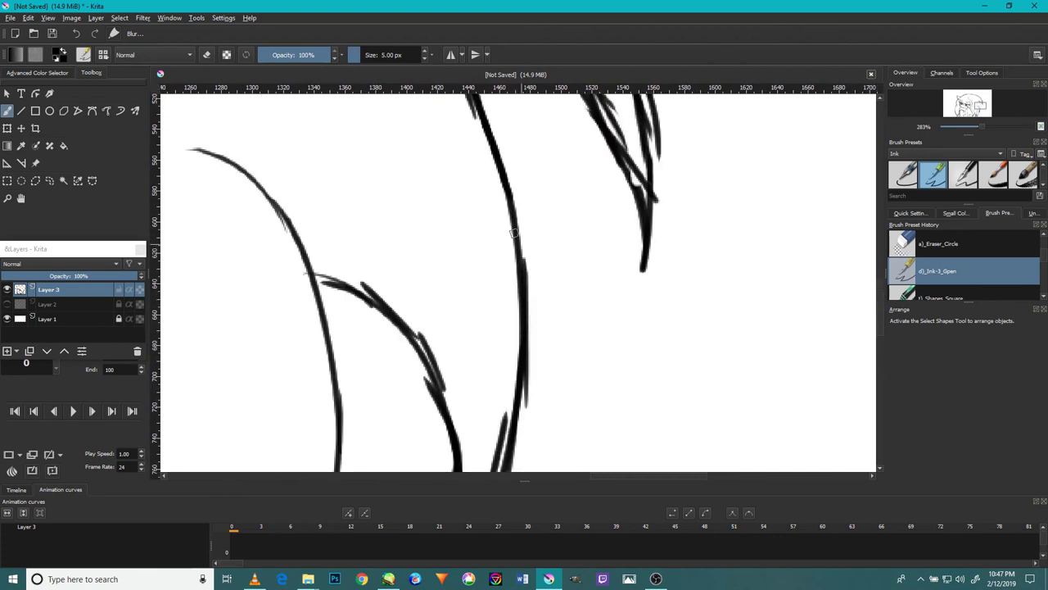
drag(511, 434, 523, 249)
mouse_move(523, 248)
mouse_down()
mouse_move(544, 348)
mouse_move(506, 249)
mouse_up()
drag(530, 324, 504, 229)
drag(519, 287, 491, 187)
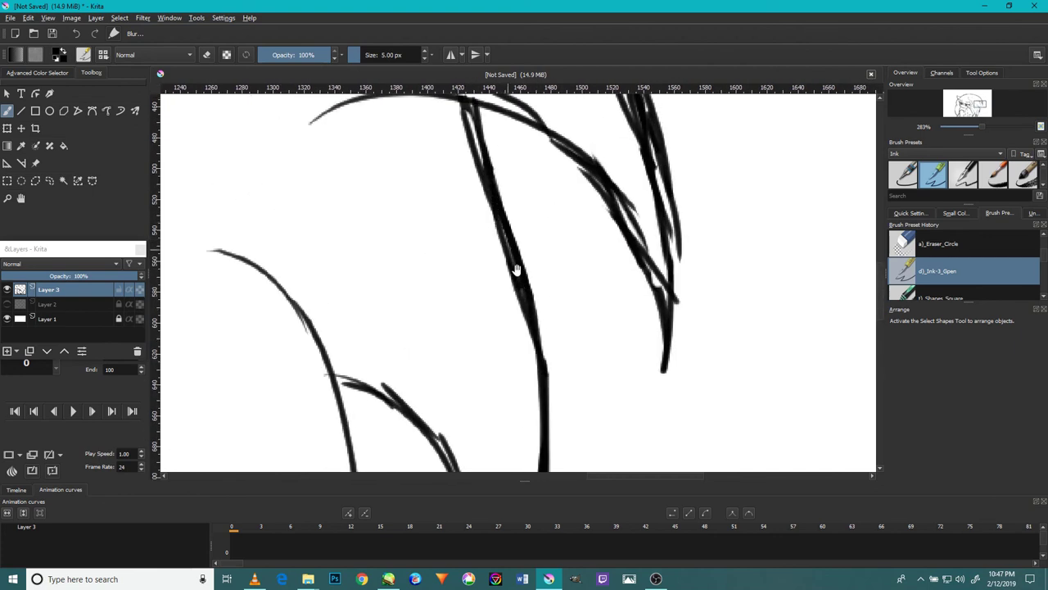
drag(513, 267, 579, 222)
- Thicken the right cheek's outer edge and the curved line running out from beside it
scroll(536, 259, down, 6)
scroll(445, 319, up, 4)
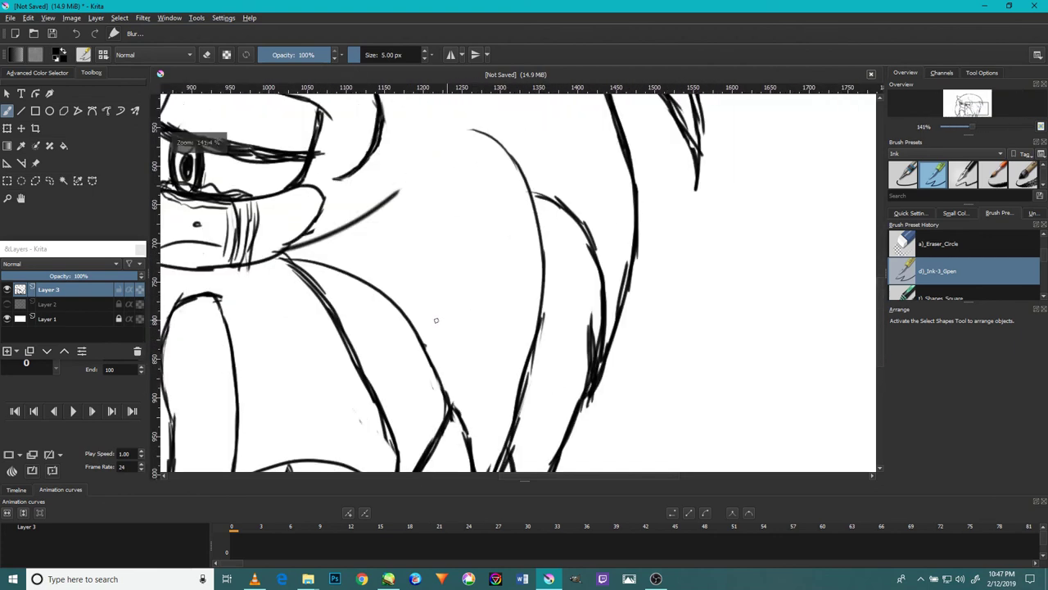
scroll(332, 242, up, 1)
mouse_move(267, 249)
mouse_down()
mouse_move(345, 238)
mouse_move(437, 159)
mouse_move(303, 207)
mouse_up()
drag(267, 253, 320, 191)
mouse_move(292, 237)
mouse_down()
mouse_move(329, 170)
mouse_move(290, 161)
mouse_move(332, 180)
mouse_up()
drag(310, 161, 332, 196)
scroll(323, 217, down, 5)
- Ink over the corner where the right cheek meets the chin and the shoulder line
scroll(321, 195, up, 4)
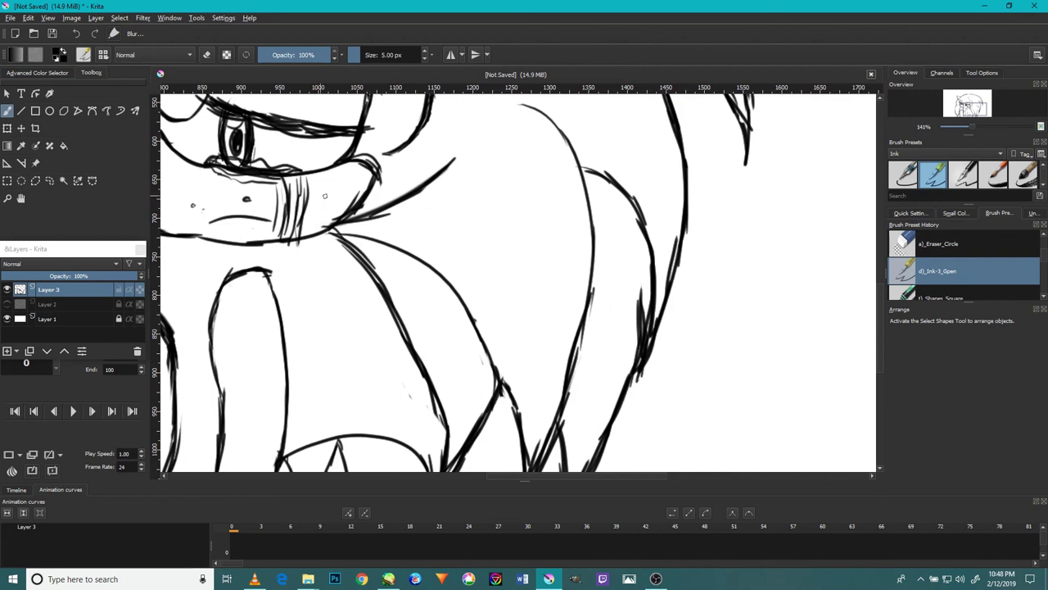
mouse_move(332, 208)
mouse_down()
mouse_move(501, 220)
mouse_move(441, 255)
mouse_move(366, 263)
mouse_move(325, 249)
mouse_up()
drag(408, 255, 330, 240)
drag(316, 195, 386, 311)
drag(404, 192, 391, 359)
- Thicken the curved lines of the ear drawn on the forehead
scroll(548, 179, up, 2)
drag(684, 216, 578, 229)
mouse_move(631, 224)
mouse_down()
mouse_move(500, 232)
mouse_move(478, 216)
mouse_move(552, 320)
mouse_up()
mouse_move(518, 283)
mouse_down()
mouse_move(566, 344)
mouse_move(684, 378)
mouse_up()
scroll(698, 360, down, 3)
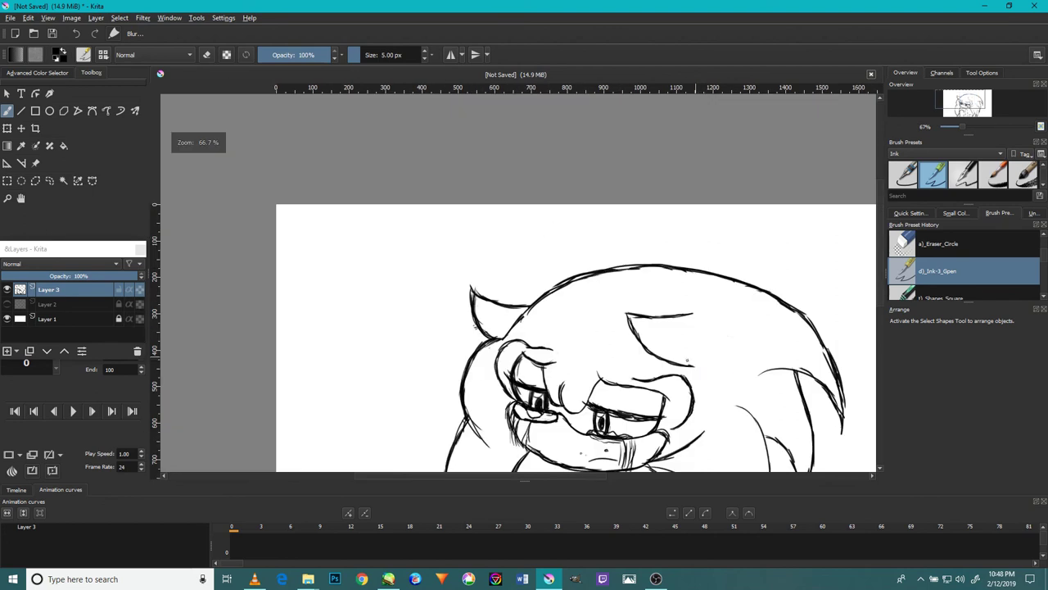
- Ink extra strokes over the brow tuft between the eyes
drag(561, 367, 566, 405)
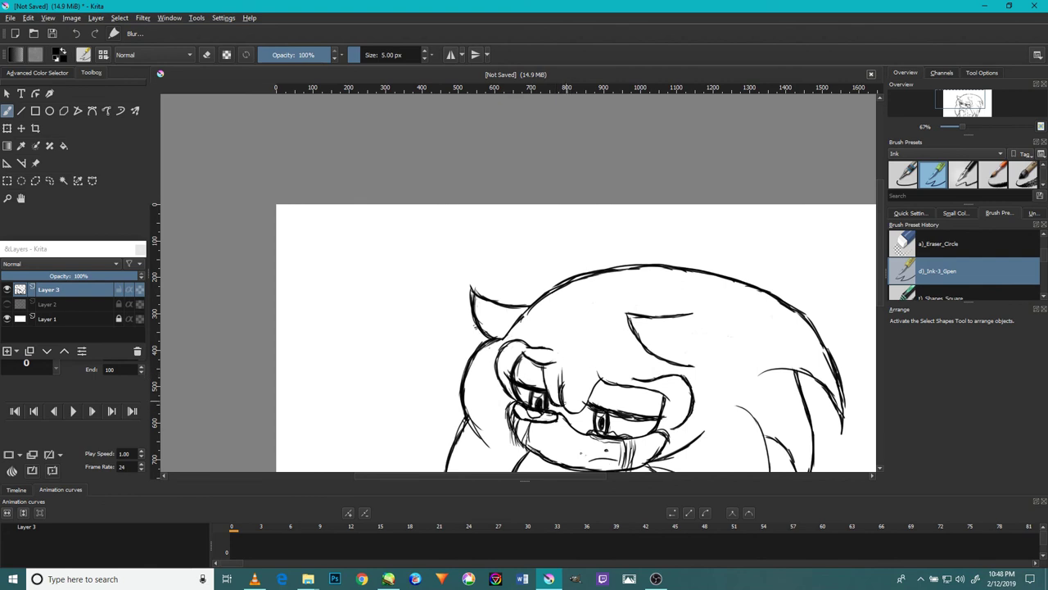
drag(648, 362, 620, 279)
drag(637, 395, 627, 267)
drag(633, 340, 526, 373)
drag(720, 348, 686, 346)
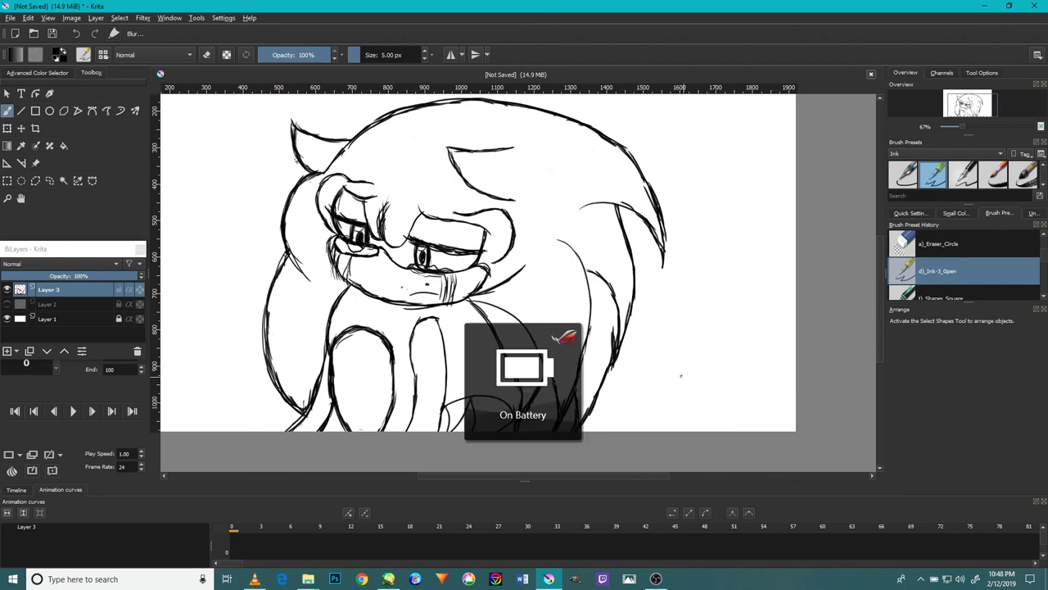
- Handwrite the date 2/12/19 in the empty area beside the back quills
scroll(680, 376, up, 3)
drag(652, 351, 673, 393)
mouse_move(692, 342)
mouse_down()
mouse_move(682, 403)
mouse_move(702, 402)
mouse_up()
drag(720, 366, 748, 399)
drag(788, 355, 768, 406)
drag(811, 369, 793, 409)
mouse_move(835, 377)
mouse_down()
mouse_move(831, 400)
mouse_move(803, 419)
mouse_up()
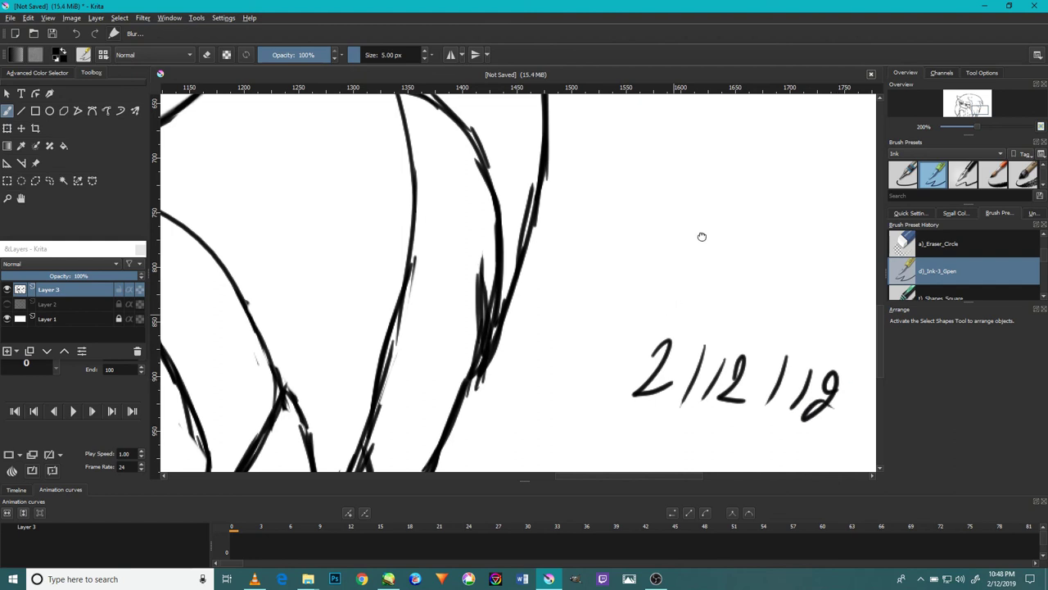
- Sign the drawing with the artist's initials below the date, adding a wavy underline and a check mark
drag(670, 287, 688, 181)
drag(665, 334, 601, 273)
mouse_move(616, 279)
mouse_down()
mouse_move(584, 353)
mouse_move(627, 305)
mouse_move(595, 357)
mouse_up()
click(648, 300)
drag(551, 365, 660, 352)
drag(675, 314, 775, 314)
drag(744, 235, 693, 351)
drag(703, 244, 620, 283)
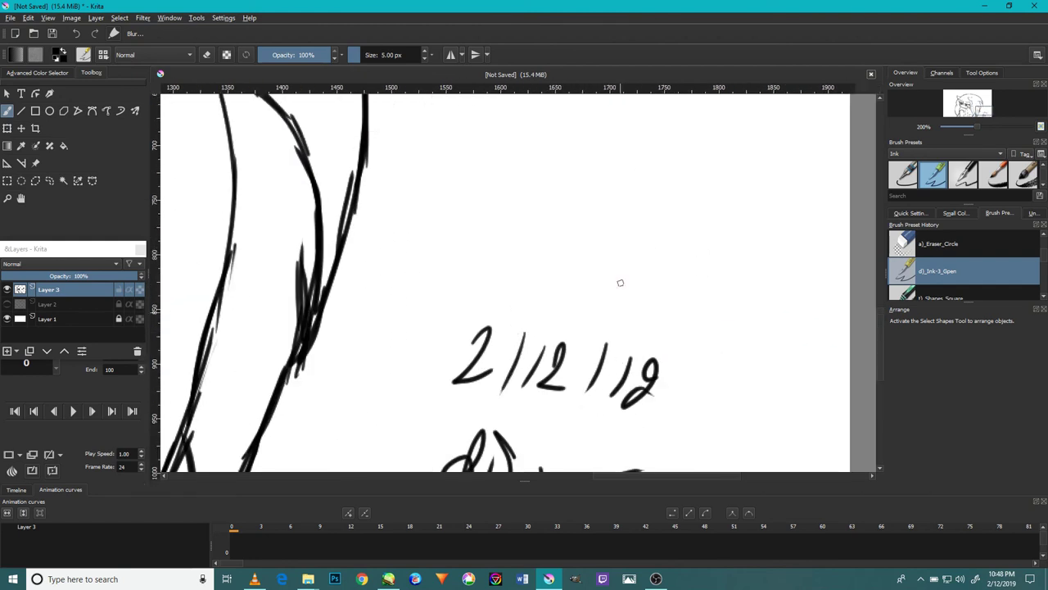
- Draw a zigzag swoosh and small arc above the date and a simple smiley face beside it
drag(519, 220, 775, 197)
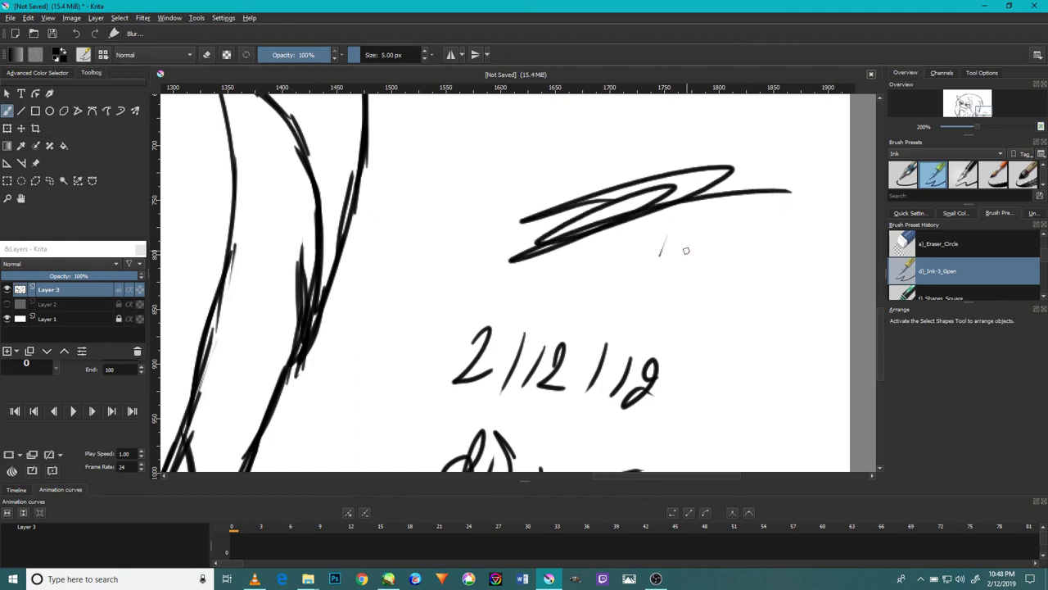
drag(636, 263, 698, 262)
drag(760, 279, 748, 322)
drag(795, 293, 779, 329)
mouse_move(731, 337)
mouse_down()
mouse_move(768, 348)
mouse_move(776, 370)
mouse_up()
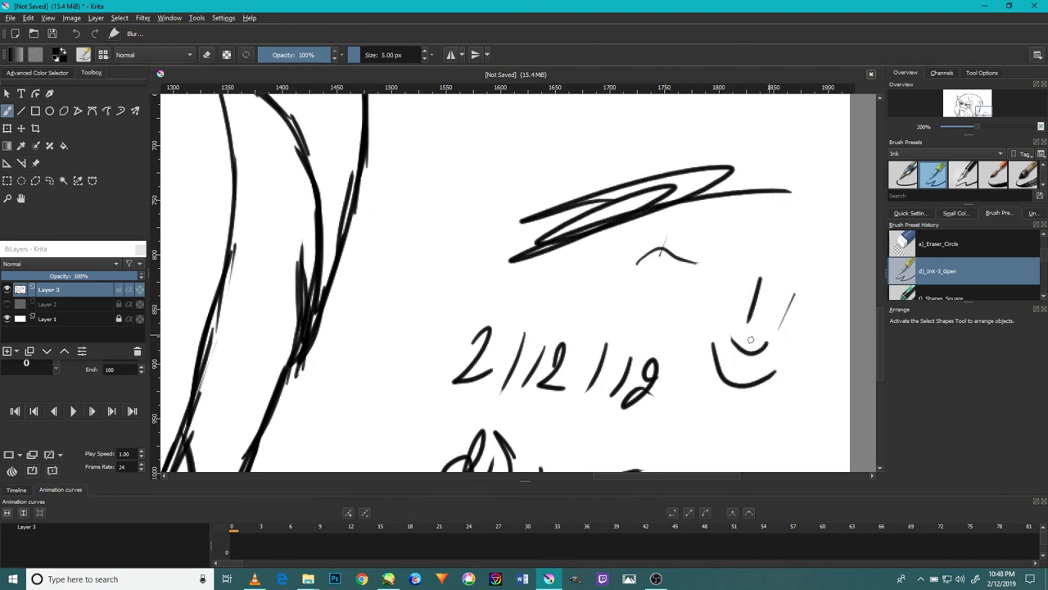
- Handwrite "checks" with an underline beside the signature and switch to the screen recording program
scroll(738, 341, down, 3)
mouse_move(680, 299)
mouse_down()
mouse_move(701, 336)
mouse_move(767, 315)
mouse_move(748, 354)
mouse_up()
drag(629, 415, 712, 379)
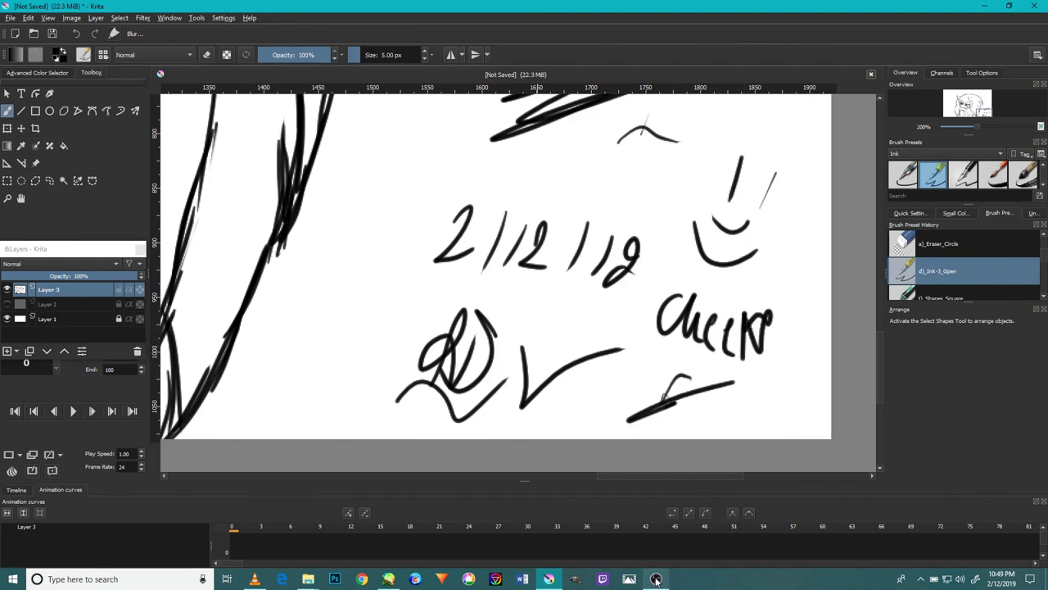
click(656, 579)
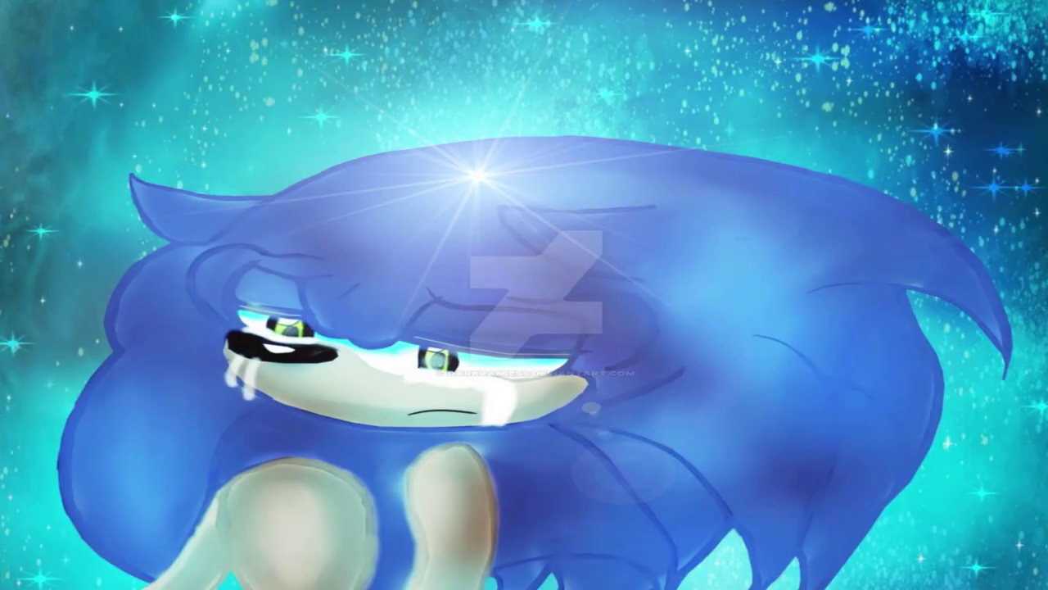